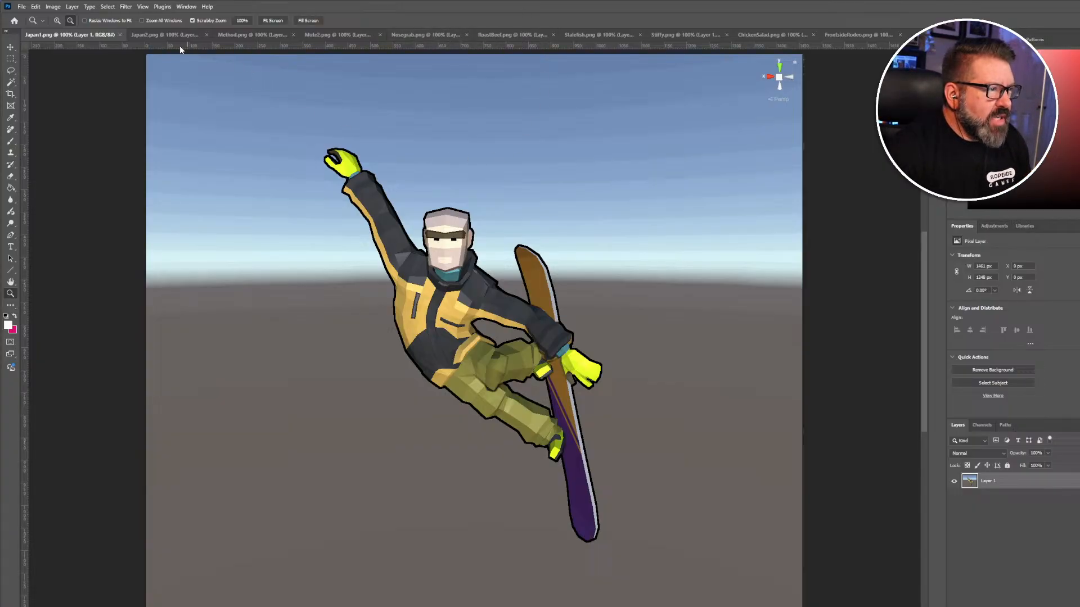
Flip through the trick renders Japan1, Japan2, Method, Mute2, Nosegrab, RoastBeef, Stalefish, Stiffy, ChickenSalad and FrontsideRodeo.
left_click(163, 36)
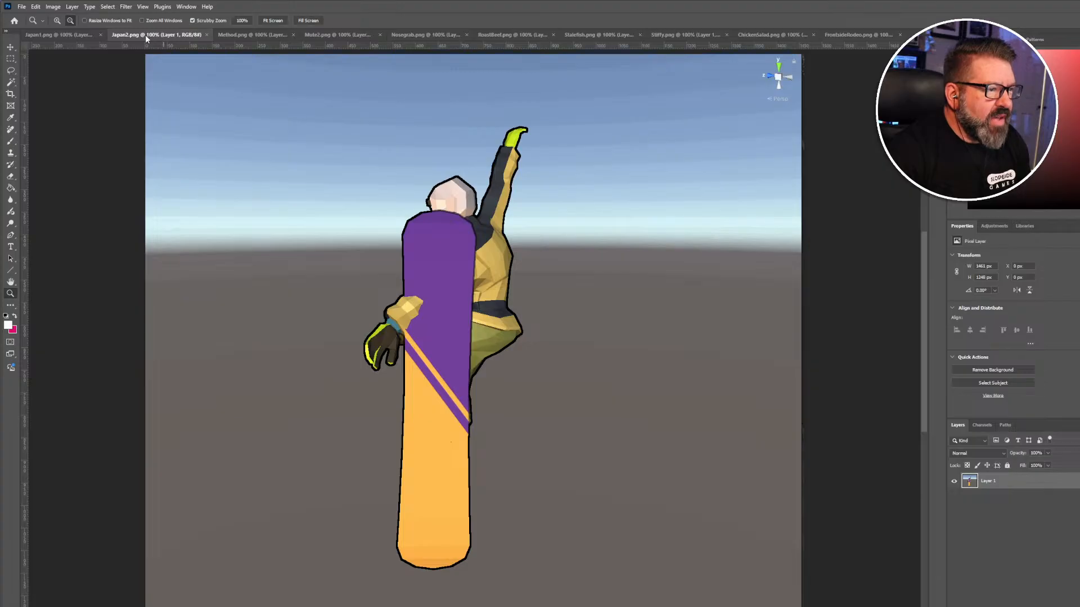
left_click(74, 36)
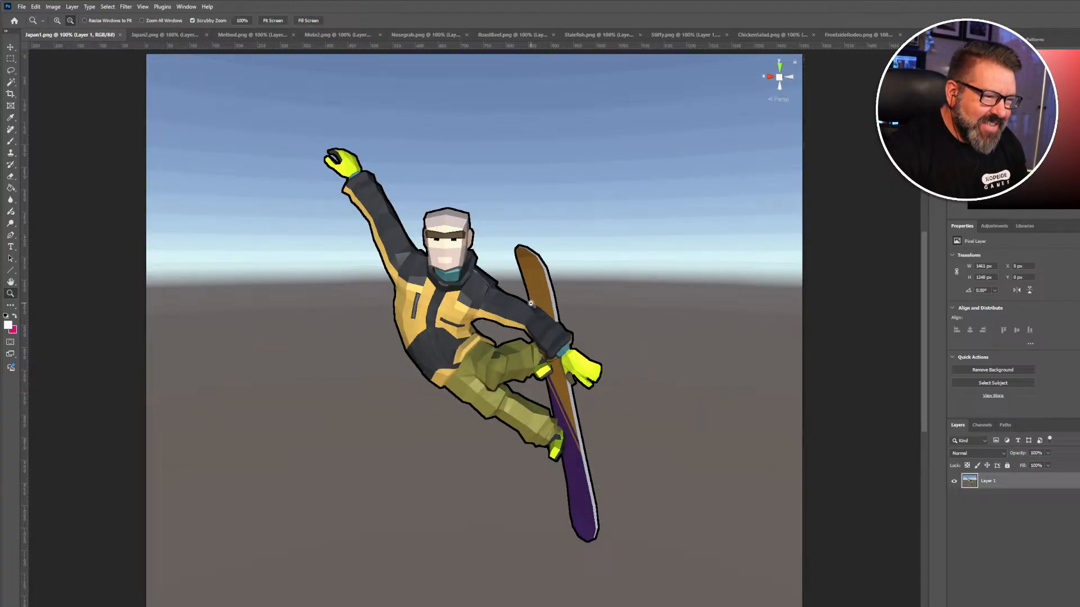
left_click(158, 36)
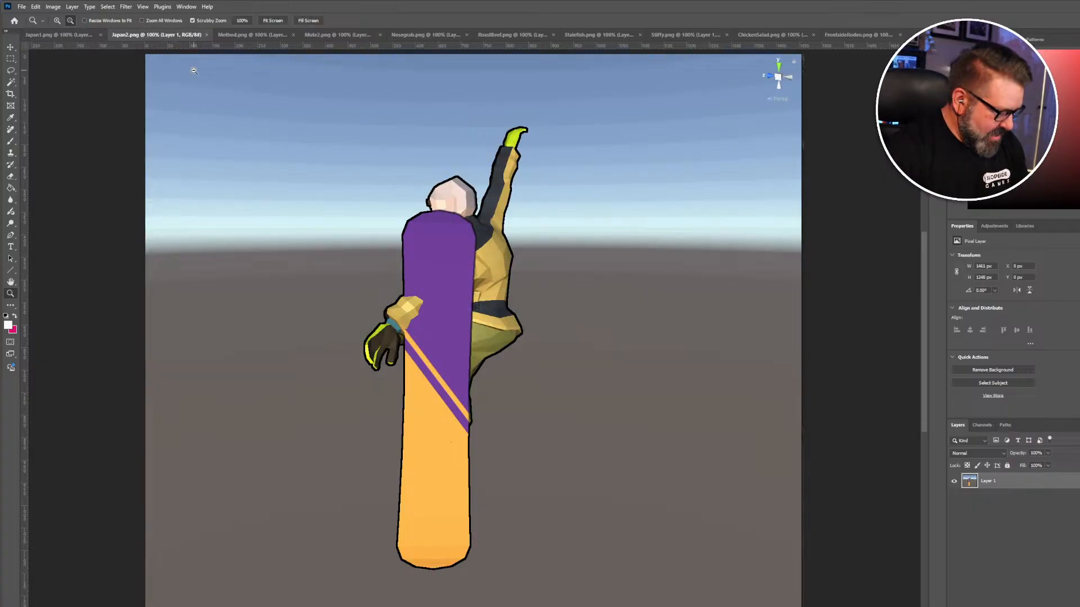
left_click(252, 35)
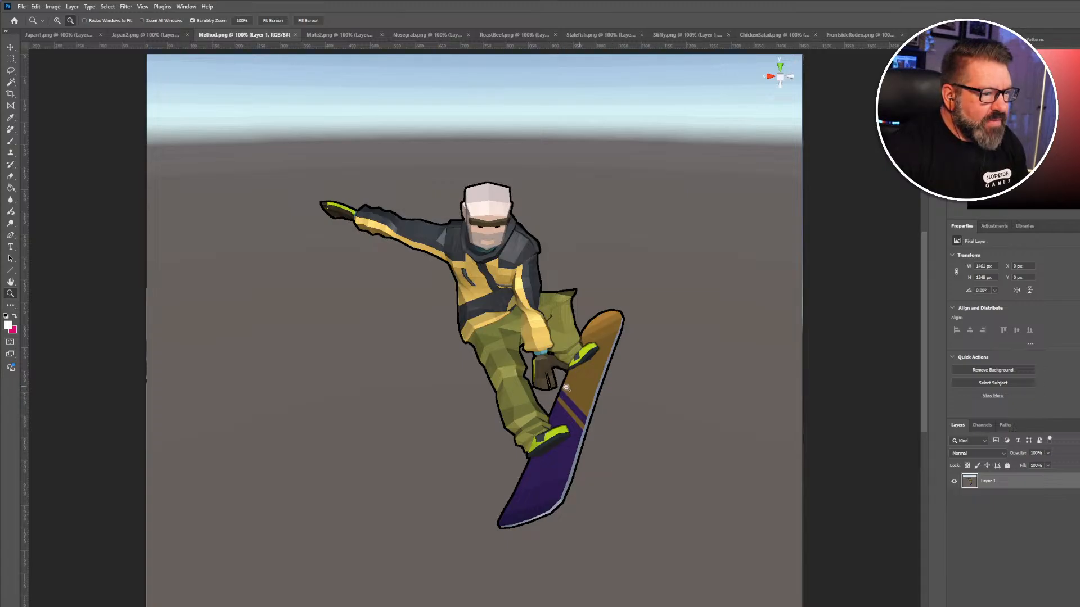
left_click(359, 35)
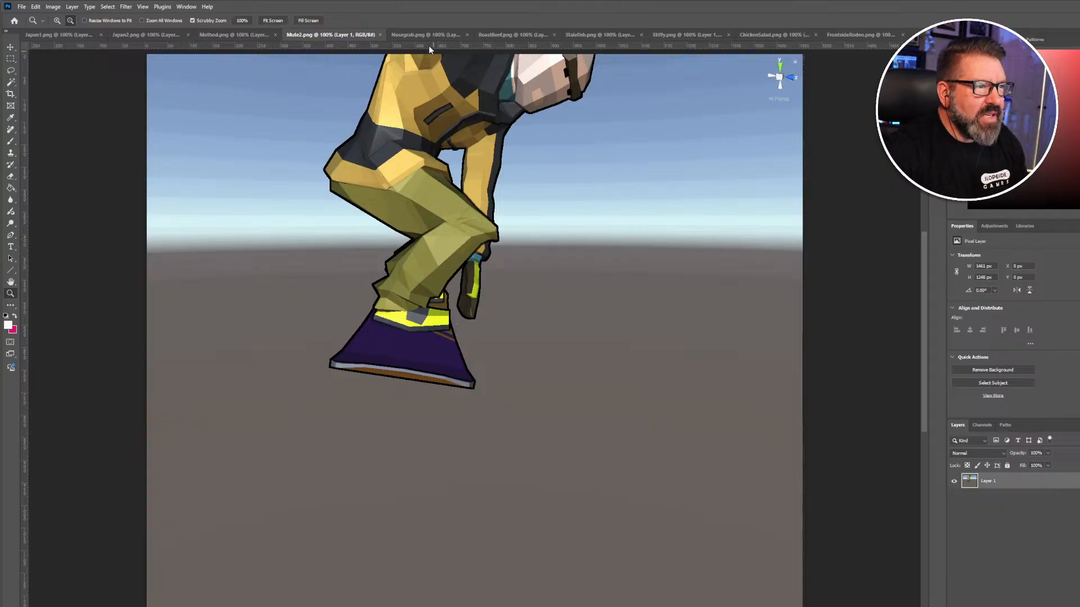
left_click(451, 36)
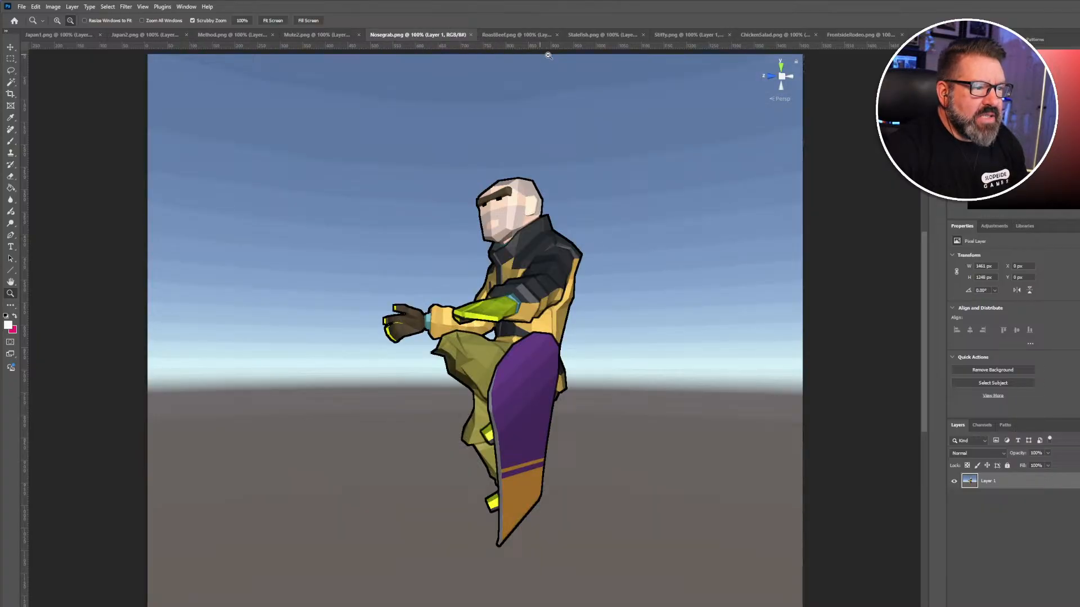
left_click(507, 35)
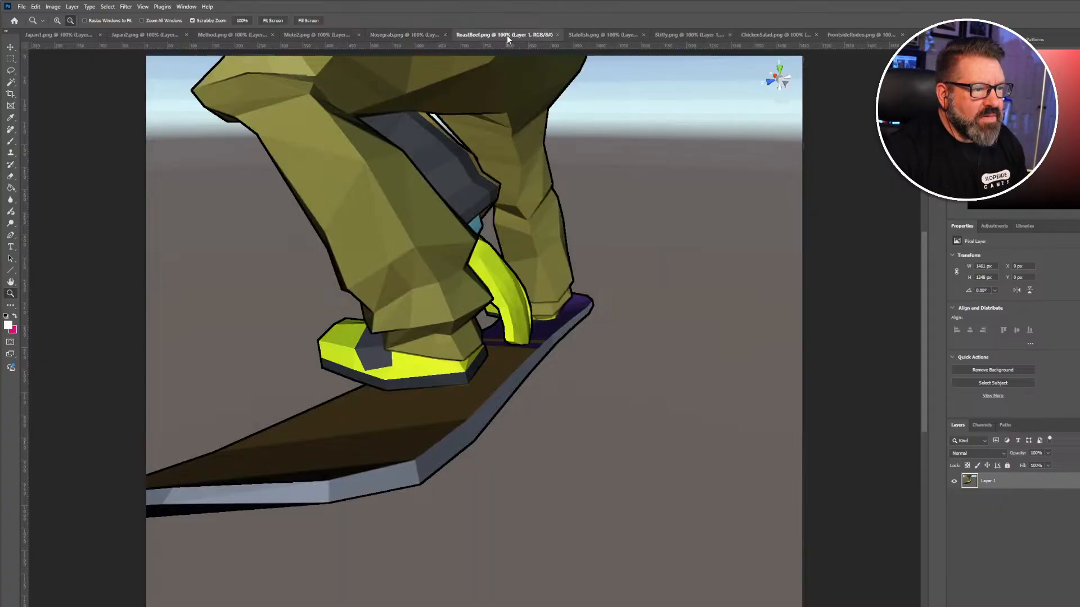
left_click(614, 35)
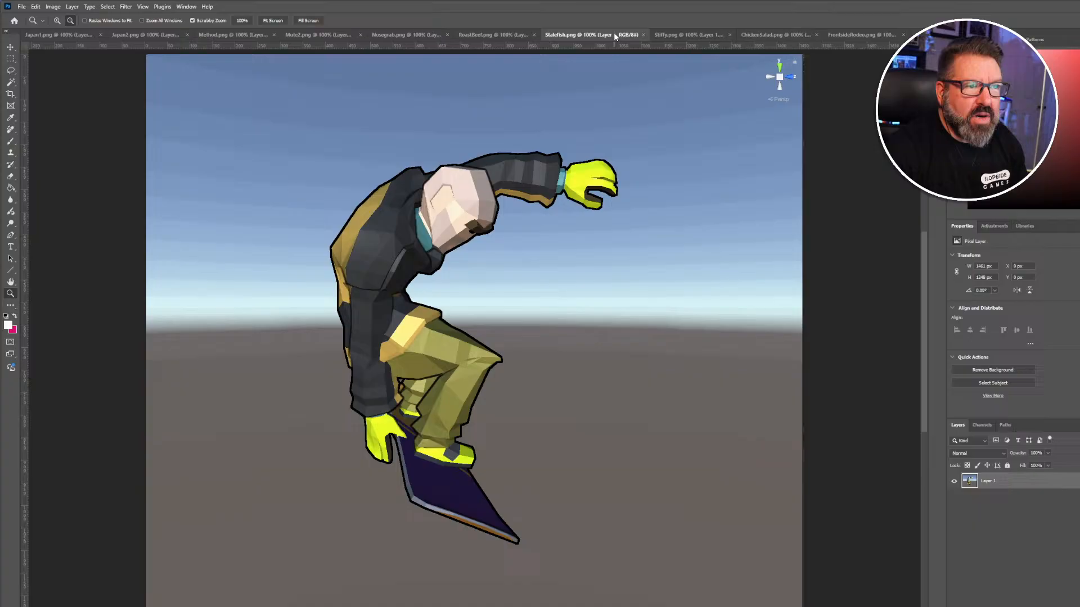
left_click(682, 35)
left_click(767, 36)
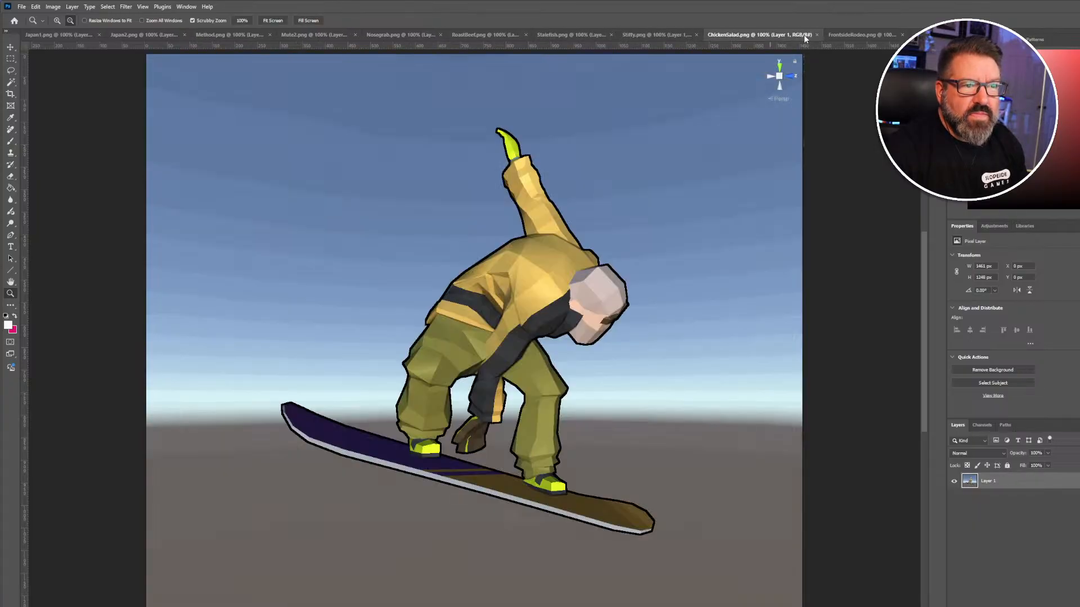
left_click(855, 35)
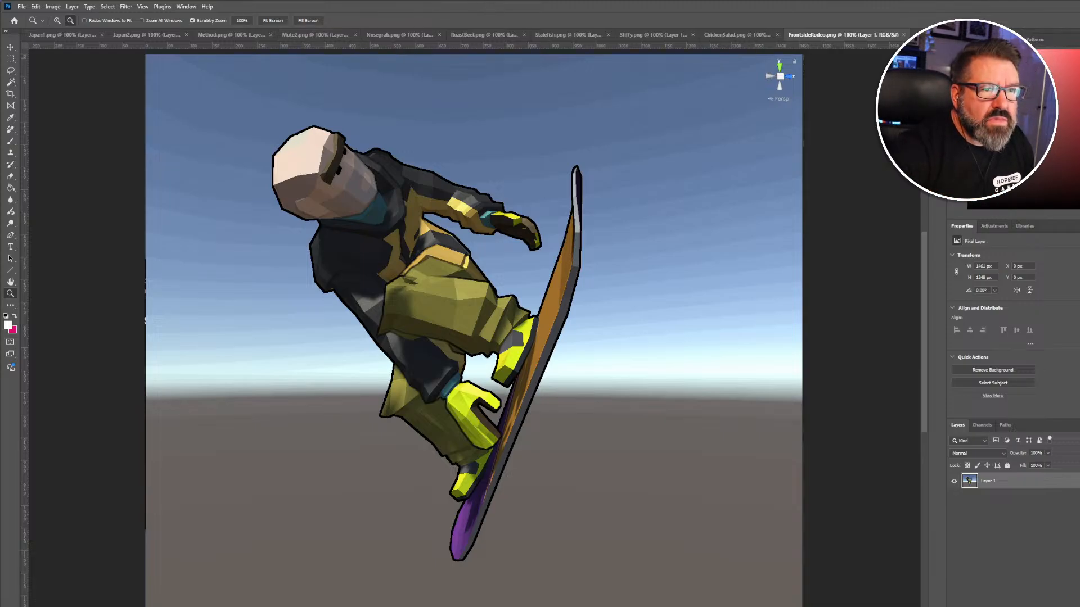
Show the Mute2.png snowboarder reference again.
left_click(291, 35)
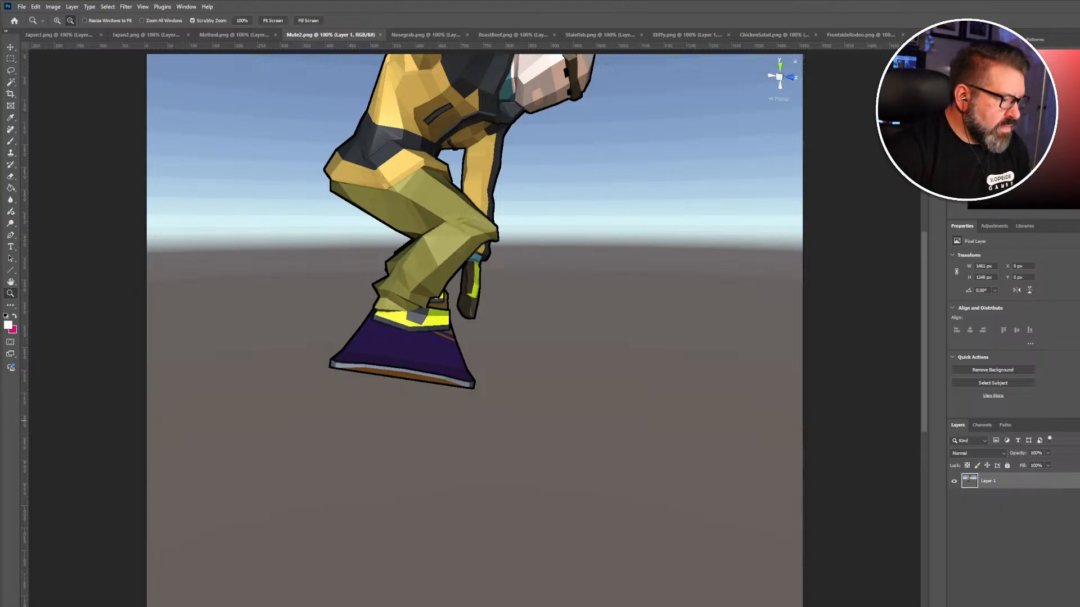
In Blender, select the snowboarder rig in the viewport and switch it to Pose Mode.
key("alt+Tab")
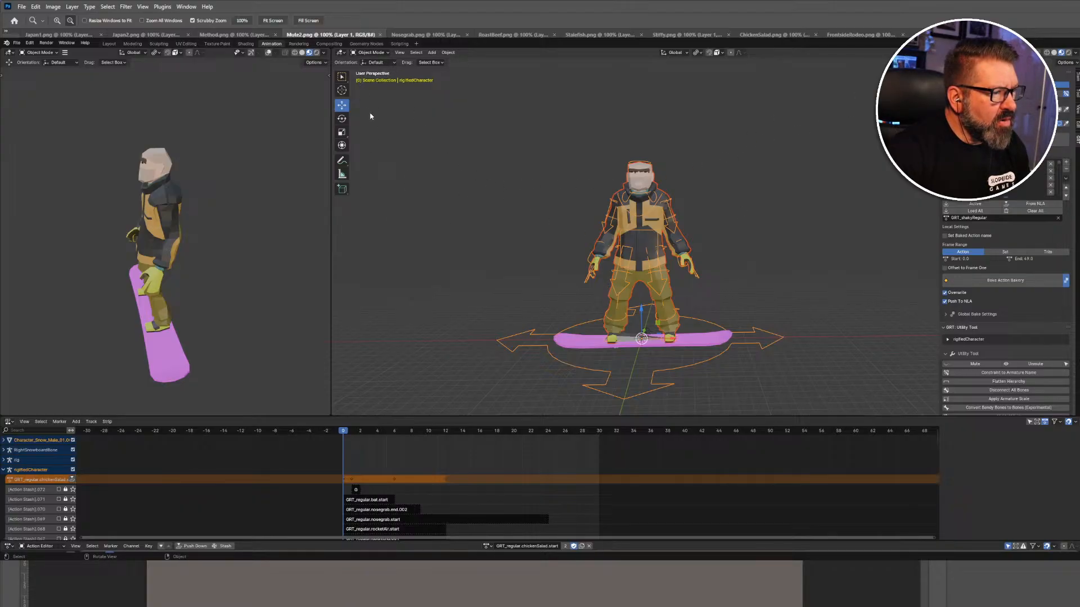
left_click(341, 78)
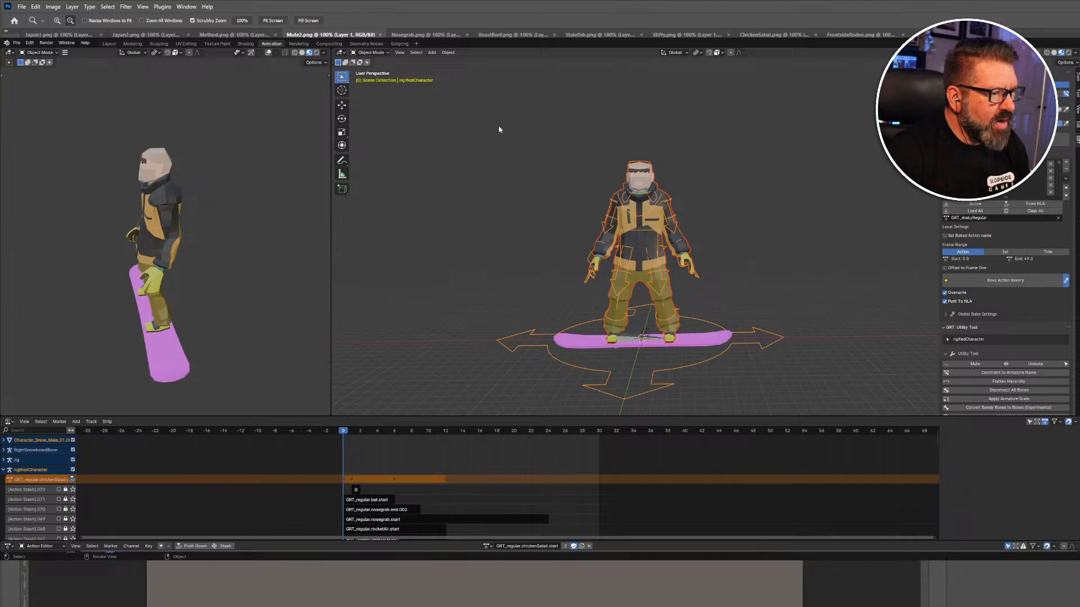
left_click(513, 124)
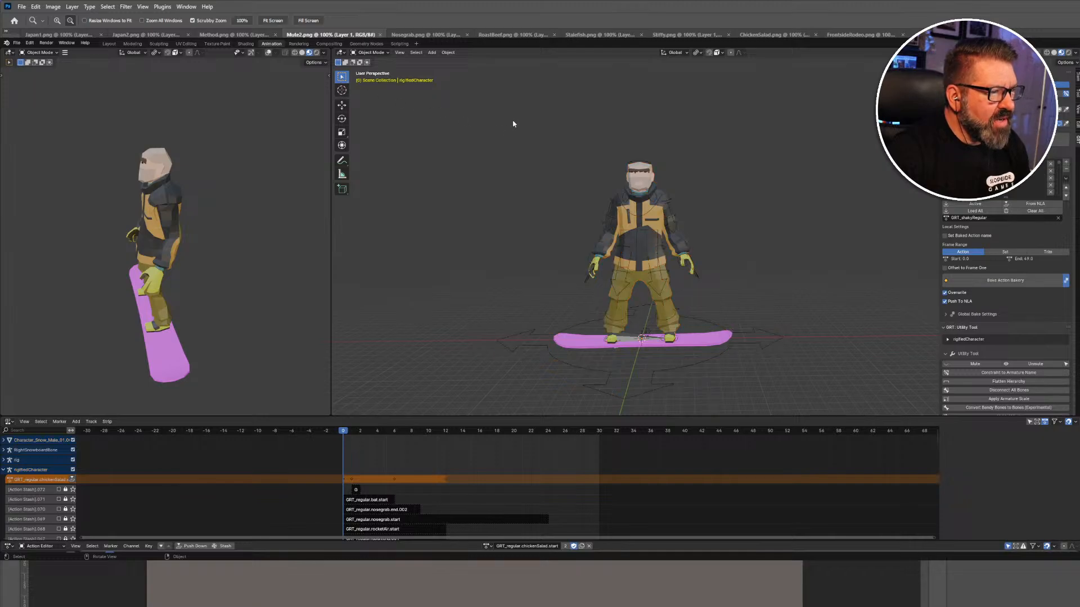
left_click(625, 213)
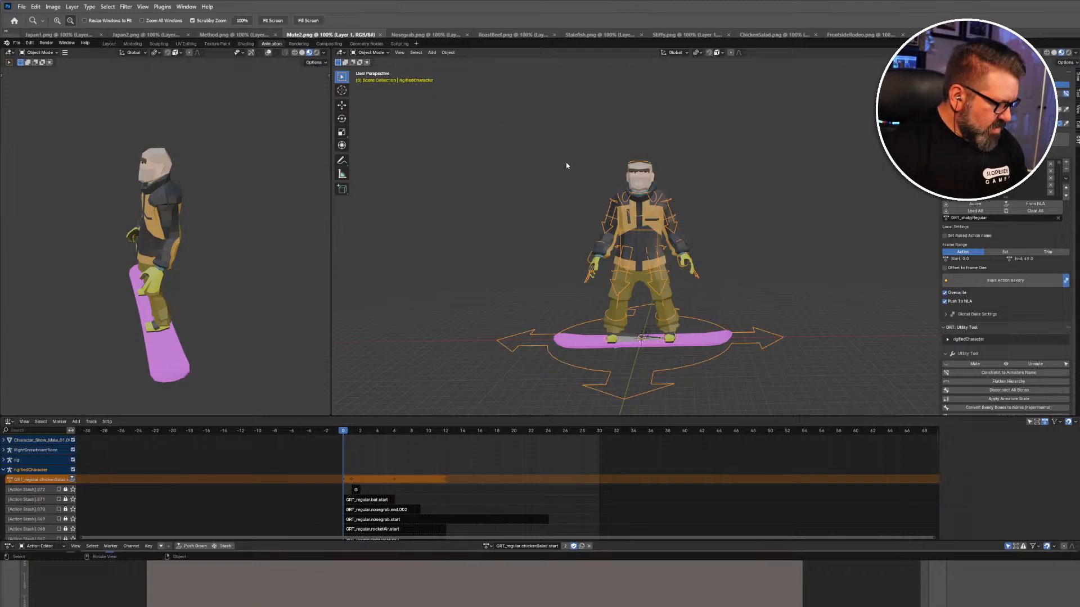
left_click(382, 52)
left_click(384, 61)
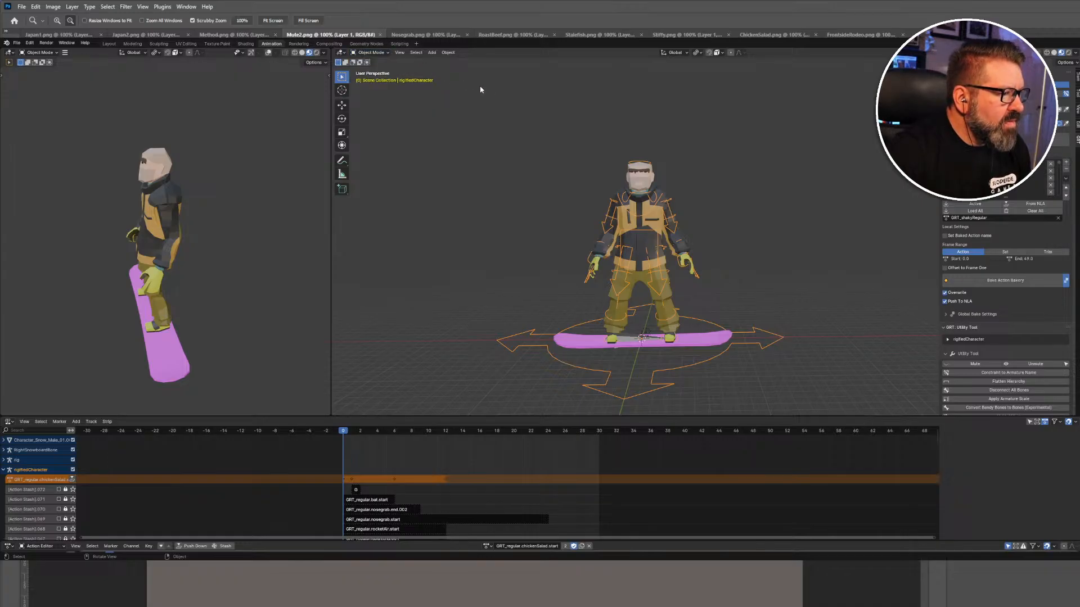
left_click(487, 91)
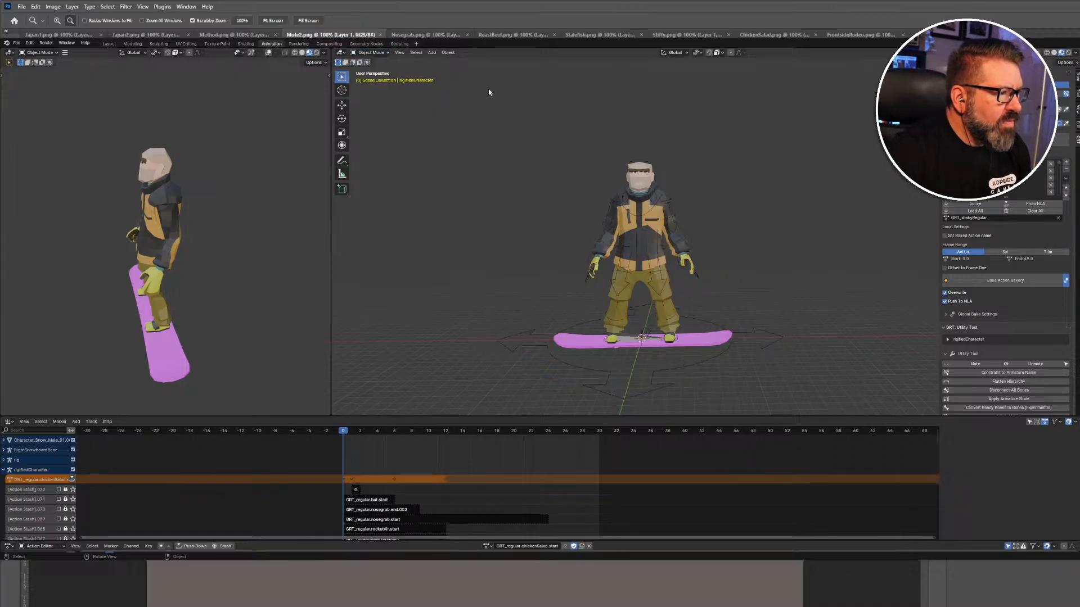
left_click(608, 217)
left_click(382, 54)
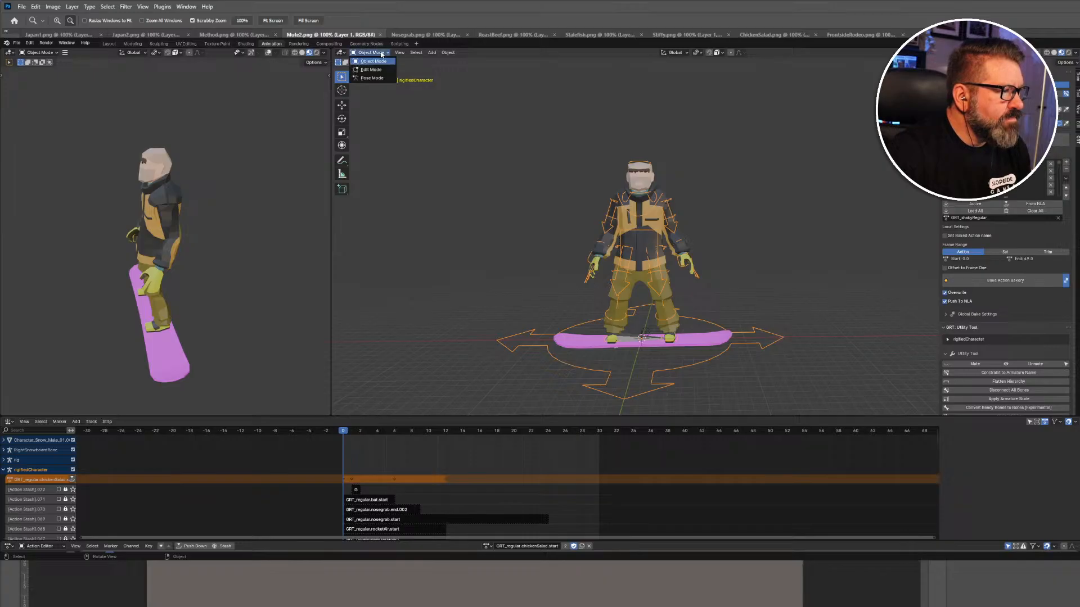
left_click(380, 79)
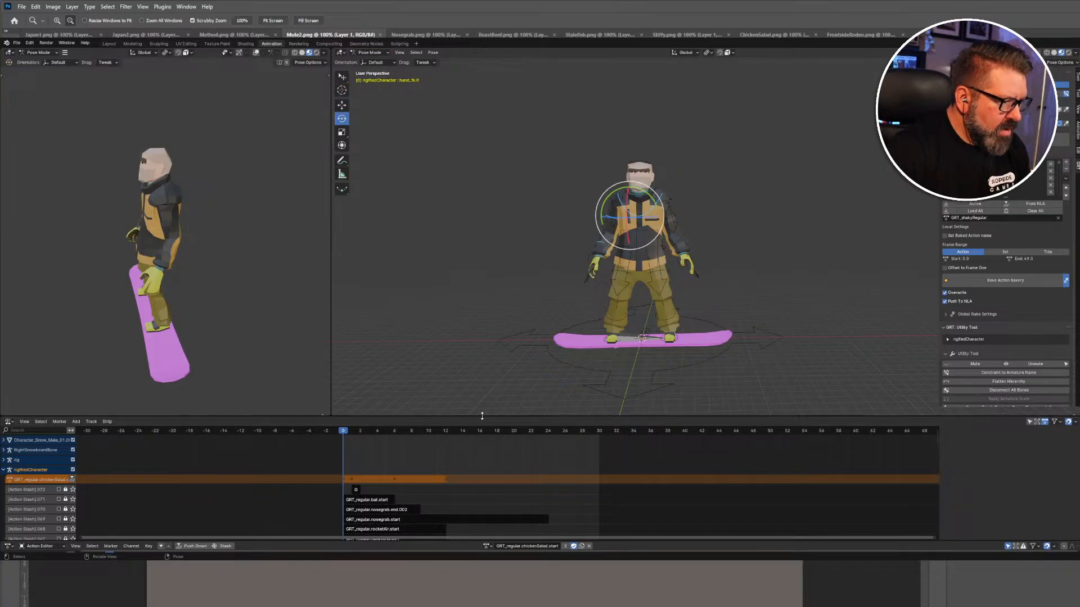
Enlarge the lower track area and make it the Action Editor showing GRT_regular.chickenSalad.start.
left_click_drag(482, 416, 508, 302)
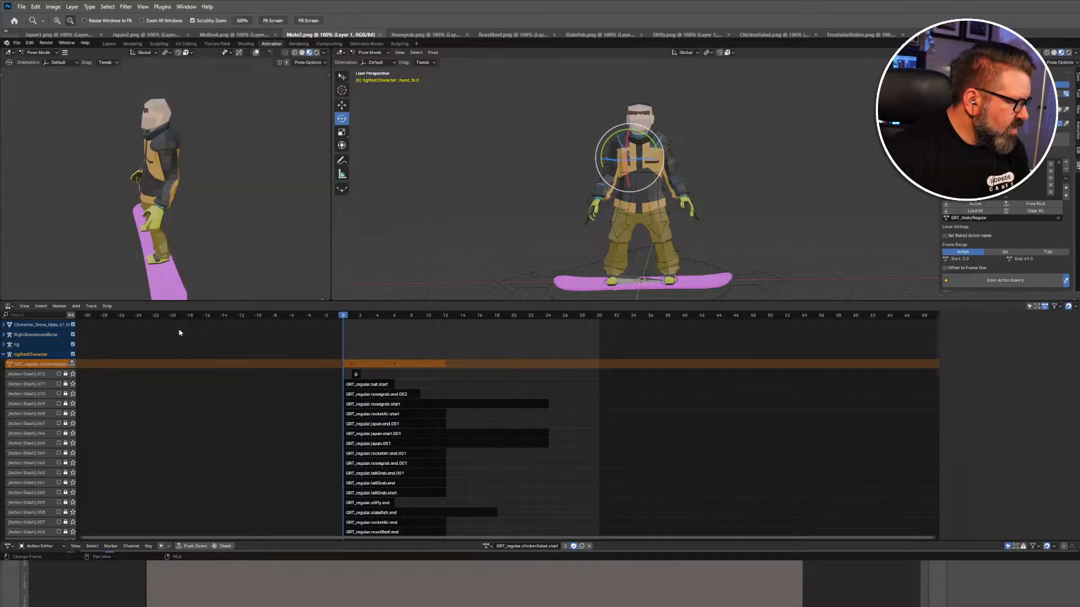
left_click(10, 307)
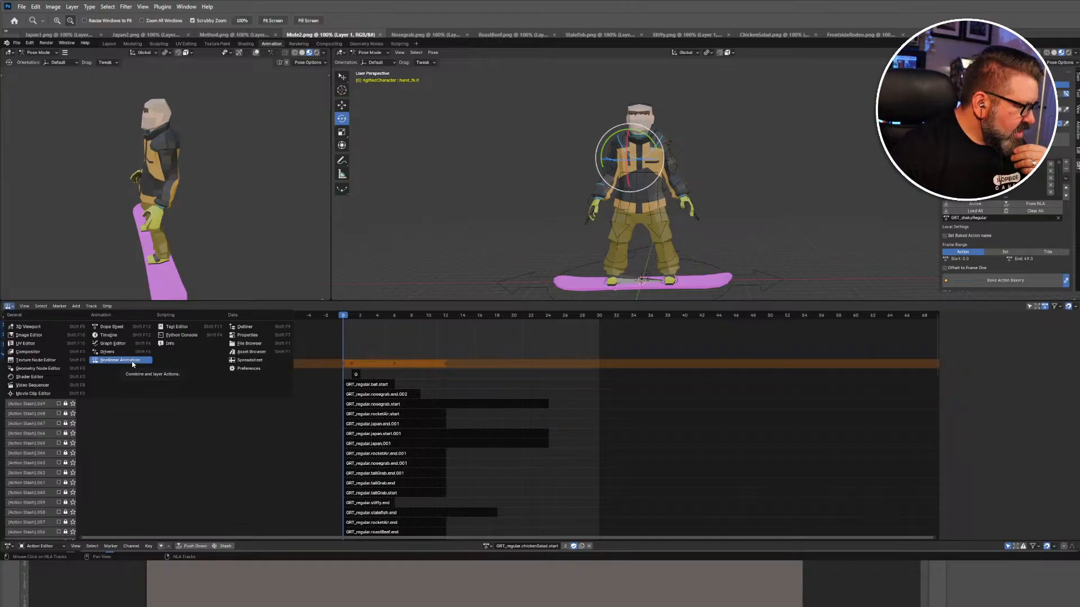
left_click(115, 328)
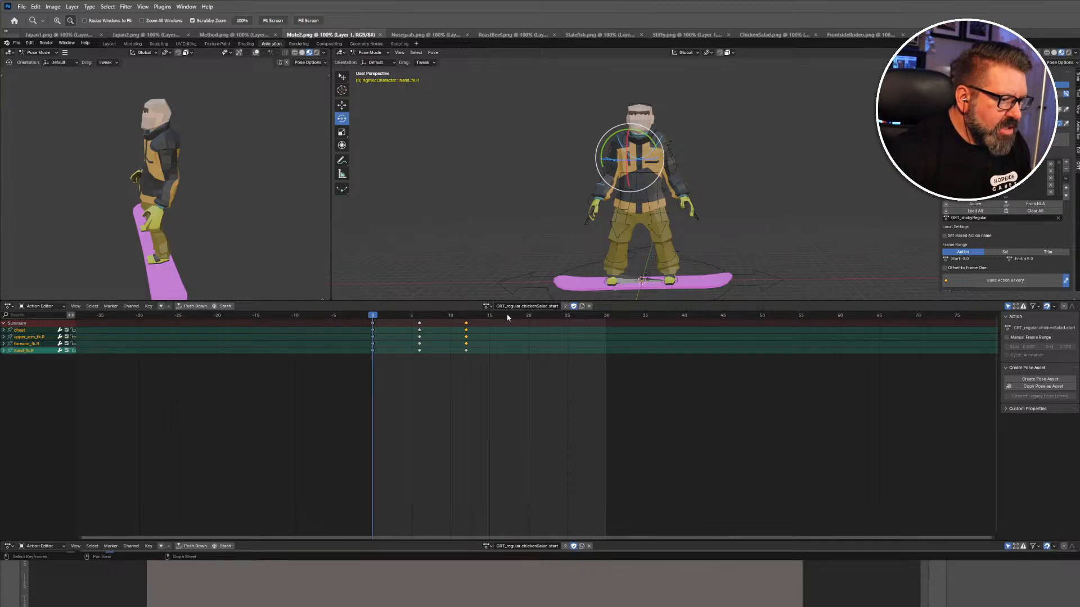
Pick GRT_regular.mute.start from the action list as the rig's active action, then deselect the hand bone.
left_click(486, 306)
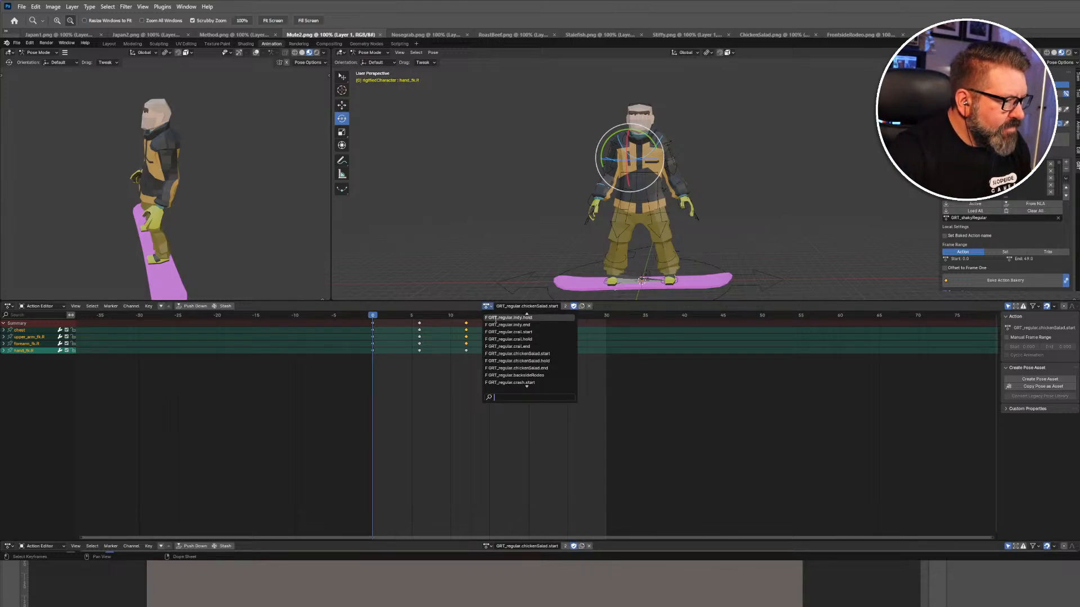
scroll(508, 357, "up", 5)
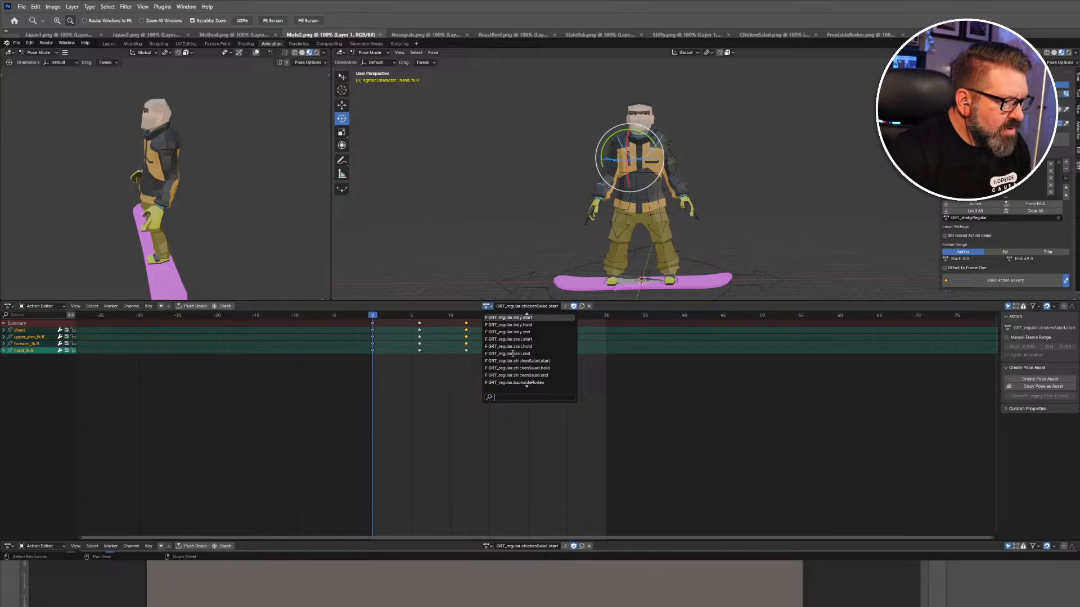
scroll(513, 353, "up", 5)
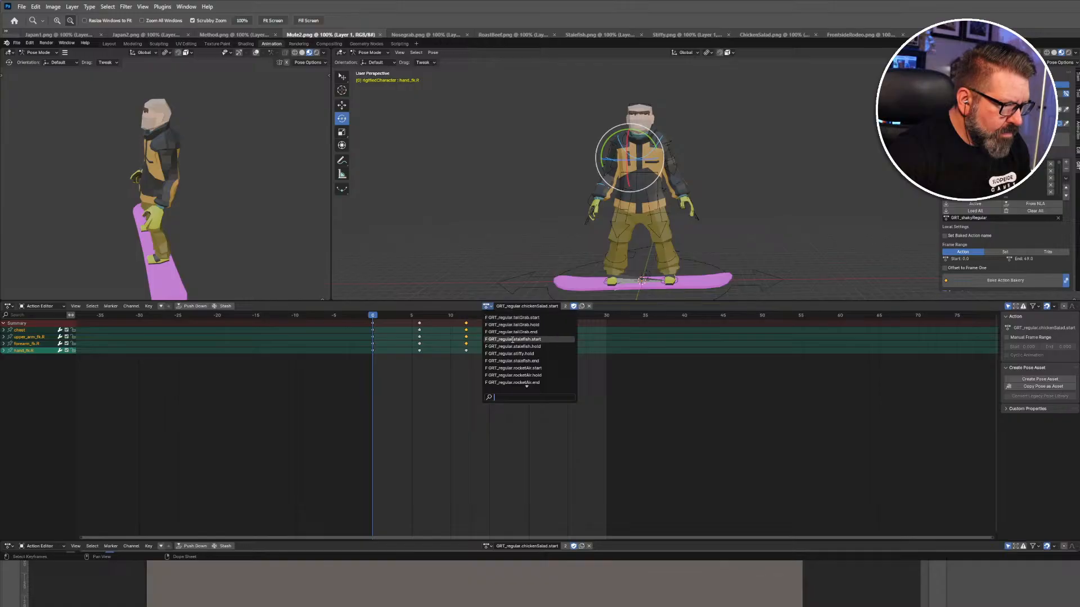
mouse_move(527, 387)
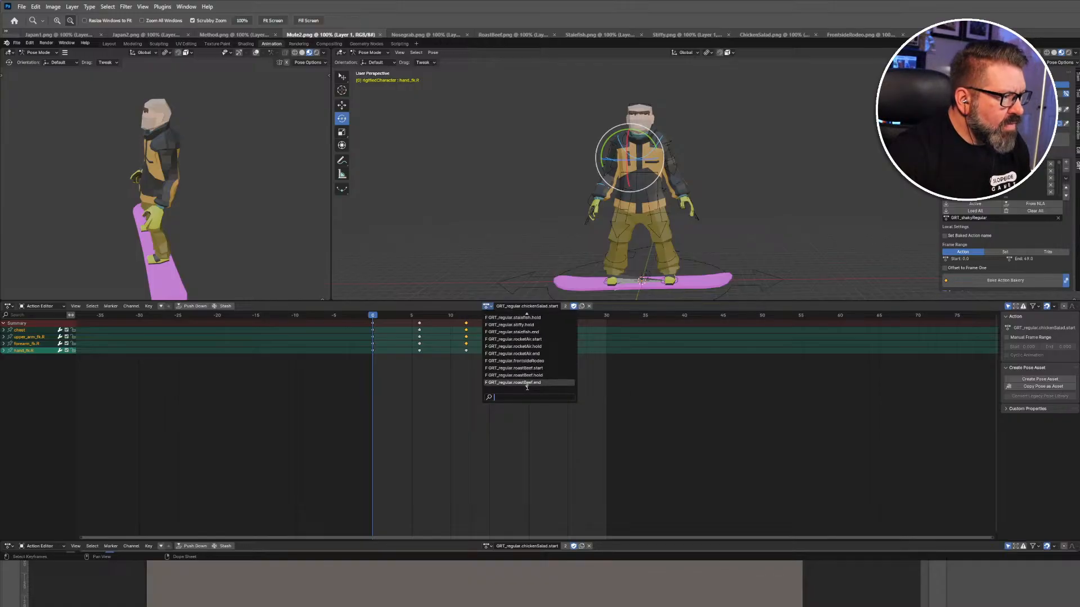
scroll(527, 387, "down", 20)
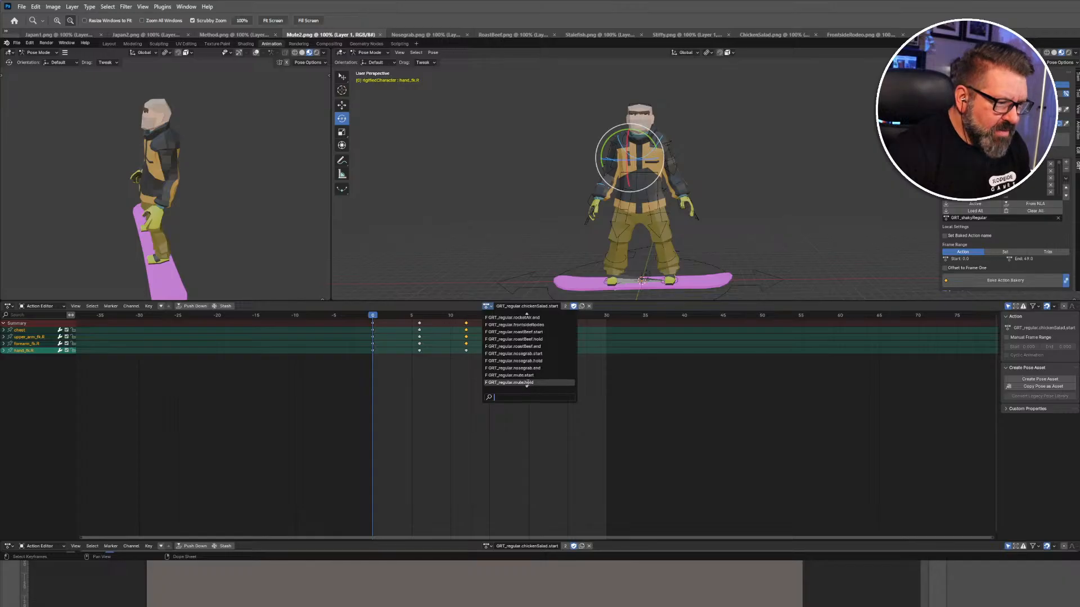
scroll(536, 376, "down", 15)
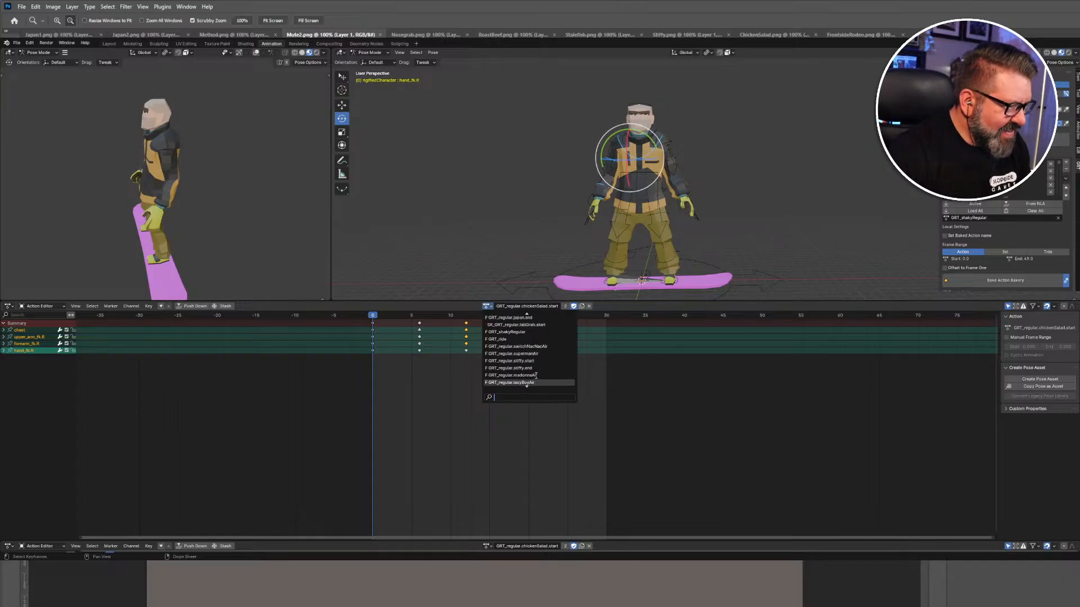
scroll(534, 374, "down", 15)
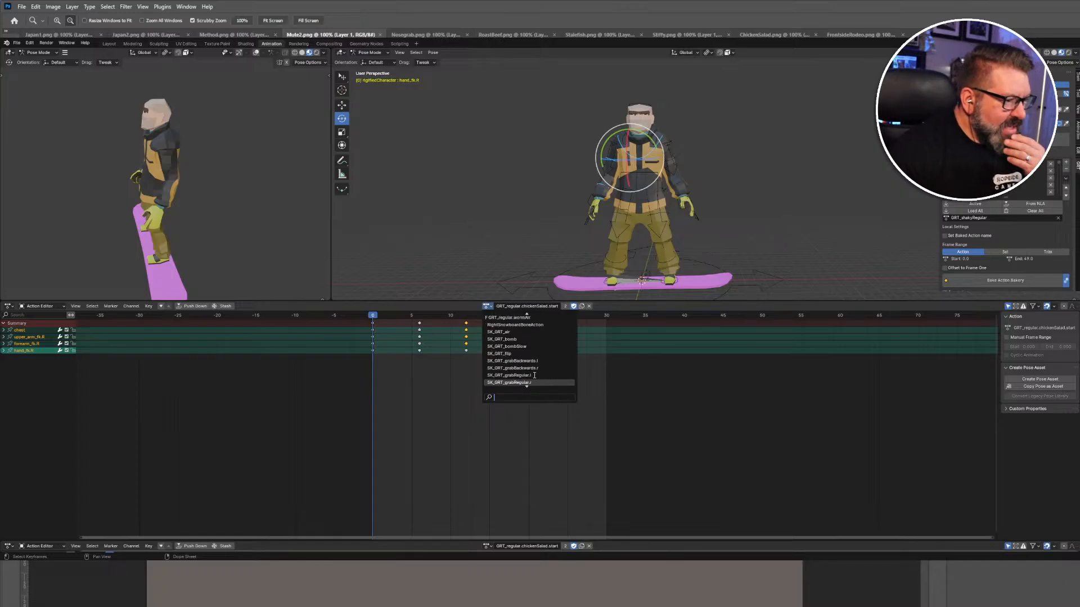
scroll(533, 372, "up", 12)
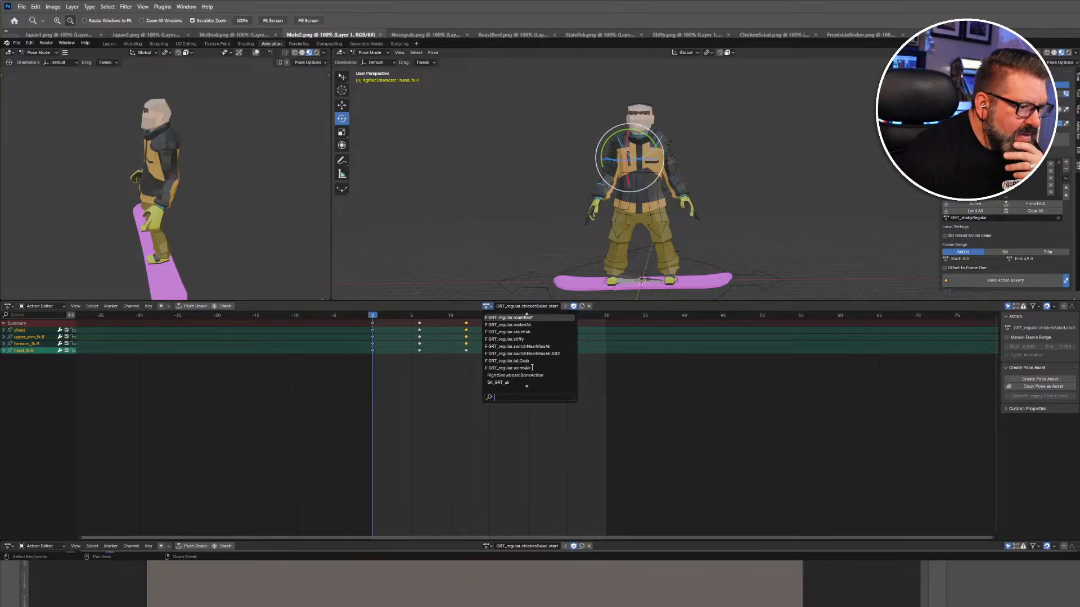
scroll(529, 360, "up", 4)
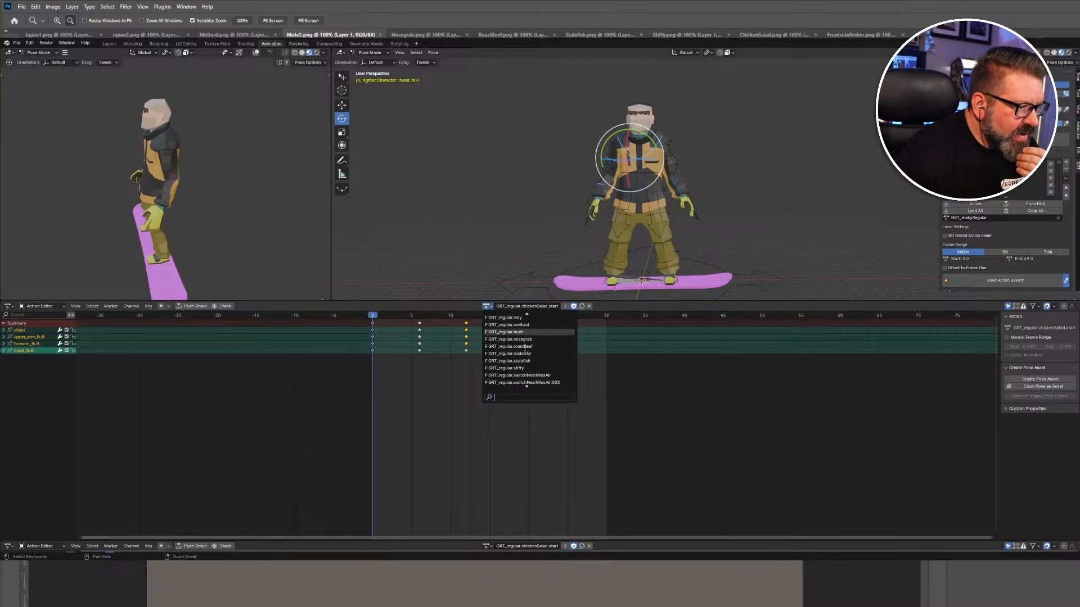
scroll(524, 349, "up", 8)
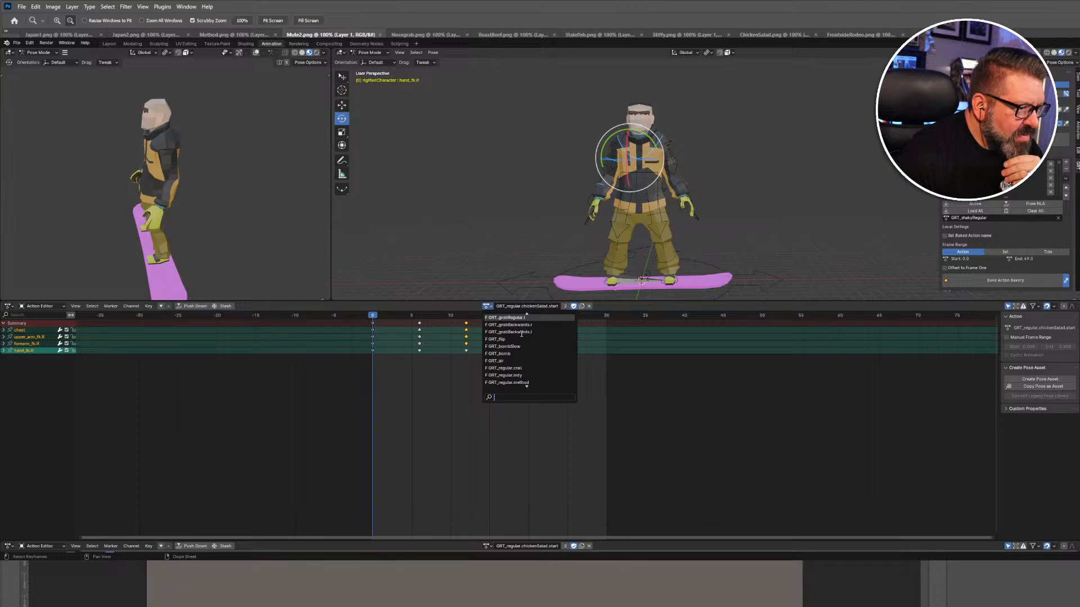
scroll(522, 334, "up", 10)
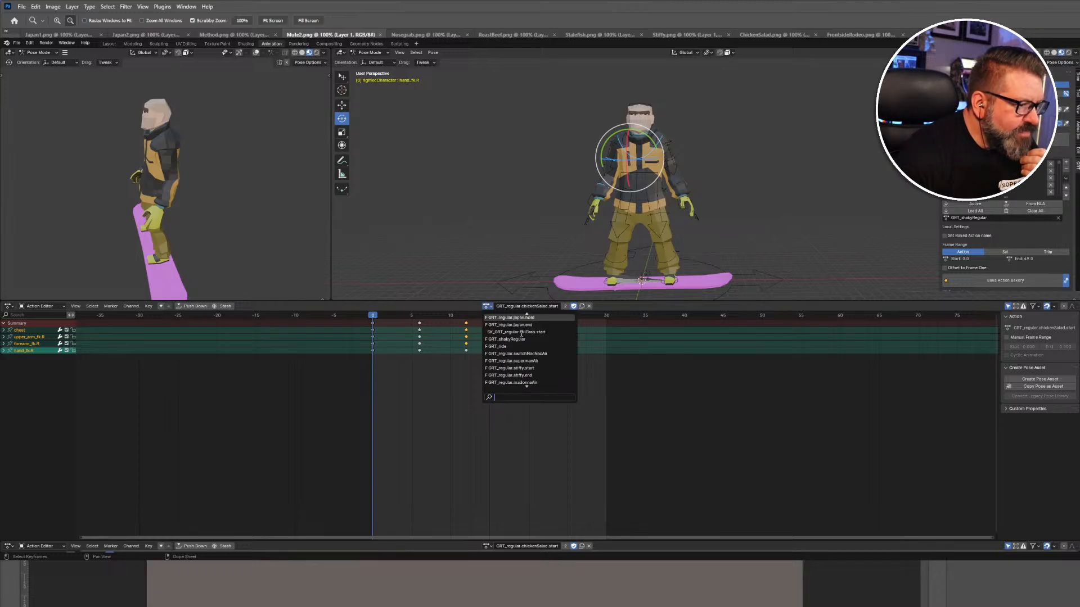
scroll(522, 334, "up", 8)
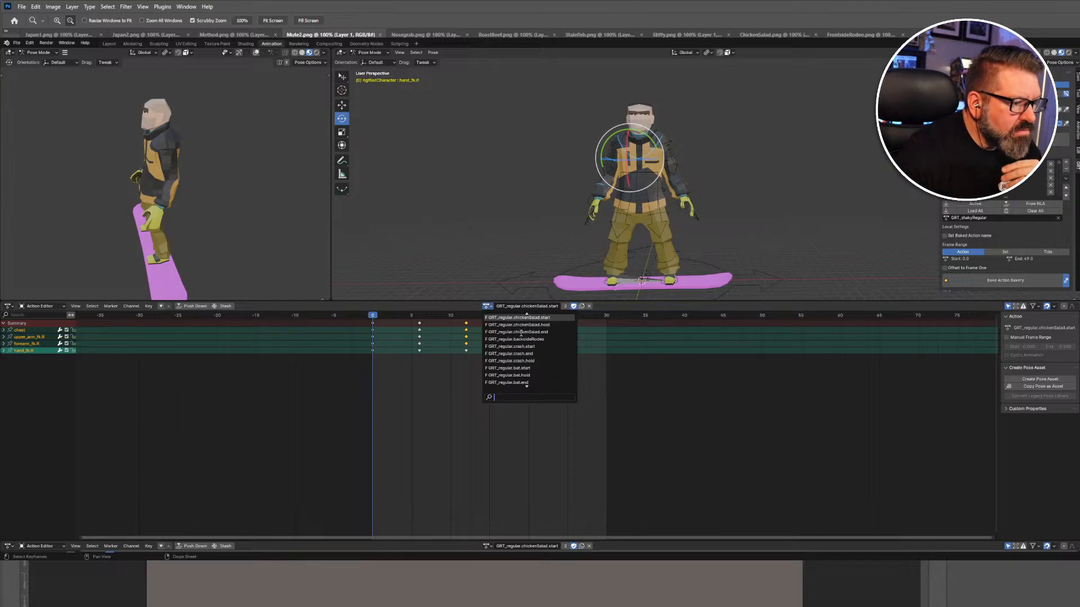
scroll(521, 333, "down", 15)
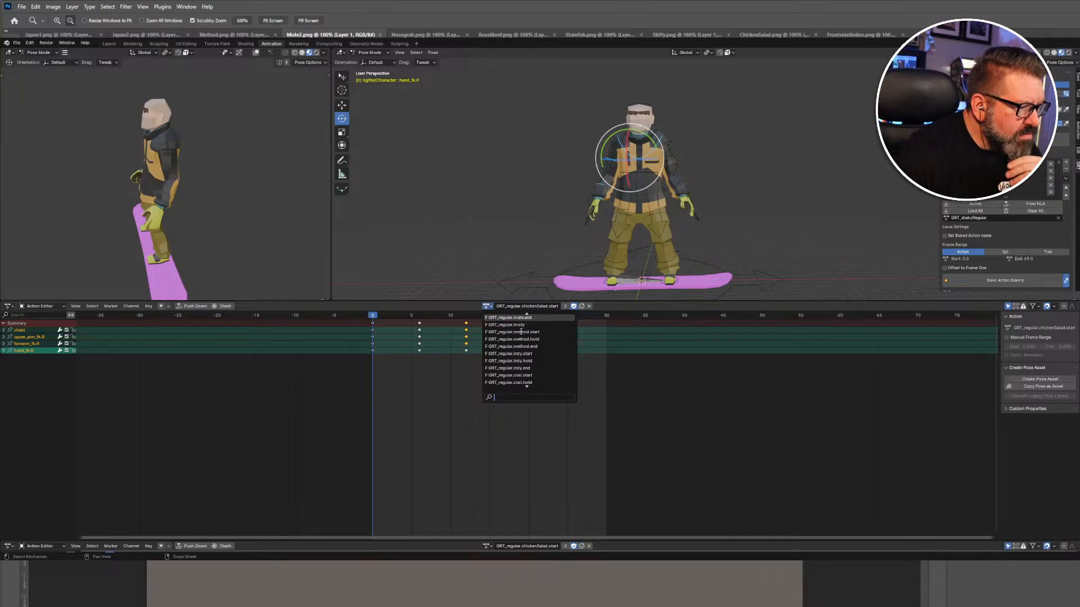
scroll(523, 326, "up", 2)
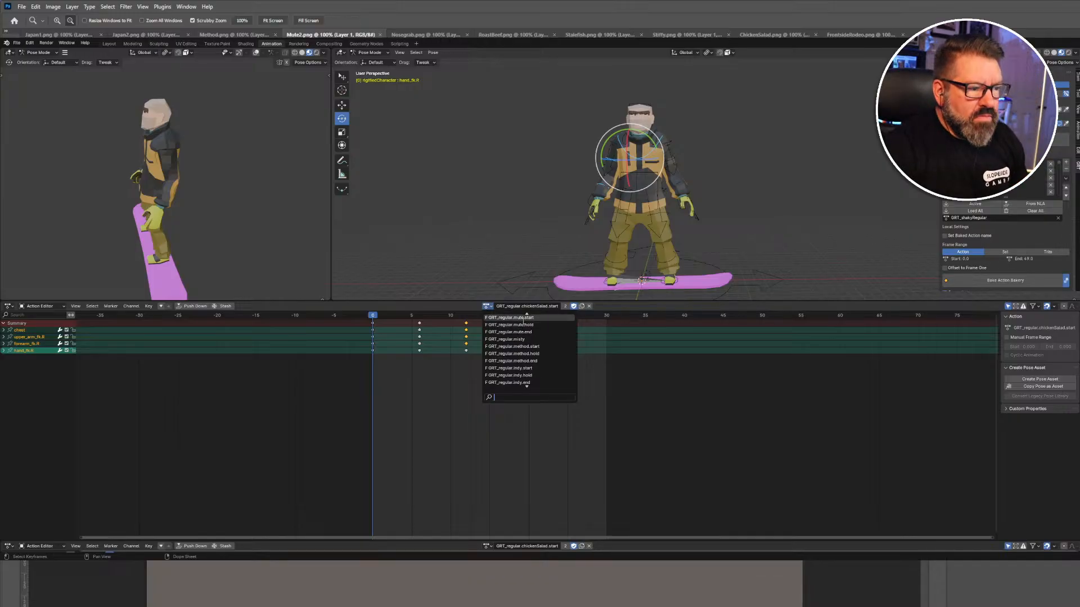
left_click(524, 318)
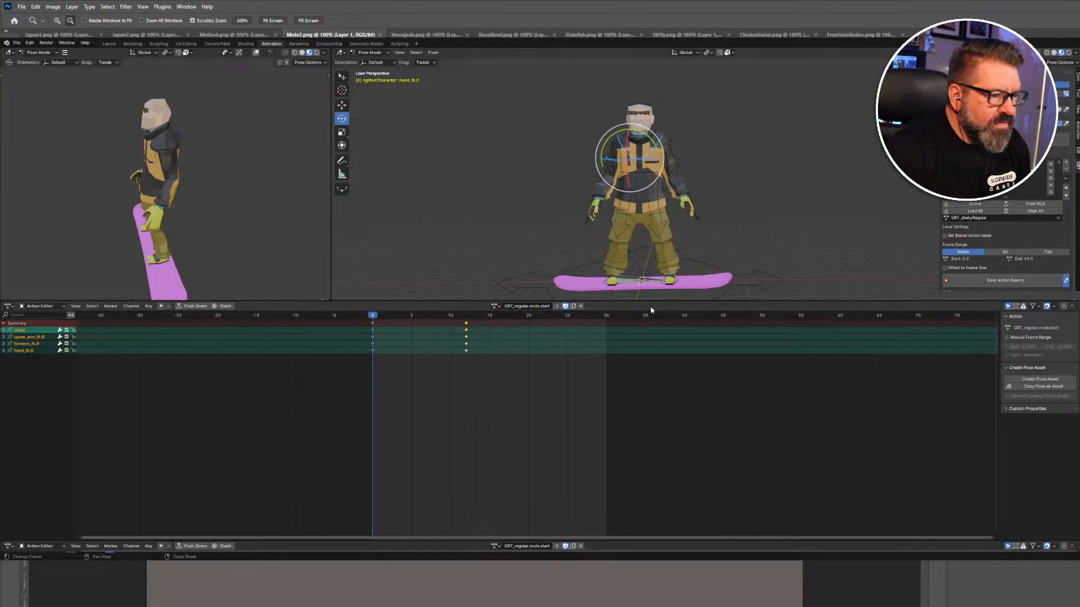
left_click(763, 189)
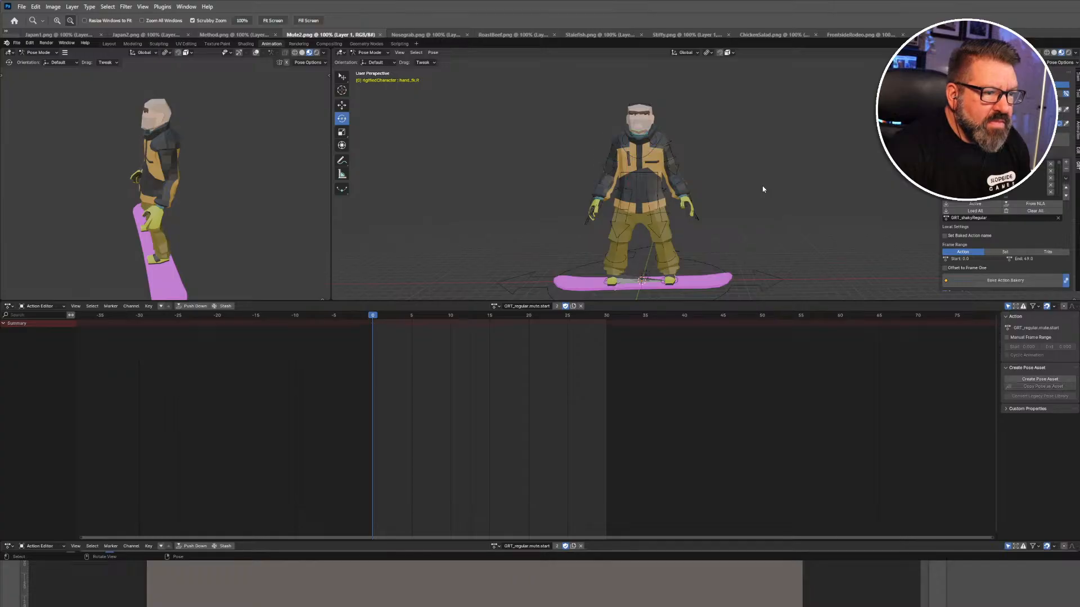
Give the 3D view more room and select all of the rig's bones.
left_click_drag(743, 302, 743, 419)
left_click(575, 329)
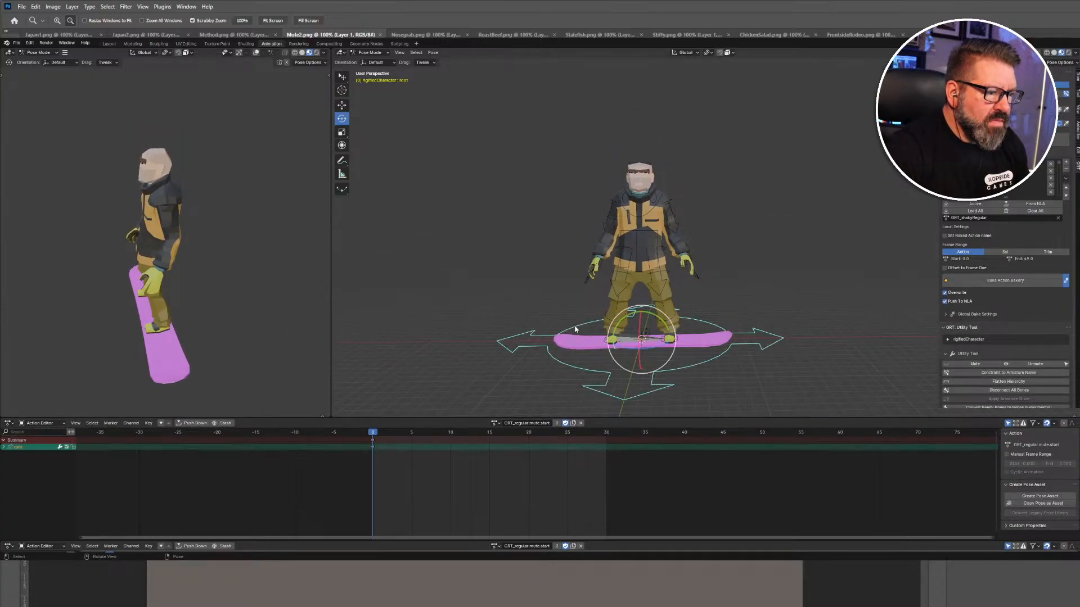
key("a")
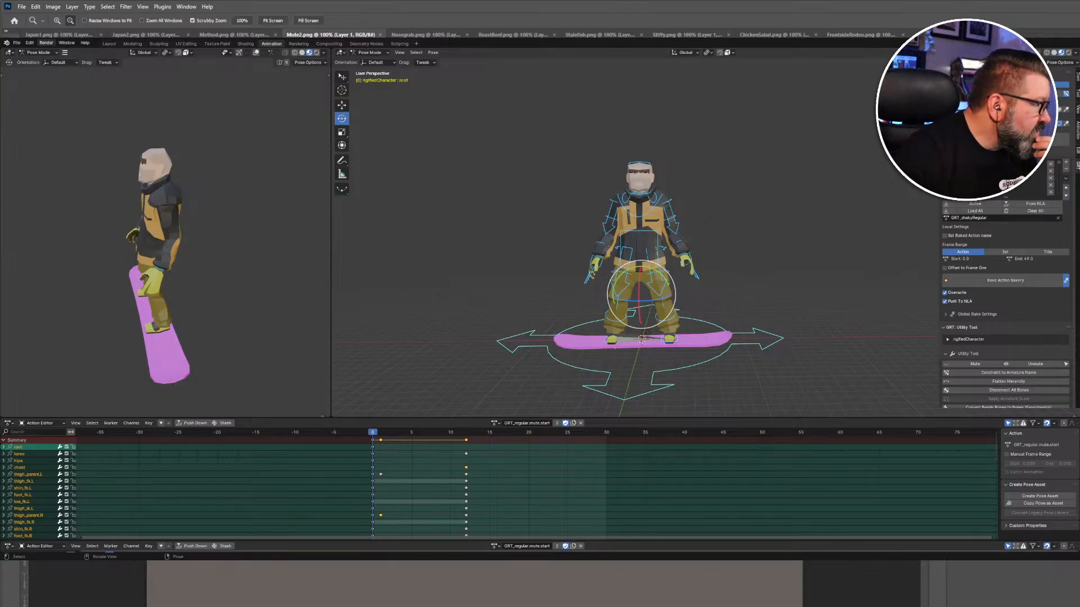
Save the scene under a new file name with File > Save As.
left_click(17, 42)
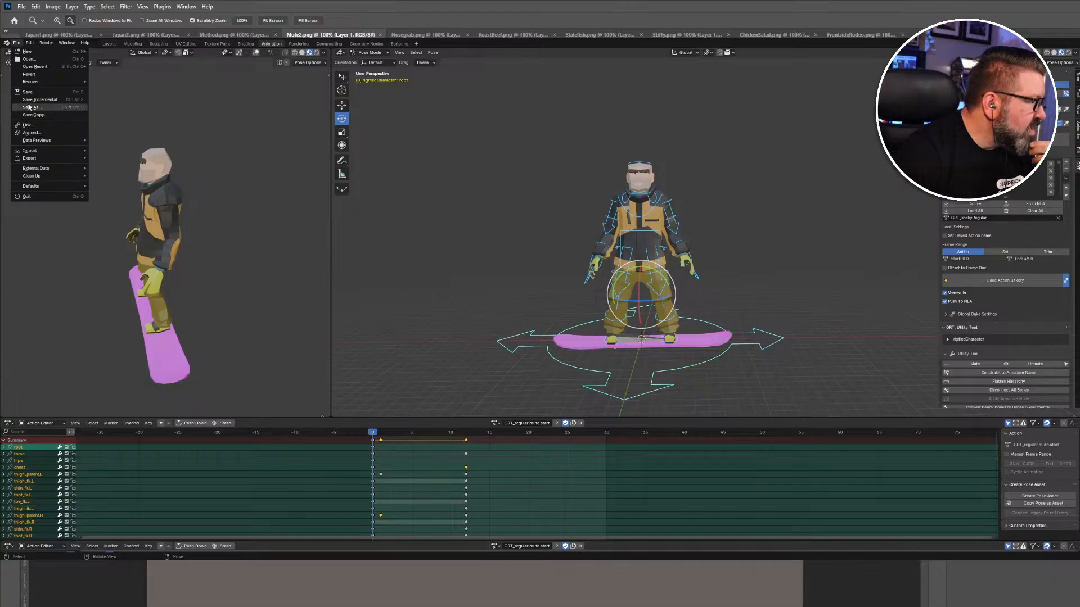
mouse_move(31, 68)
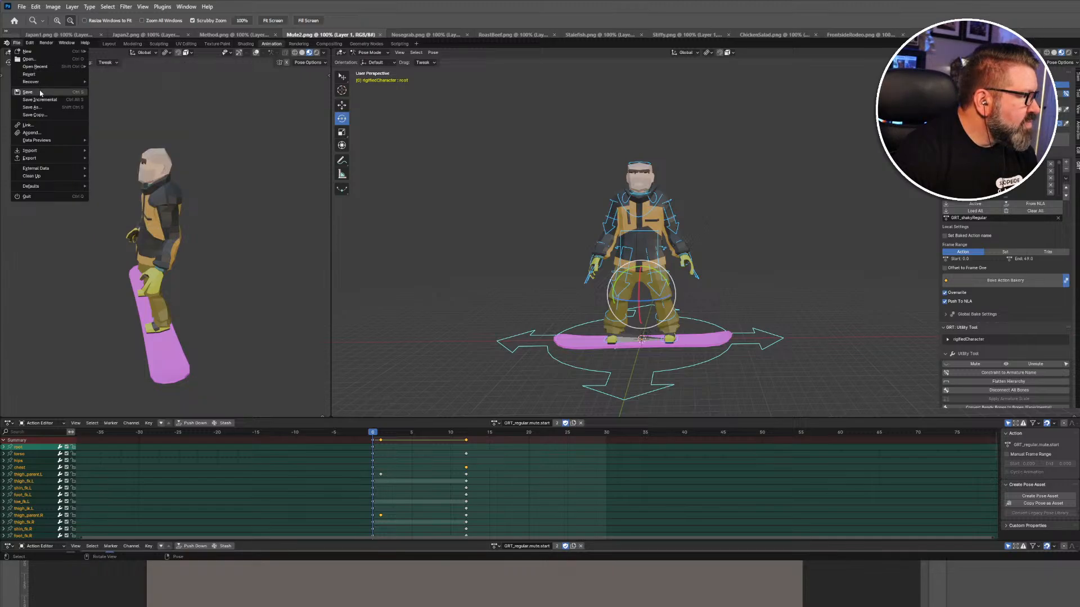
left_click(43, 108)
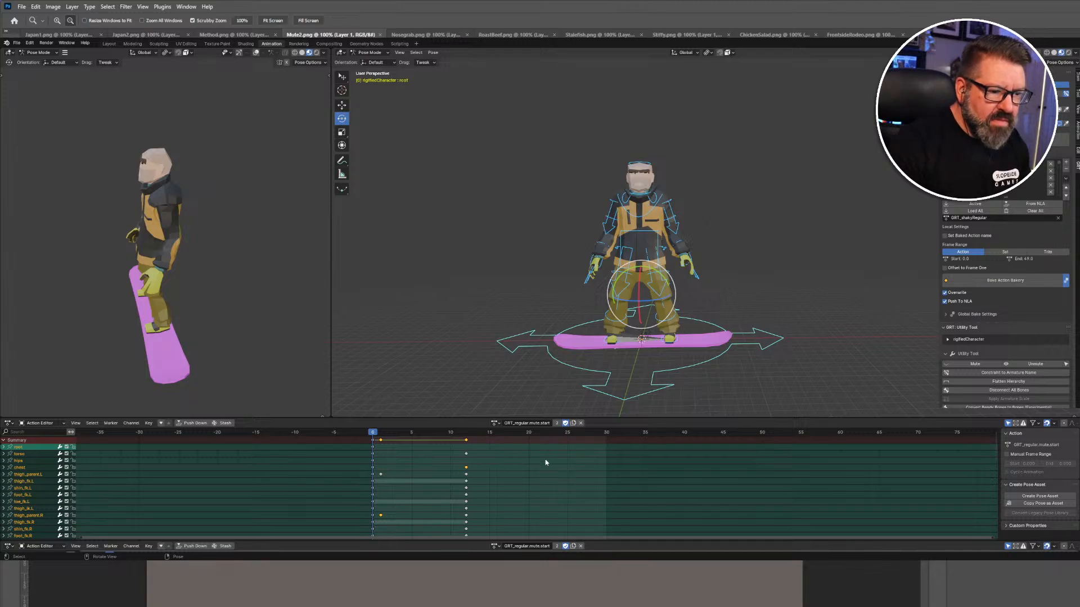
Save the file and switch the enlarged lower editor to the Dope Sheet with bones deselected.
key("ctrl+s")
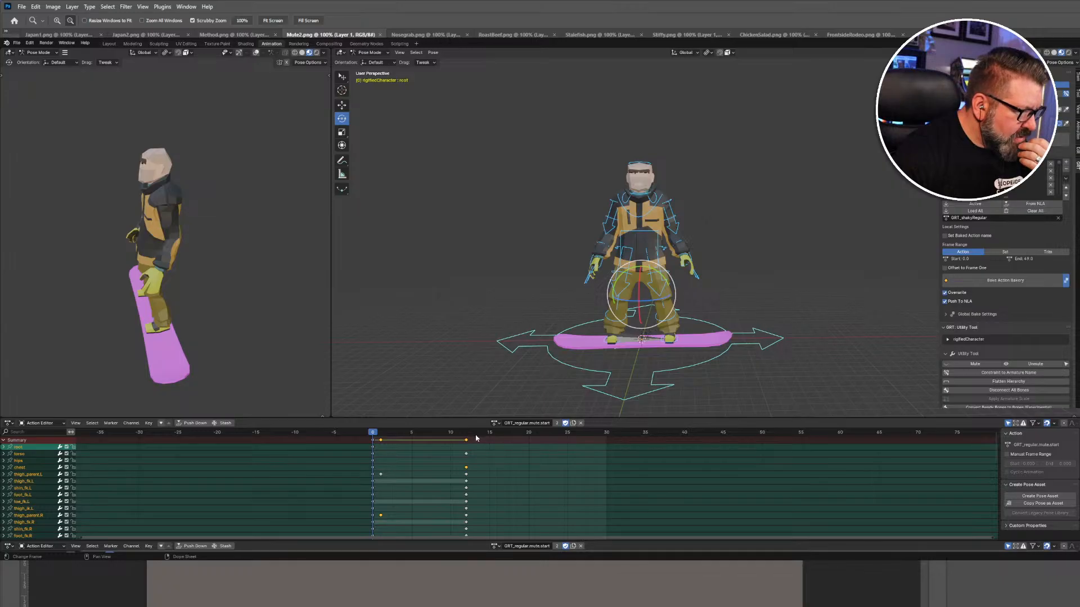
left_click(63, 424)
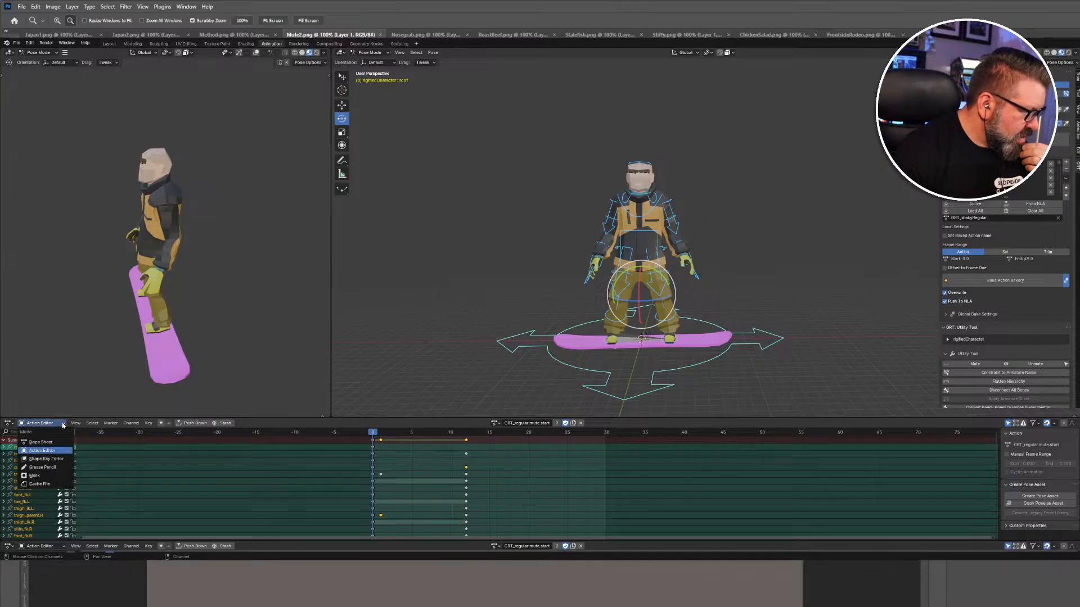
left_click(53, 442)
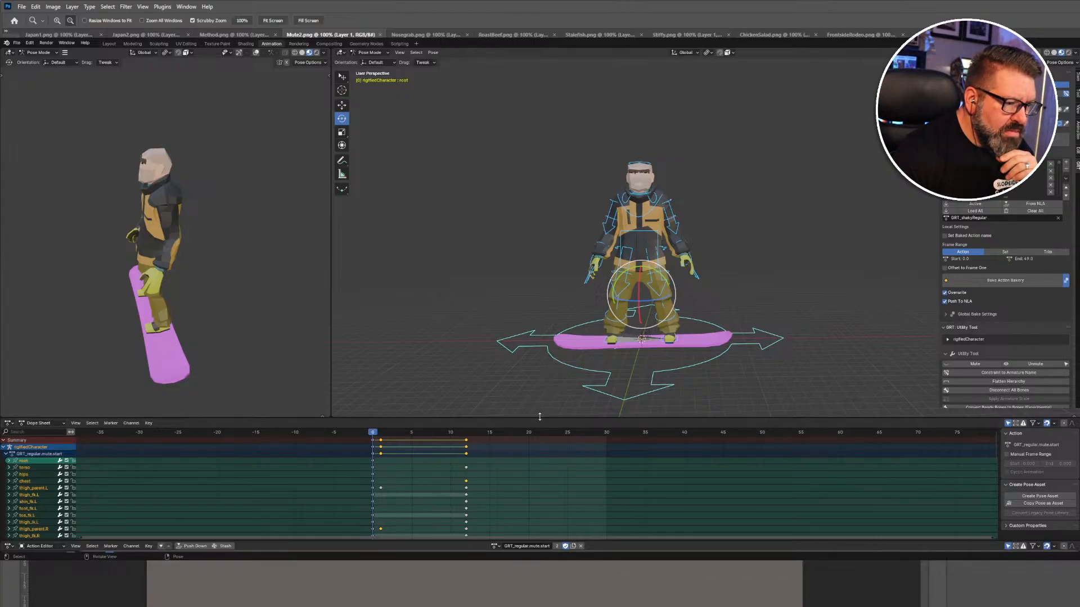
left_click_drag(539, 417, 545, 288)
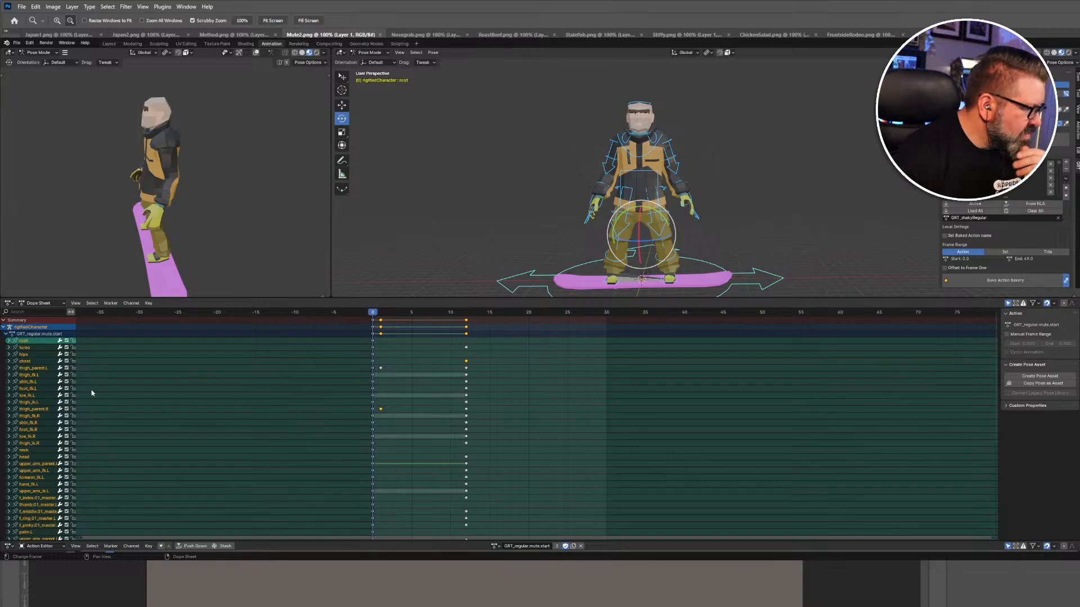
left_click(542, 225)
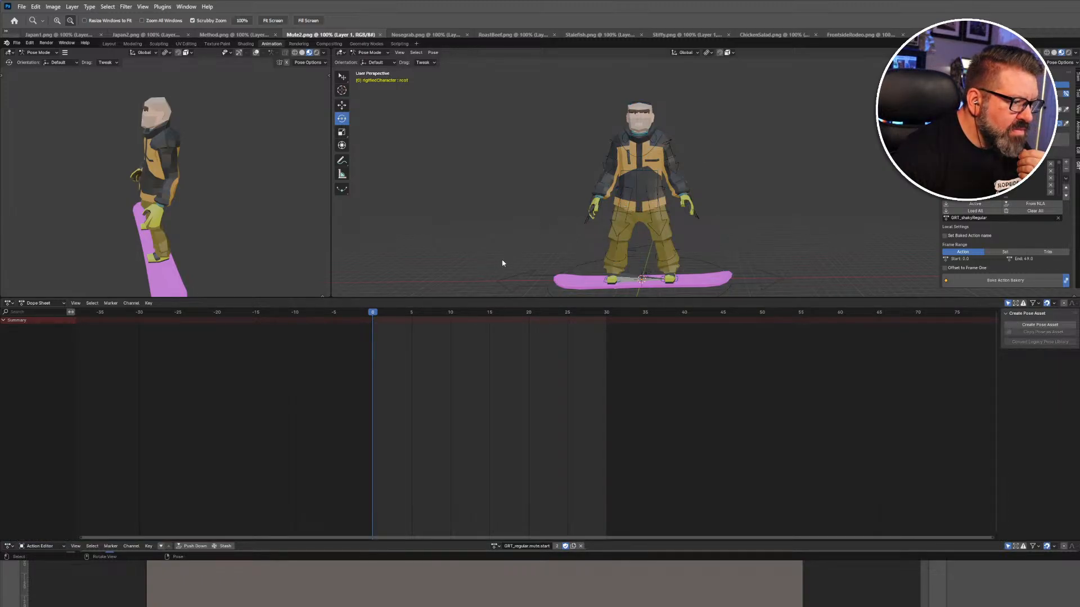
Turn the lower editor into a Timeline and select the rig's root bone.
left_click(64, 304)
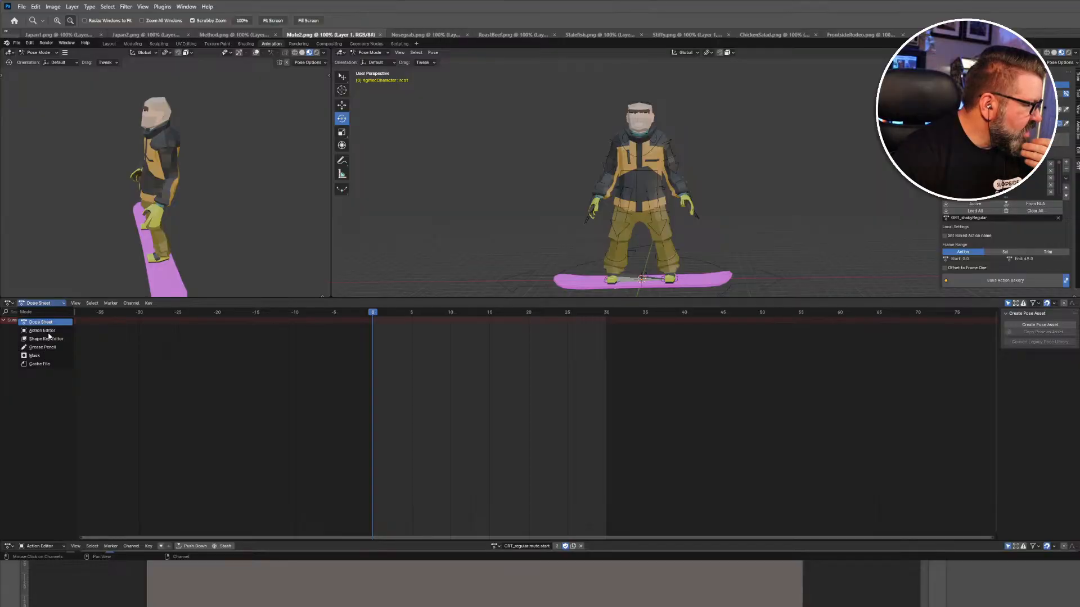
left_click(10, 304)
left_click(35, 303)
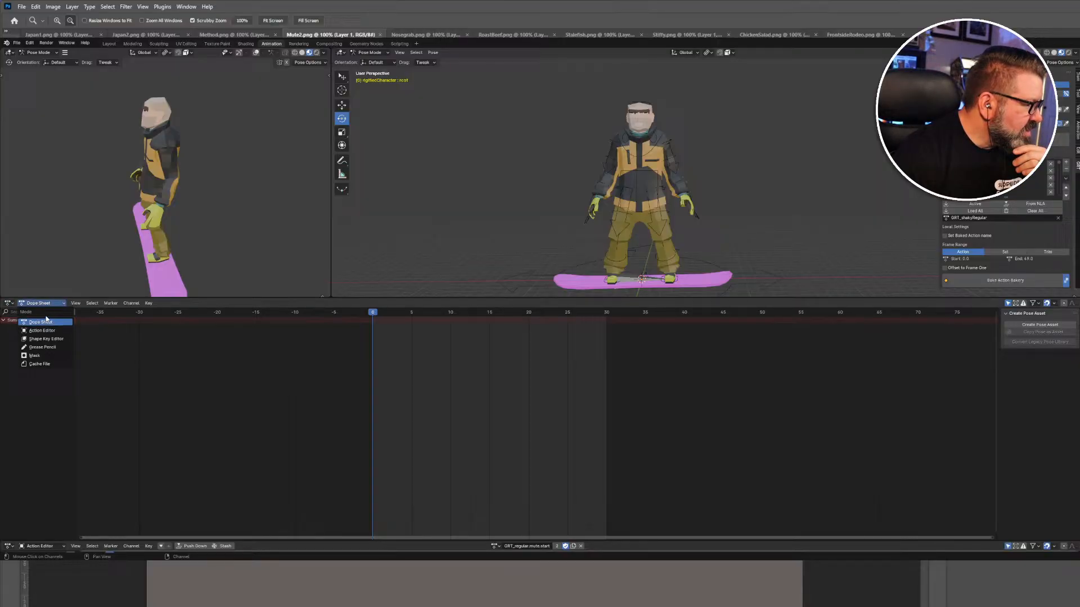
left_click(9, 303)
left_click(108, 332)
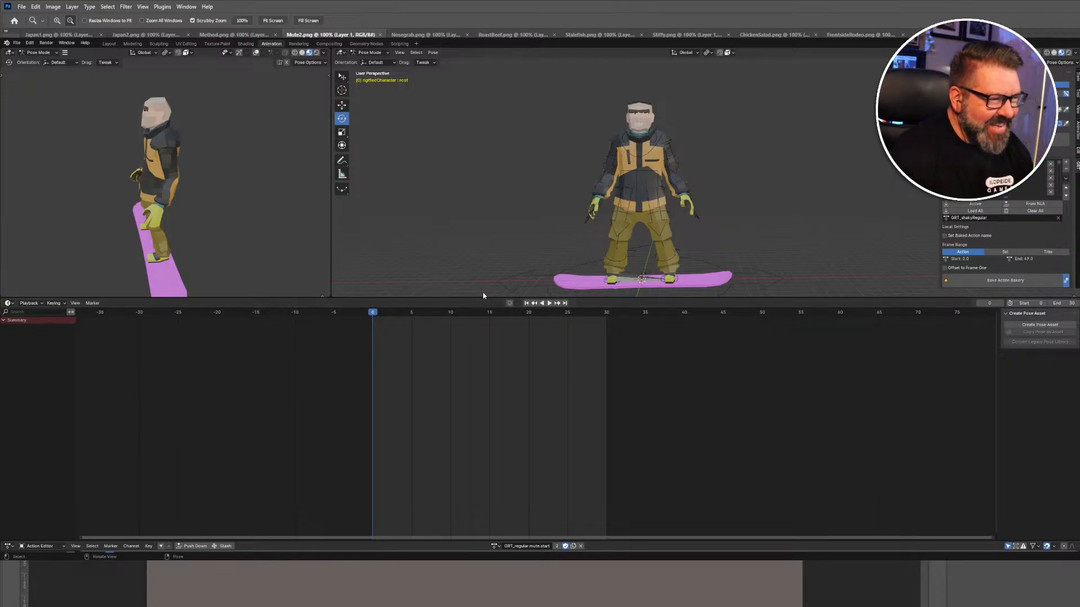
left_click(539, 278)
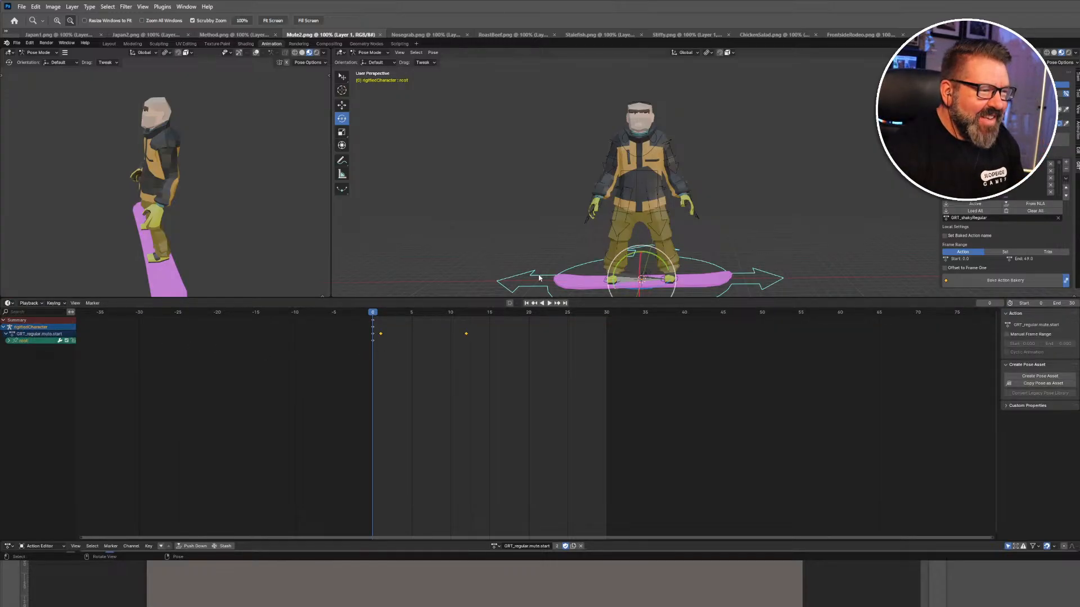
Select all bones and insert a keyframe for the whole rig at frame 12.
key("a")
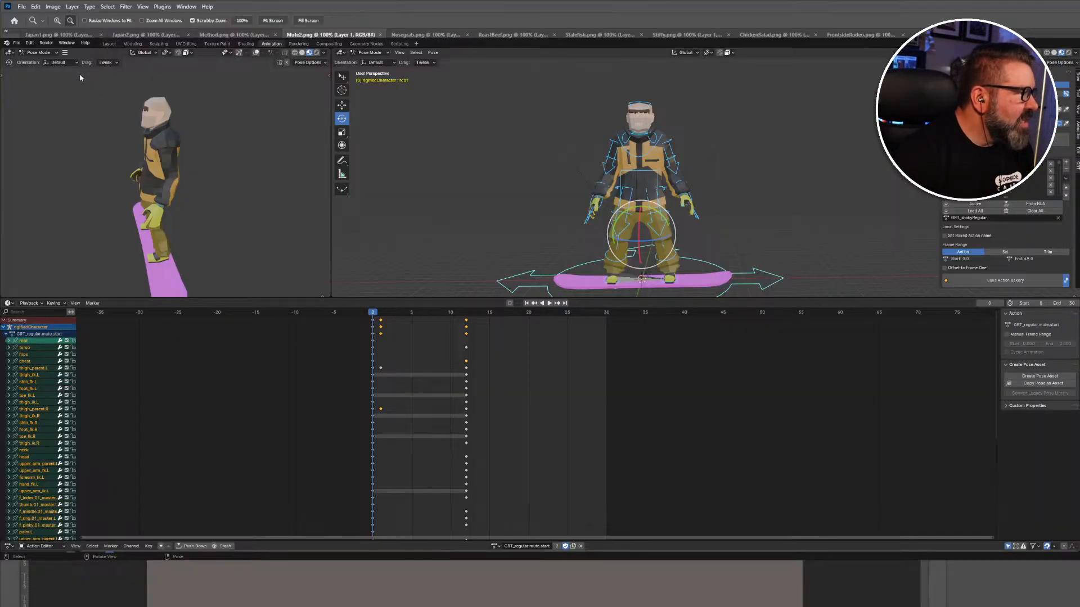
key("space")
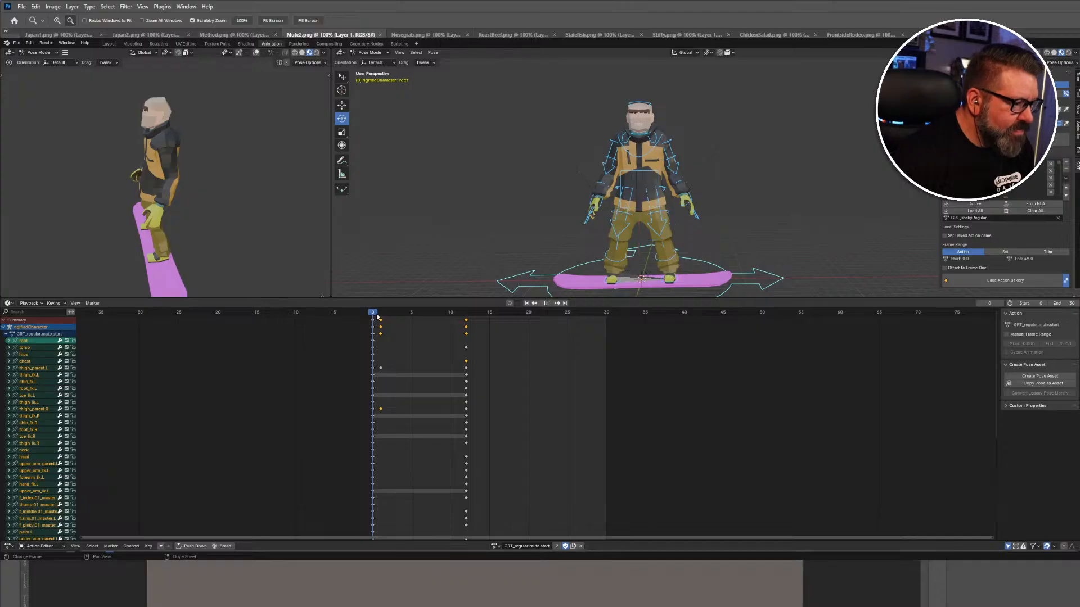
key("space")
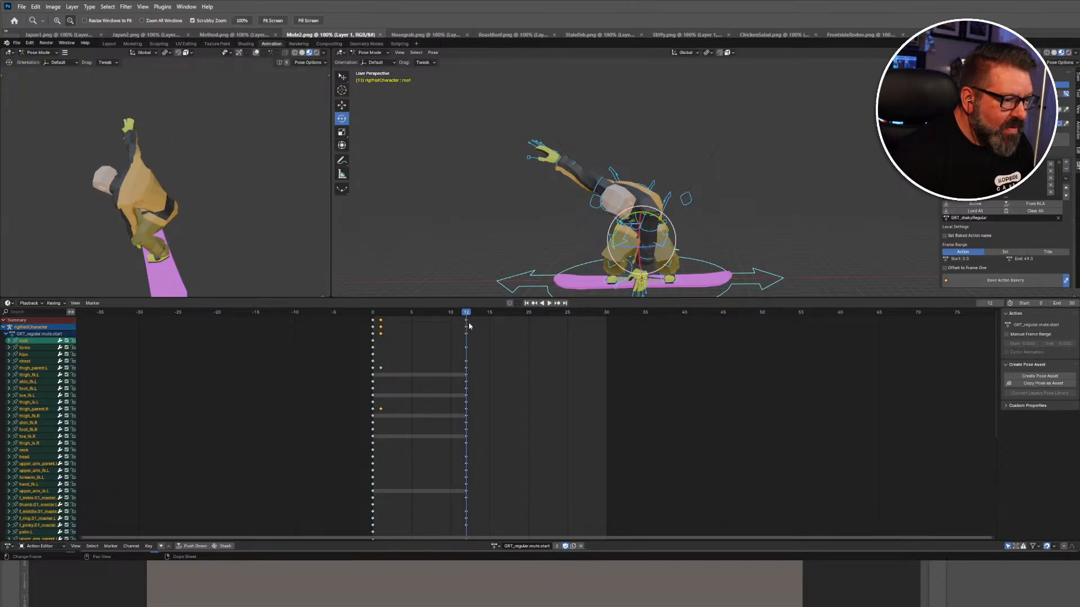
right_click(521, 239)
left_click(525, 234)
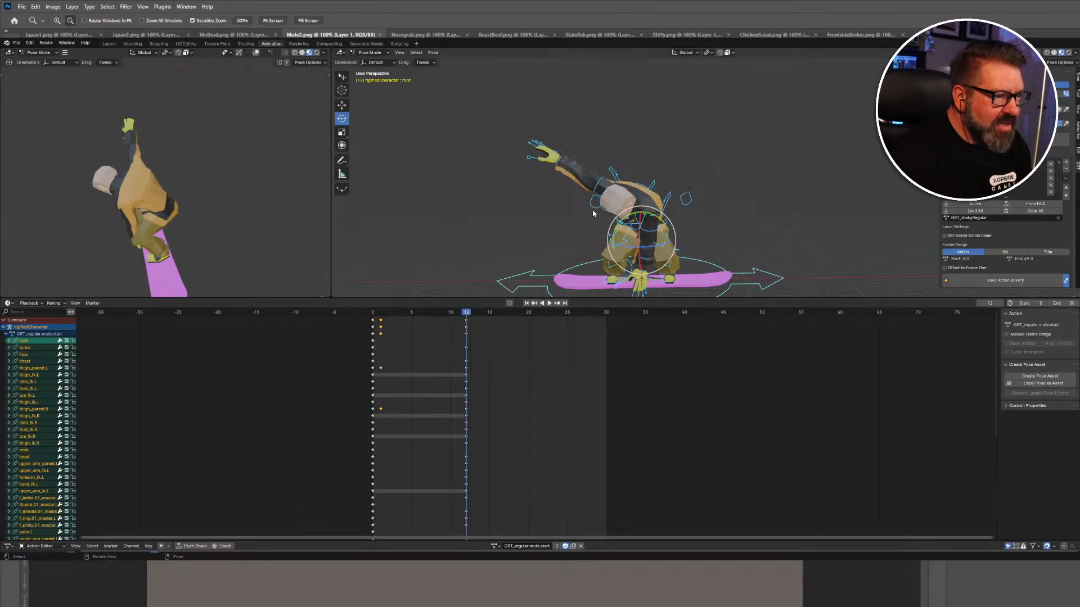
Shrink the timeline to enlarge the 3D views and orbit around the posed rider.
middle_click_drag(562, 224, 630, 203)
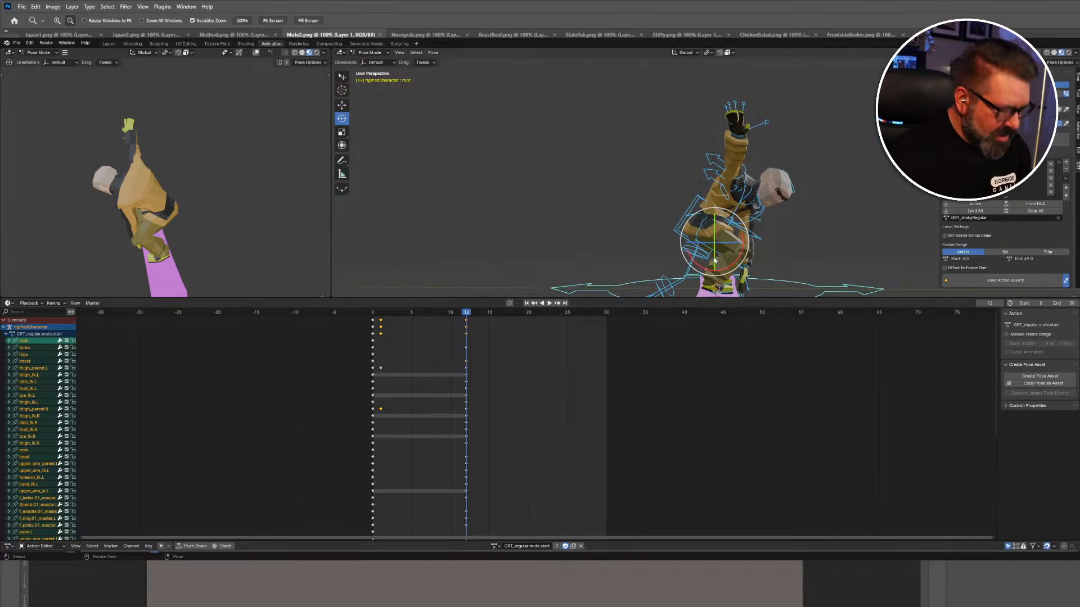
scroll(678, 259, "down", 3)
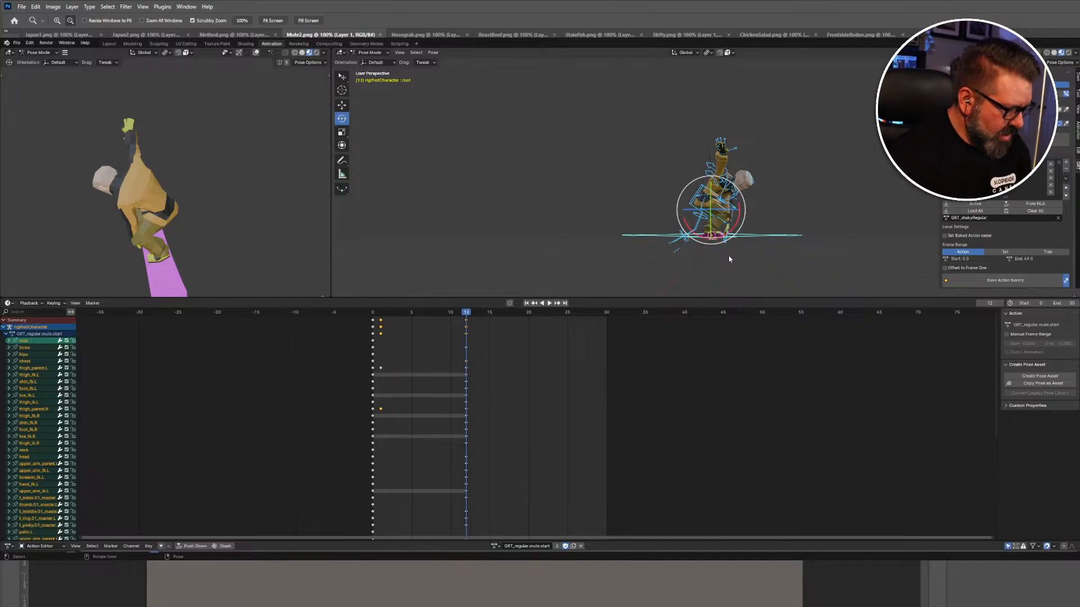
scroll(729, 258, "up", 4)
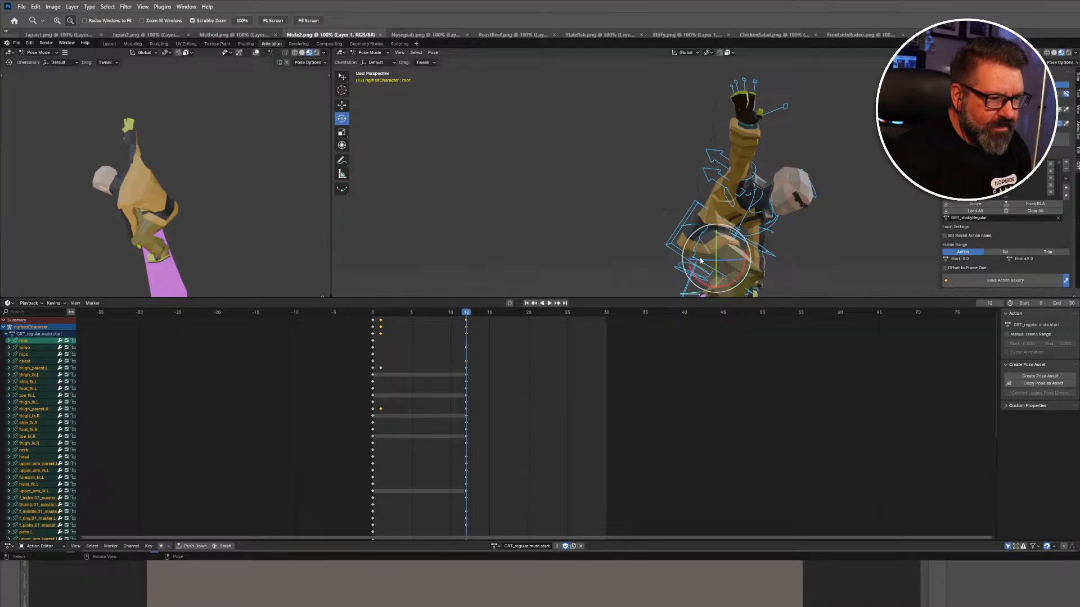
middle_click_drag(700, 260, 780, 259)
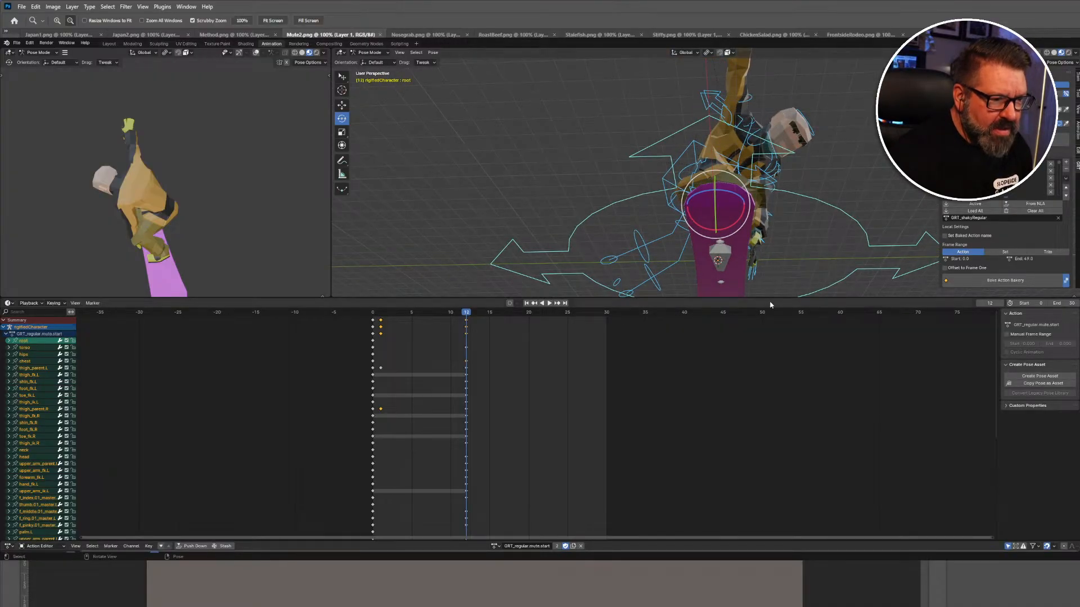
left_click_drag(773, 298, 764, 461)
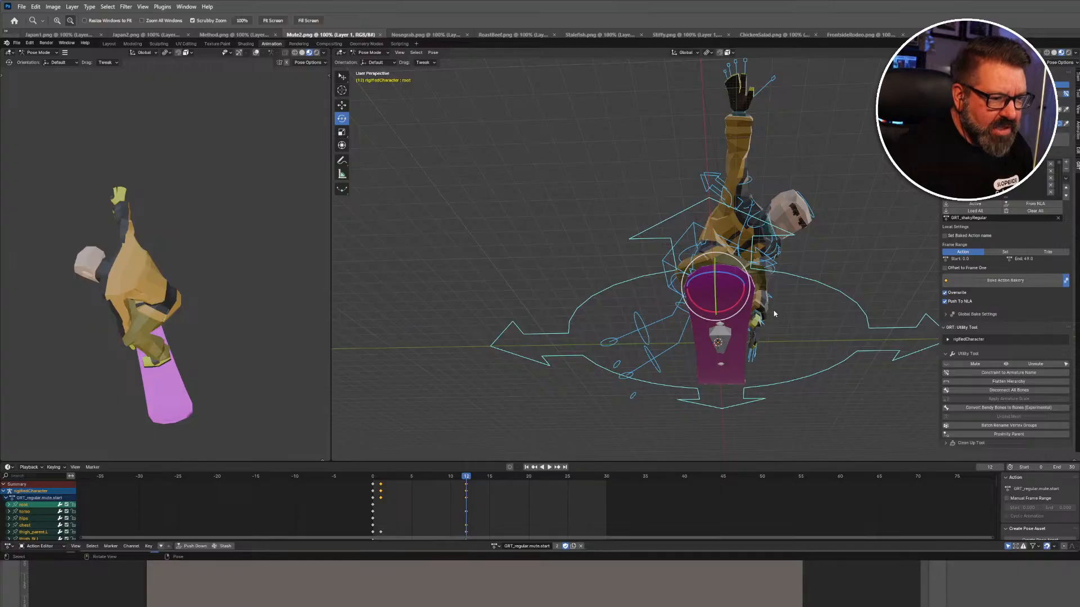
middle_click_drag(774, 309, 844, 336)
Deselect all bones and hide the Photoshop reference window behind Blender.
left_click(847, 336)
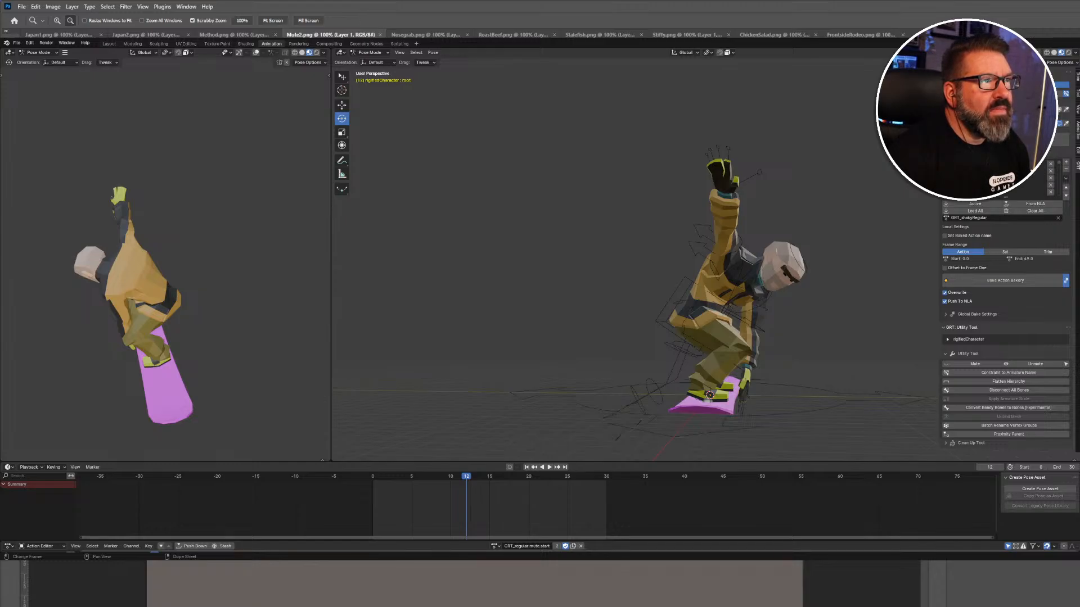
key("alt+Tab")
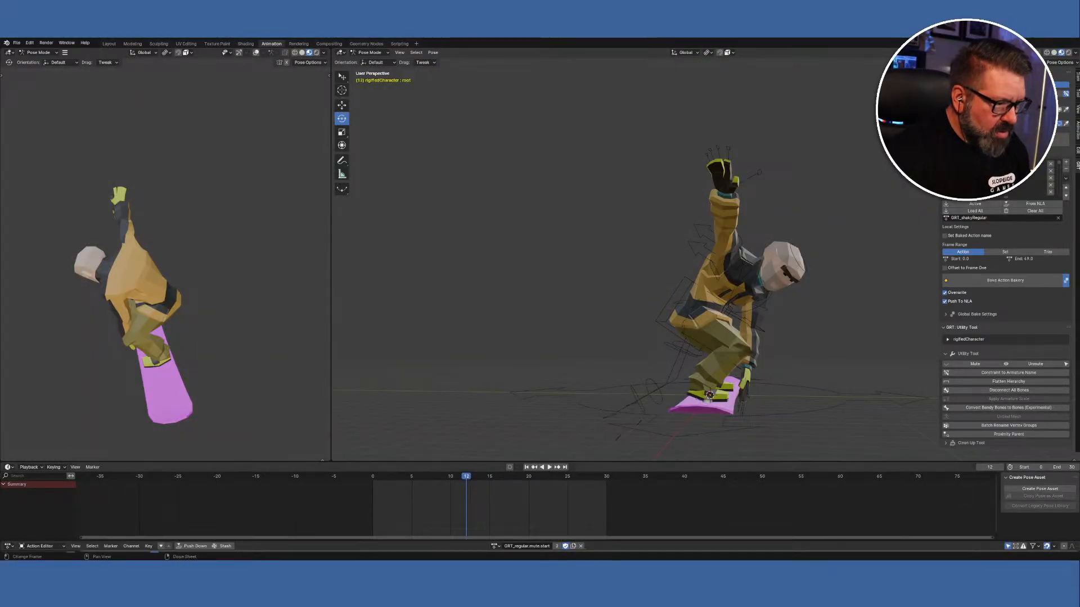
Rotate the upper_arm_fk.L bone slightly around X to refine the frame-12 mute grab.
left_click(765, 309)
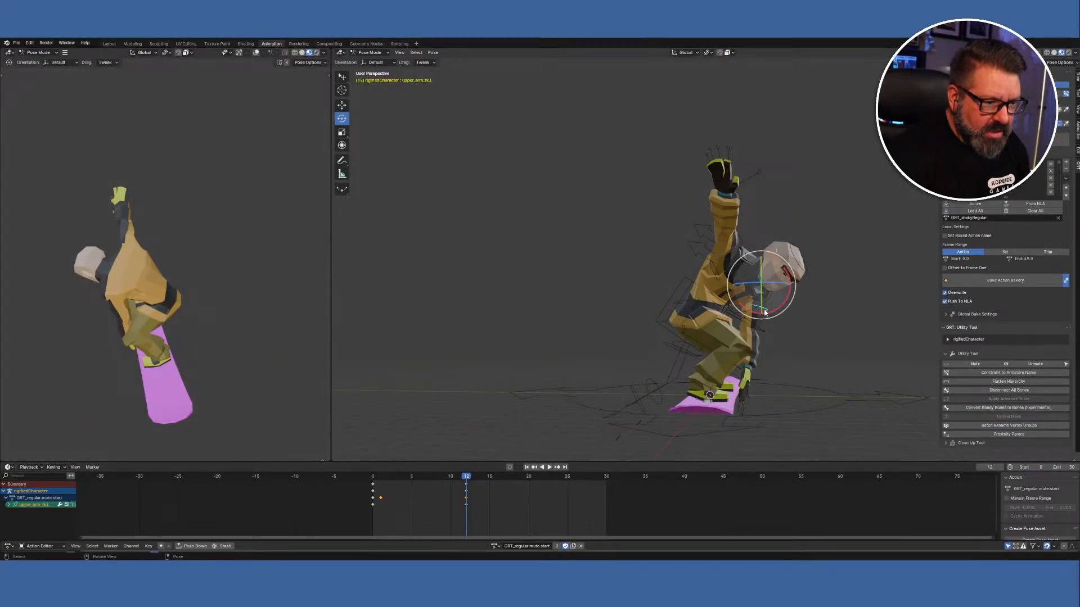
middle_click_drag(831, 412, 745, 349)
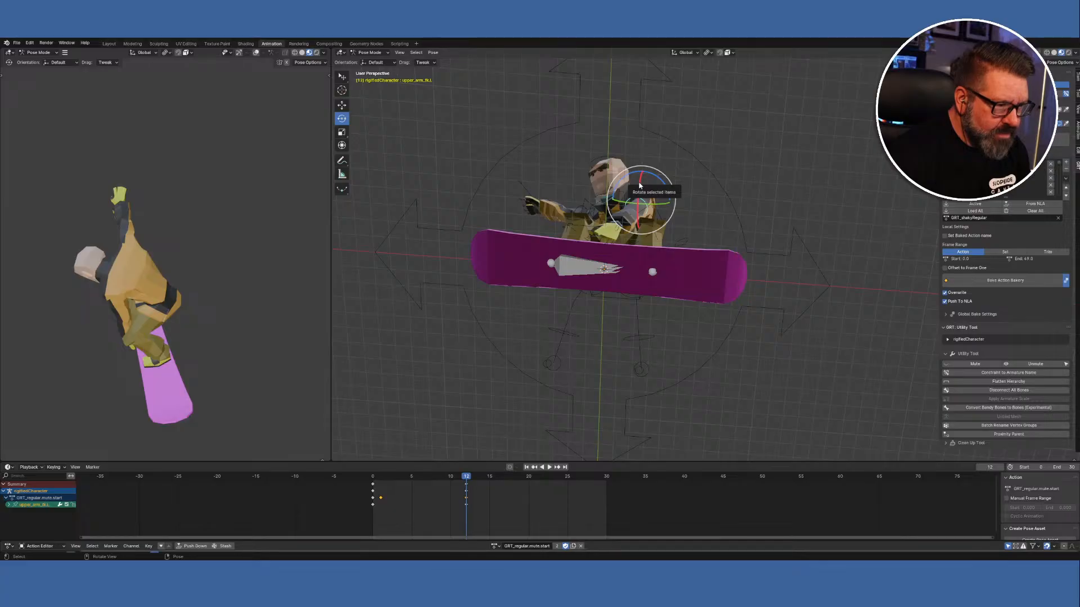
left_click_drag(640, 185, 642, 188)
middle_click_drag(642, 188, 650, 361)
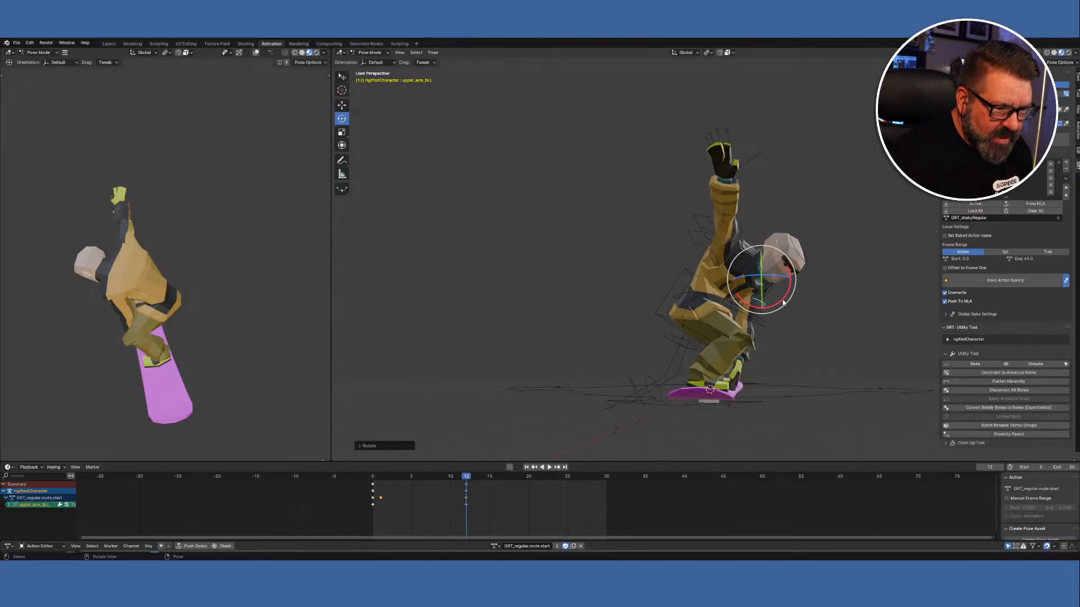
left_click_drag(784, 303, 785, 299)
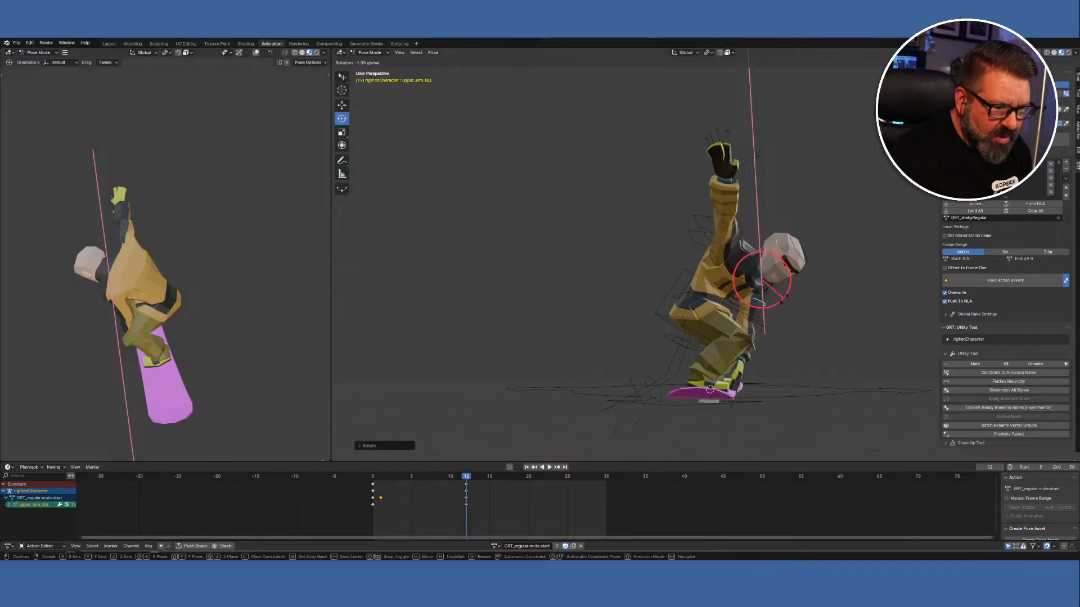
left_click_drag(784, 300, 784, 300)
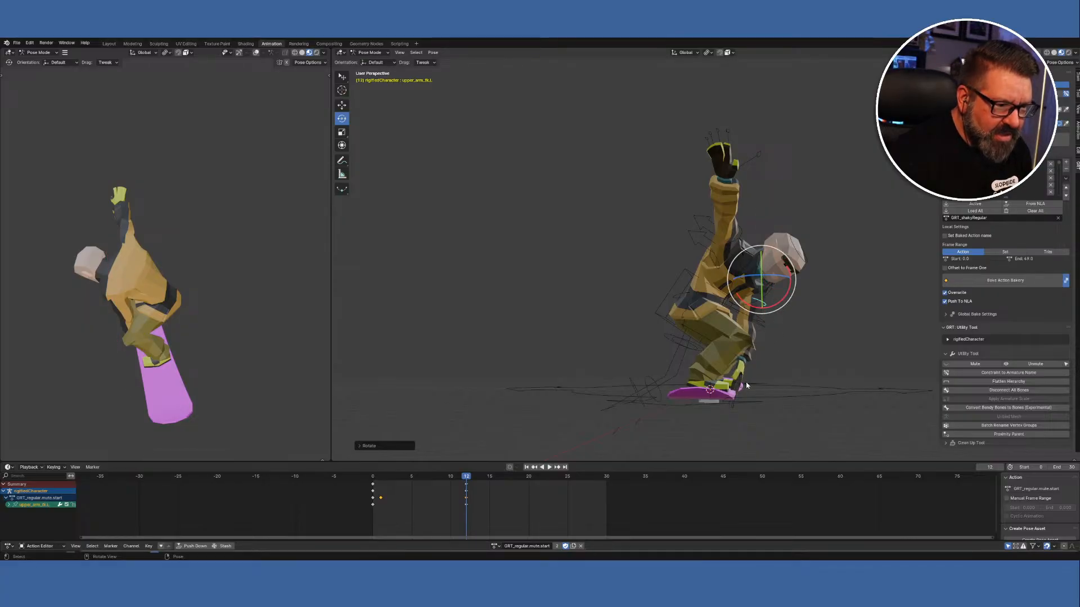
mouse_move(742, 379)
middle_mouse_down()
mouse_move(750, 390)
mouse_move(727, 384)
mouse_move(749, 392)
middle_mouse_up()
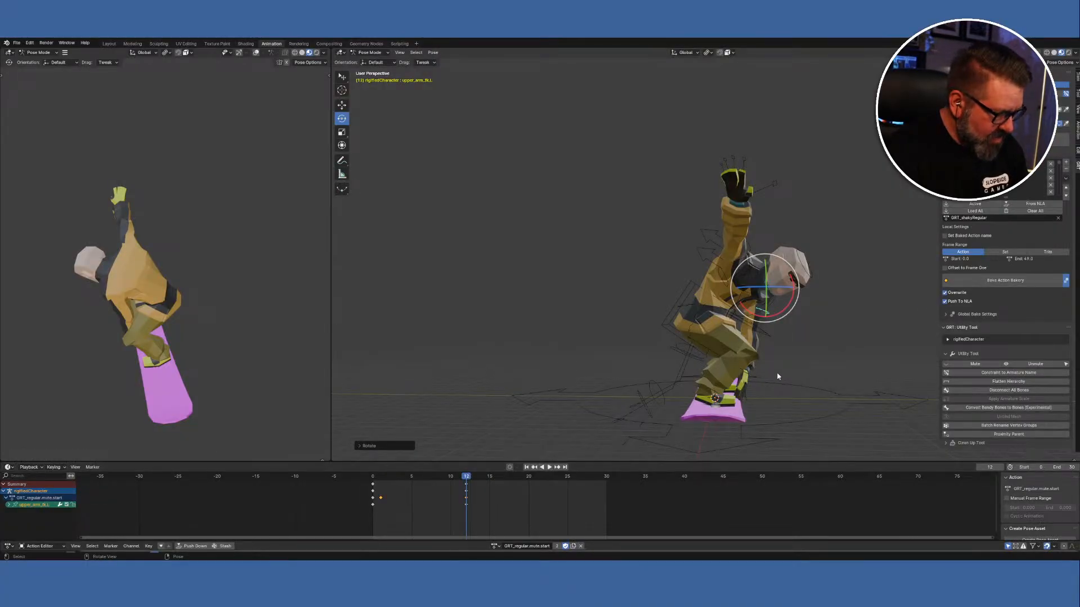
Rotate the left hand bone around its Z axis at frame 12.
middle_click_drag(757, 383, 724, 378)
left_click(703, 358)
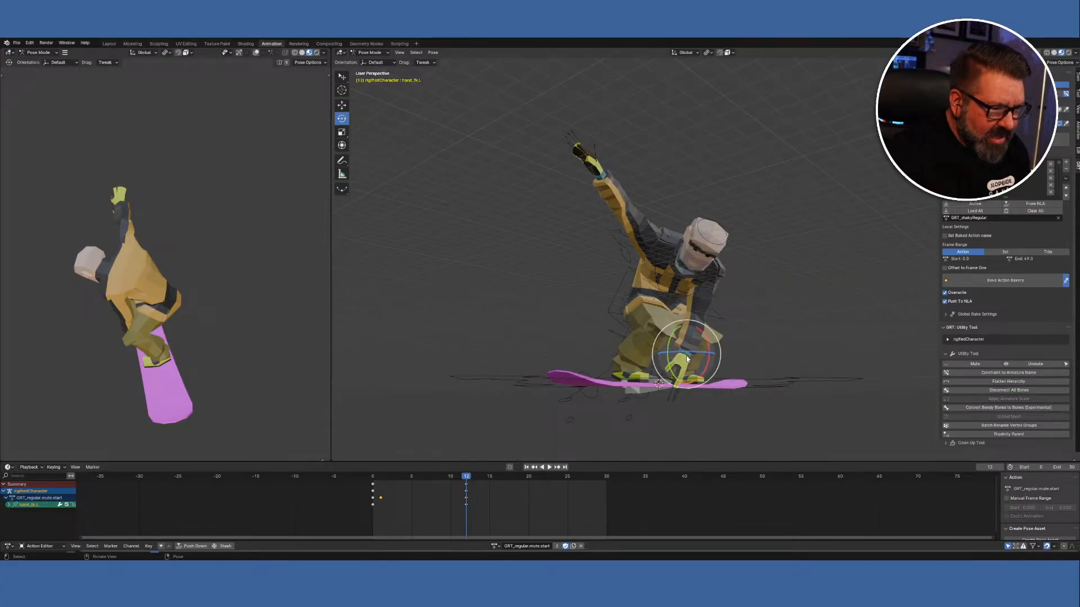
middle_click_drag(718, 388, 645, 338)
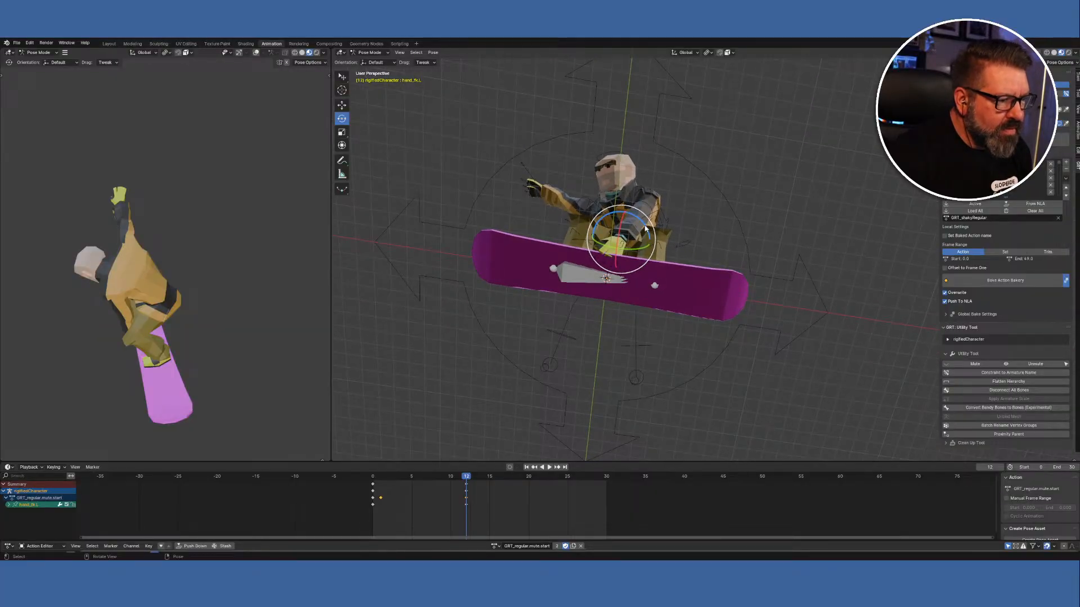
left_click_drag(646, 228, 631, 217)
middle_click_drag(631, 217, 669, 325)
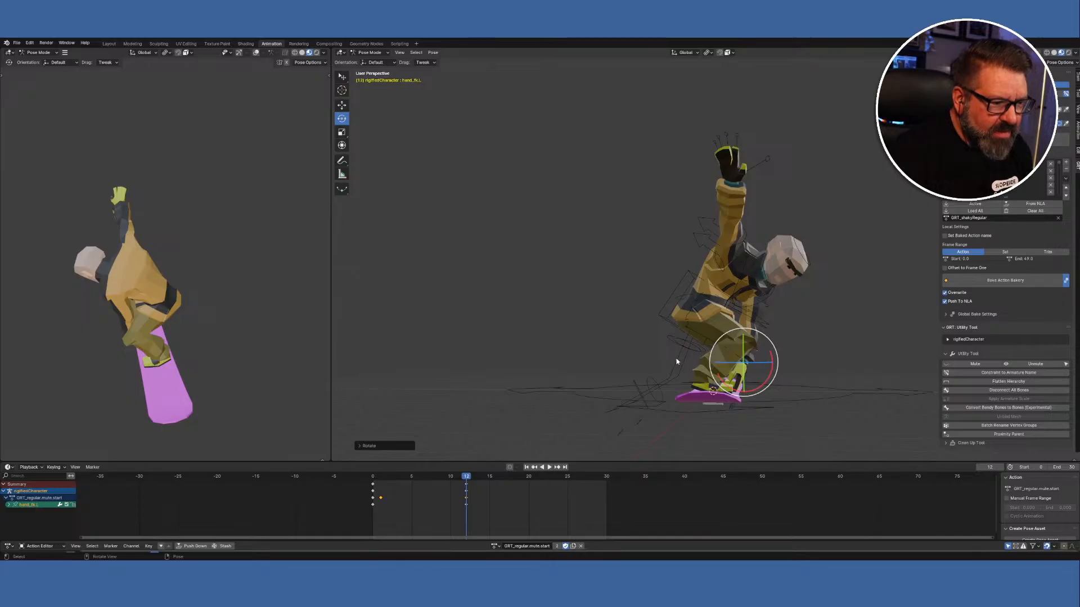
Select the left upper arm and left hand bones together, checking the pose from several angles.
left_click(766, 307)
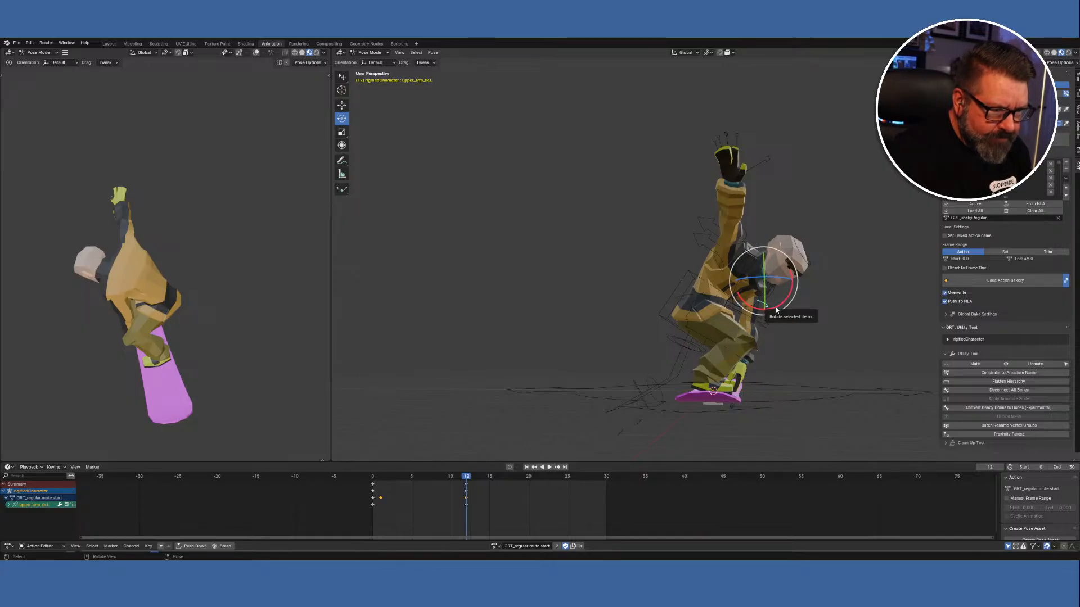
key("alt+a")
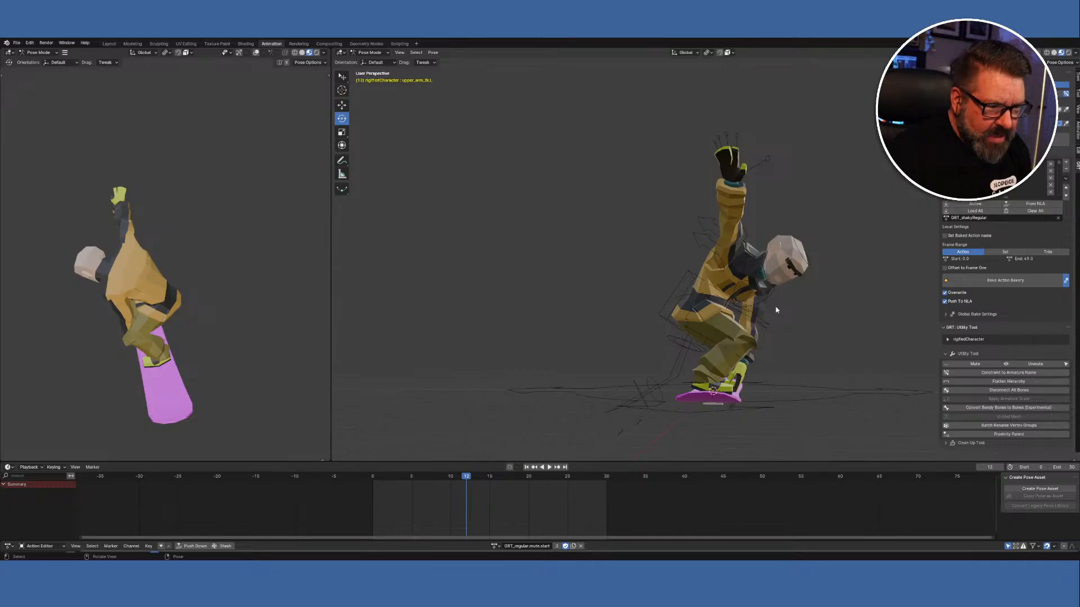
mouse_move(779, 364)
middle_mouse_down()
mouse_move(766, 369)
mouse_move(754, 338)
mouse_move(713, 338)
mouse_move(688, 386)
mouse_move(780, 370)
middle_mouse_up()
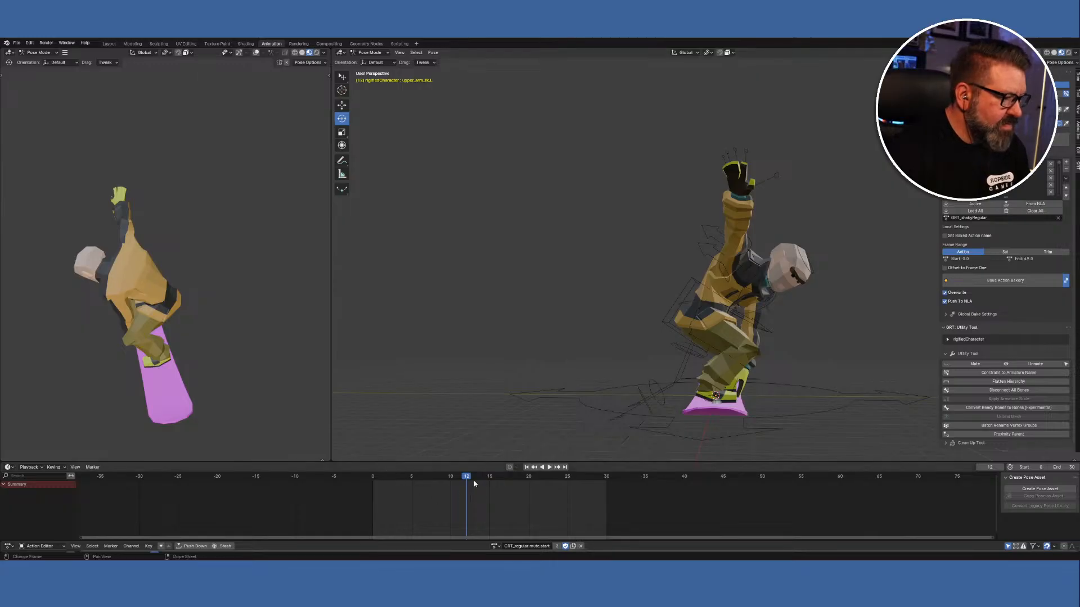
middle_click_drag(783, 363, 739, 360)
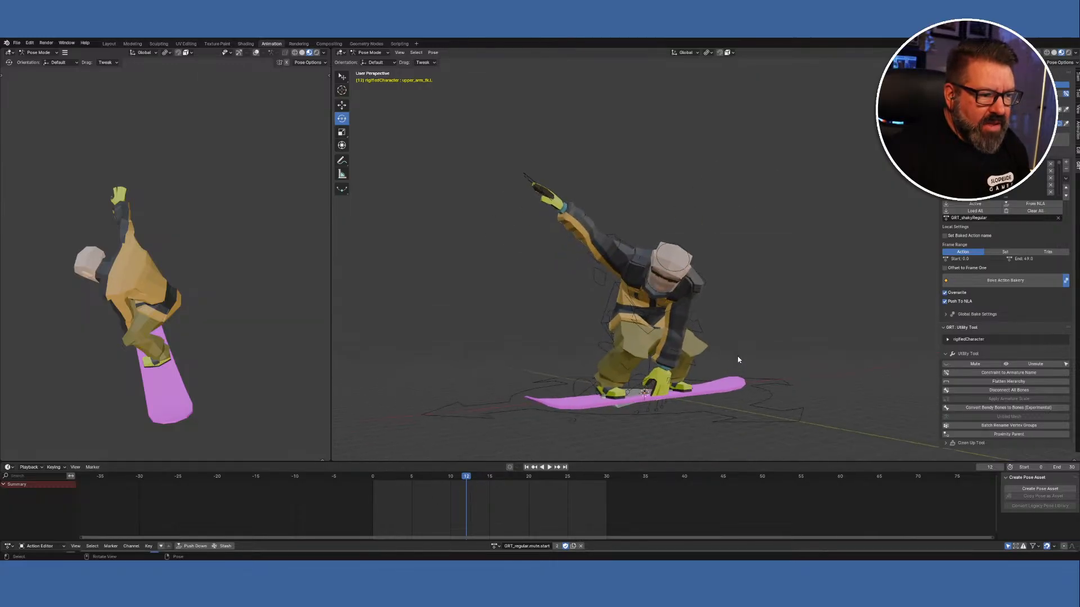
left_click(693, 314)
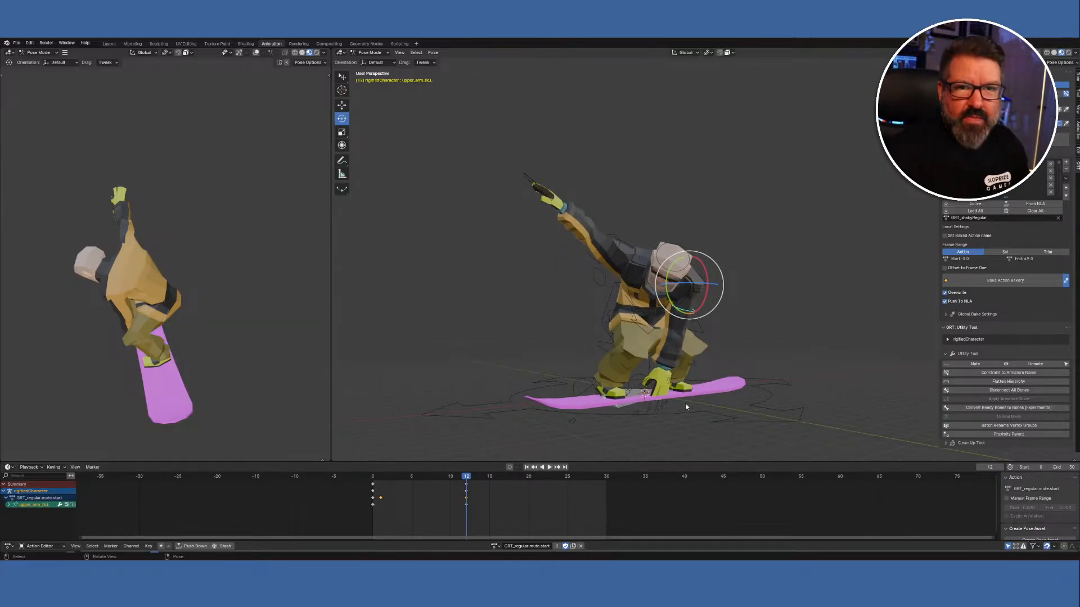
left_click(667, 370, "shift")
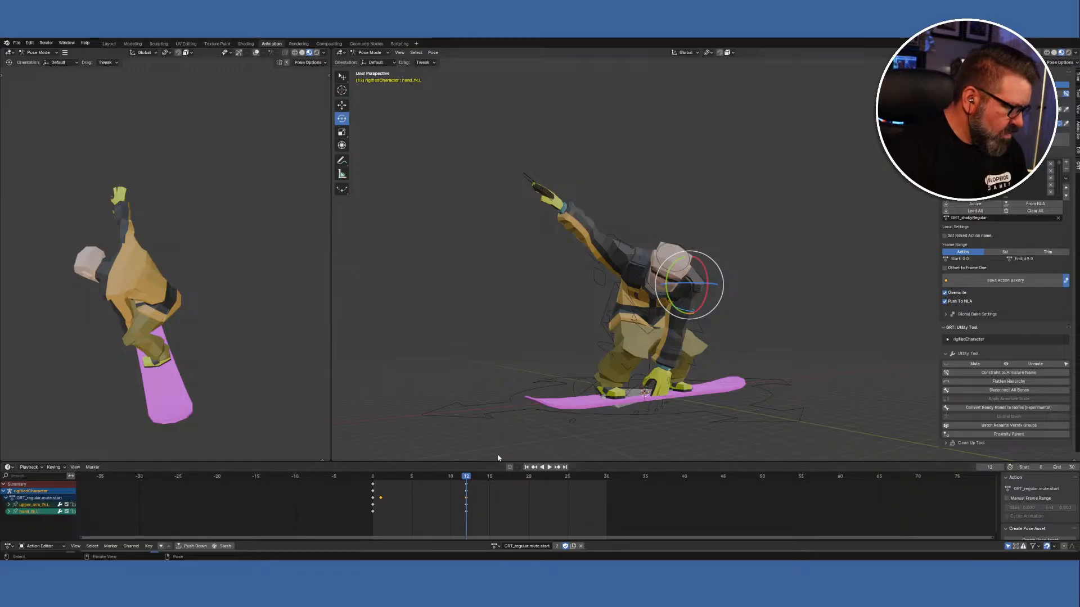
middle_click_drag(539, 399, 610, 378)
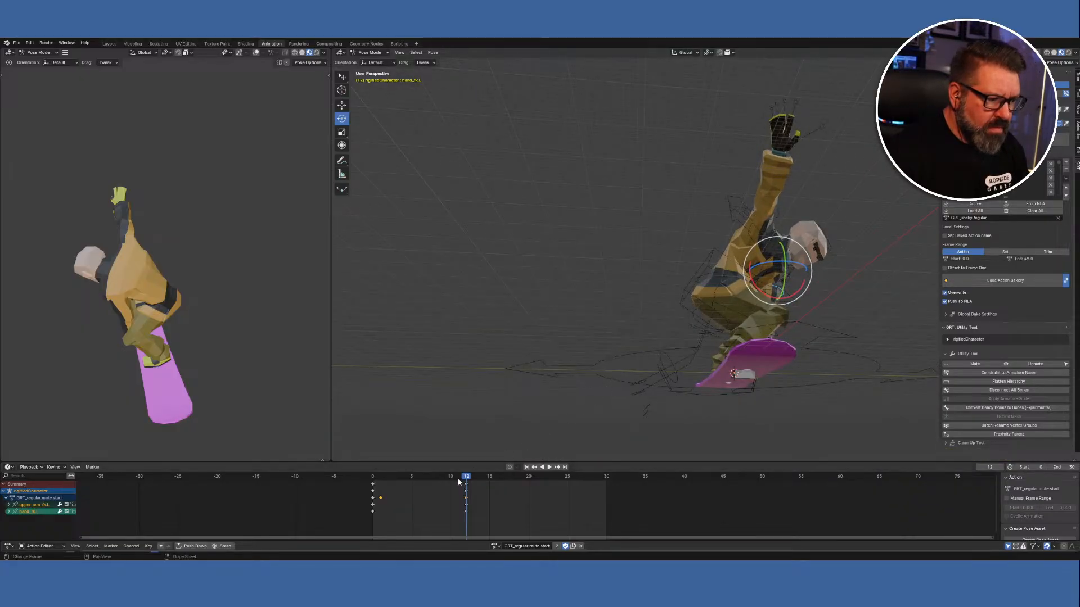
left_click(468, 486)
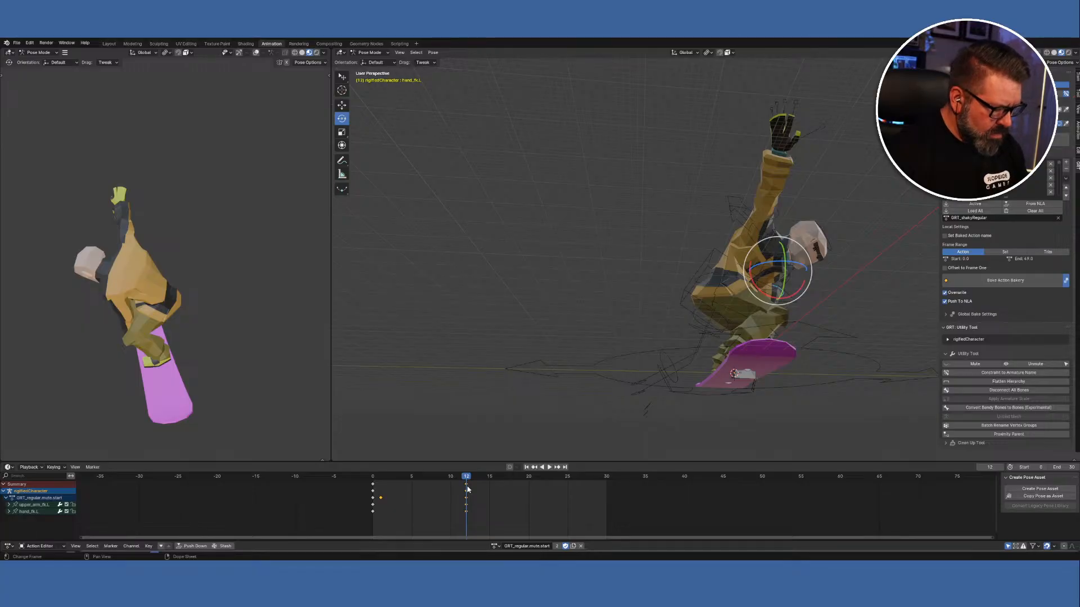
Paste the copied keys at frame 12, enable auto-keying, and play back from frame 0.
right_click(469, 479)
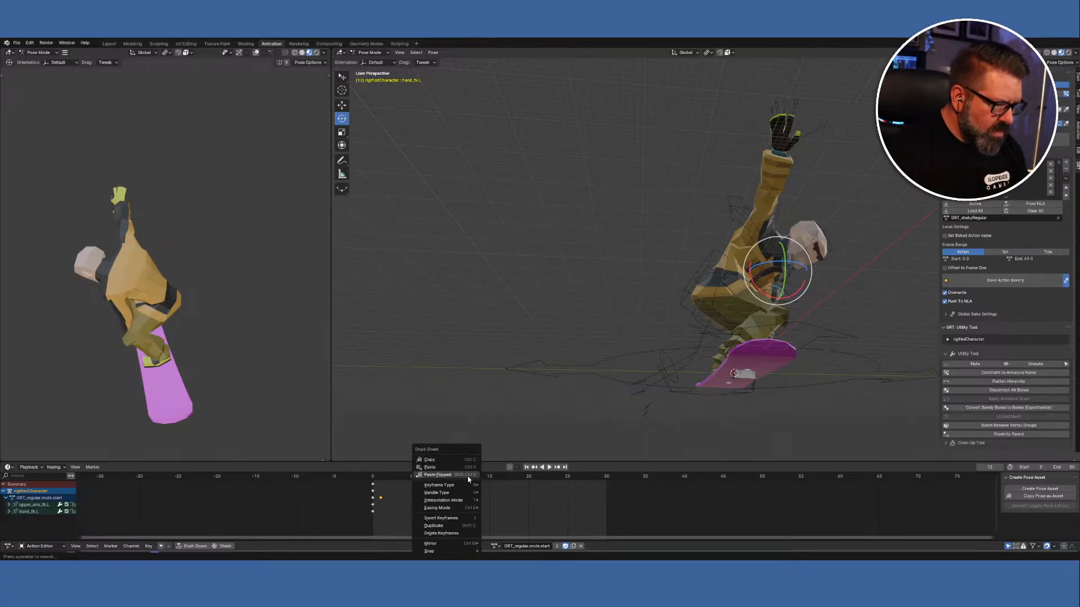
left_click(453, 465)
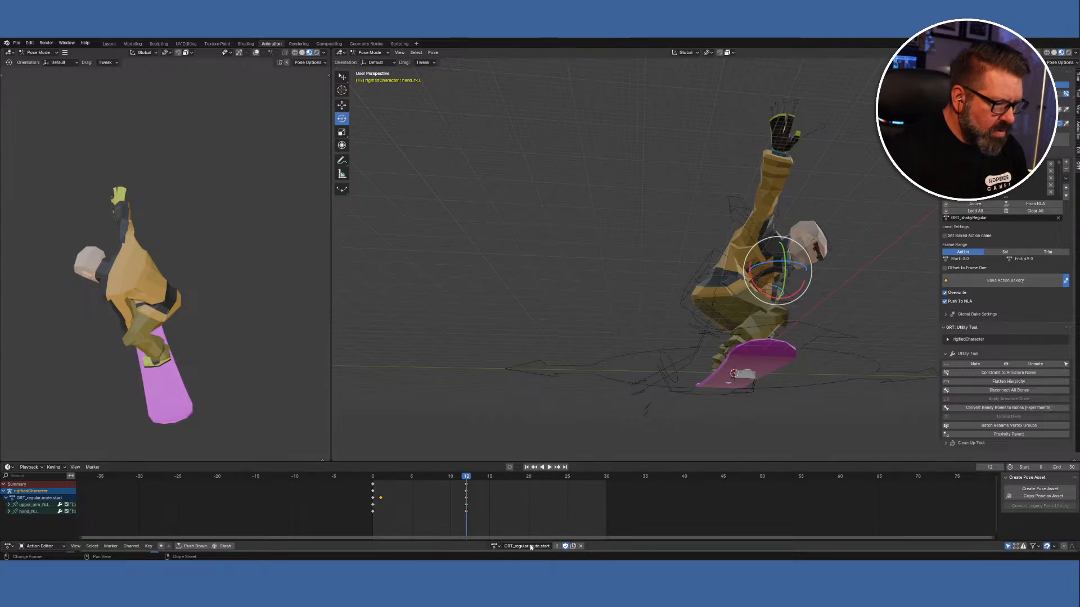
left_click(509, 468)
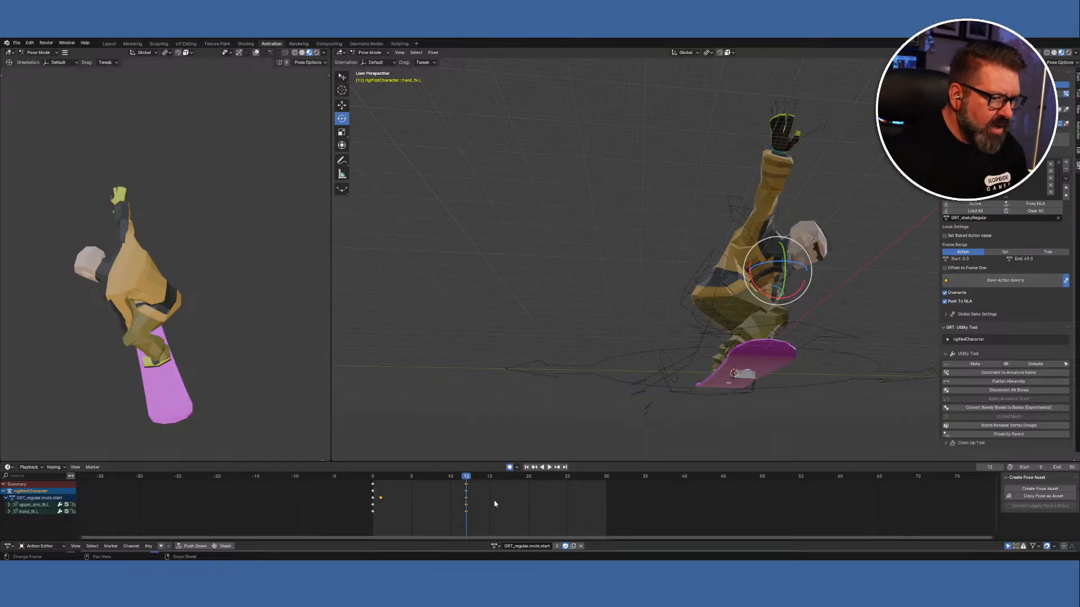
left_click(374, 478)
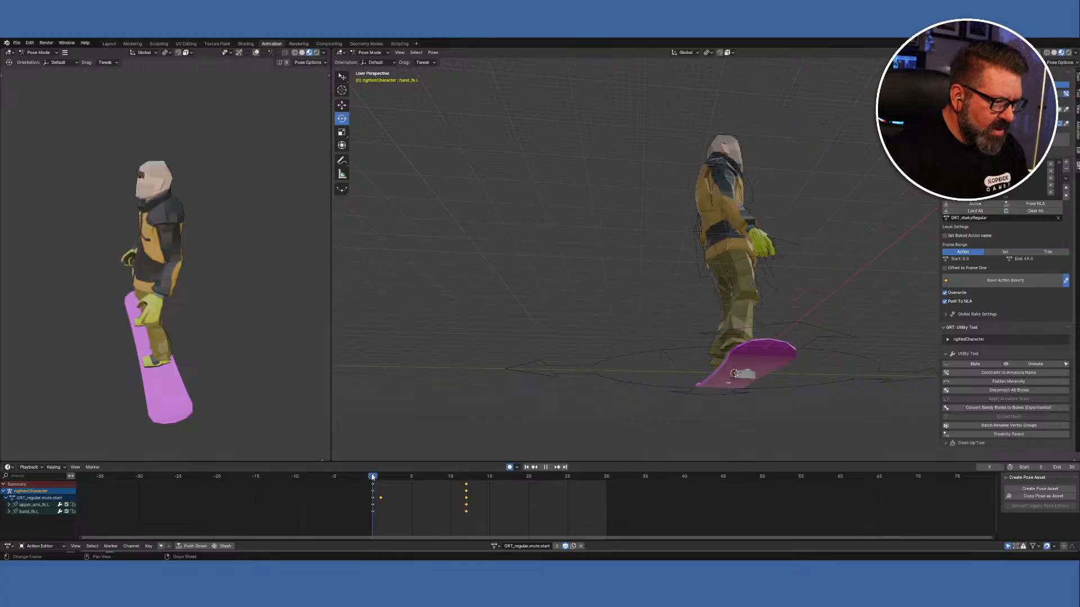
left_click(550, 468)
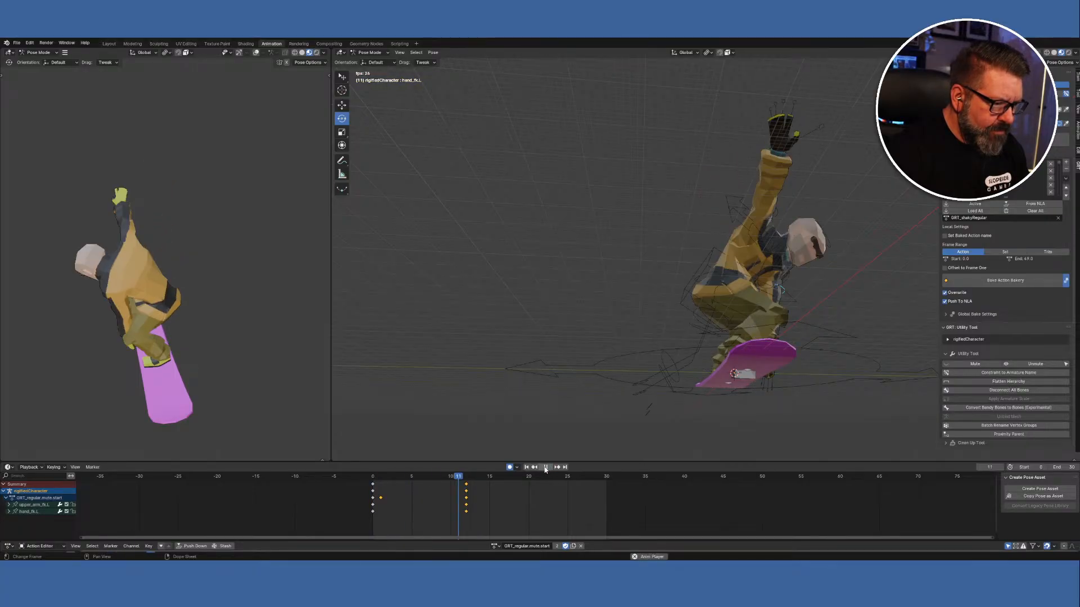
left_click(545, 468)
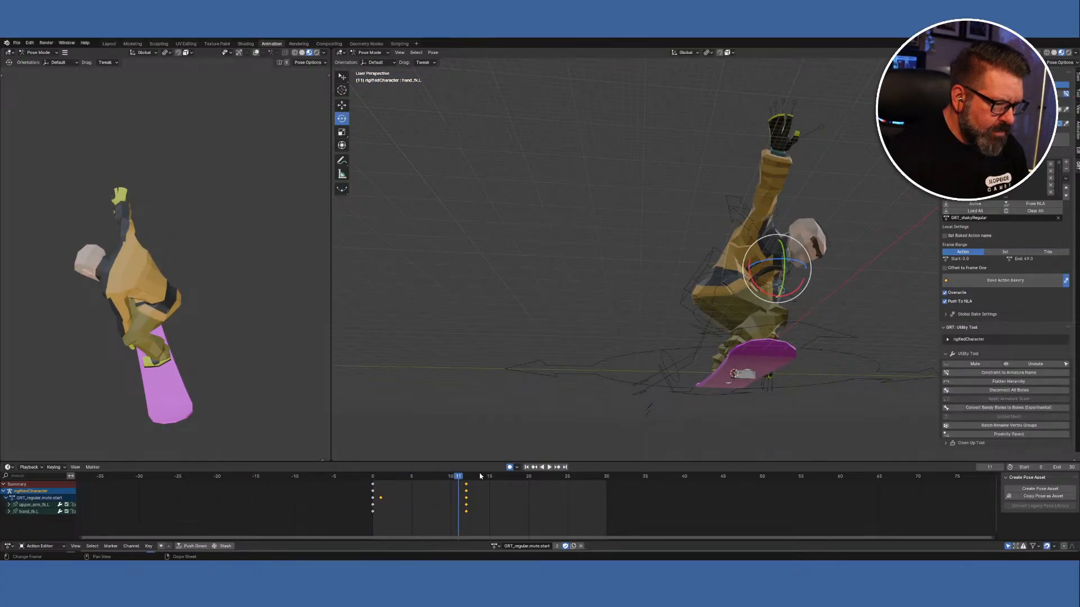
left_click(464, 478)
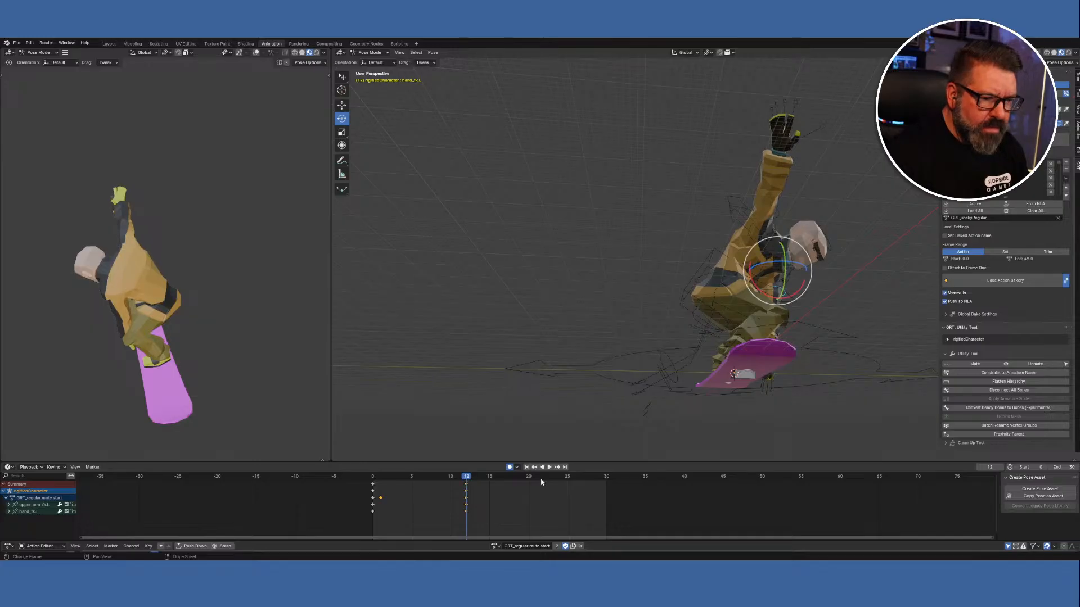
Paste the arm and hand keys again at frame 12, then play and scrub the opening frames.
middle_click_drag(786, 440, 771, 458)
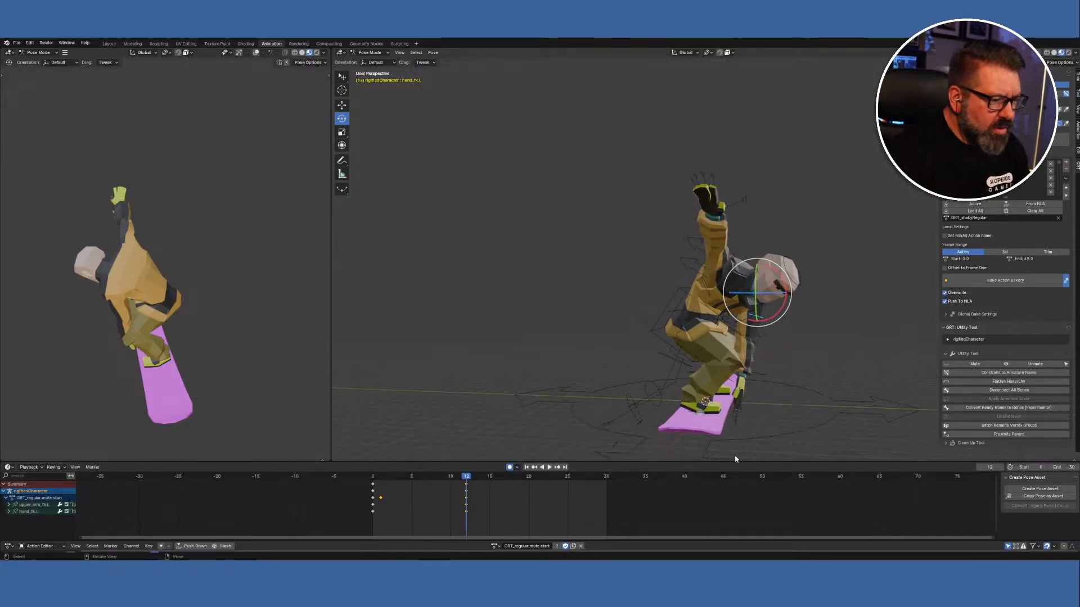
right_click(466, 478)
left_click(455, 469)
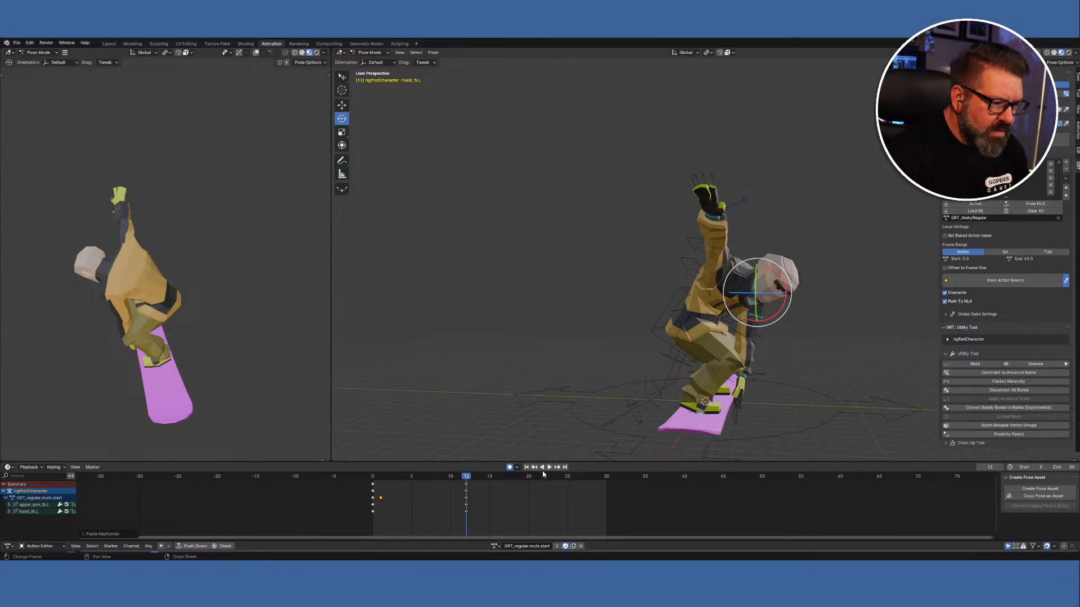
key("space")
mouse_move(465, 480)
left_mouse_down()
mouse_move(374, 478)
mouse_move(466, 488)
left_mouse_up()
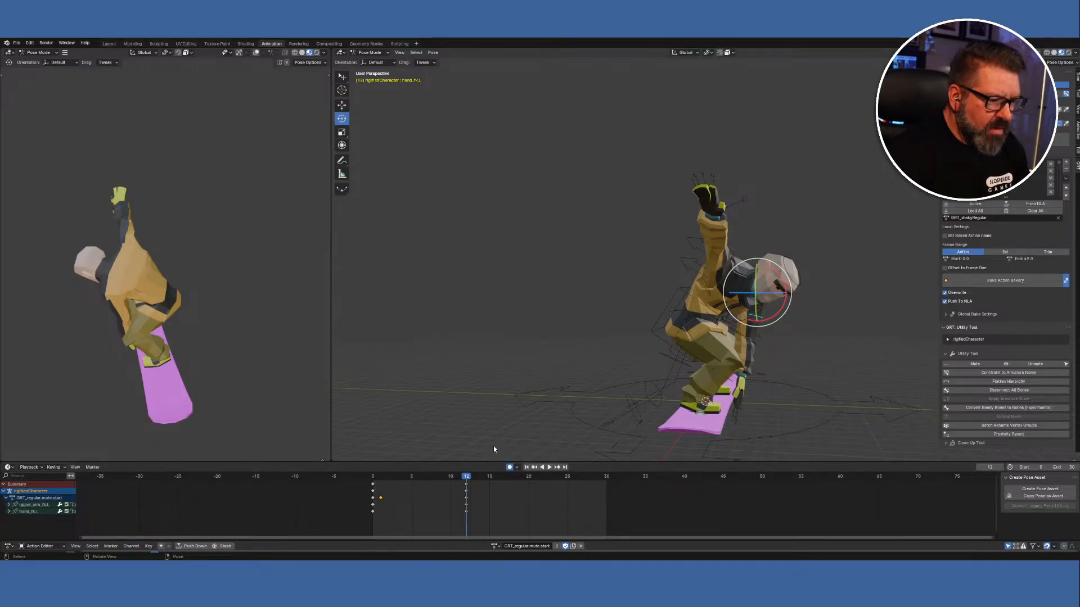
Rotate the left upper arm bone around X to lower the arm.
left_click(779, 325)
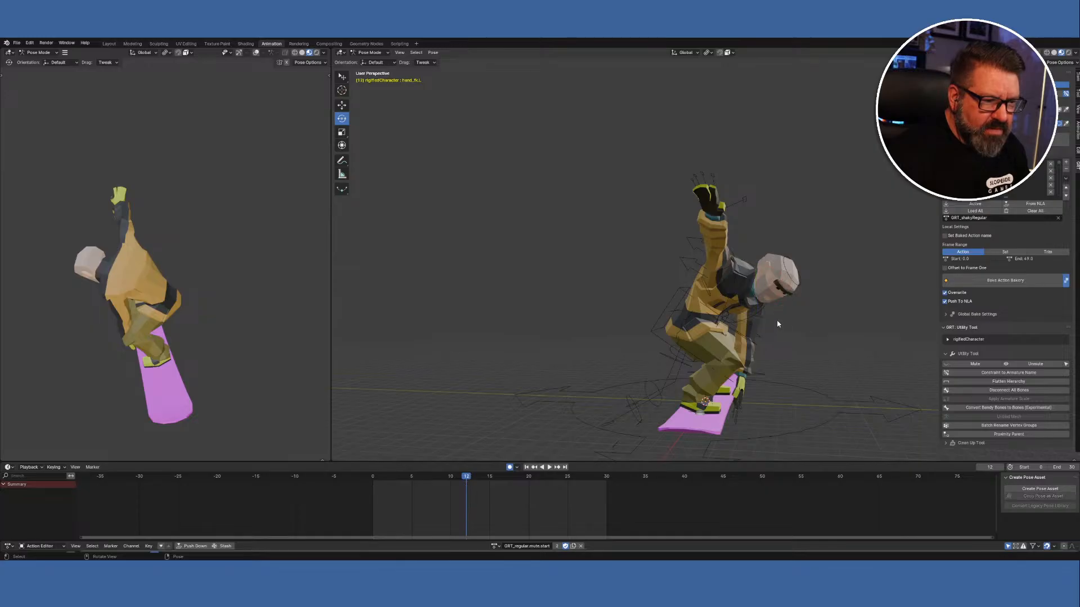
left_click(775, 318)
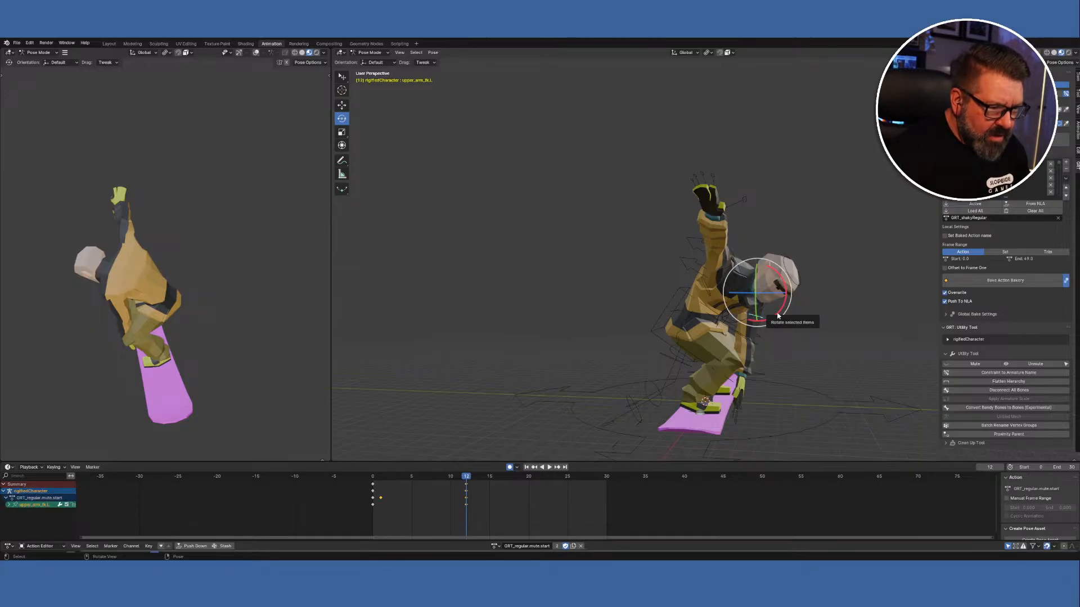
left_click_drag(778, 316, 782, 329)
middle_click_drag(795, 382, 857, 317)
Rotate the left hand toward the board, then select both left arm and hand bones.
left_click(640, 327)
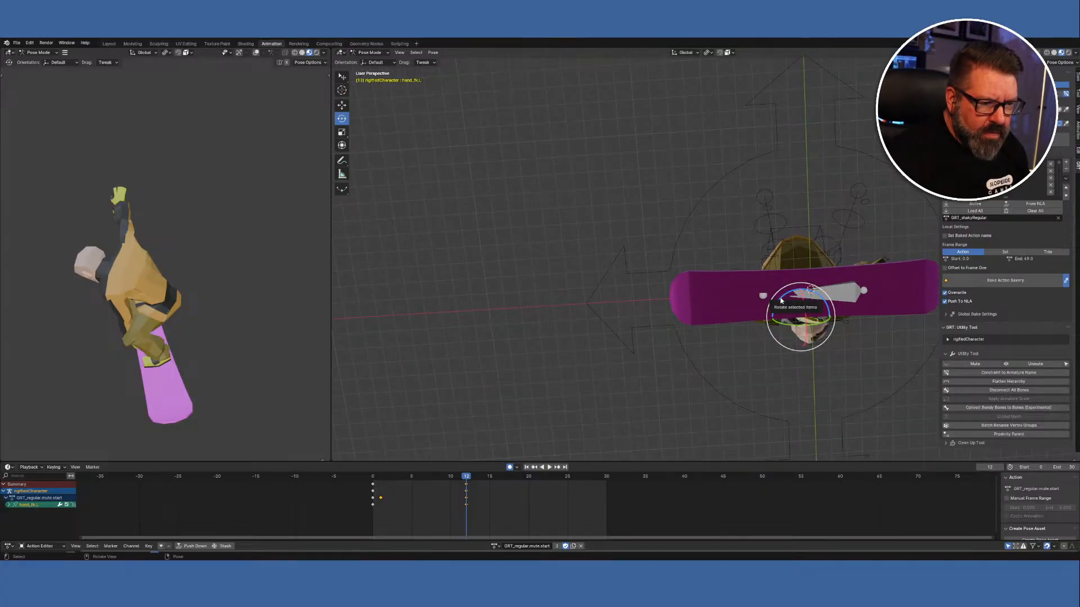
left_click_drag(774, 300, 781, 314)
middle_click_drag(780, 314, 752, 365)
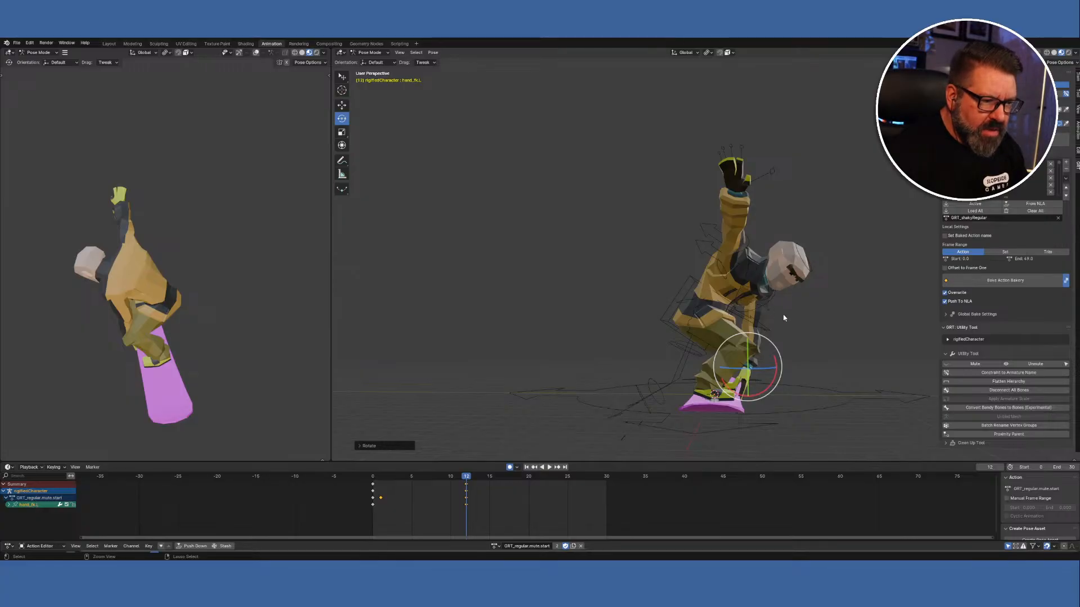
middle_click_drag(849, 364, 778, 352)
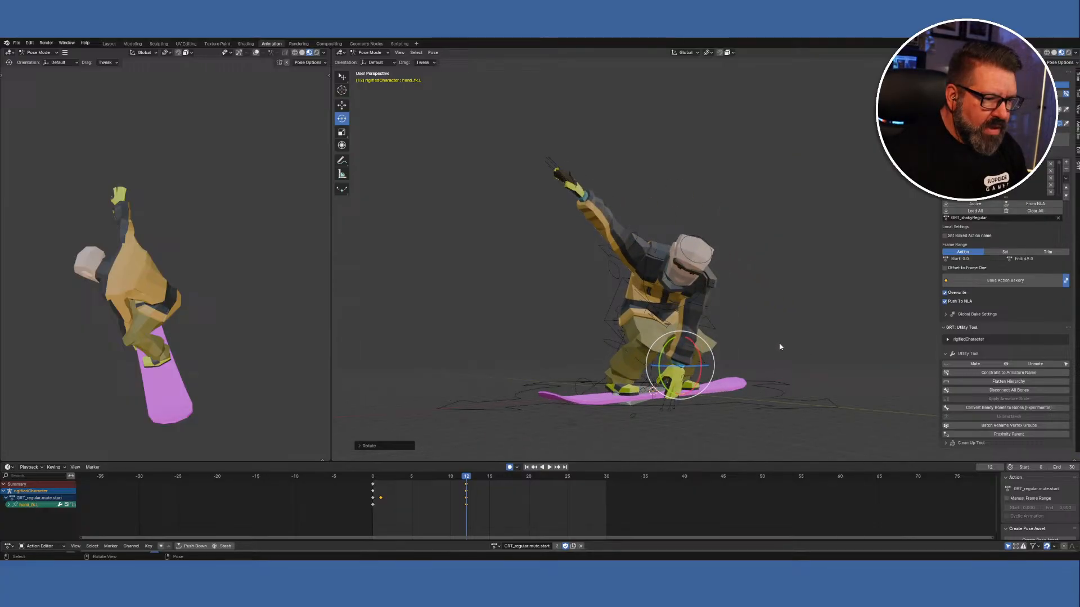
left_click(703, 307)
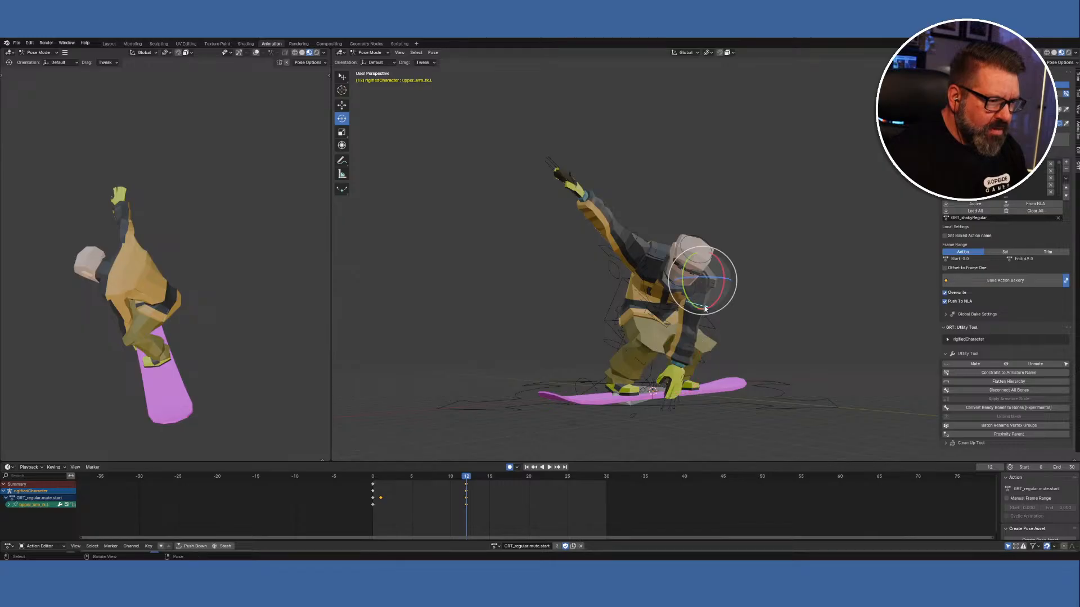
left_click(680, 366, "shift")
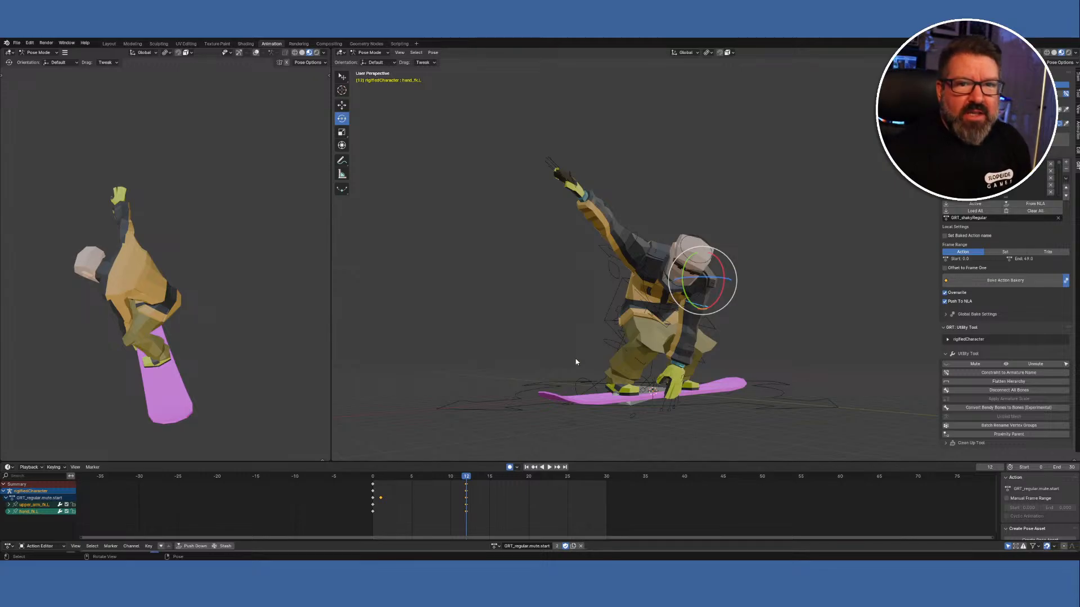
middle_click_drag(475, 370, 509, 372)
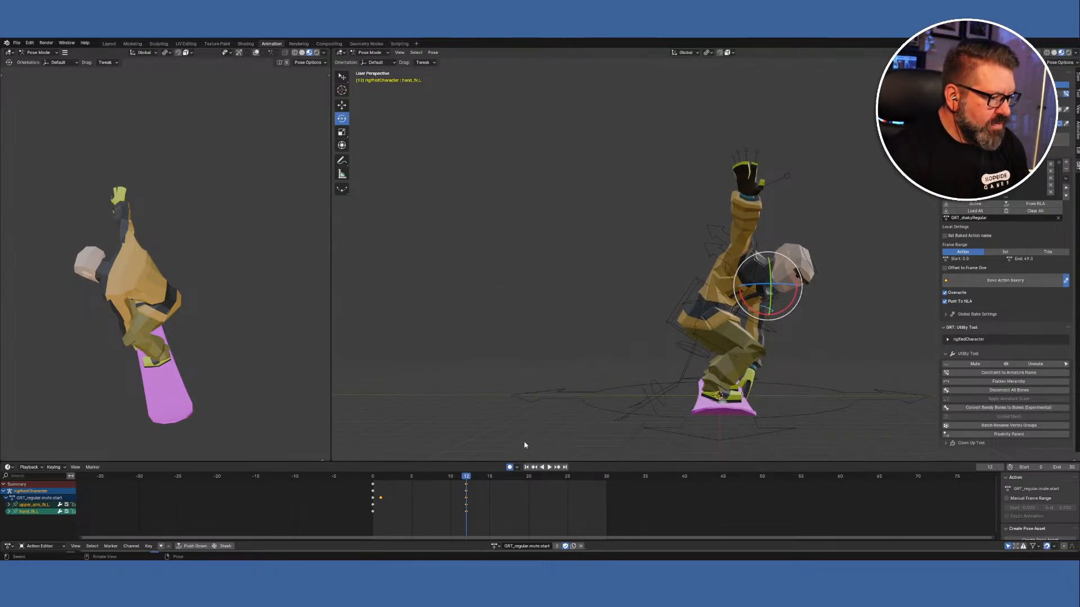
Load GRT_regular.mute.hold, paste the grab pose keys at frame 1, and scrub frames 0–3.
left_click(495, 546)
left_click(547, 501)
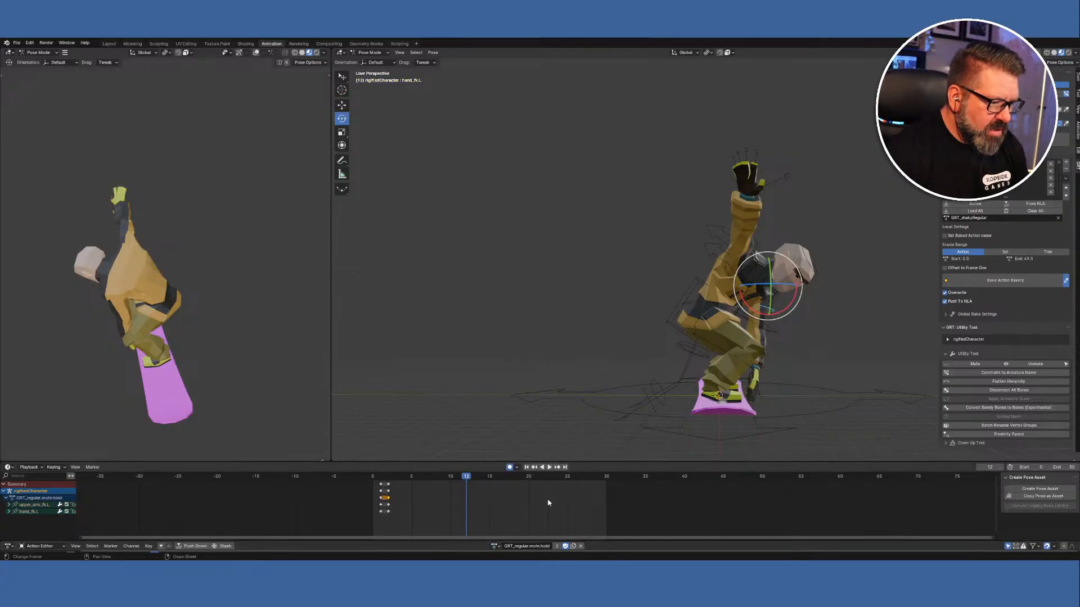
left_click(381, 478)
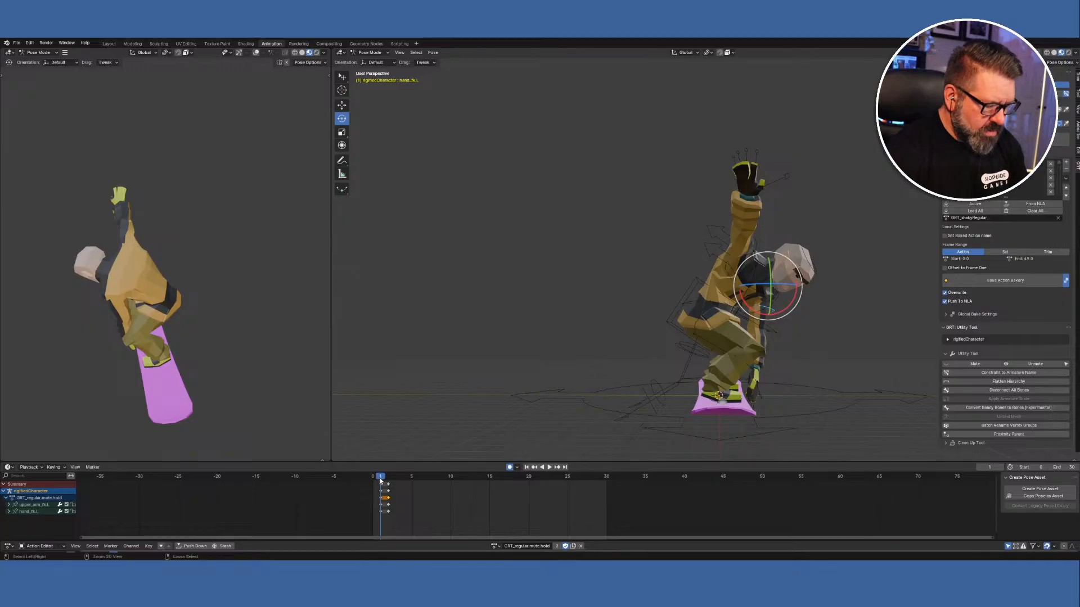
right_click(380, 481)
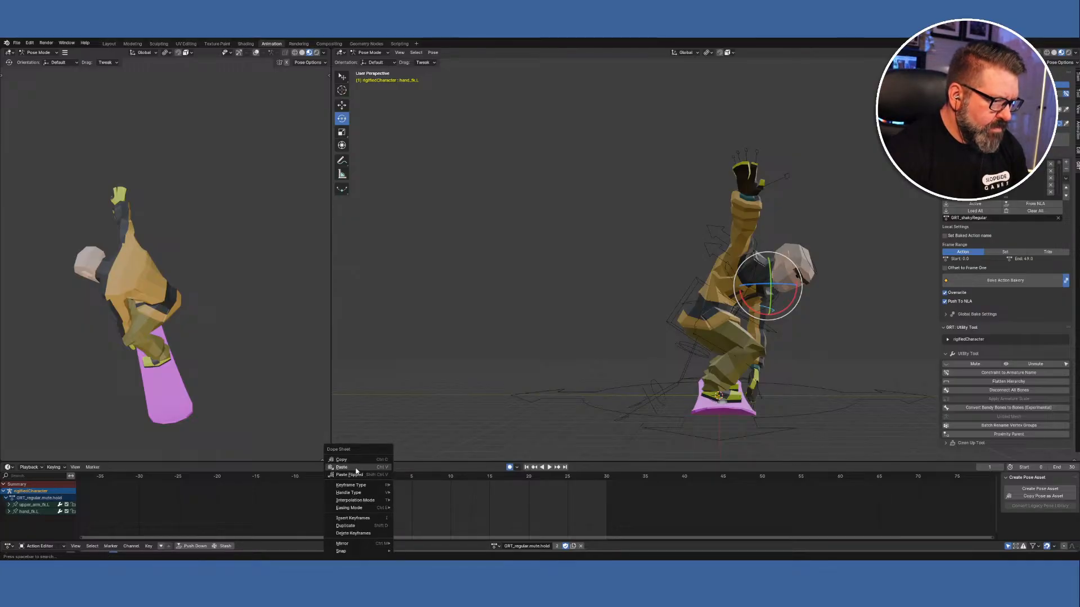
left_click(356, 468)
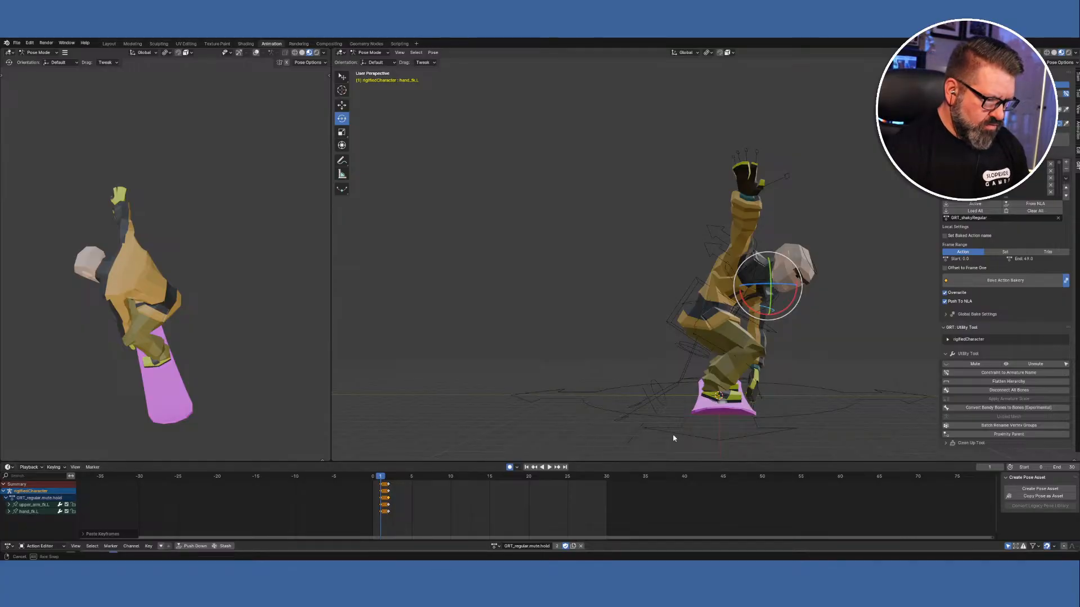
mouse_move(672, 439)
middle_mouse_down()
mouse_move(660, 424)
mouse_move(670, 421)
middle_mouse_up()
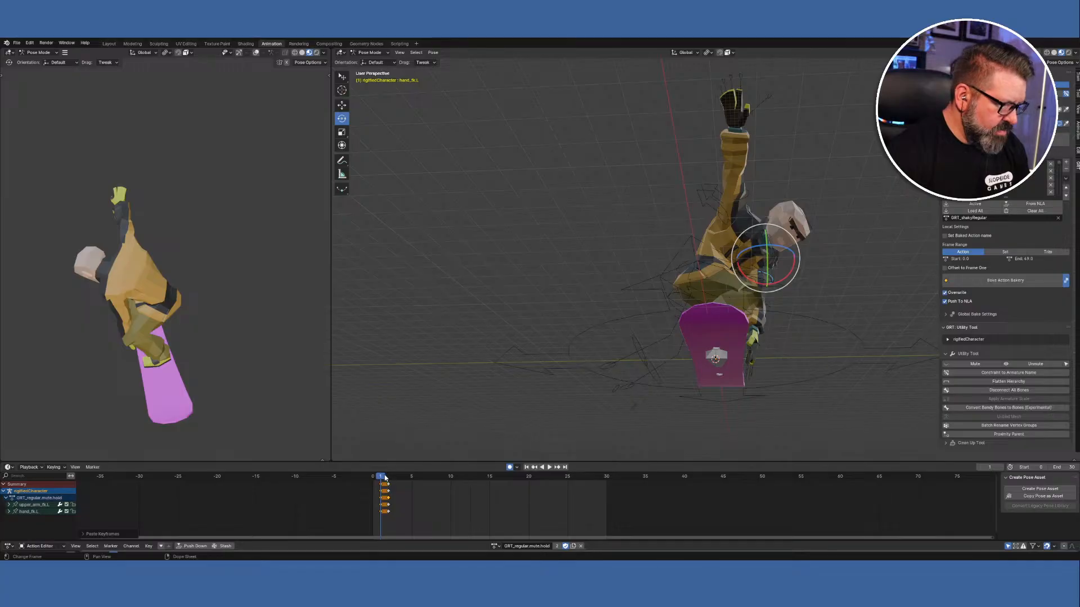
left_click_drag(385, 478, 381, 482)
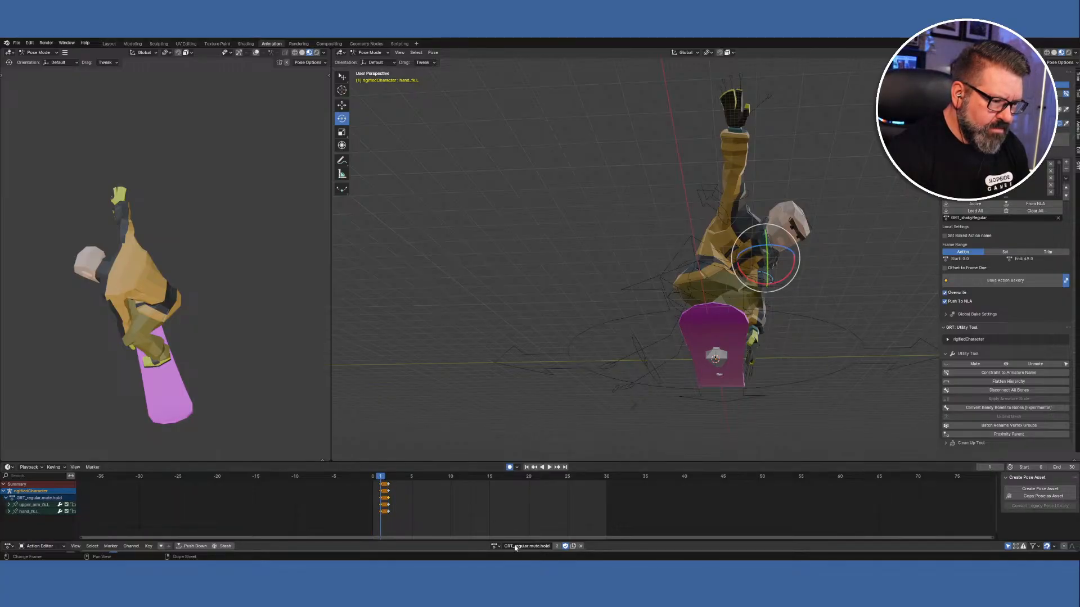
Copy the frame-12 pose keys from GRT_regular.mute.start, then reload GRT_regular.mute.hold.
left_click(494, 546)
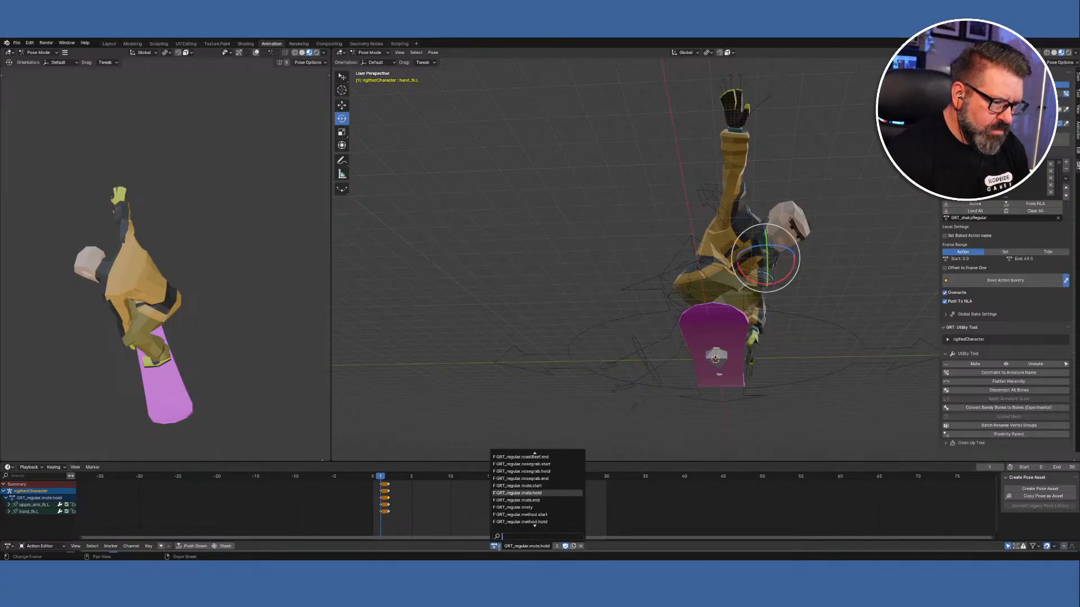
left_click(520, 486)
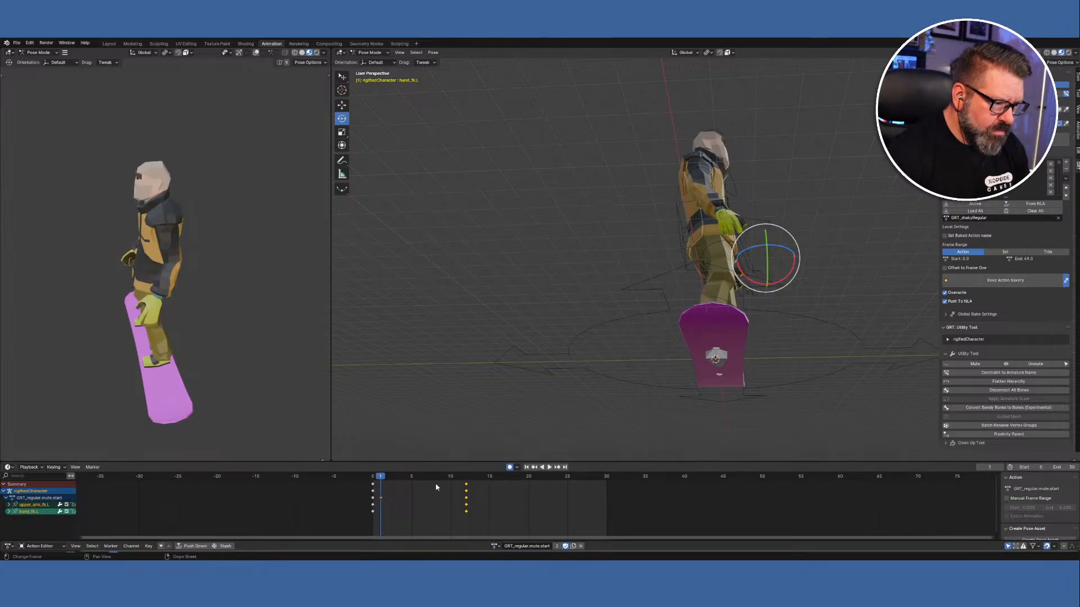
left_click_drag(378, 478, 468, 489)
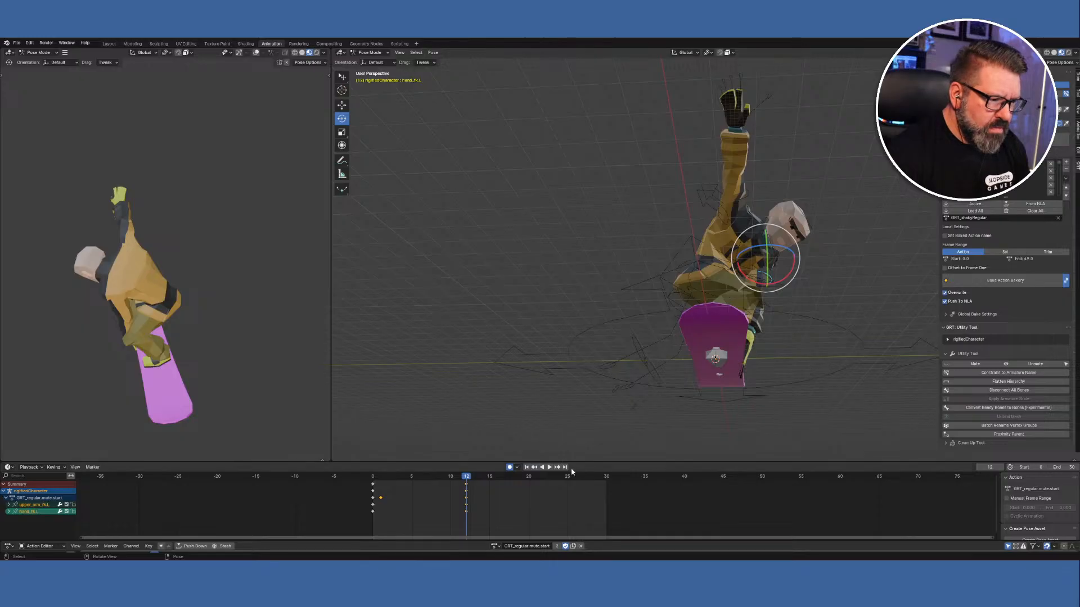
right_click(456, 476)
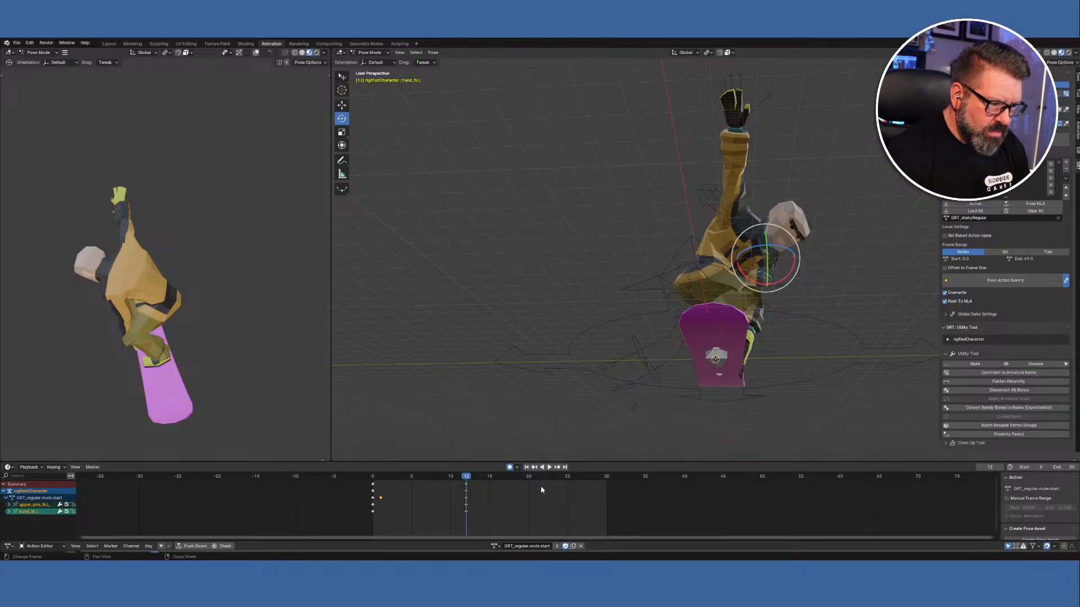
right_click(470, 477)
left_click(455, 461)
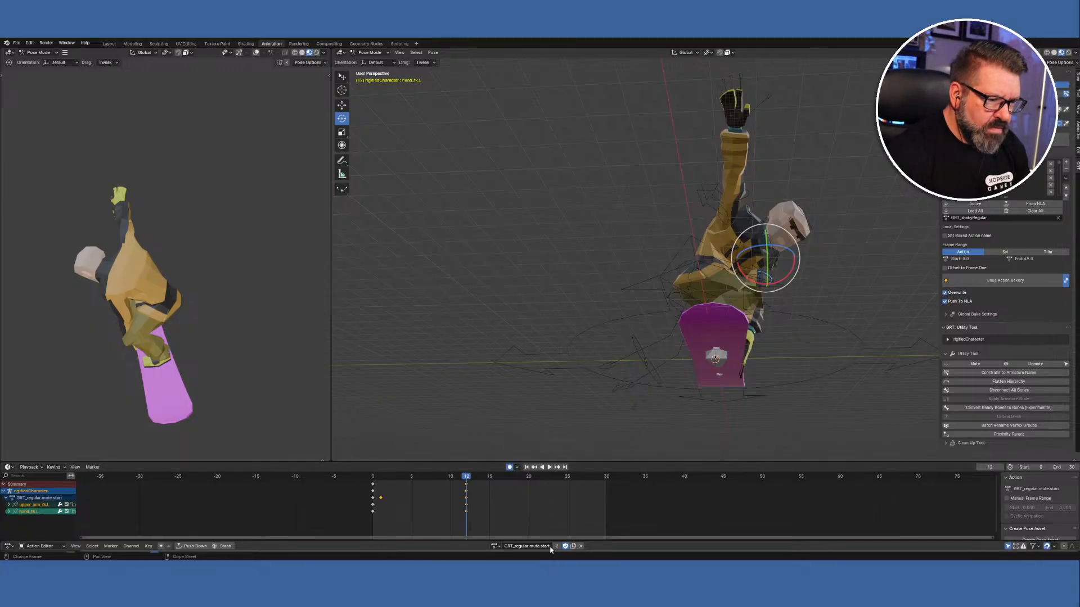
left_click(495, 546)
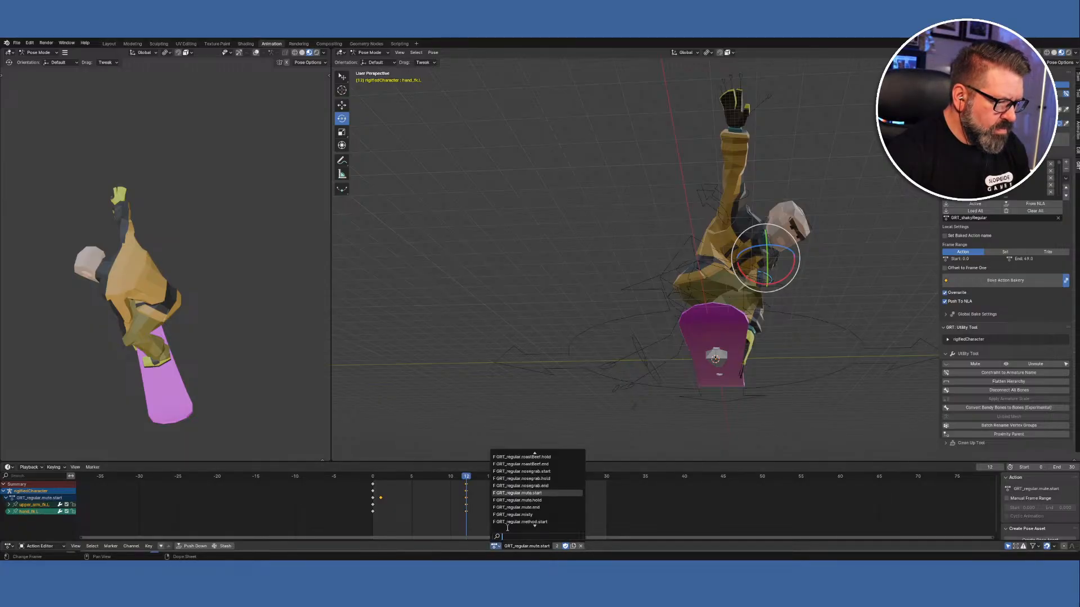
left_click(529, 503)
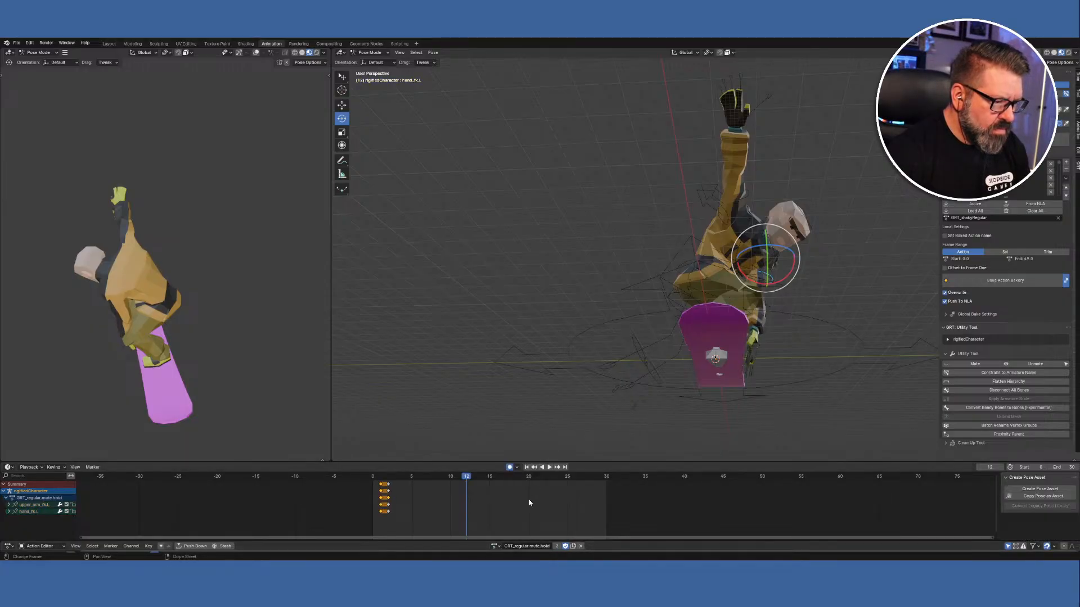
Paste the copied pose keys at frame 1 of GRT_regular.mute.hold and duplicate them.
left_click(380, 478)
right_click(380, 479)
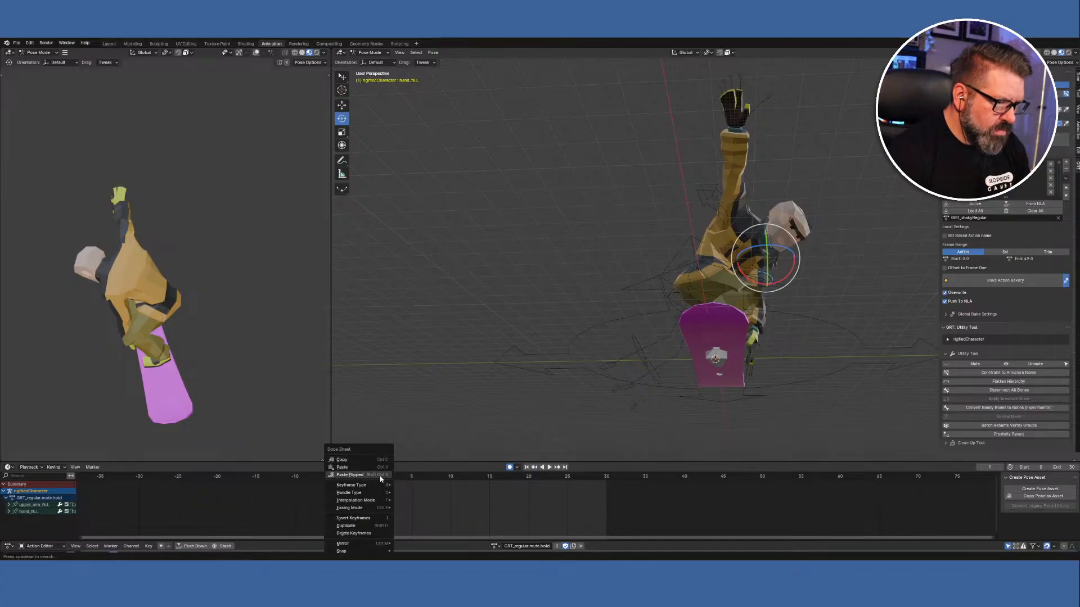
left_click(342, 467)
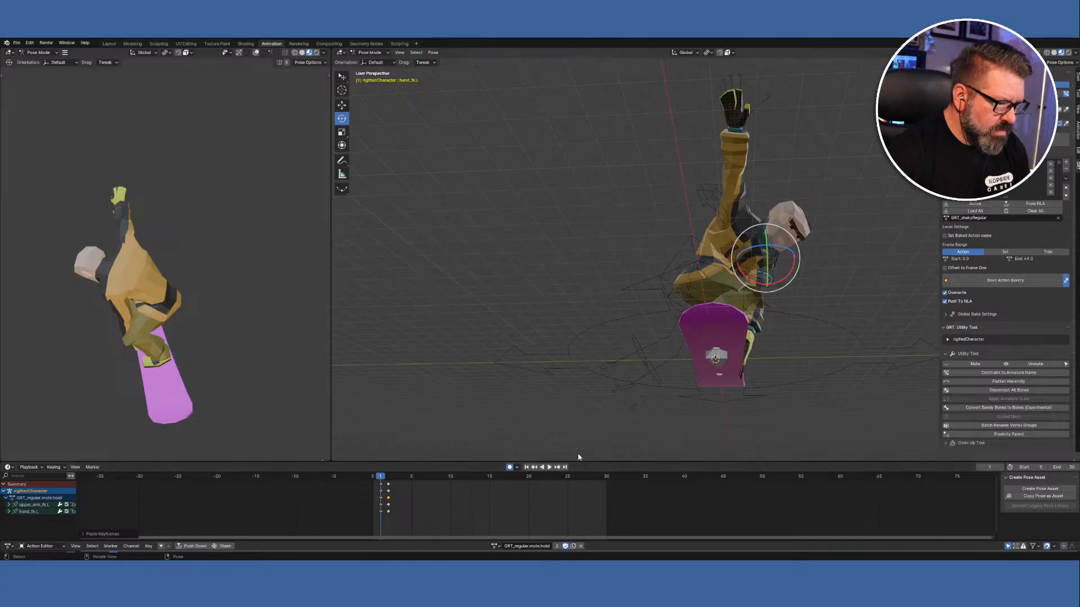
mouse_move(660, 430)
middle_mouse_down()
mouse_move(658, 447)
mouse_move(639, 442)
mouse_move(672, 446)
mouse_move(658, 446)
middle_mouse_up()
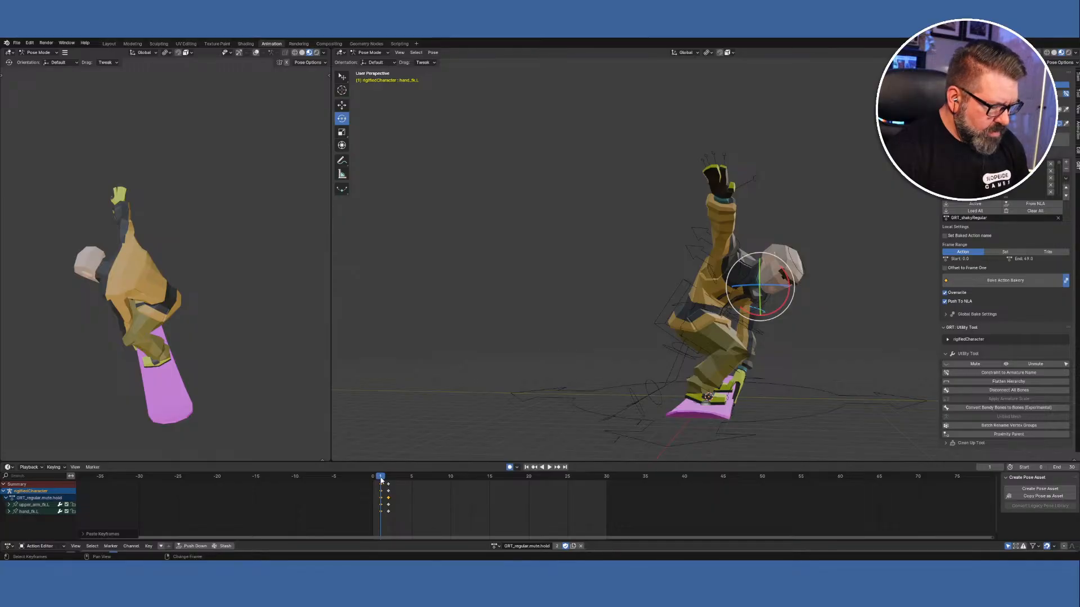
key("g")
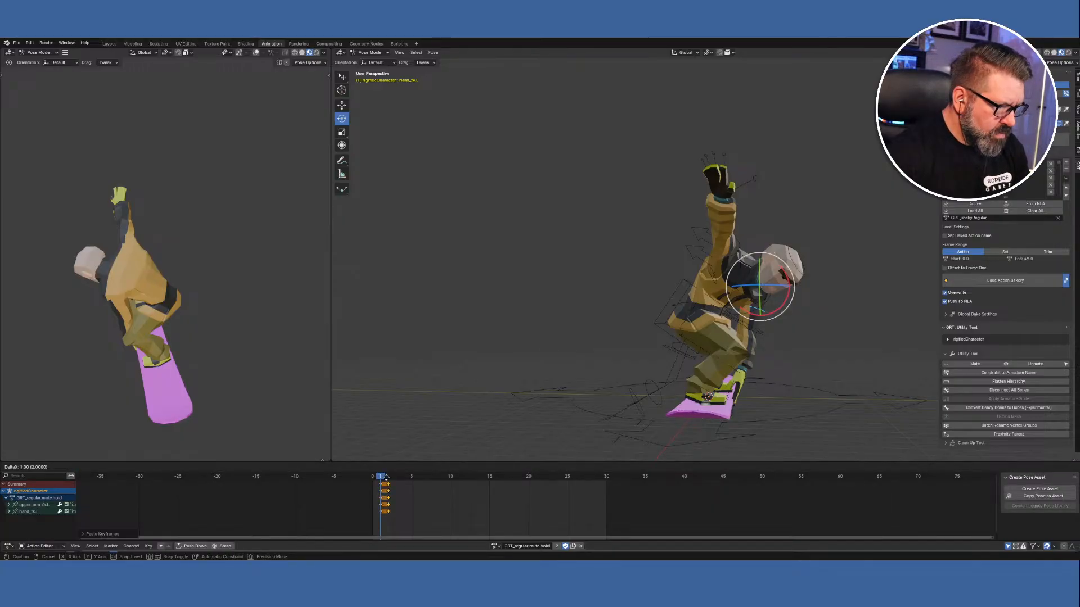
left_click(386, 480)
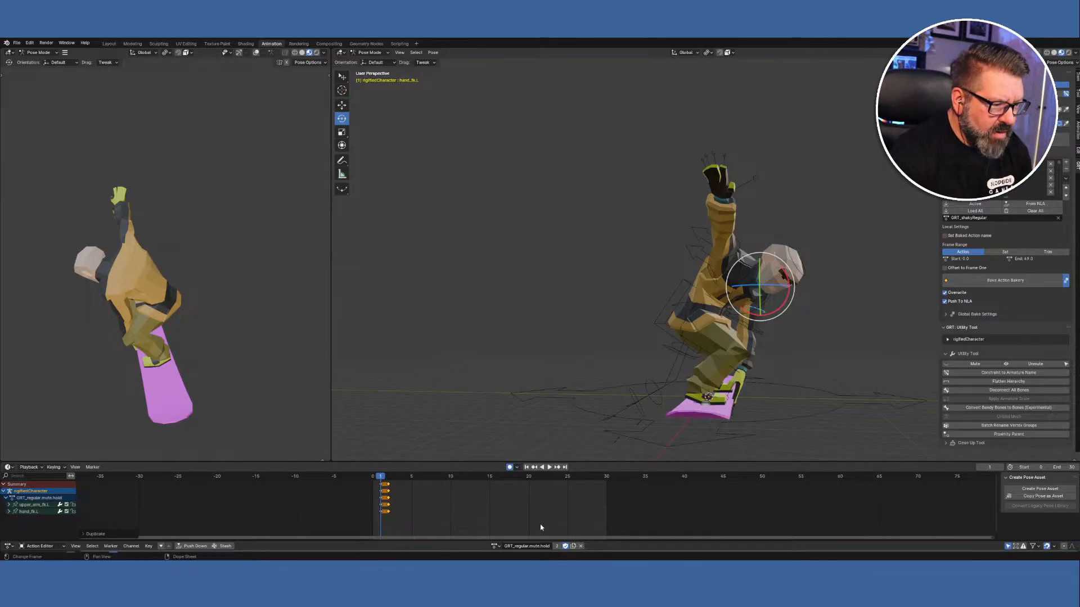
Load GRT_regular.mute.end, paste the copied pose keys at frame 0, and preview playback.
left_click(494, 546)
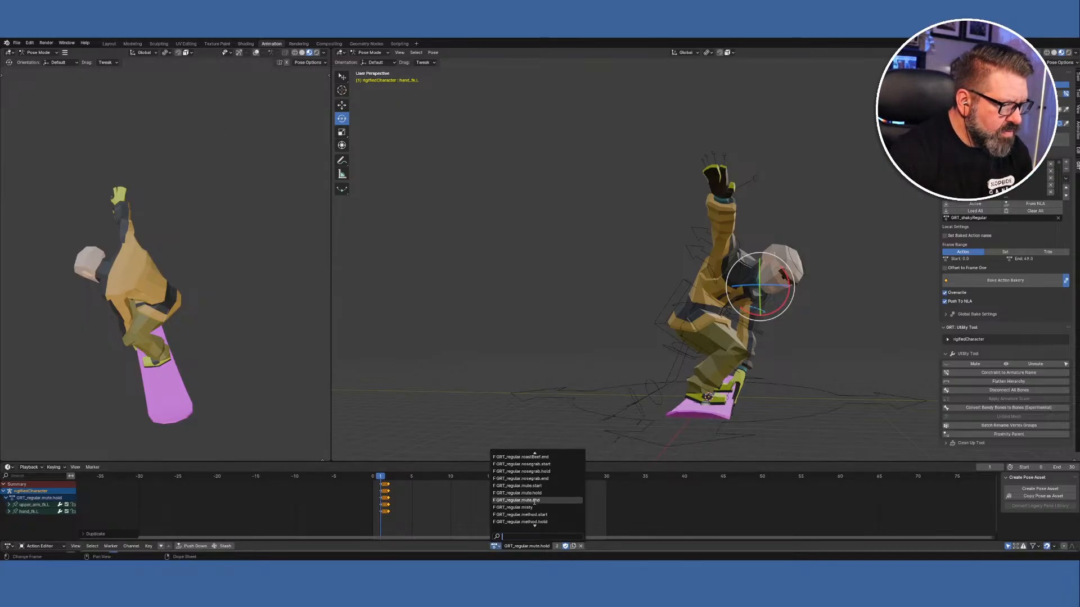
left_click(534, 500)
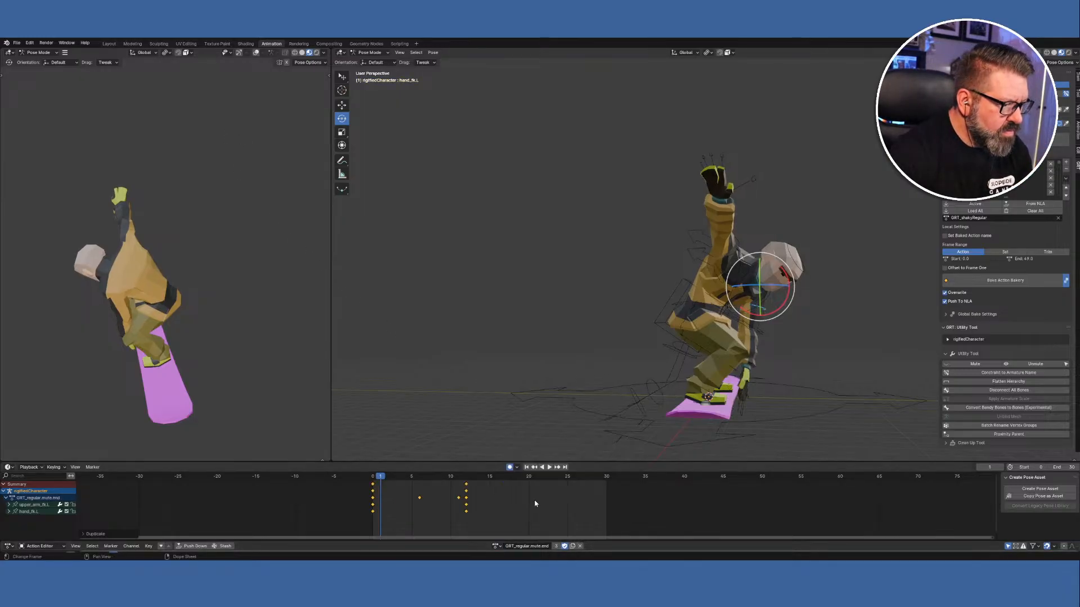
left_click(372, 478)
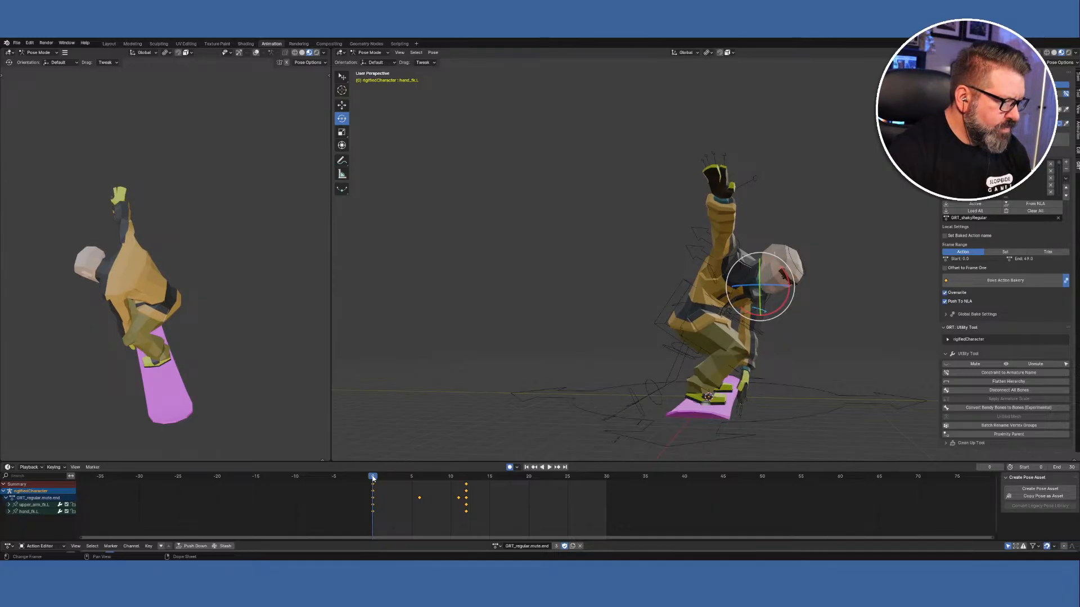
right_click(373, 478)
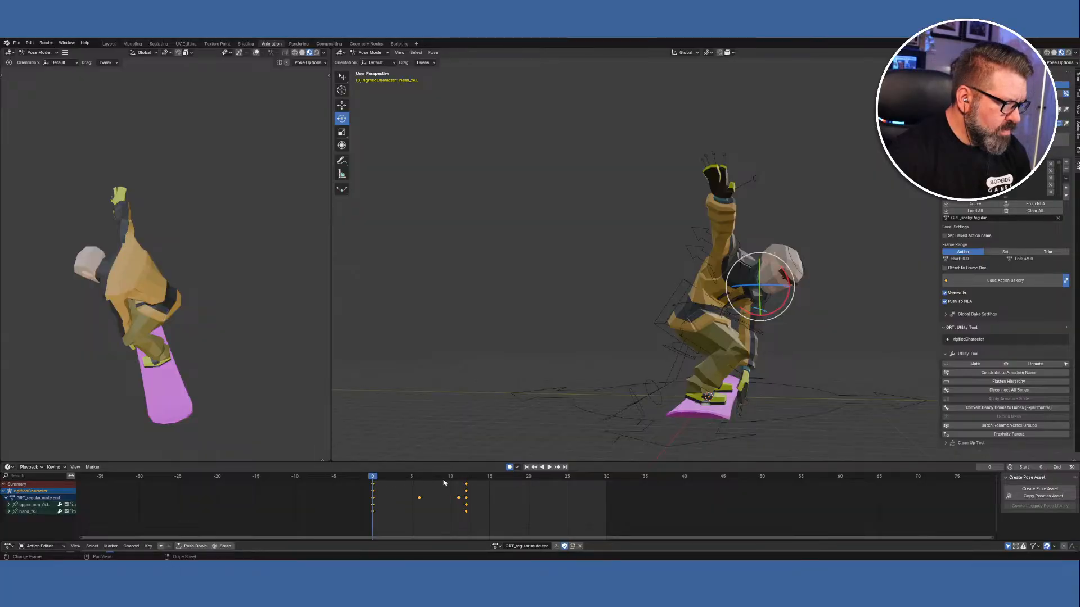
left_click(467, 477)
left_click(373, 477)
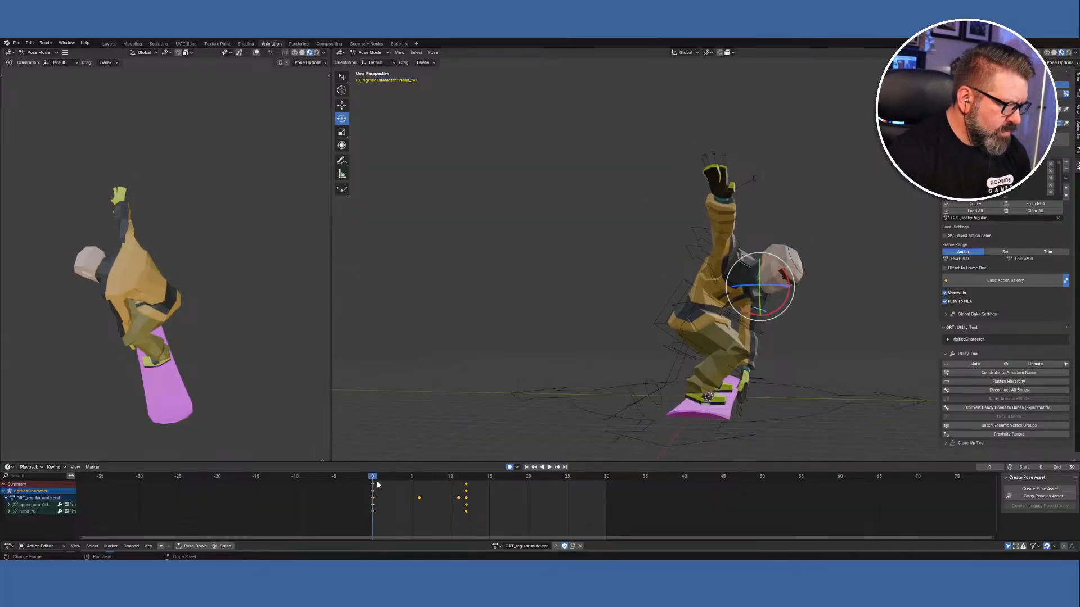
left_click(384, 487)
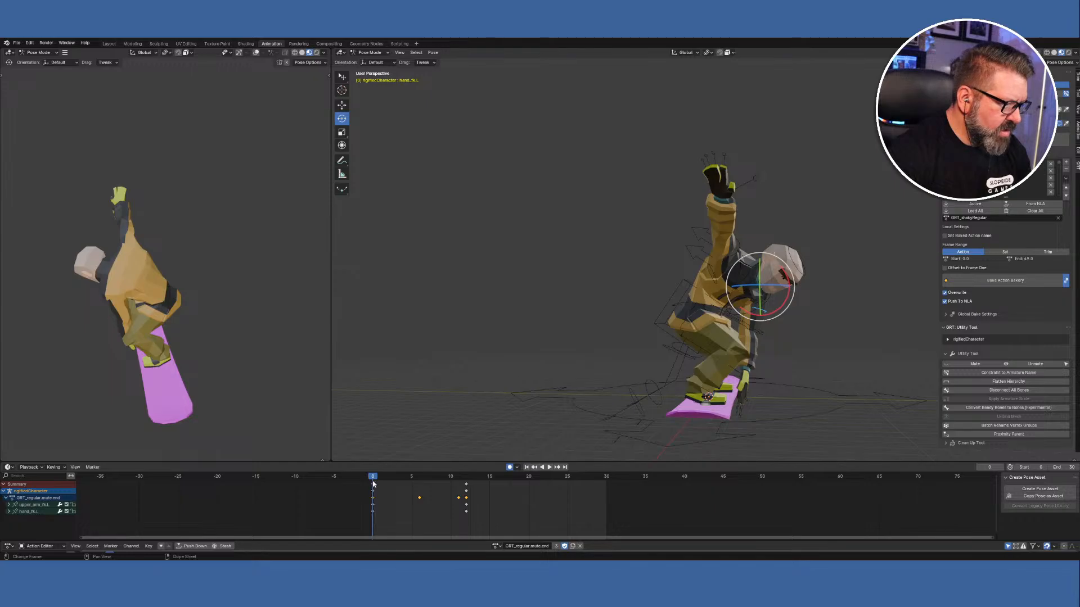
right_click(373, 478)
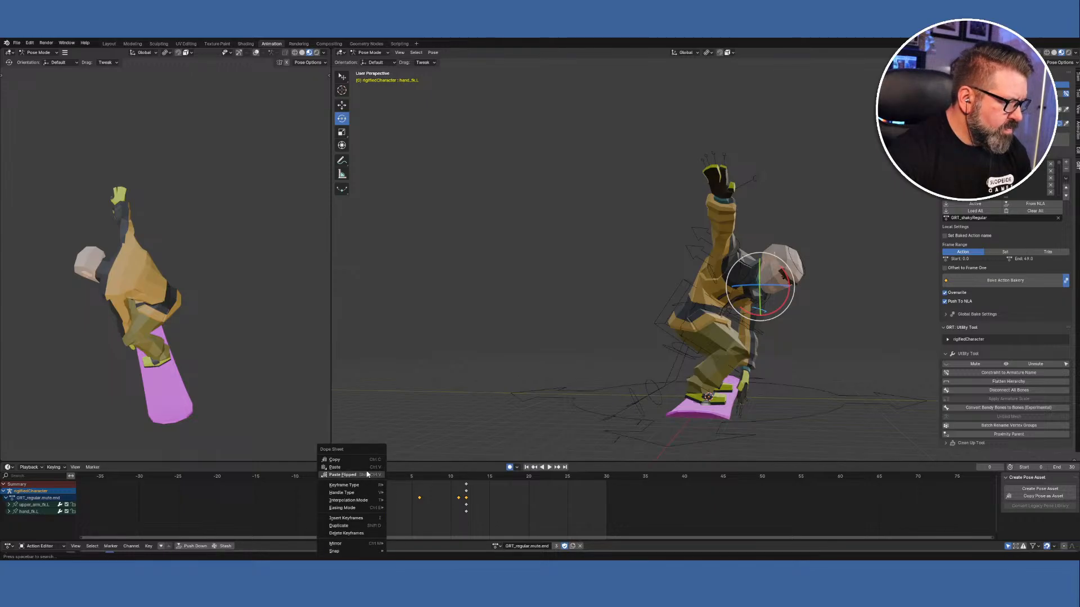
left_click(359, 471)
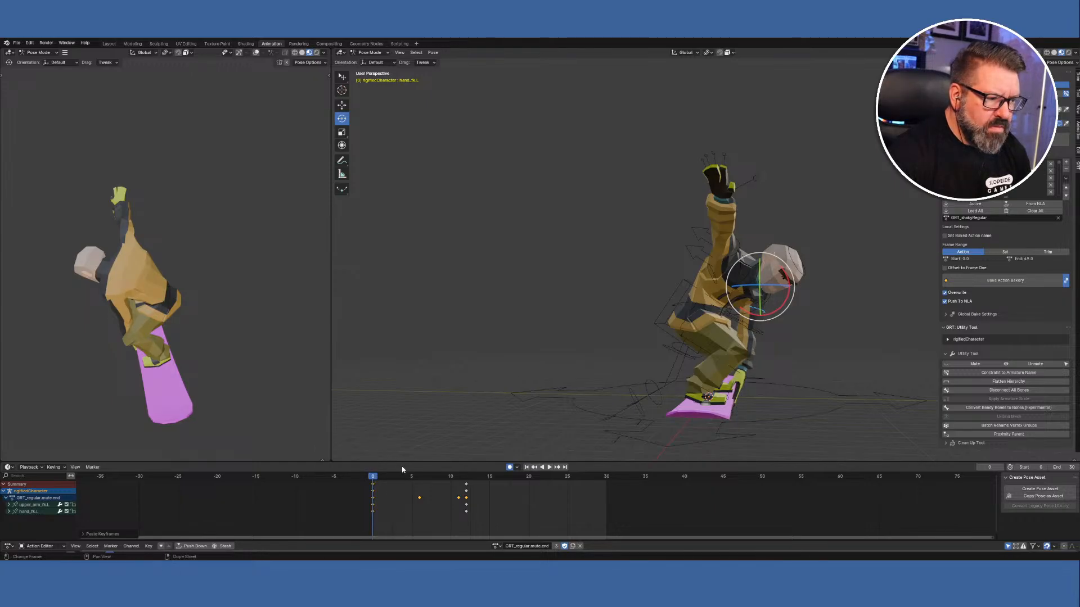
key("space")
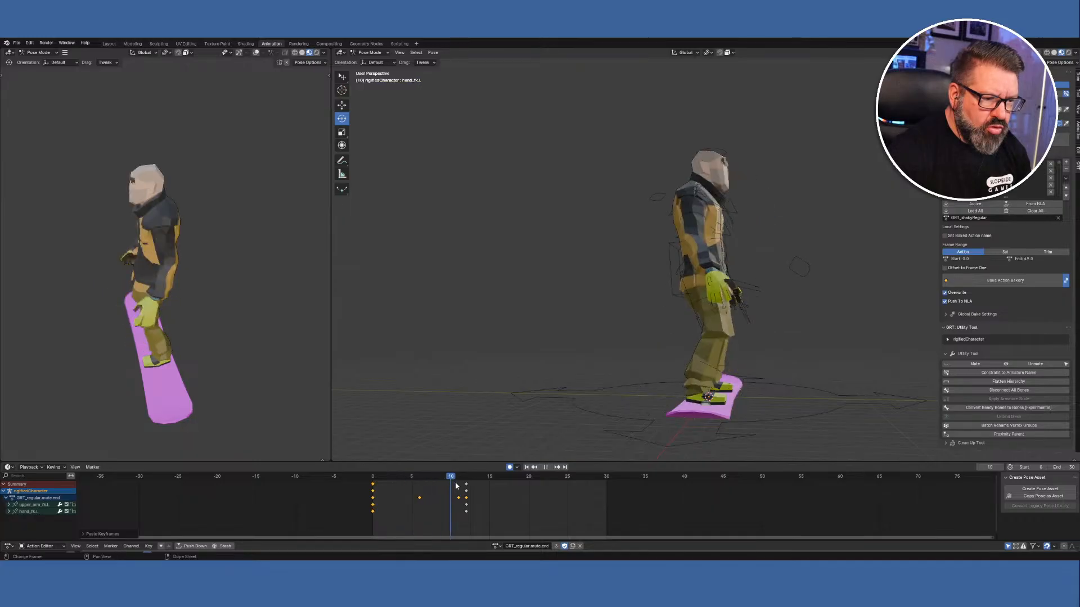
key("Escape")
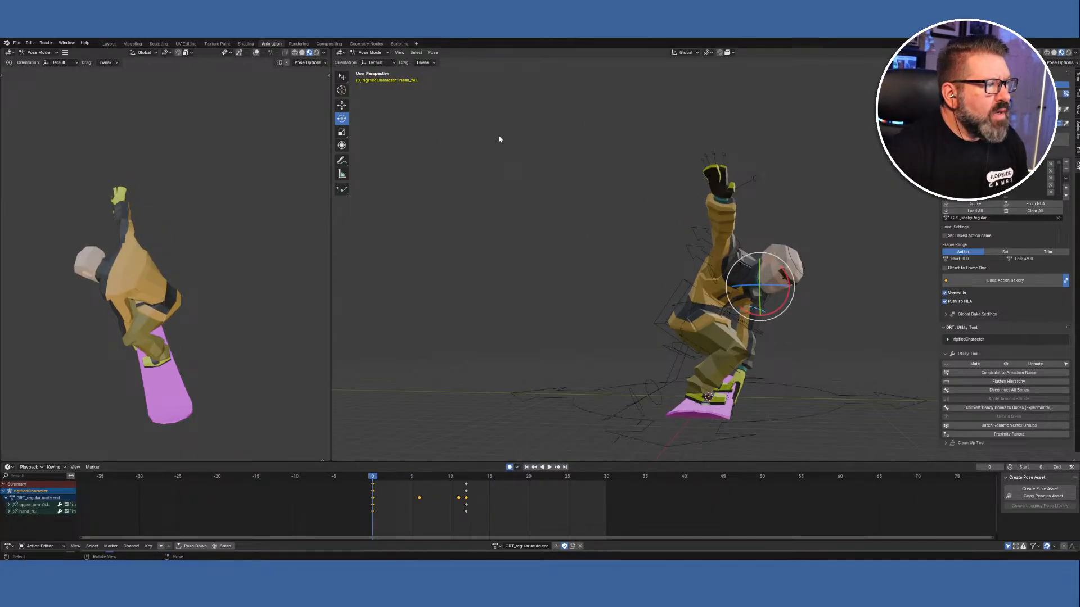
Save the file as SK_Anims_20250626.blend and pick an entry in the bake list.
left_click(18, 44)
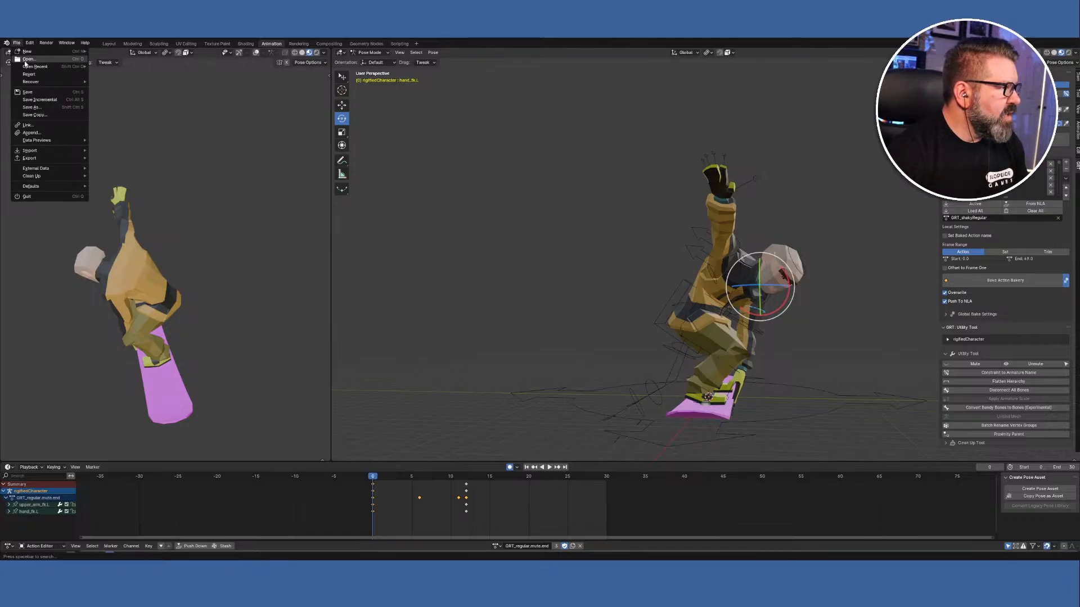
left_click(27, 92)
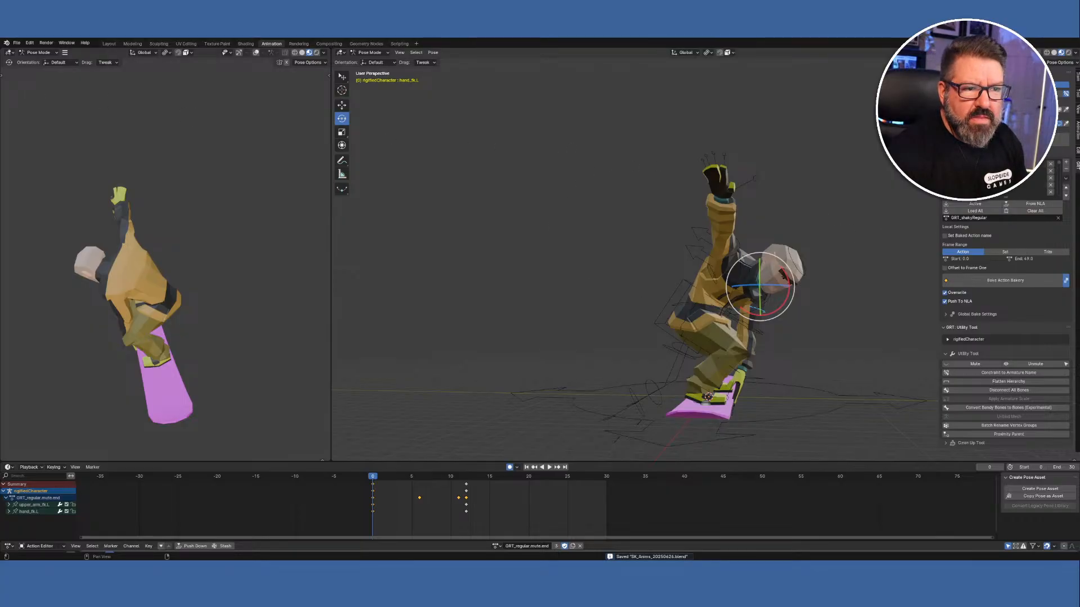
left_click(1066, 196)
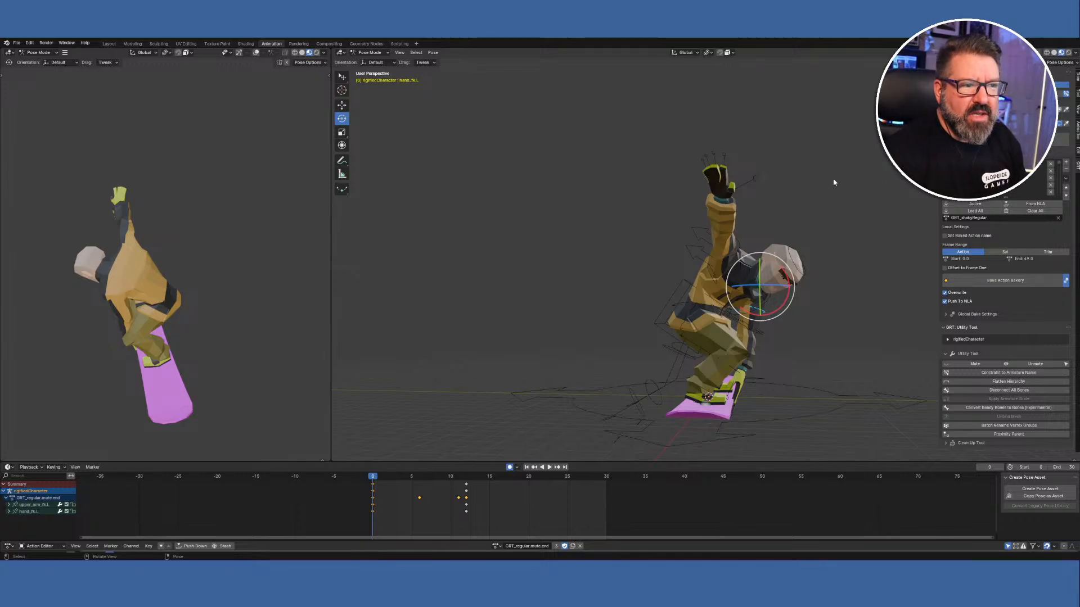
Switch to Object Mode, make the Action Editor taller, and make Armature_deform active.
left_click(369, 53)
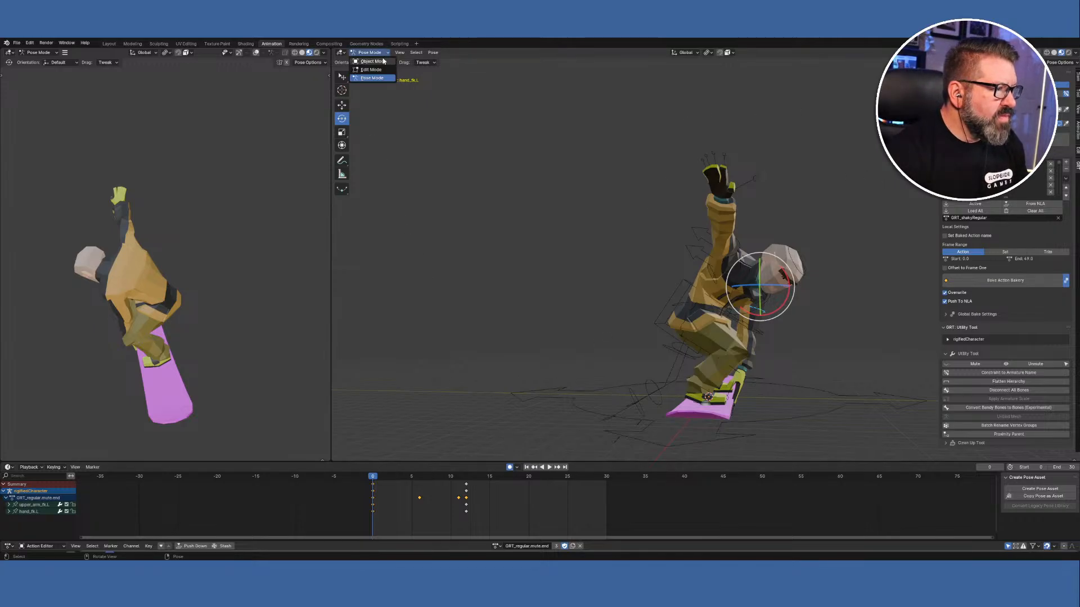
left_click(381, 65)
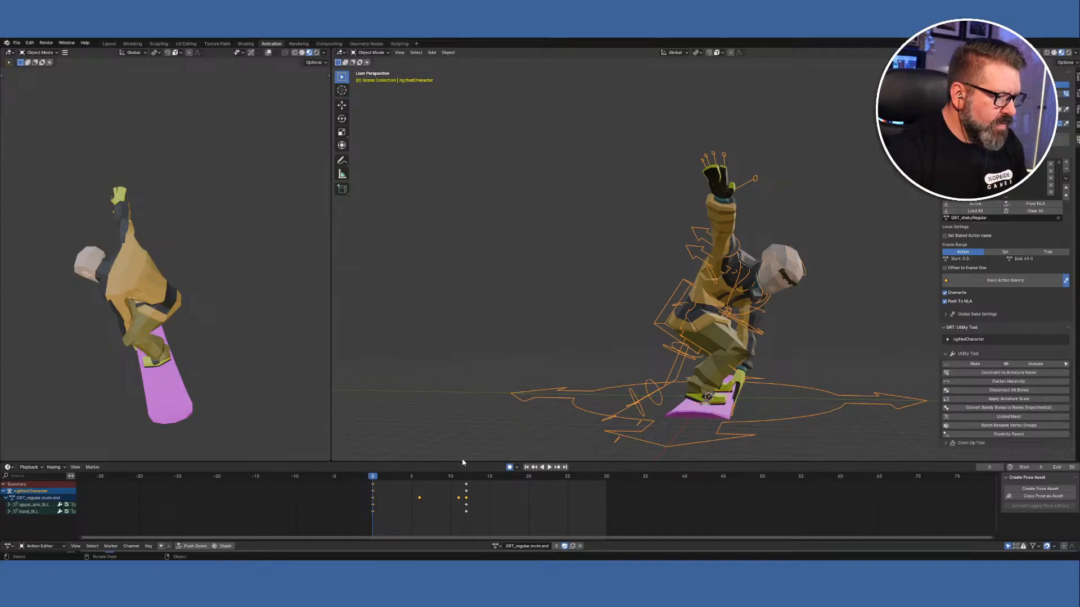
left_click_drag(463, 462, 523, 309)
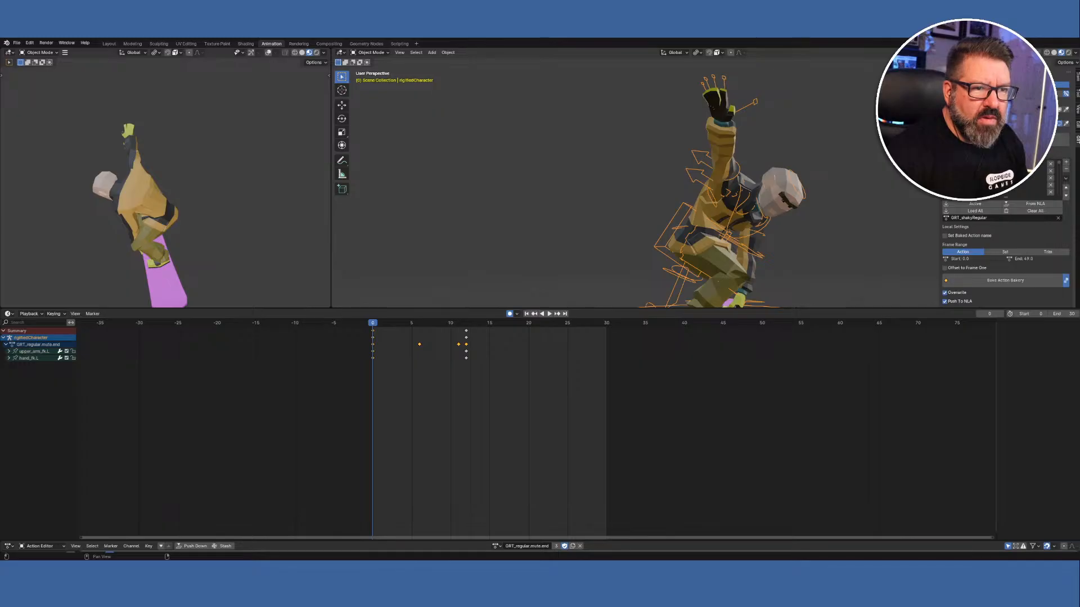
left_click(974, 85)
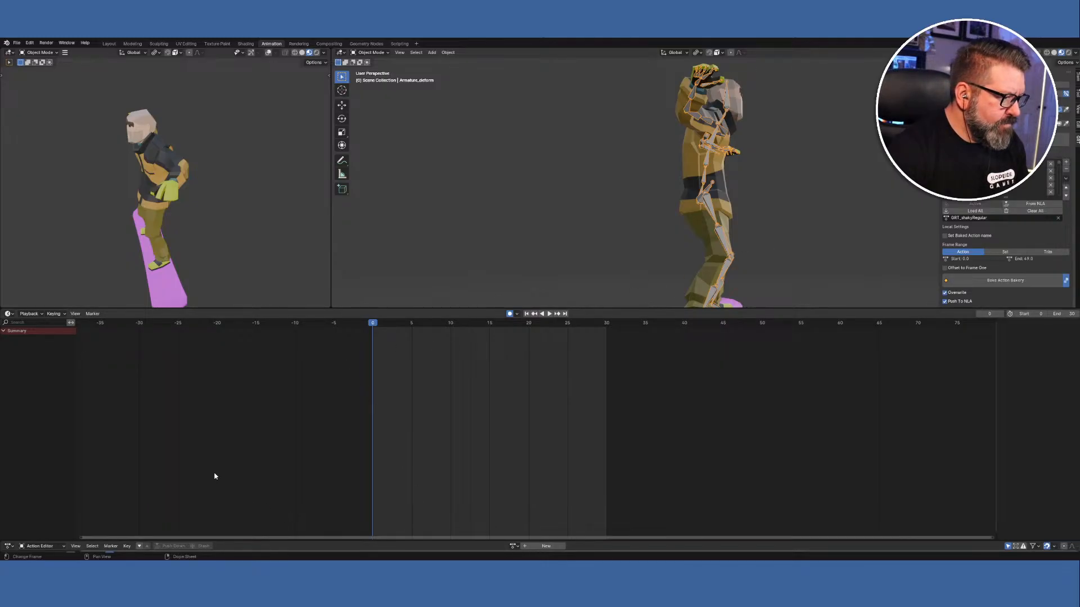
left_click(13, 315)
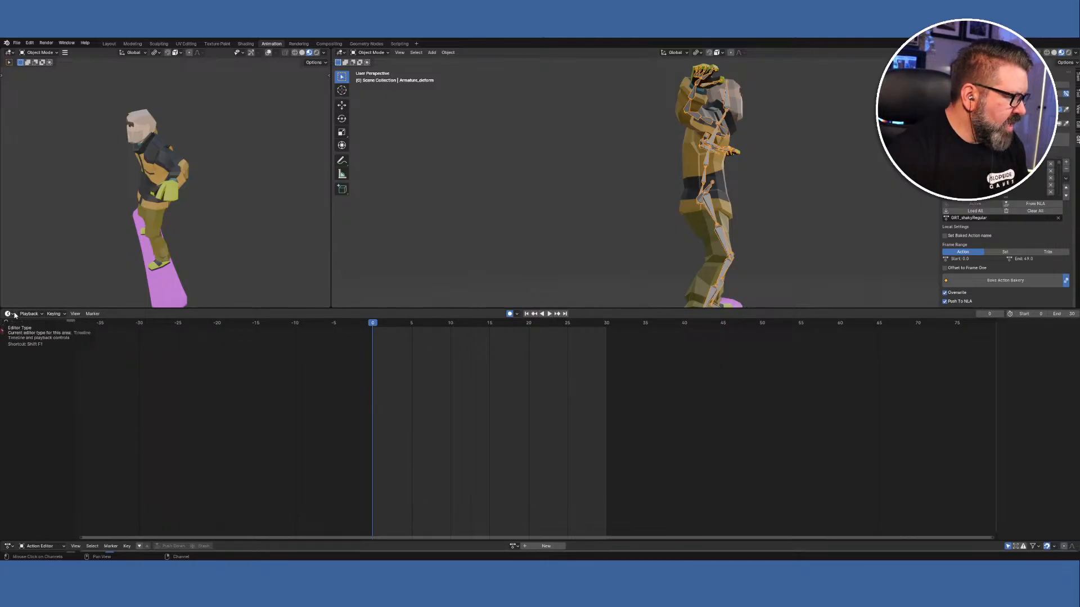
Show Armature_deform's trick strips in the NLA editor and select the bottom NlaTrack.
left_click(119, 368)
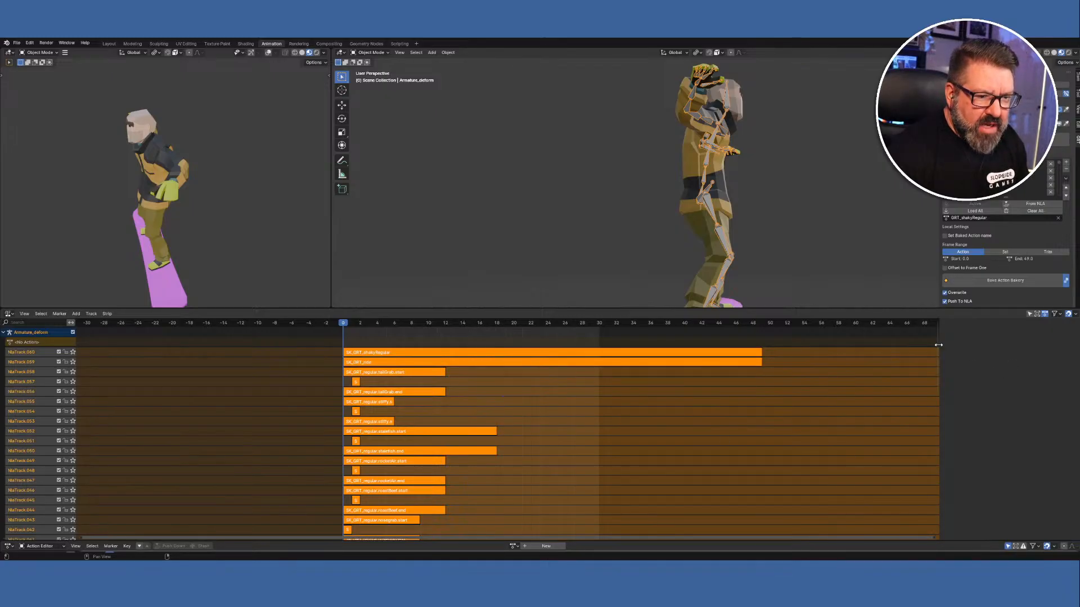
left_click_drag(938, 353, 984, 345)
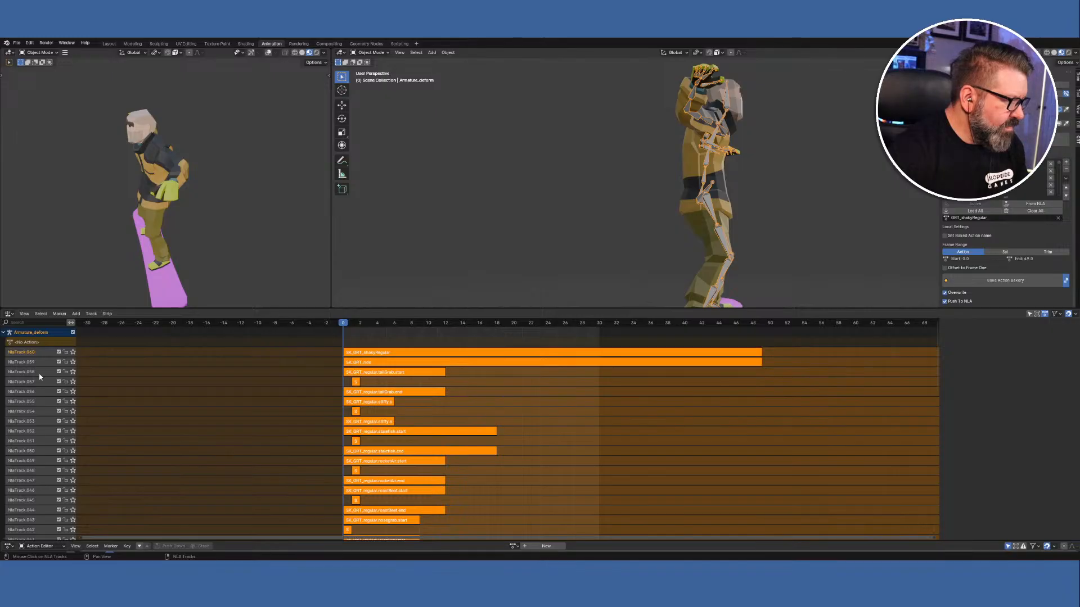
scroll(35, 376, "down", 10)
scroll(37, 405, "down", 3)
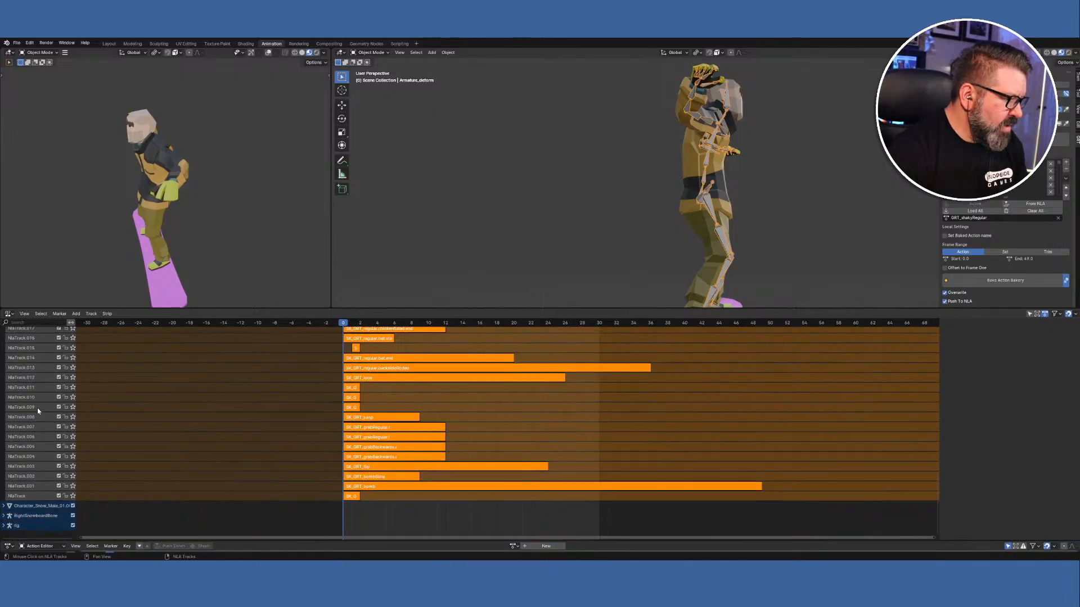
left_click(34, 496)
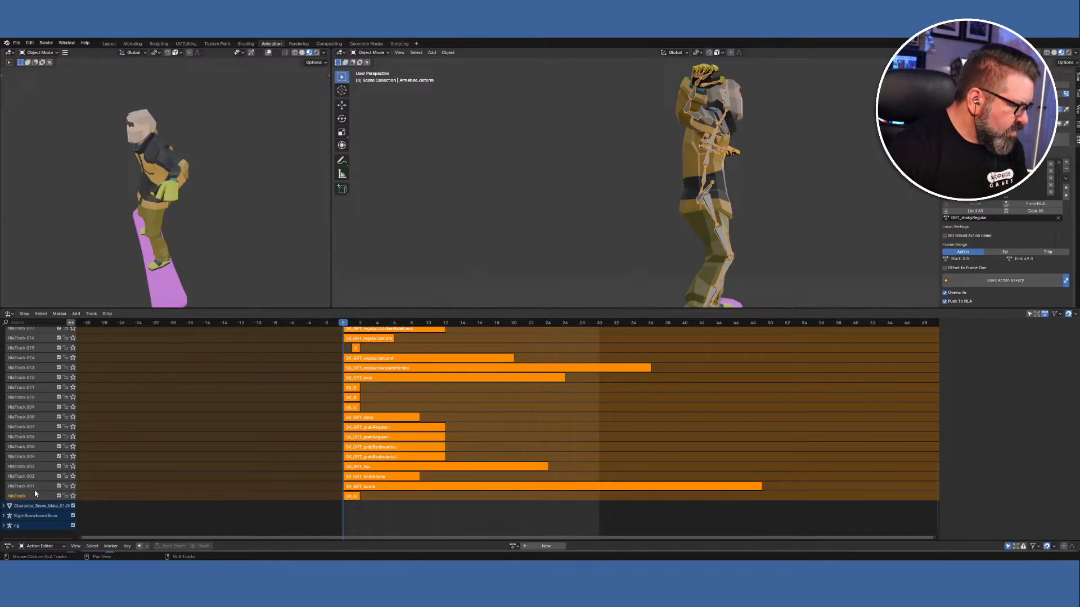
scroll(39, 472, "up", 2)
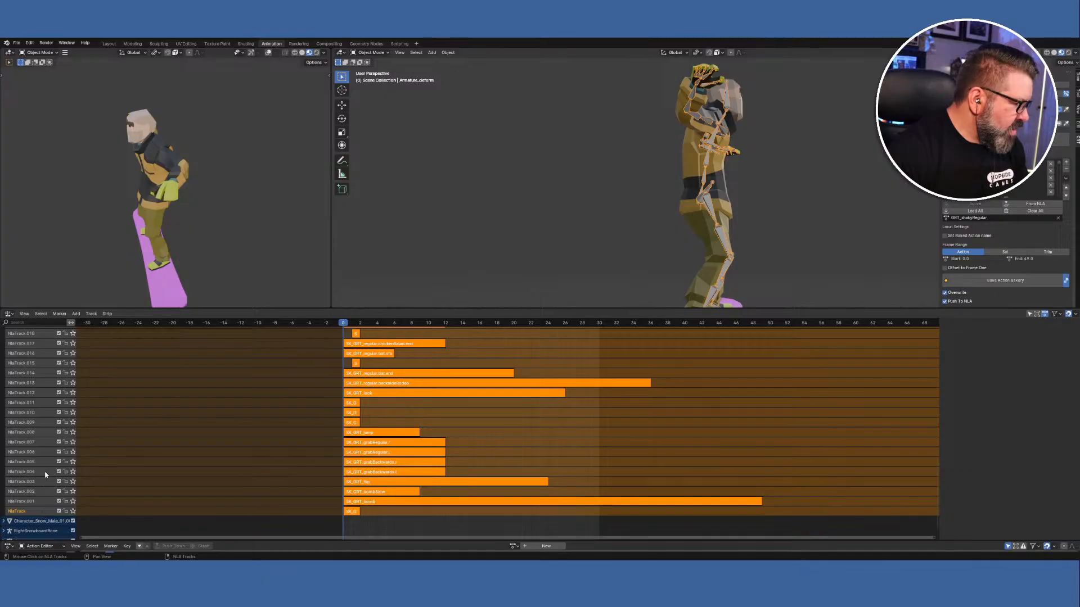
Select the SK_GRT_air strip, then bring the top NLA tracks back into view.
left_click(390, 517)
left_click(356, 512)
scroll(376, 492, "up", 10)
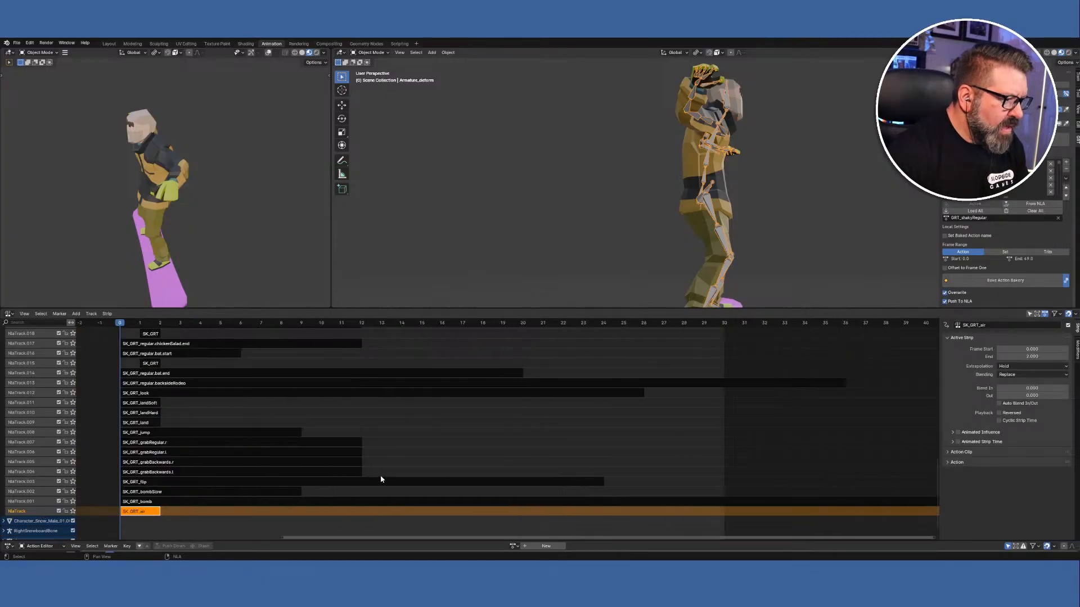
scroll(381, 479, "down", 3)
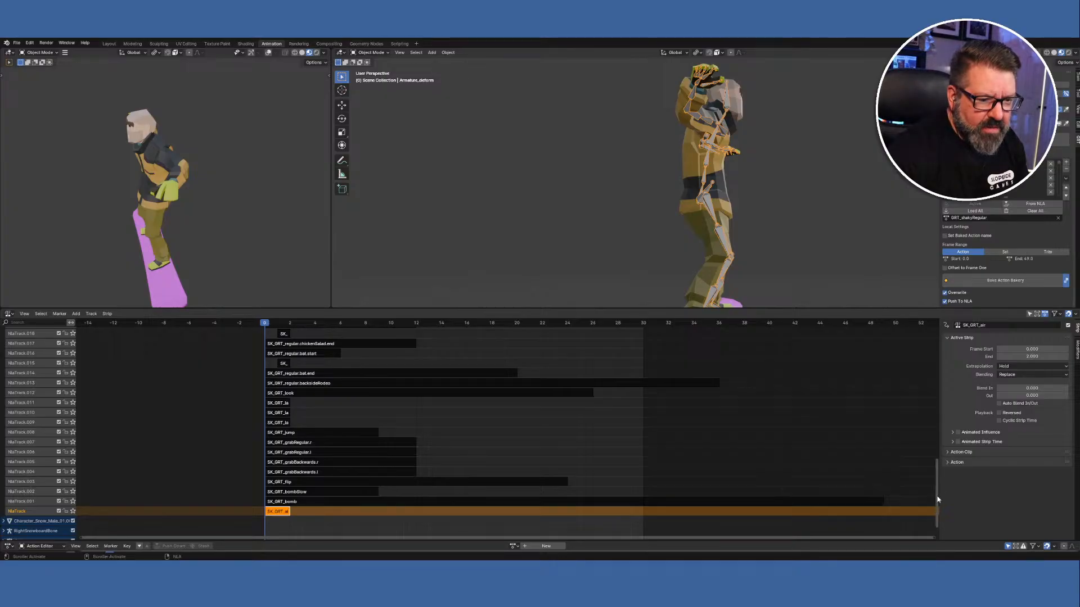
left_click_drag(938, 494, 940, 356)
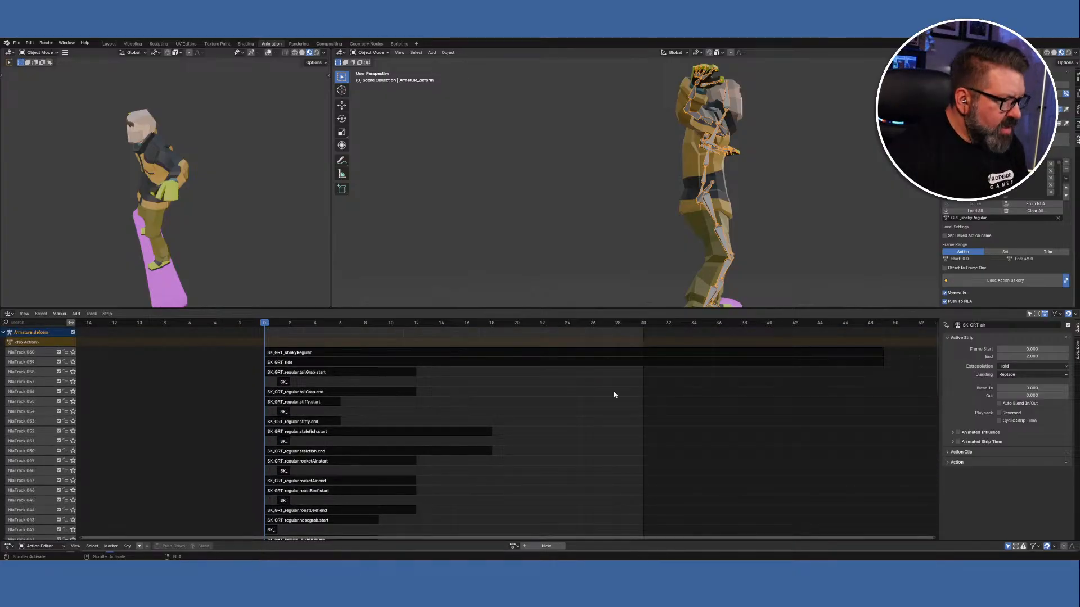
Select the SK_GRT_shakyRegular, SK_GRT_ride and SK_GRT_regular.tailGrab.start strips together.
left_click(322, 353)
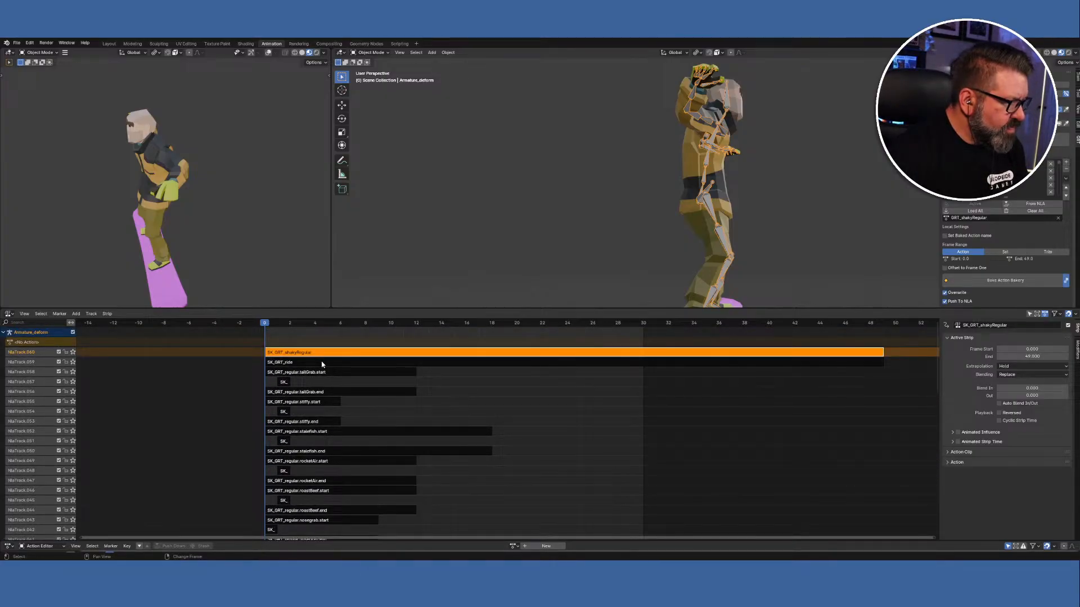
left_click(323, 363, "shift")
left_click(323, 373, "shift")
Add the tailGrab.end, stiffy and stalefish.start strips, then delete their tracks.
left_click(284, 381, "shift")
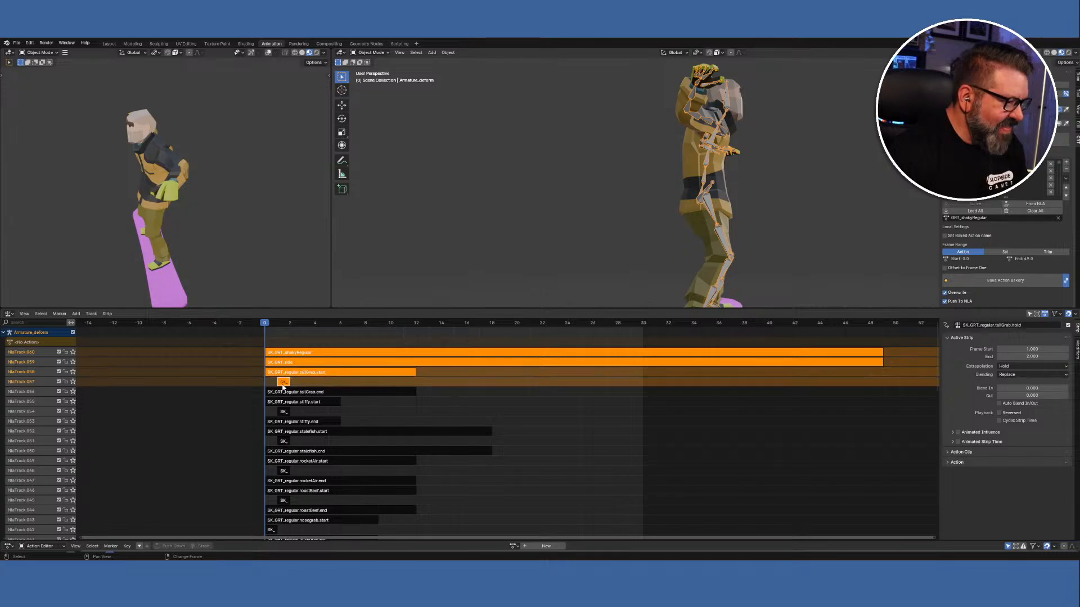
left_click(286, 392, "shift")
left_click(293, 401, "shift")
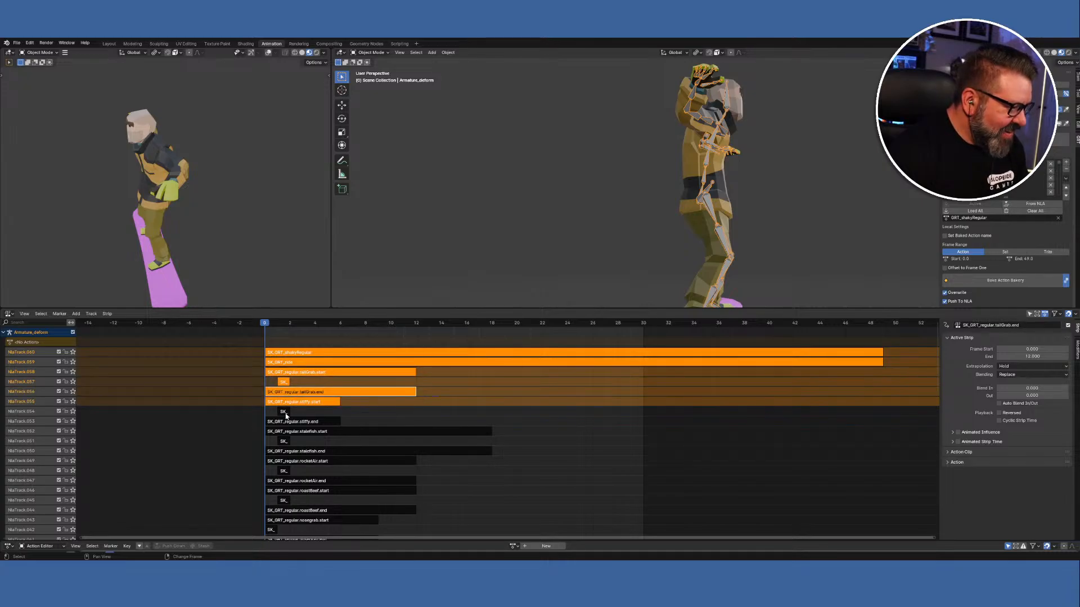
left_click(286, 412, "shift")
left_click(308, 432, "shift")
left_click(312, 423, "shift")
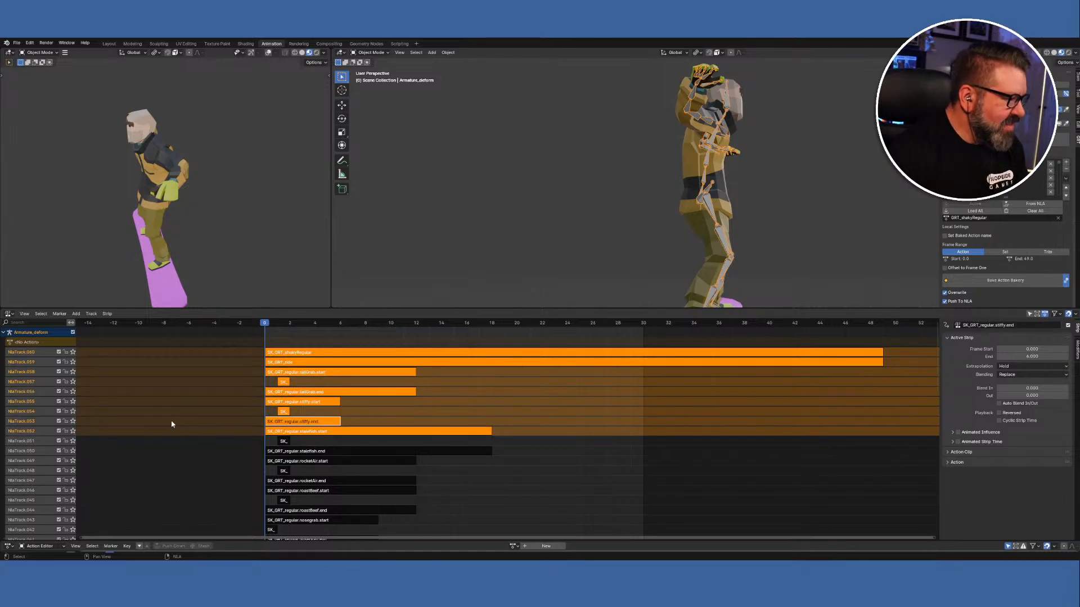
right_click(34, 369)
mouse_move(33, 371)
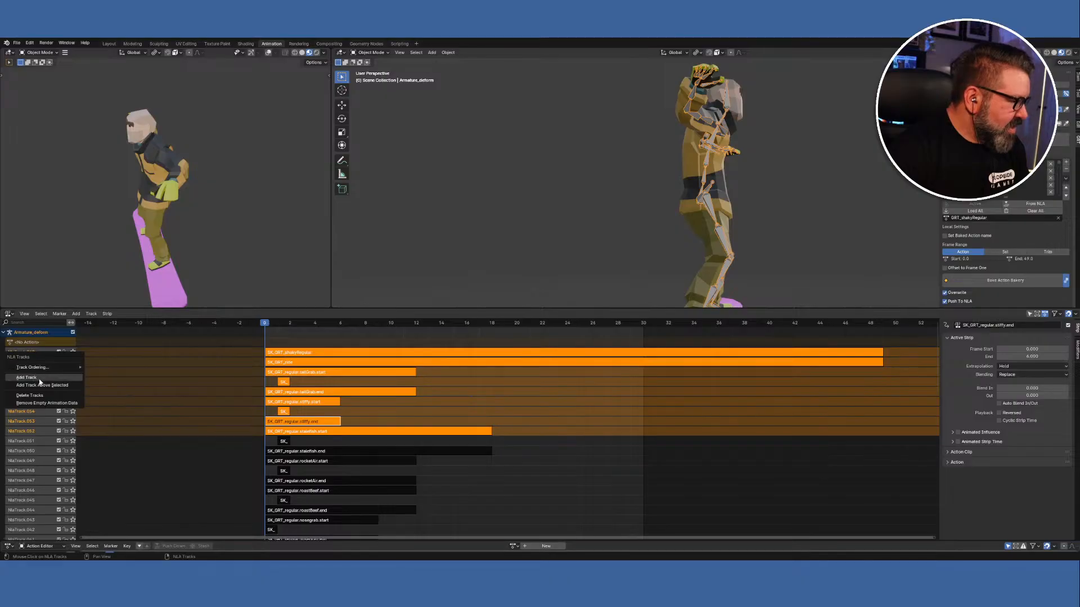
left_click(42, 395)
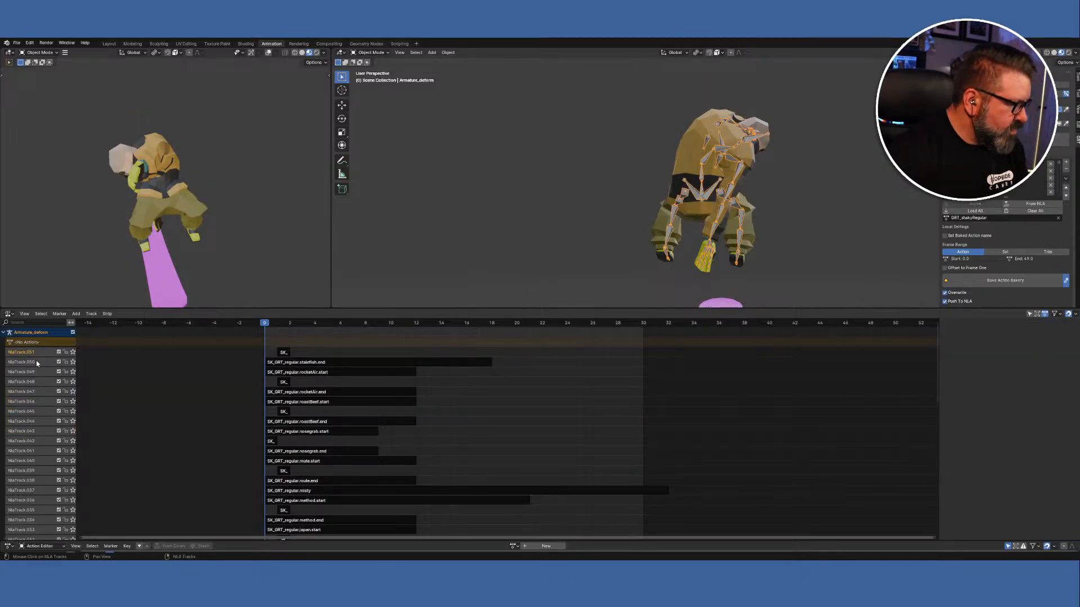
Shift-select NlaTrack.050, .049, .043, .042 and .038 under Armature_deform.
left_click(34, 363, "shift")
left_click(31, 372, "shift")
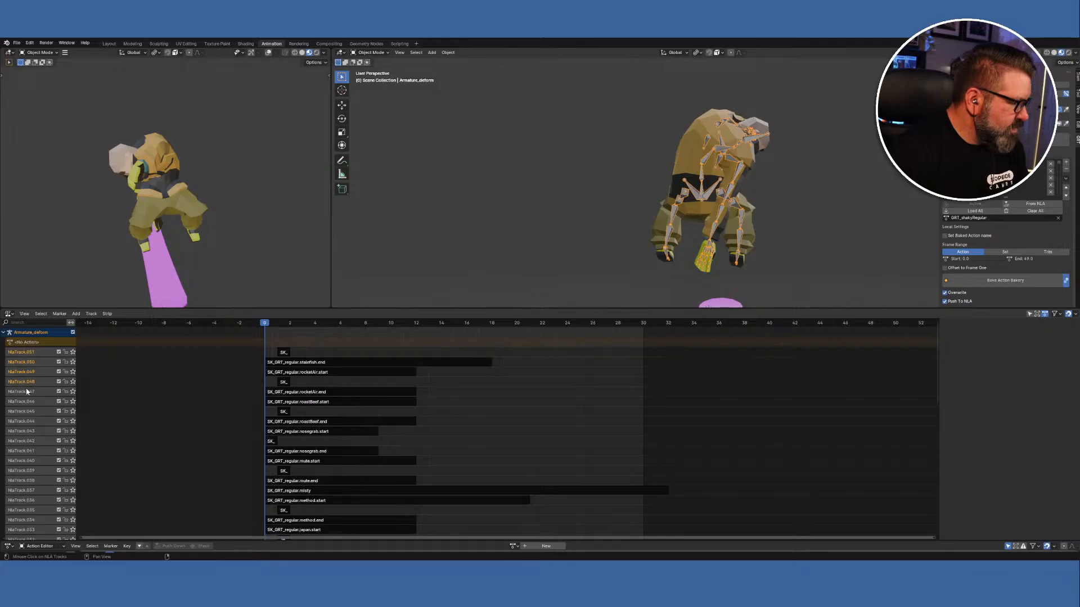
left_click(27, 431, "shift")
left_click(26, 442, "shift")
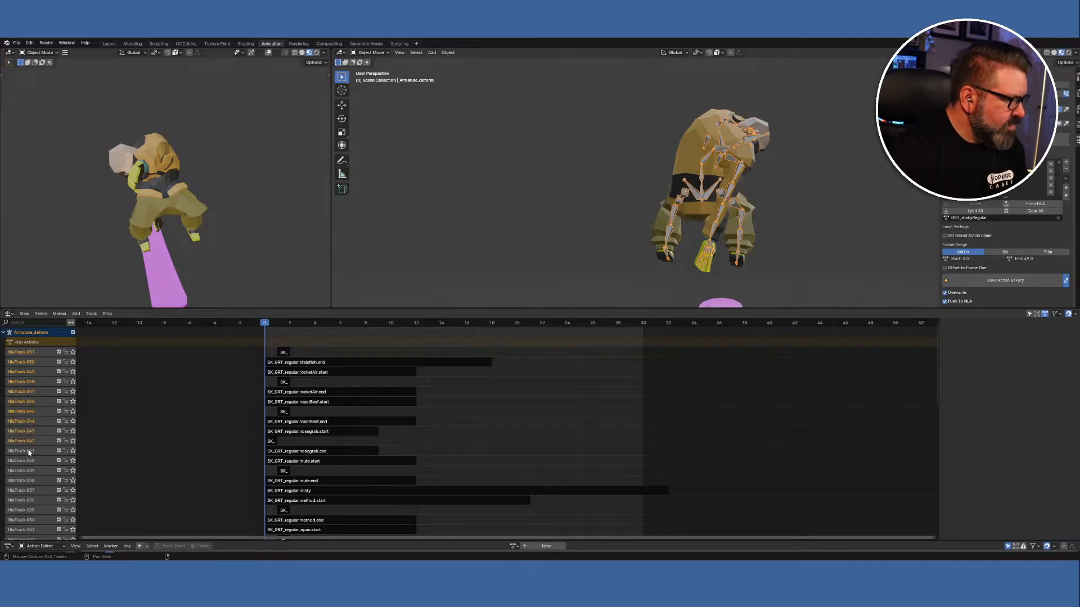
left_click(30, 480, "shift")
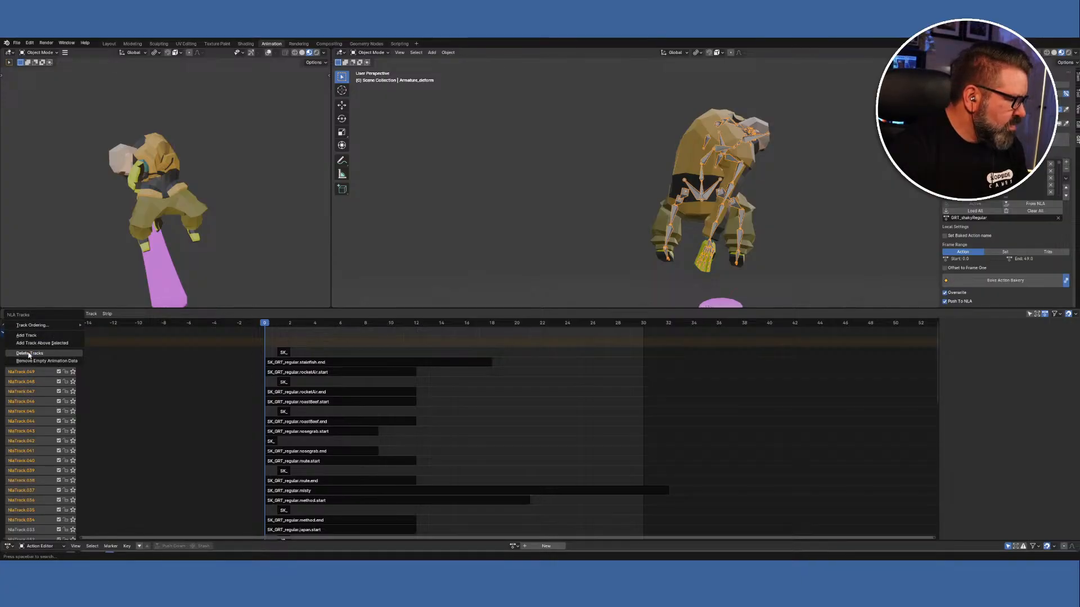
scroll(28, 355, "down", 6)
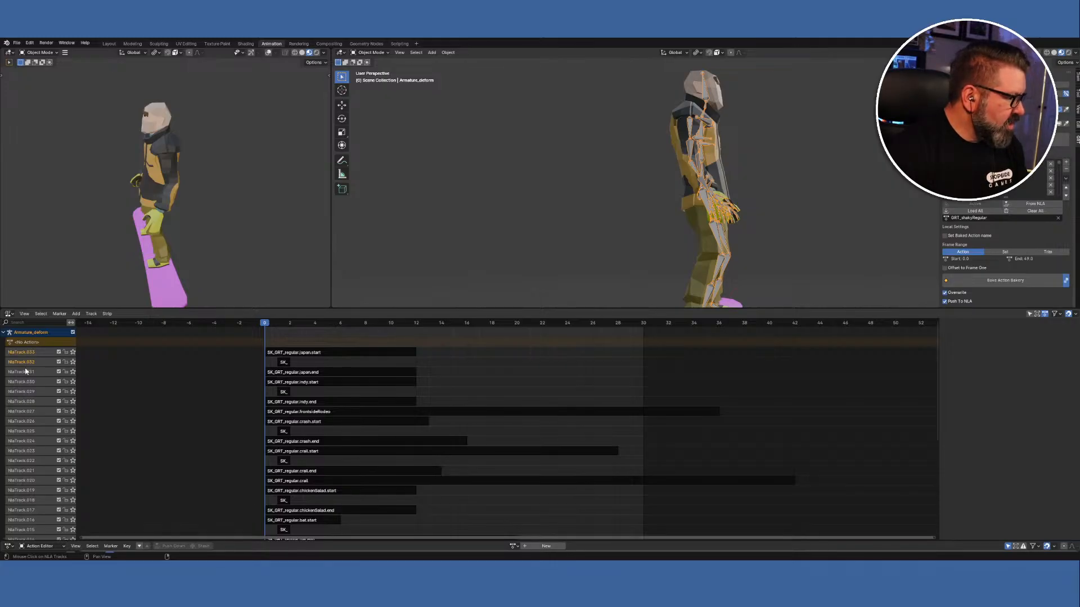
Add NlaTrack.031 down through NlaTrack.017 and delete all selected tracks.
left_click(26, 372, "shift")
left_click(28, 412, "shift")
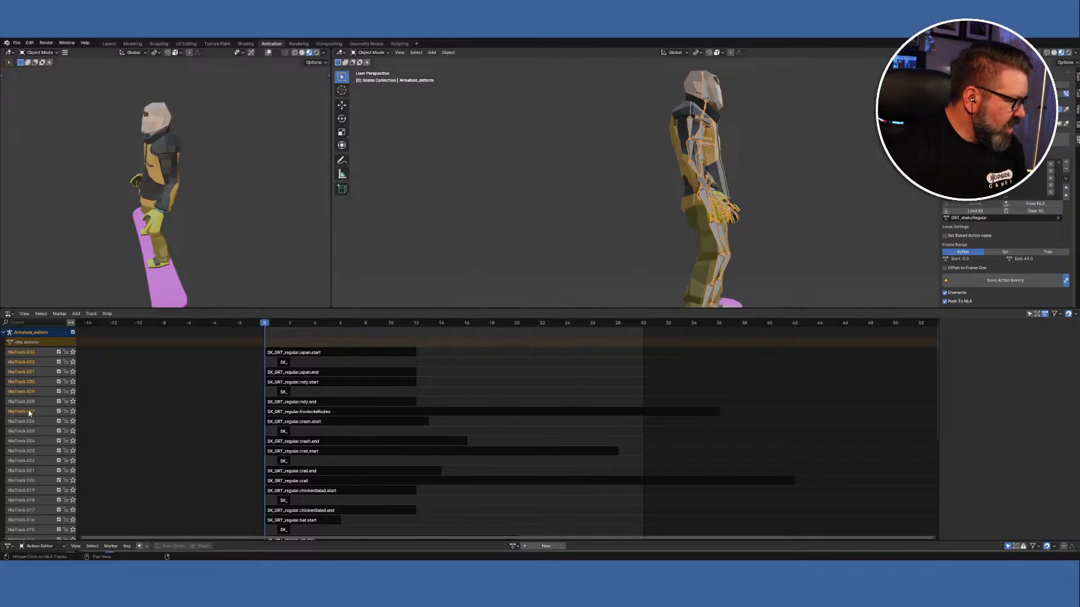
left_click(28, 441, "shift")
left_click(28, 450, "shift")
left_click(28, 461, "shift")
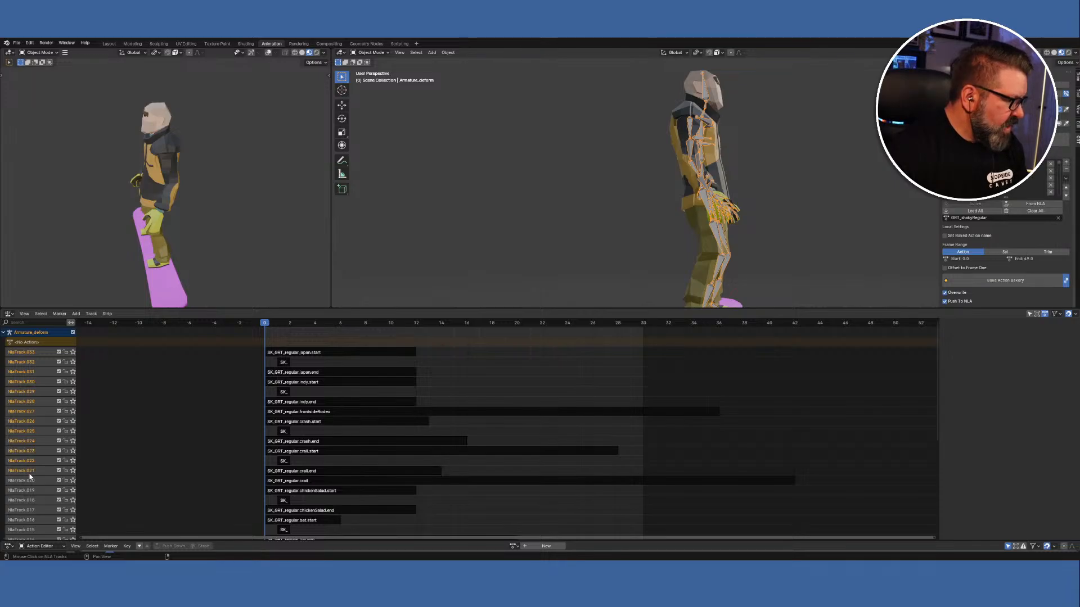
left_click(29, 481, "shift")
left_click(28, 490, "shift")
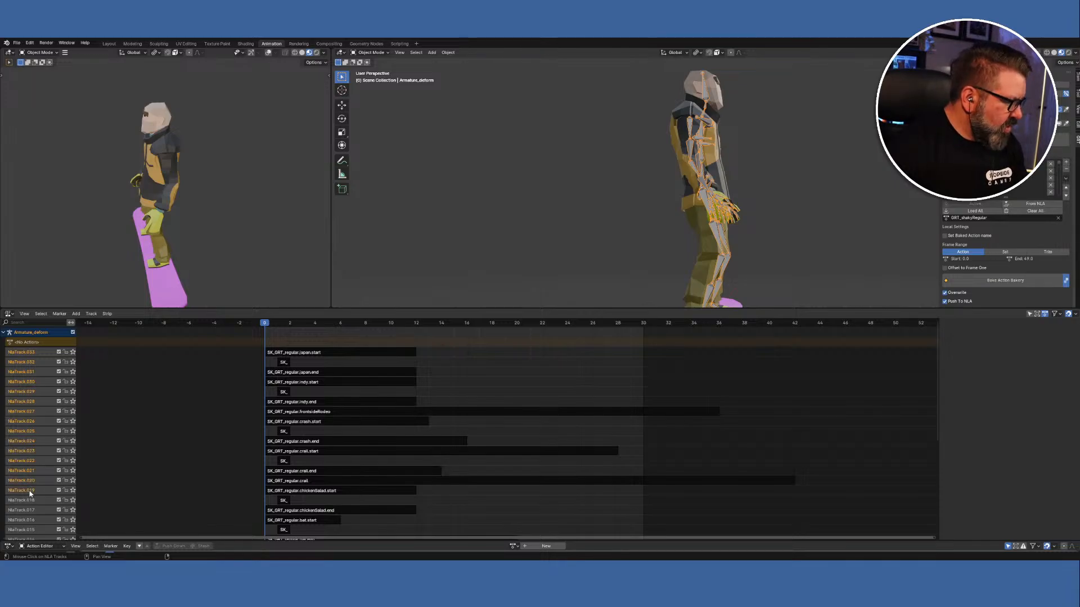
left_click(28, 500, "shift")
left_click(29, 510, "shift")
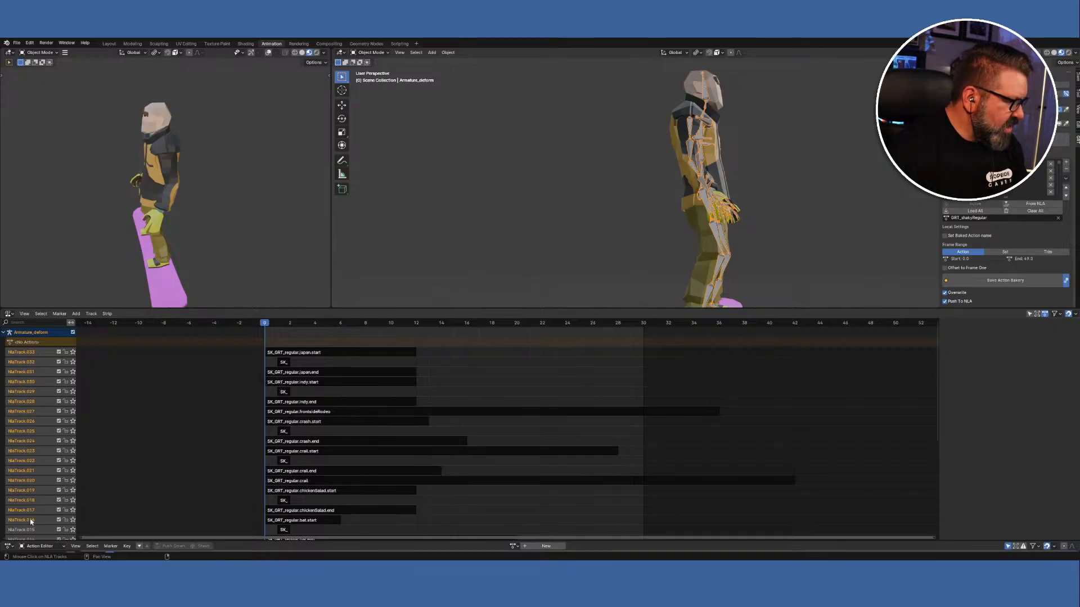
right_click(31, 522)
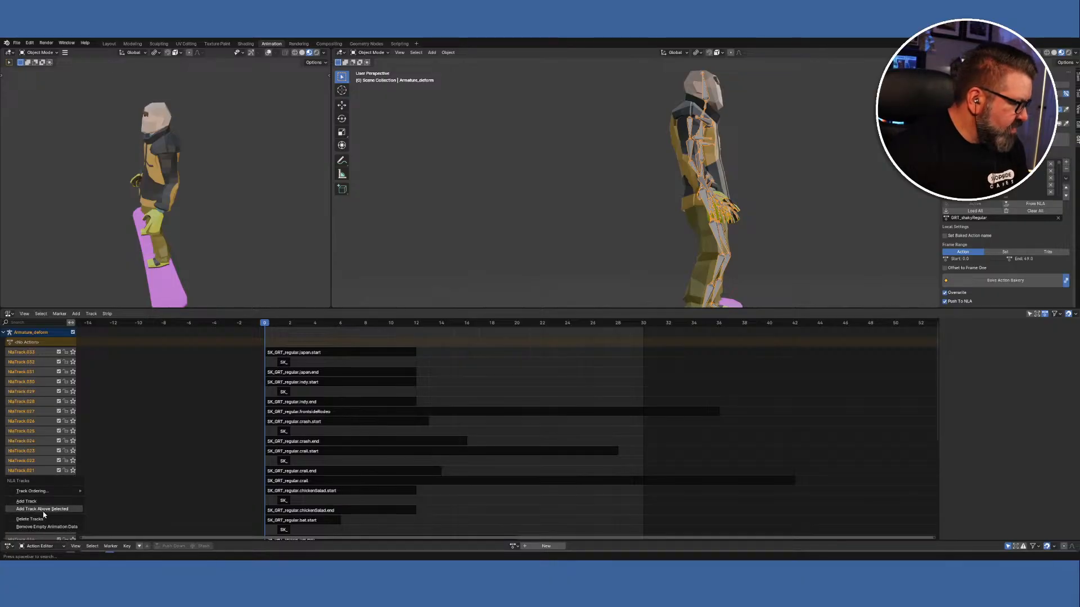
left_click(44, 519)
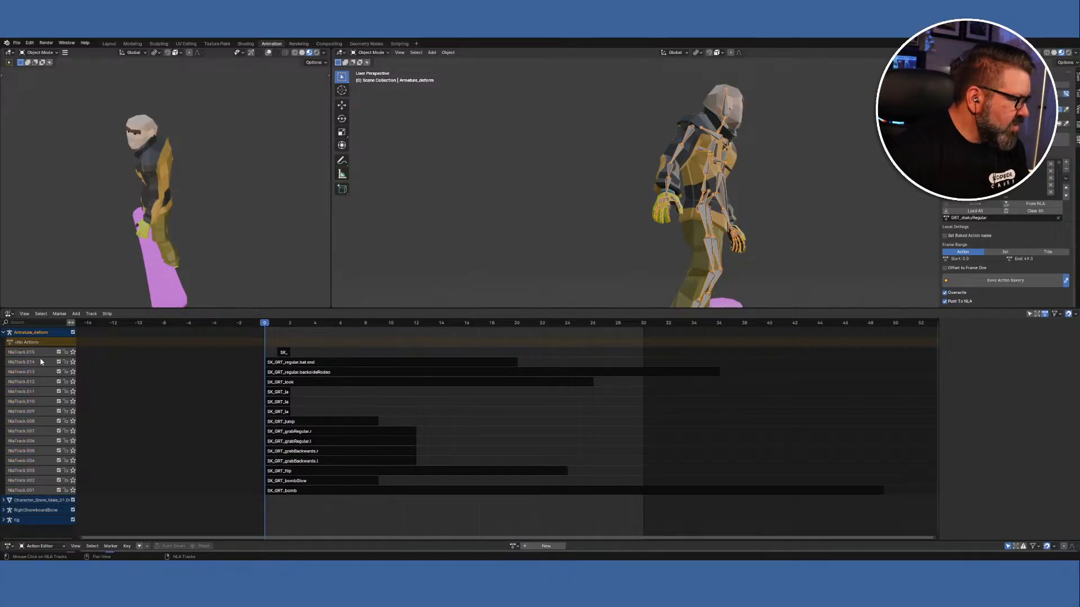
Select NlaTrack.015 down through NlaTrack.008.
left_click(21, 354, "shift")
left_click(21, 361, "shift")
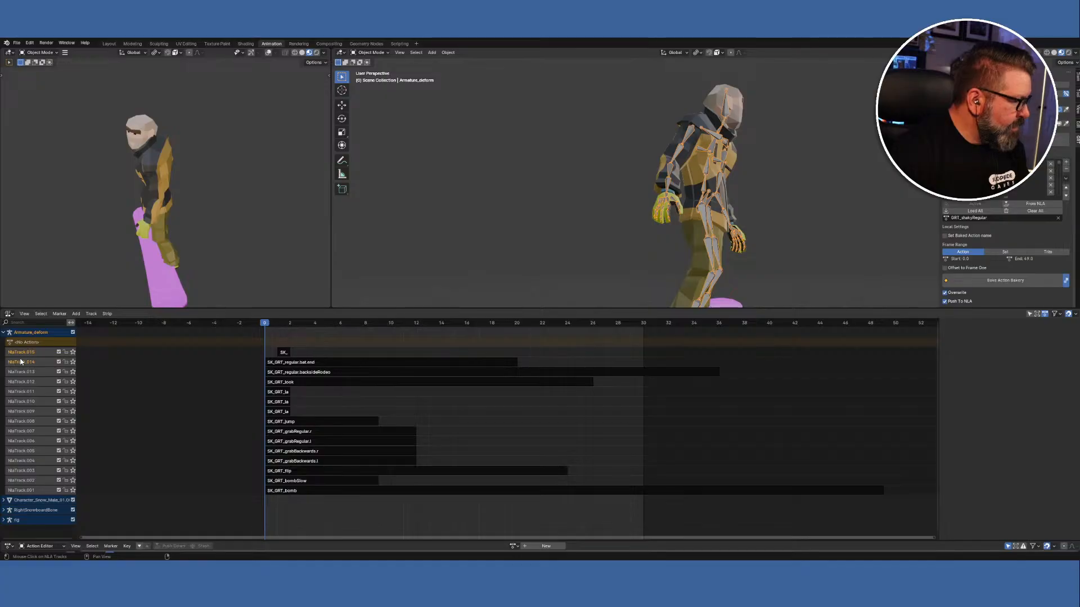
left_click(20, 371, "shift")
left_click(26, 384, "shift")
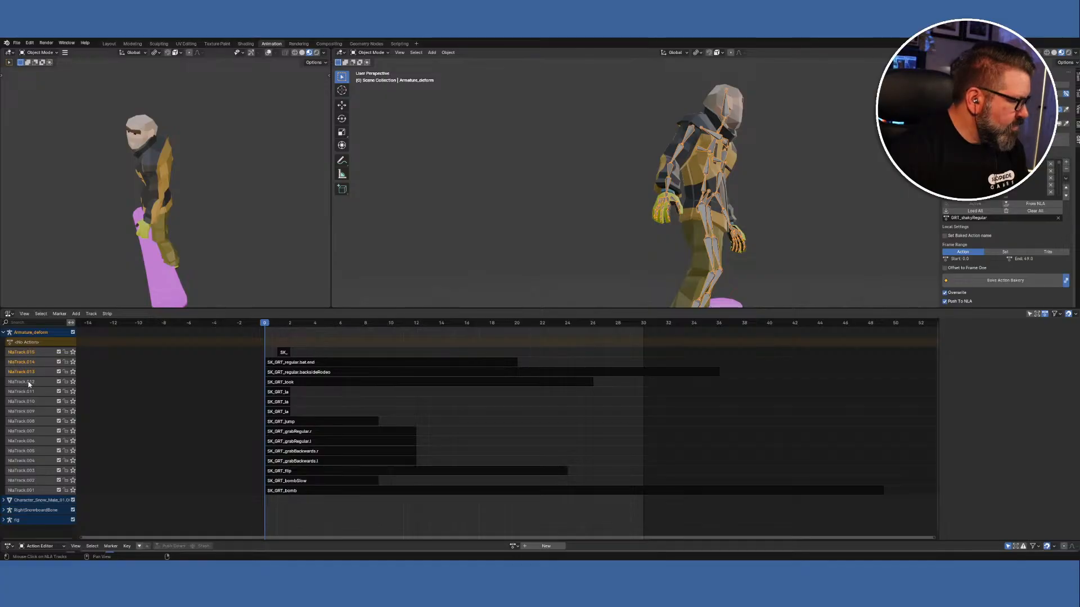
left_click(30, 392, "shift")
left_click(28, 401, "shift")
left_click(27, 411, "shift")
left_click(27, 421, "shift")
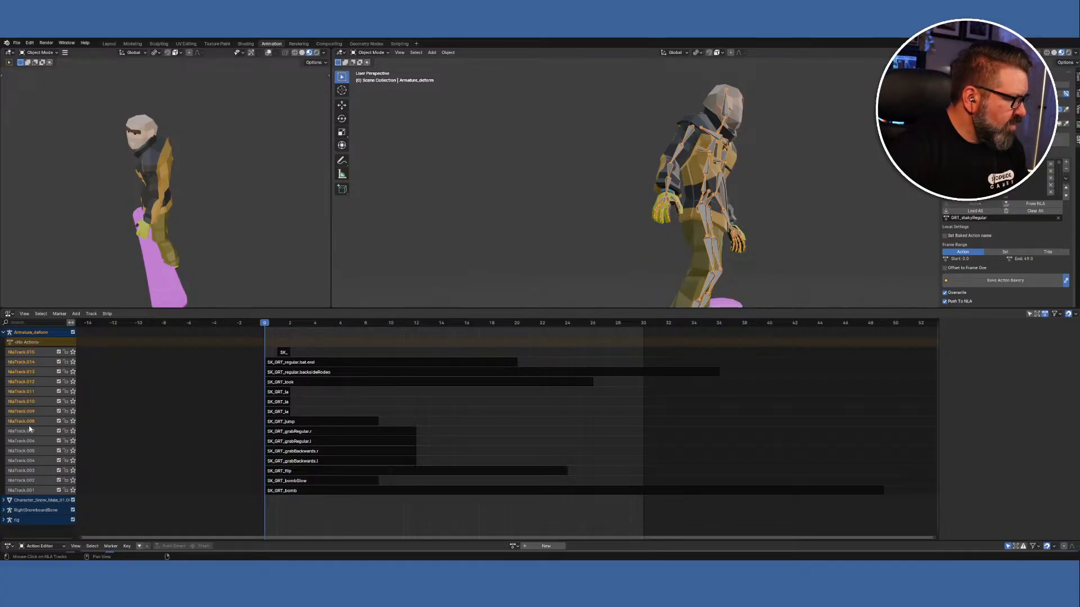
Add NlaTrack.005 through NlaTrack.002 and delete the remaining selected tracks.
left_click(28, 451, "shift")
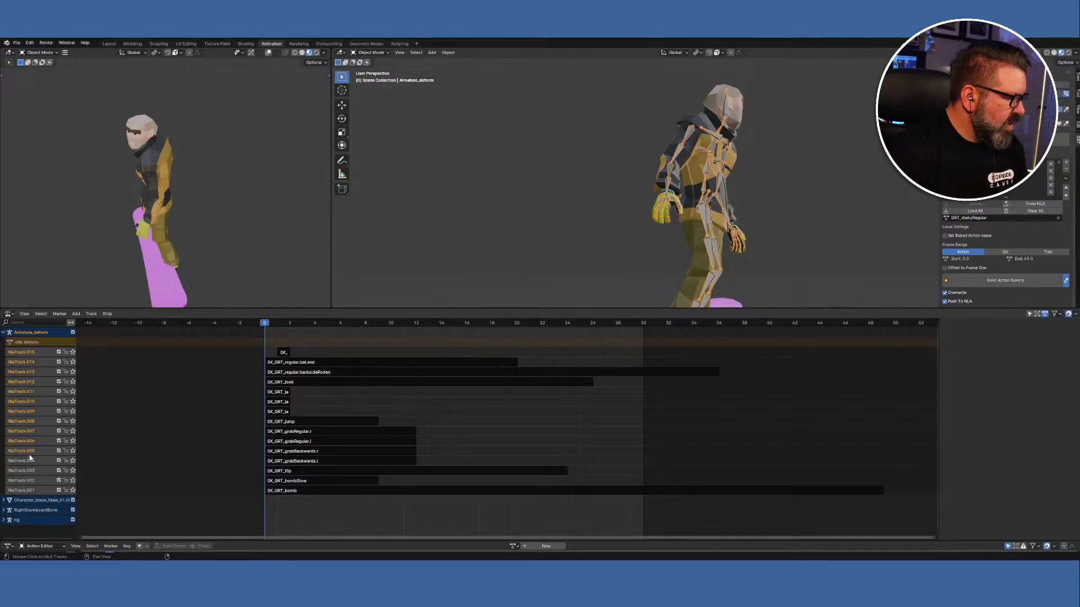
left_click(28, 460, "shift")
left_click(30, 470, "shift")
left_click(32, 481, "shift")
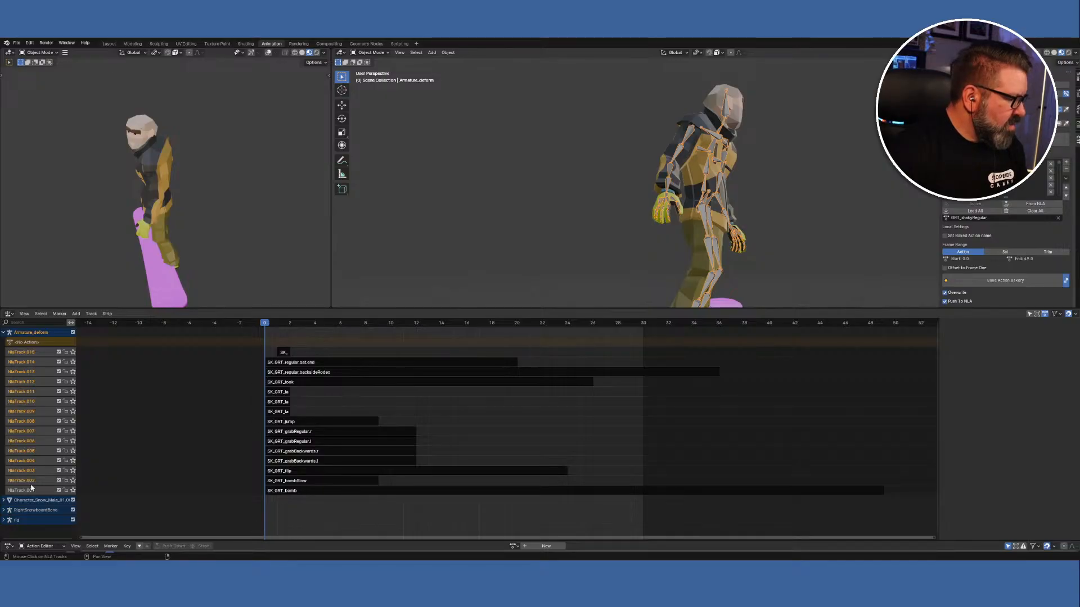
right_click(32, 490)
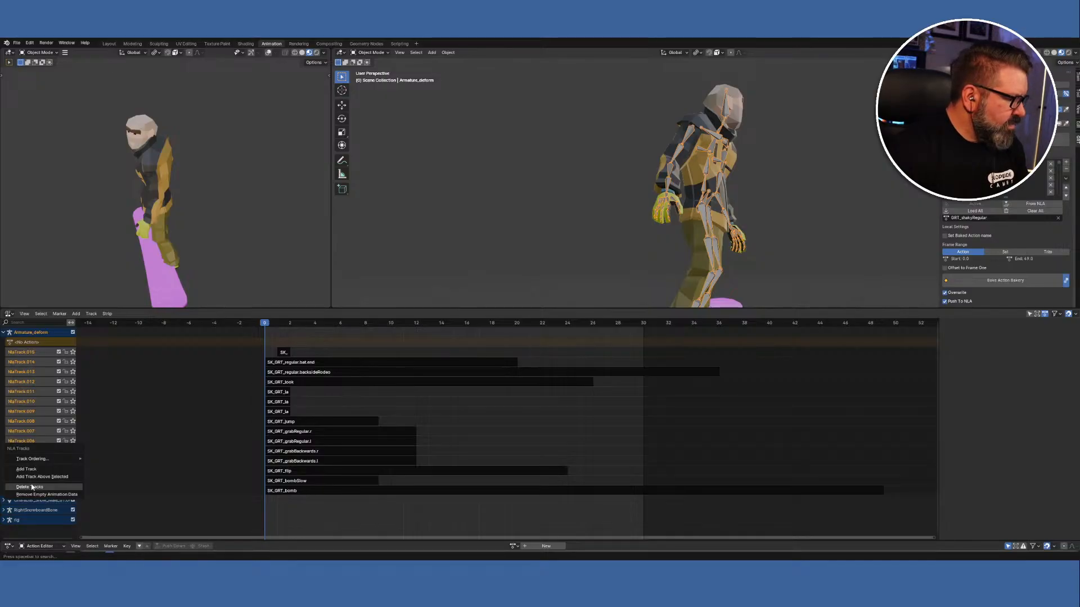
left_click(32, 488)
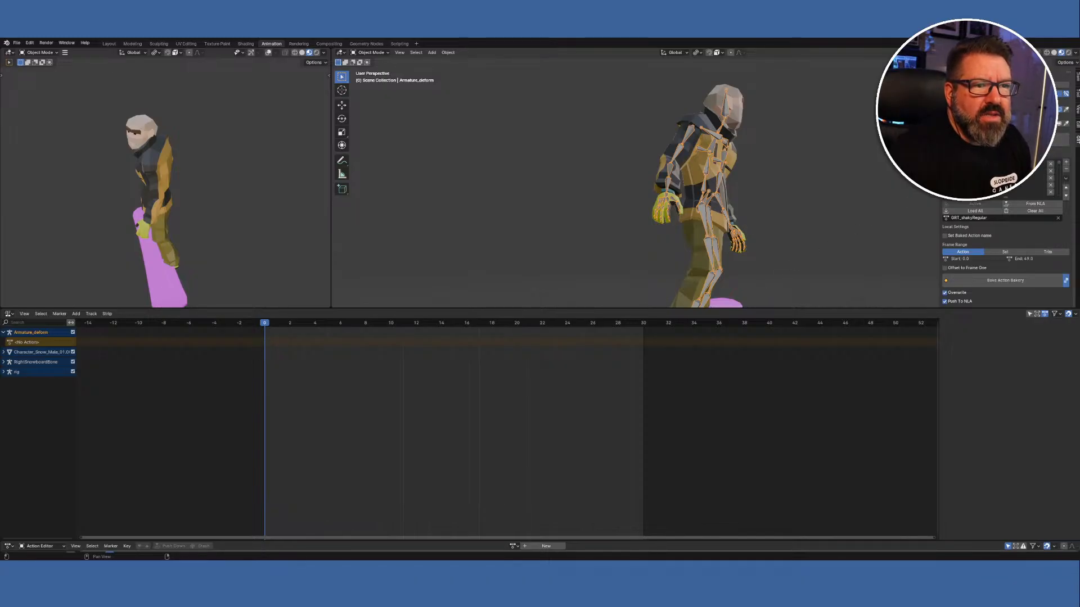
Switch the sidebar to the rigifiedCharacter control rig and open the Bake Action Bakery settings.
left_click(1007, 84)
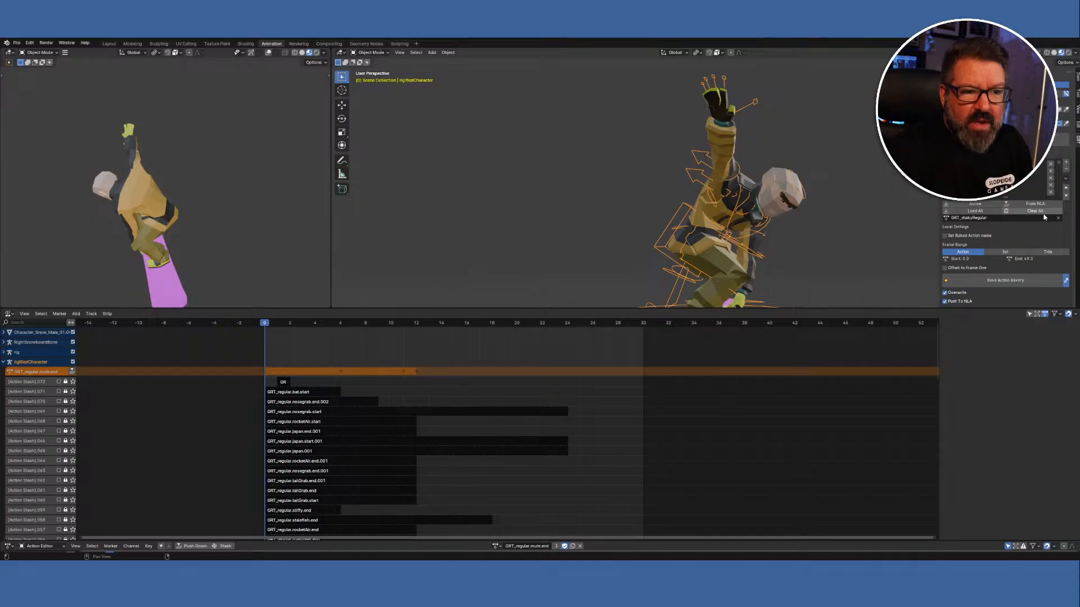
left_click(1009, 284)
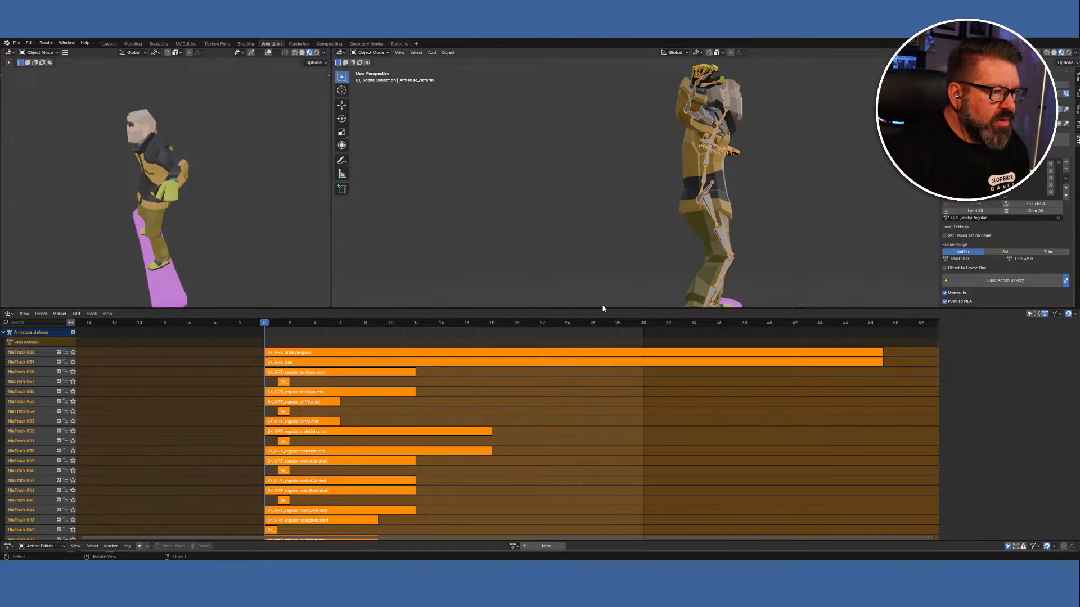
Enlarge the 3D view, face the snowboarder front-on, and select its body mesh plus deform armature.
left_click_drag(602, 309, 602, 368)
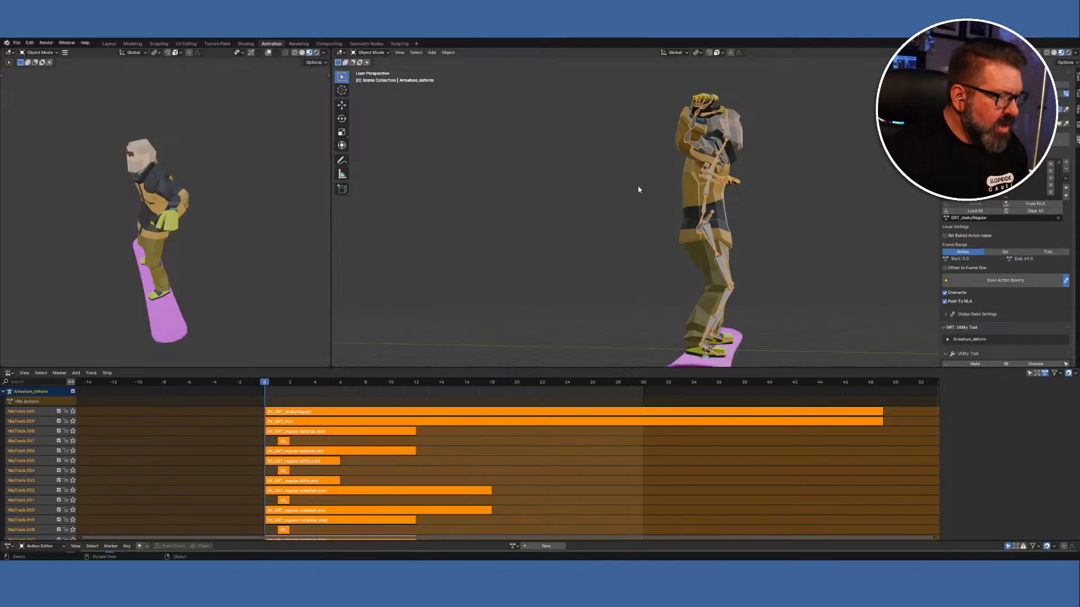
key("q")
left_click(487, 165)
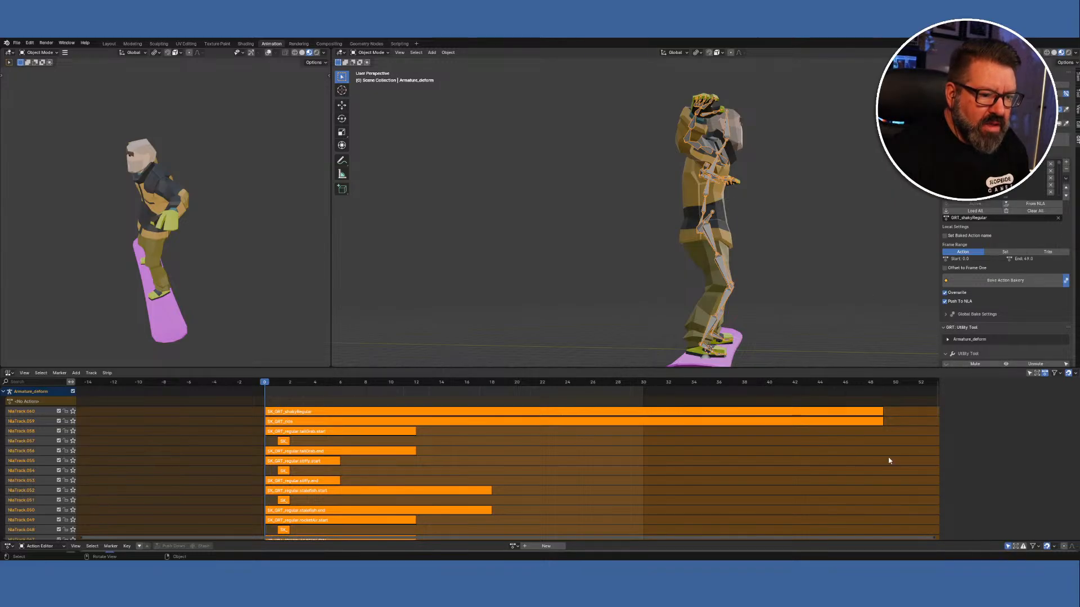
middle_click_drag(600, 248, 506, 251)
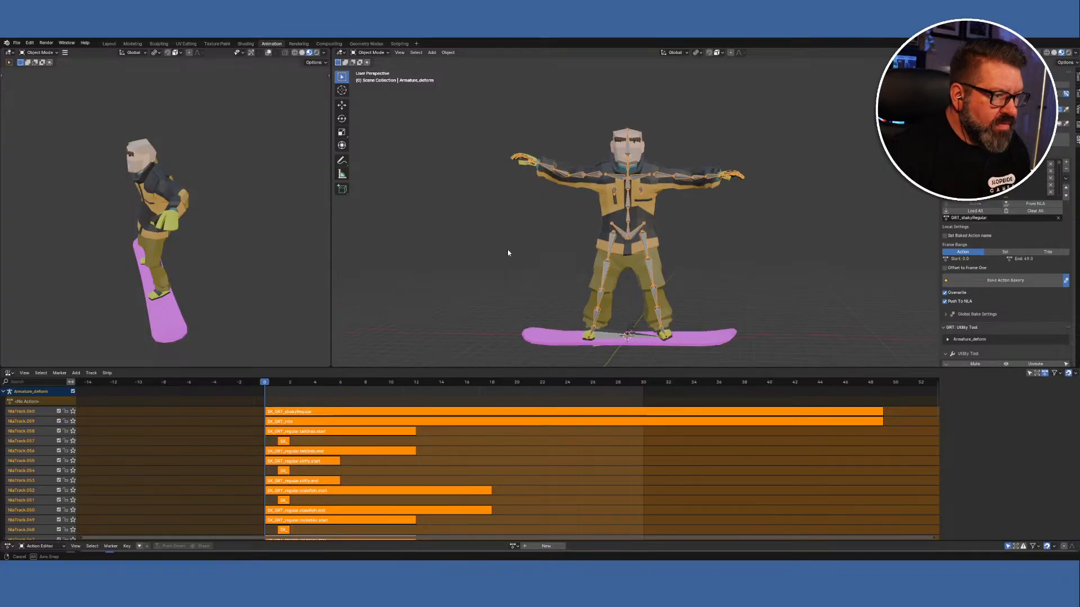
left_click(605, 207)
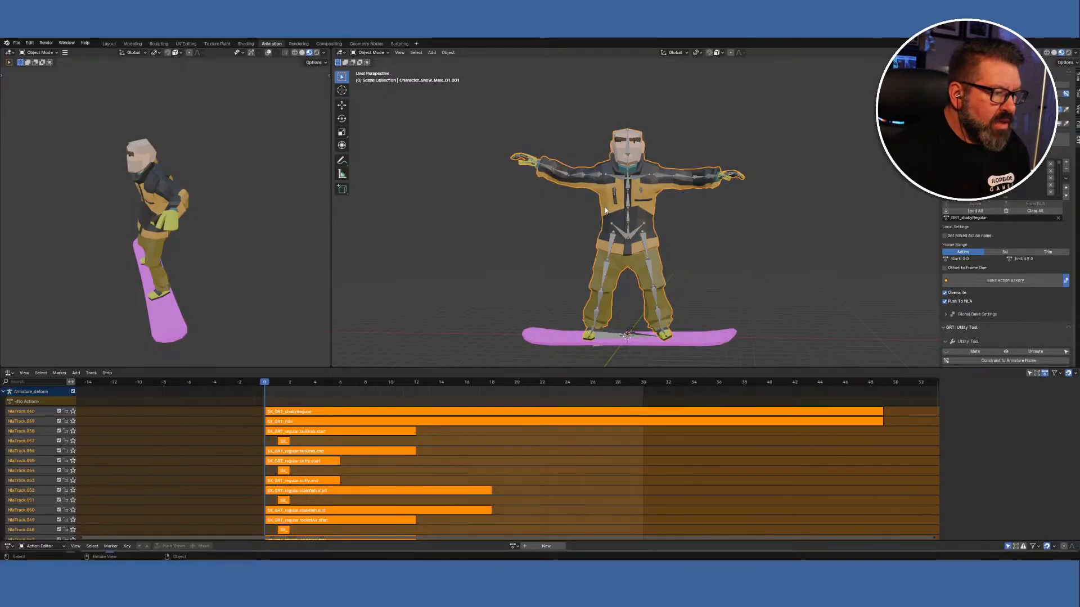
left_click(599, 173, "shift")
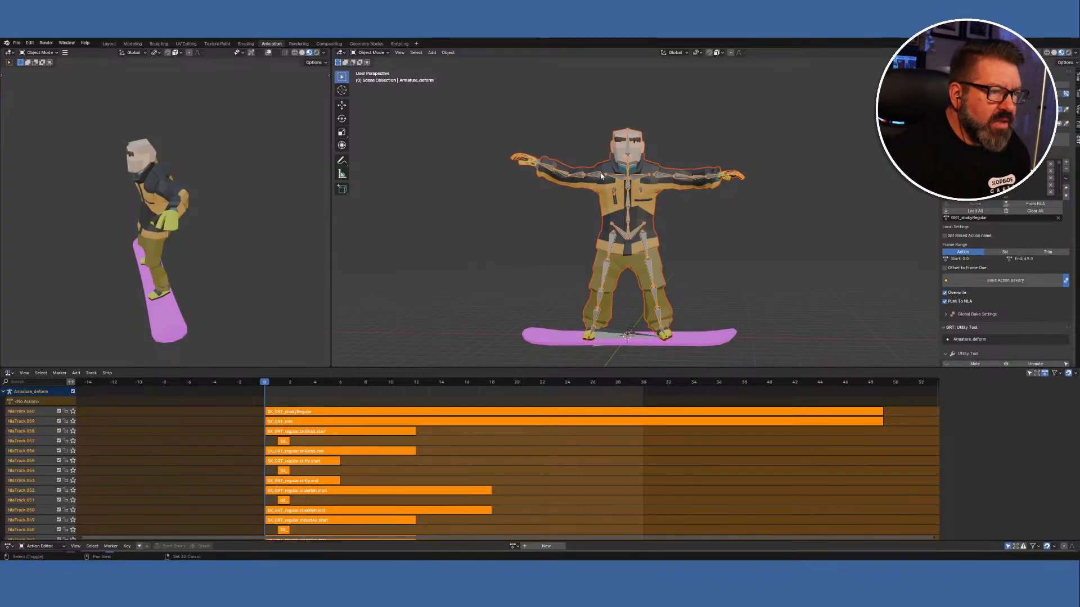
Choose FBX (.fbx) from Quick Favorites to export the selected mesh and armature.
key("q")
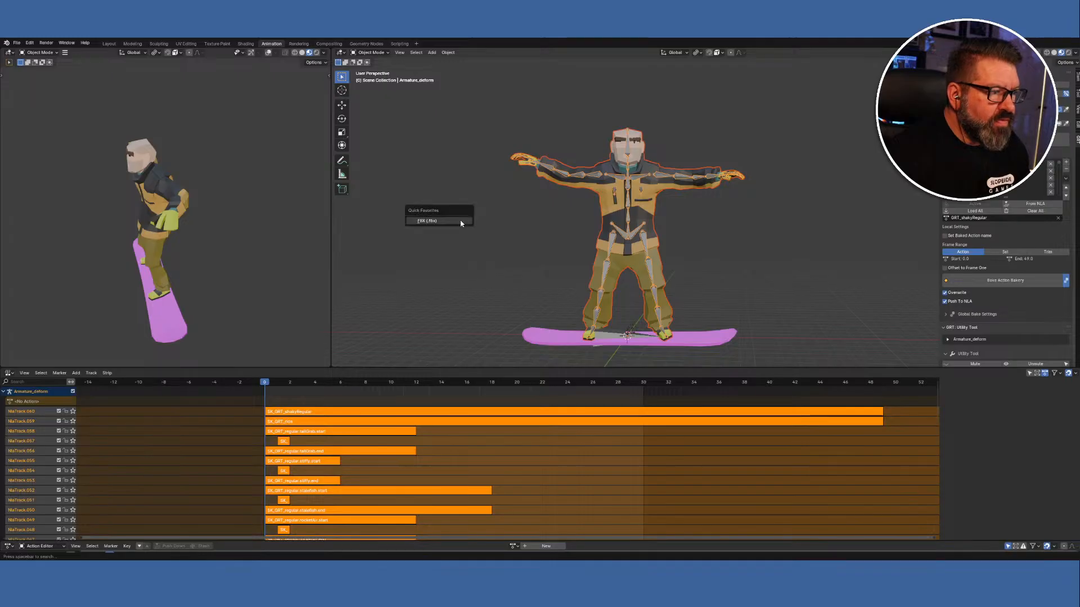
left_click(461, 223)
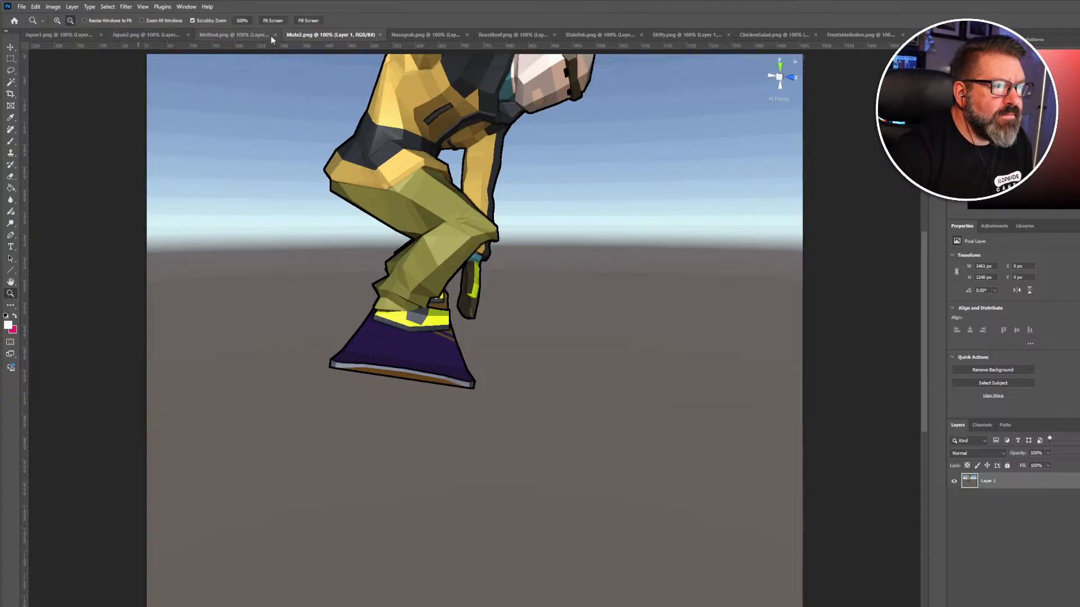
Switch to the Method.png screenshot in Photoshop.
left_click(237, 36)
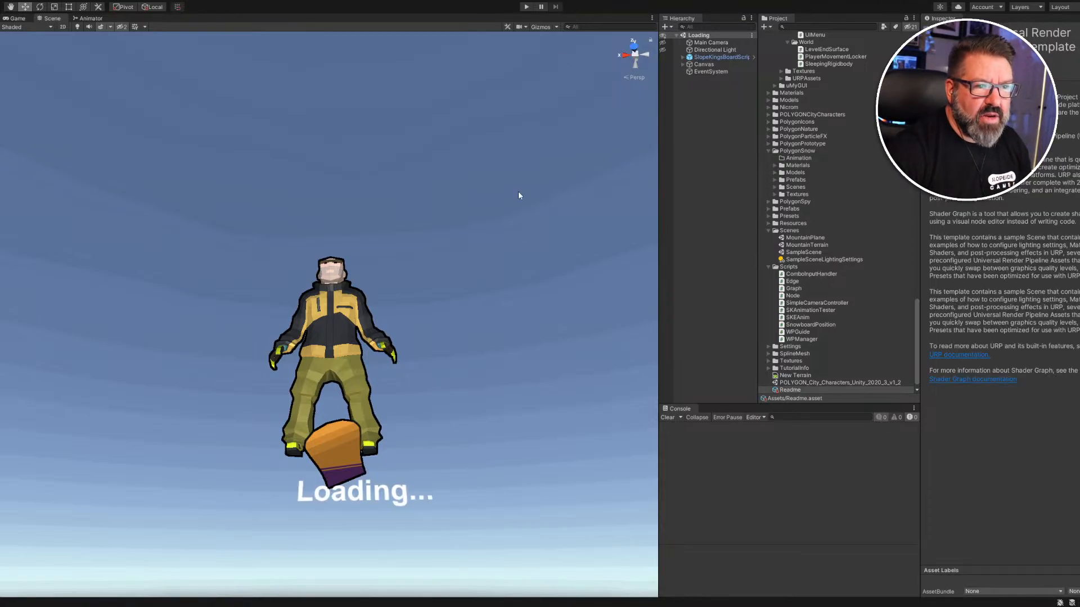
Select SKAnimImporter4 in the Project window to list its SK_GRT clips in the Inspector.
middle_click_drag(482, 193, 458, 223)
left_click_drag(459, 223, 448, 292, "alt")
scroll(861, 131, "up", 15)
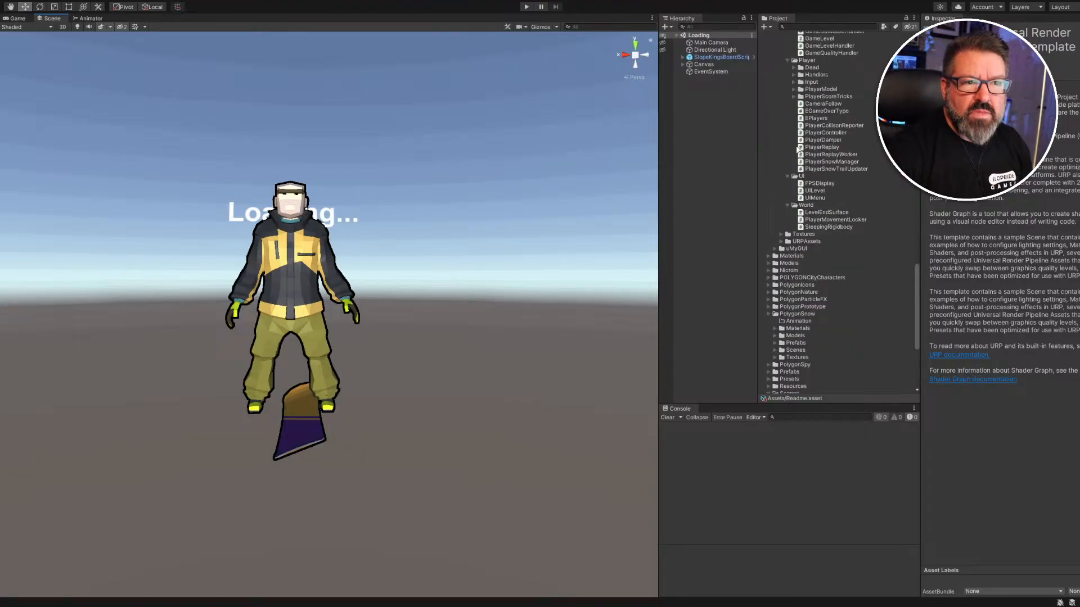
scroll(838, 112, "up", 10)
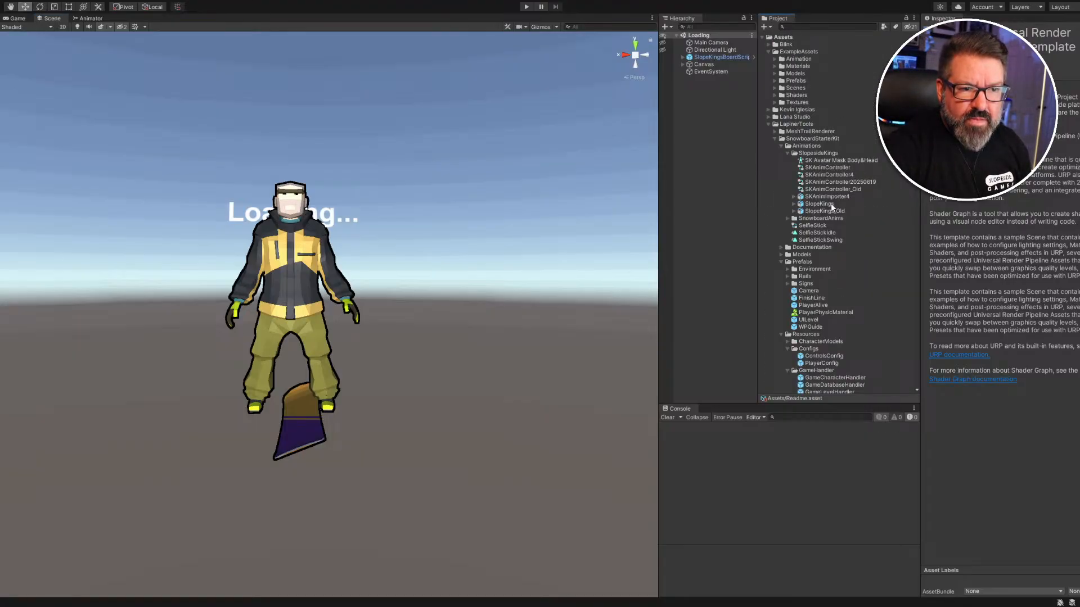
left_click(832, 197)
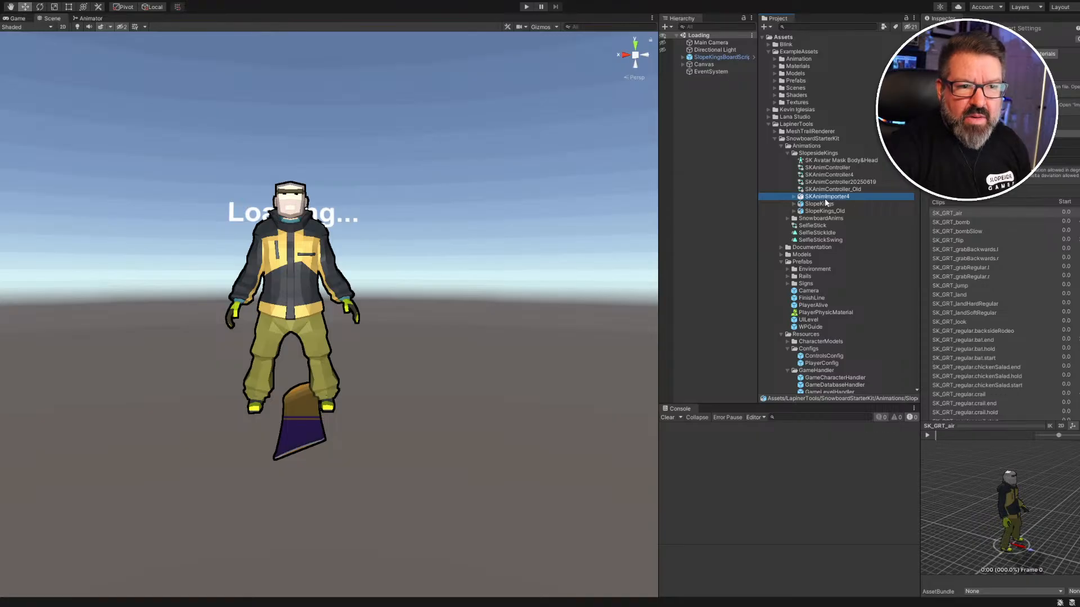
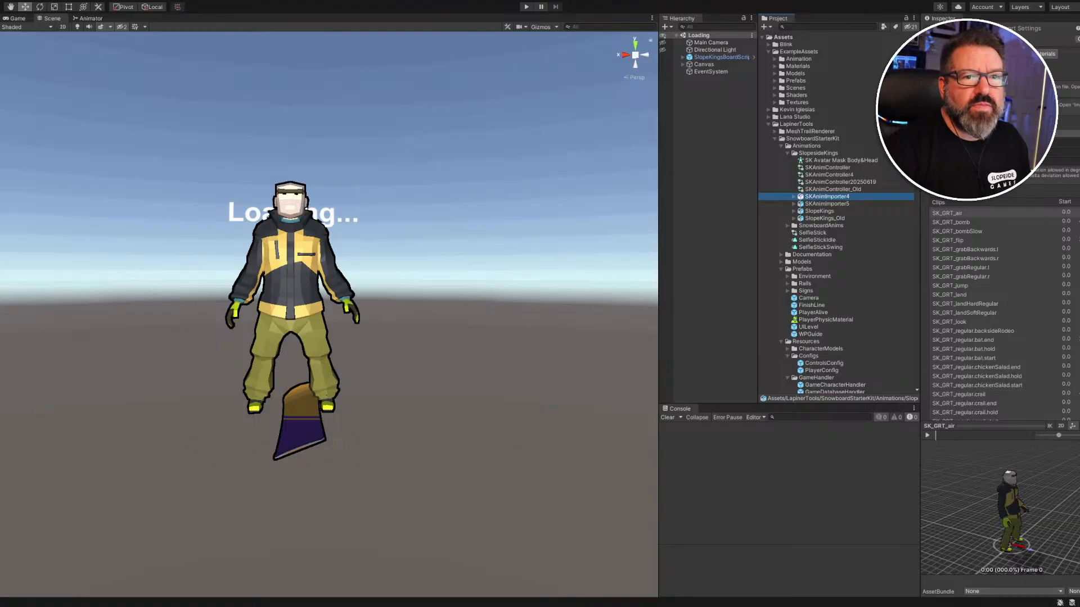
Select SKAnimImporter5 and review its Model, Rig and Animation tabs, including the SK_GRT clip list.
left_click(838, 204)
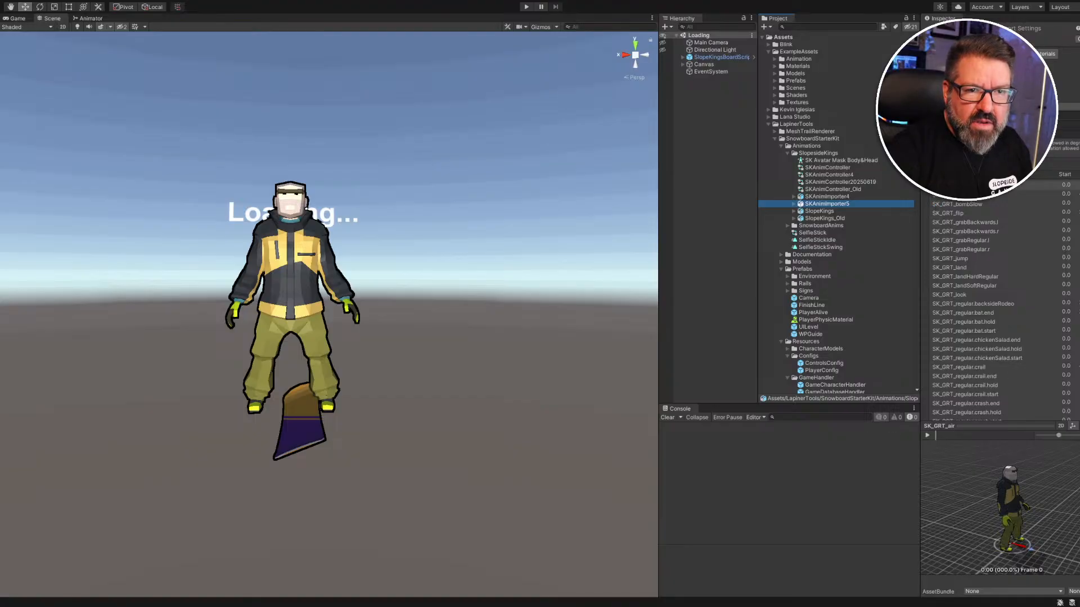
left_click(960, 54)
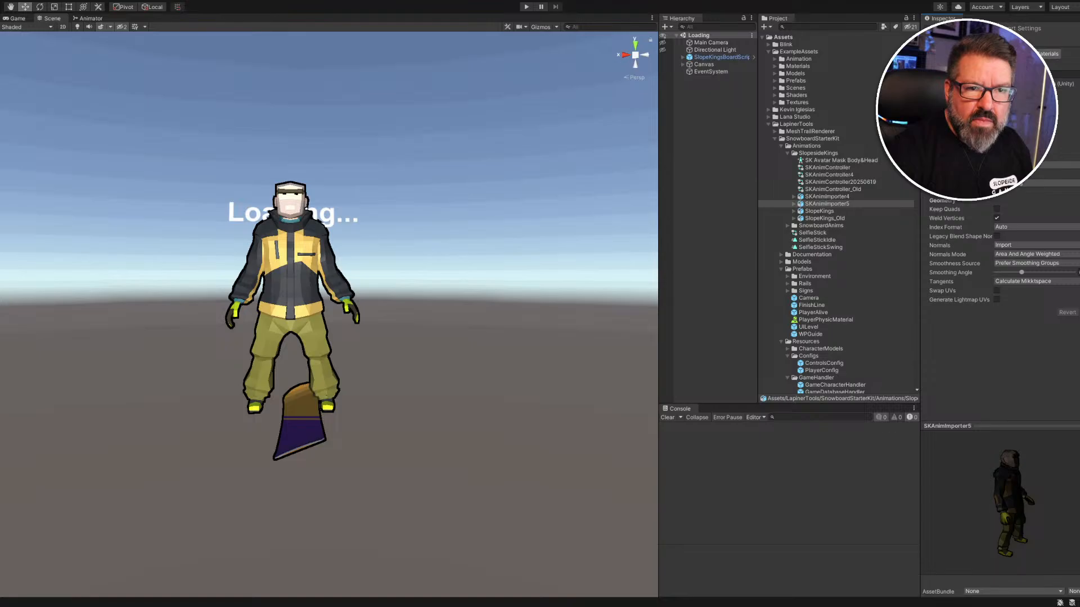
left_click(982, 54)
left_click(1012, 78)
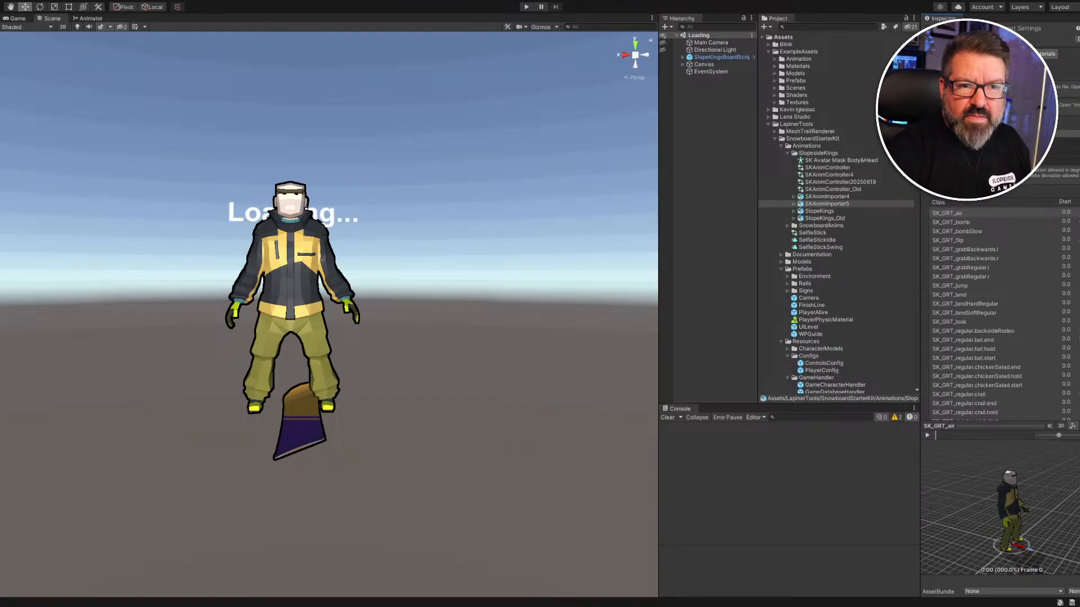
scroll(981, 219, "down", 10)
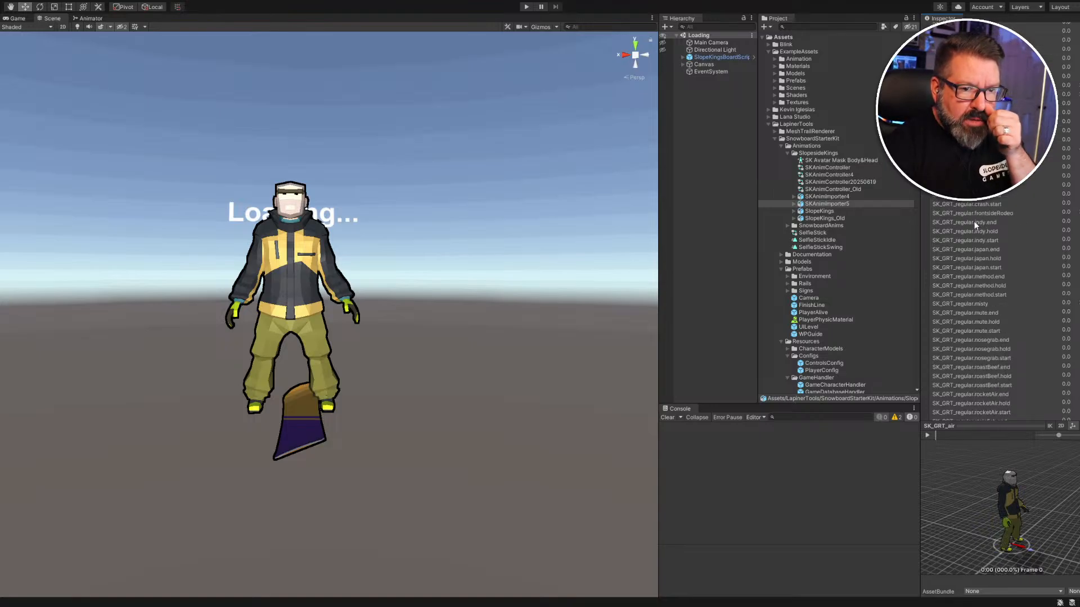
scroll(1001, 211, "up", 10)
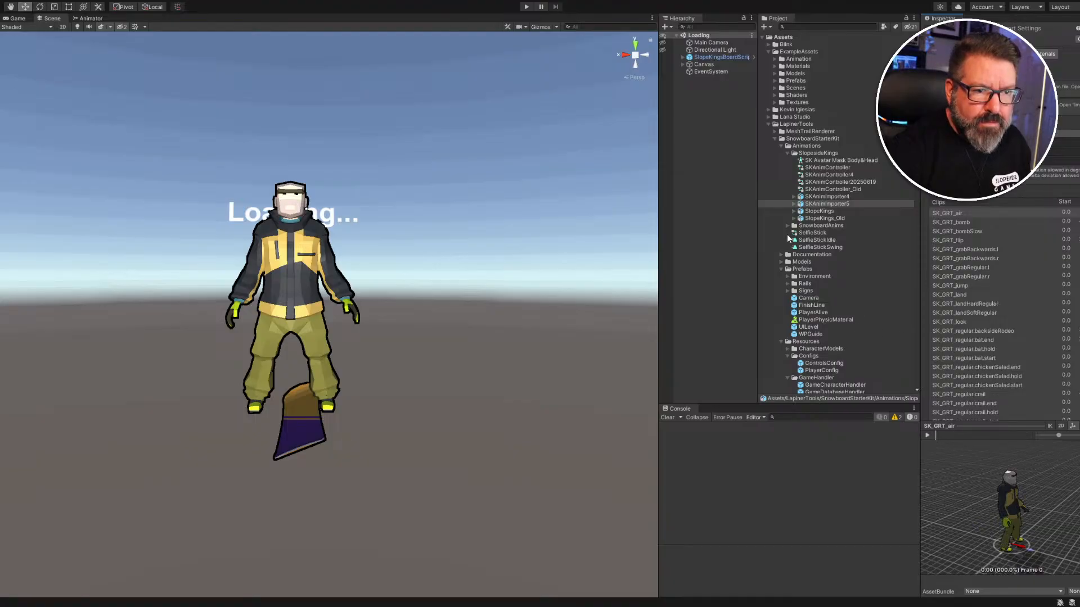
Expand SKAnimImporter5 and preview the SK_GRT_regular.mute.end and crail.hold clips.
left_click(794, 204)
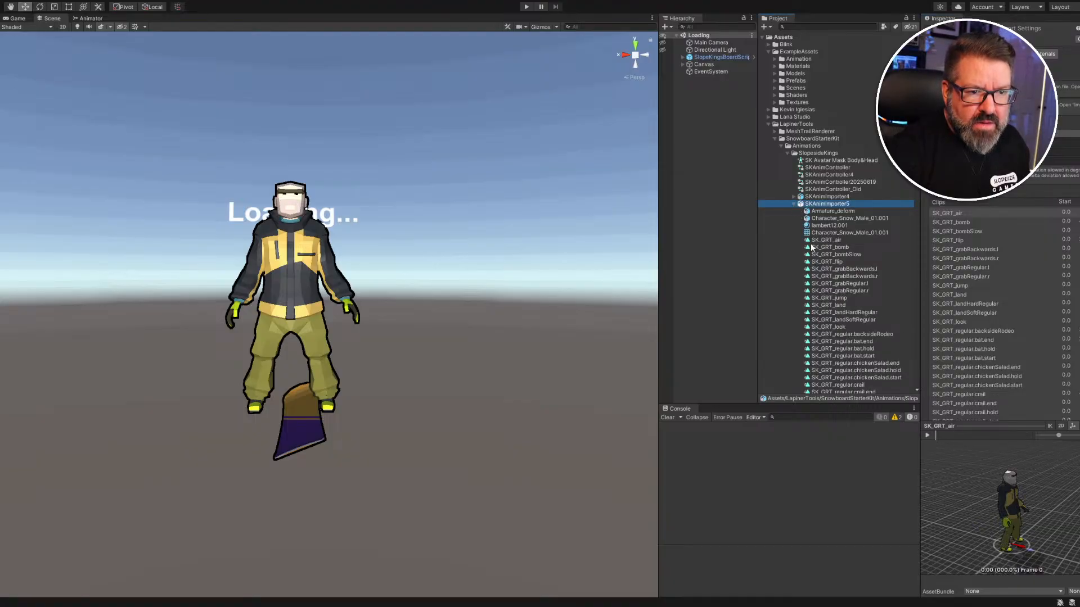
scroll(835, 274, "down", 5)
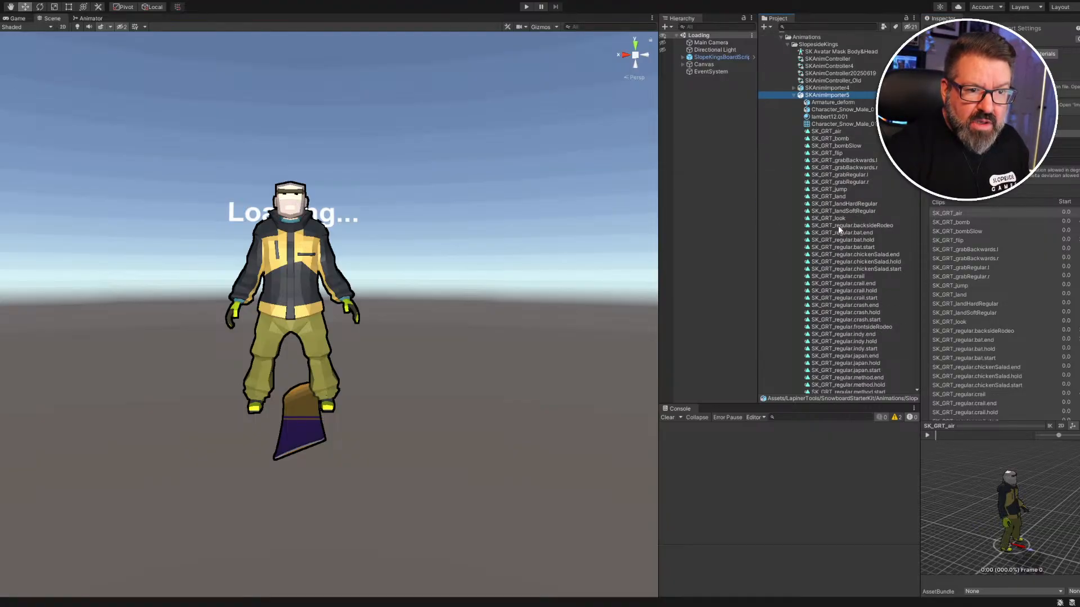
scroll(838, 226, "down", 5)
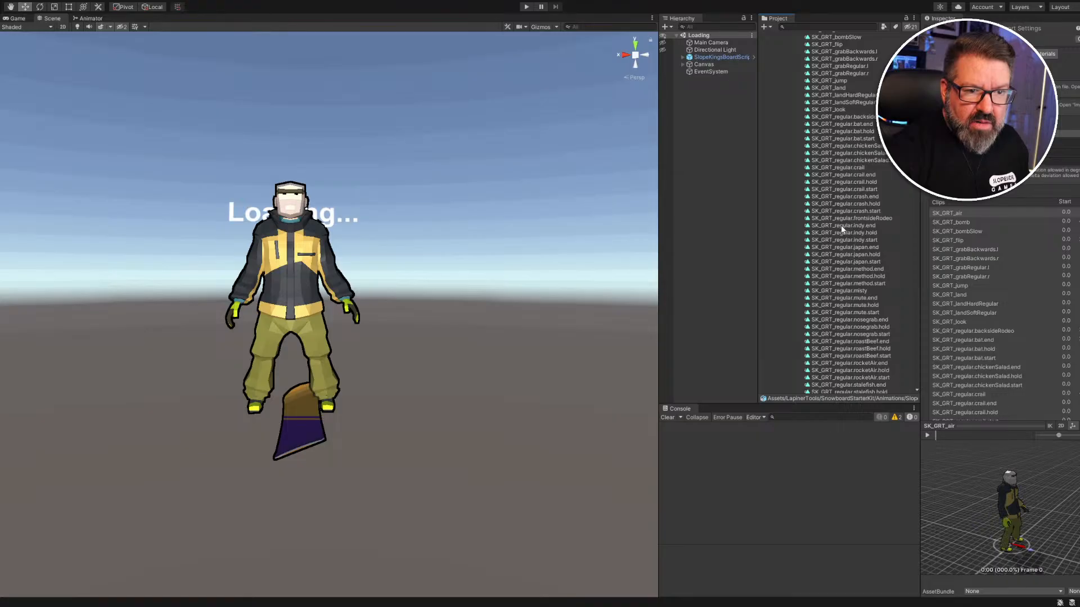
scroll(858, 259, "down", 4)
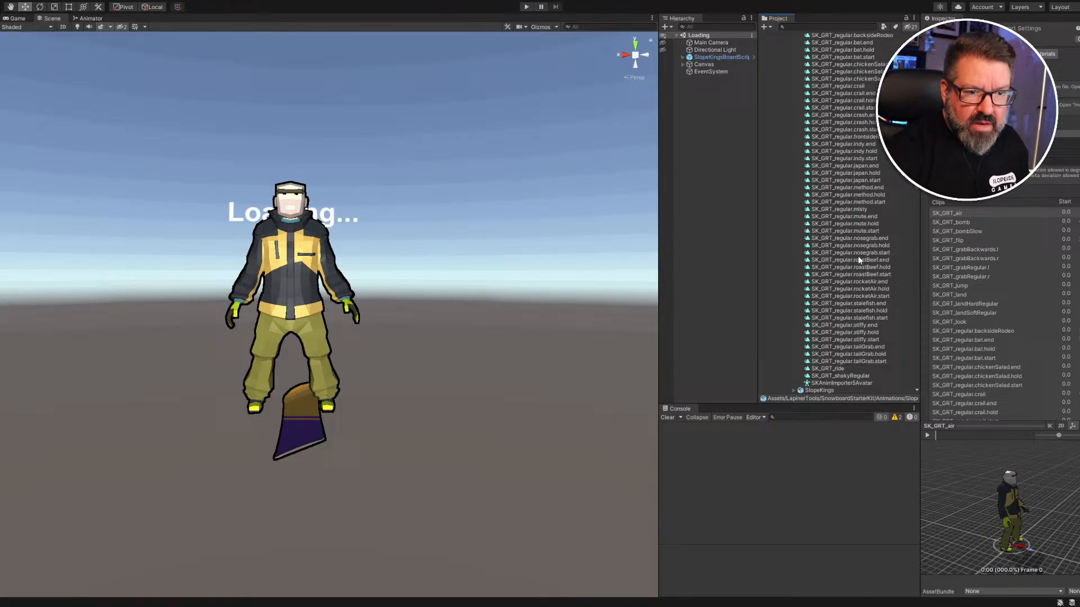
left_click(863, 218)
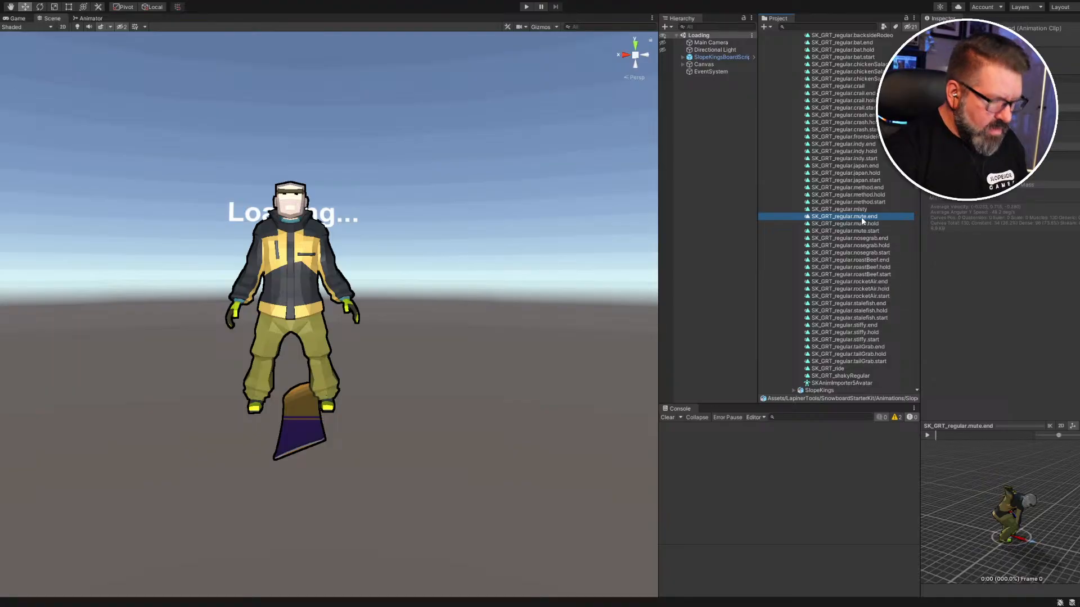
scroll(861, 217, "up", 8)
left_click(855, 274)
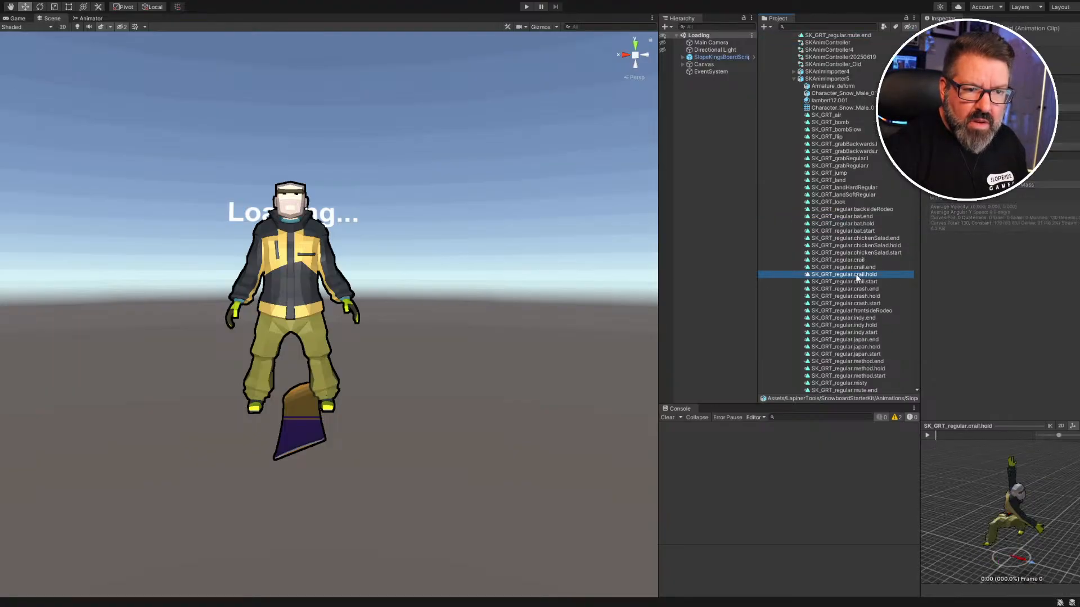
scroll(856, 264, "up", 5)
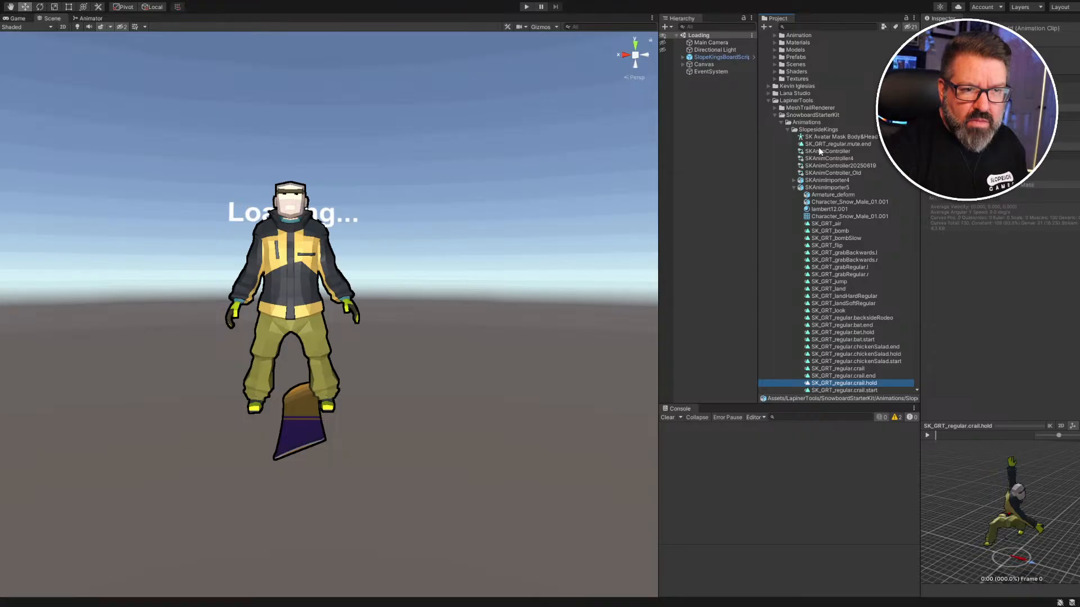
scroll(830, 207, "up", 1)
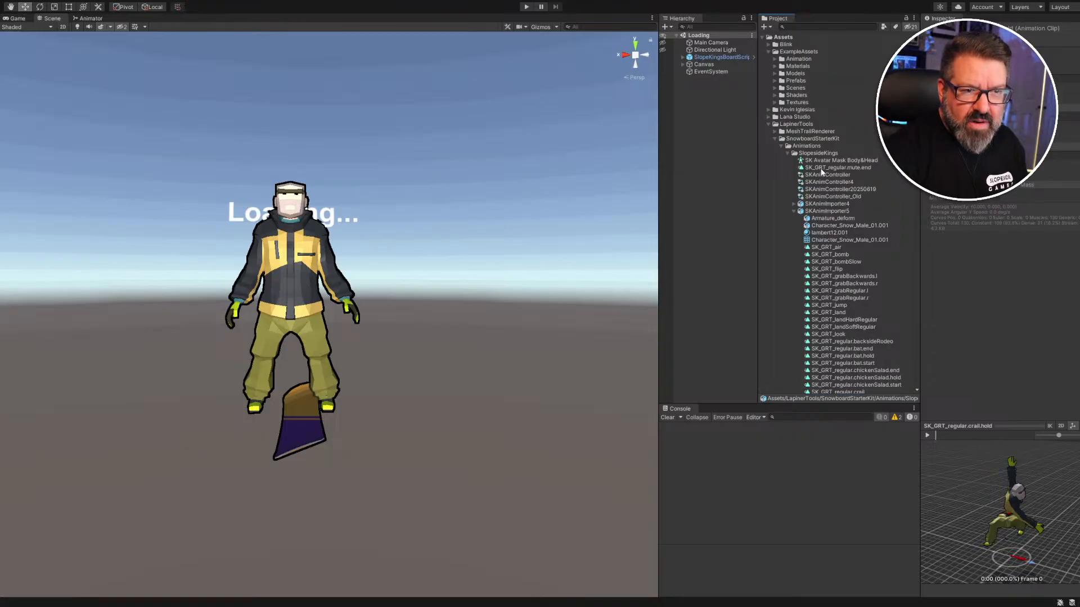
left_click(837, 169)
scroll(845, 248, "down", 10)
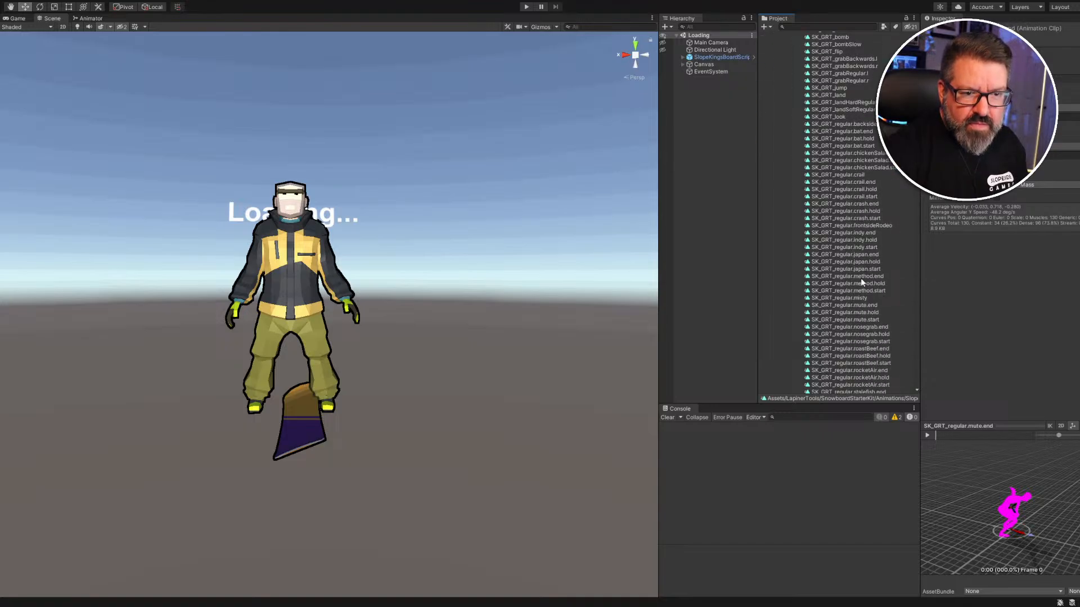
Duplicate the SK_GRT_regular.mute.hold and mute.start clips as standalone assets, then collapse SKAnimImporter5.
left_click(861, 313)
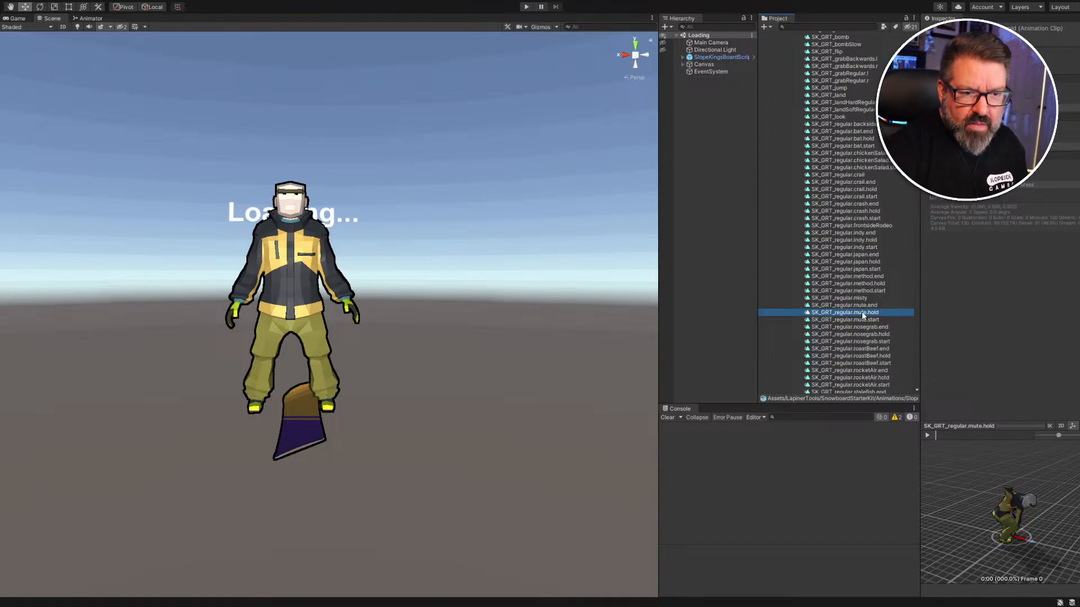
key("ctrl+d")
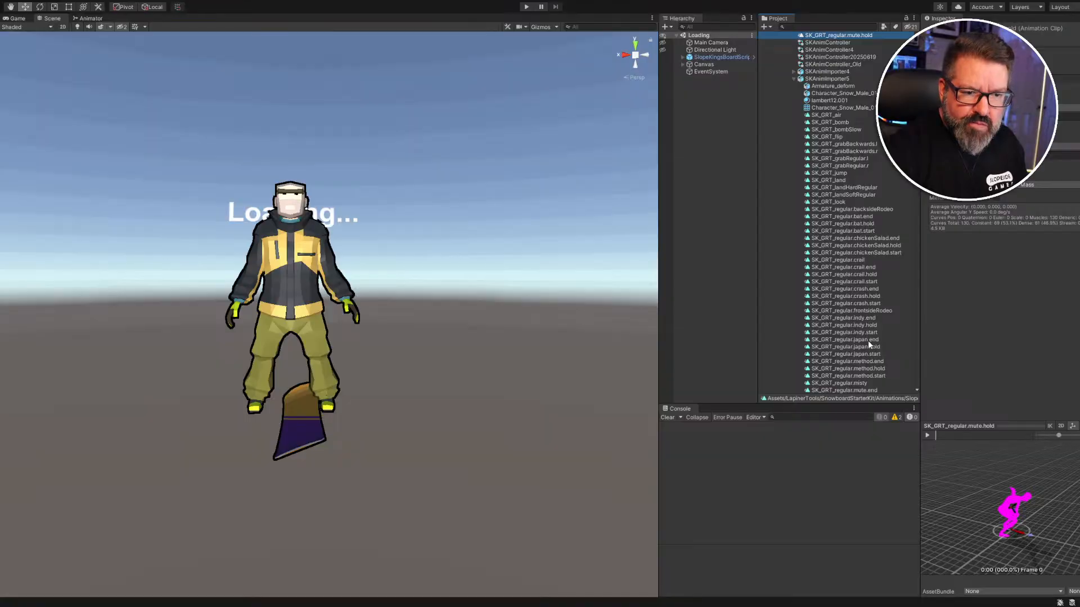
scroll(868, 340, "down", 5)
left_click(867, 296)
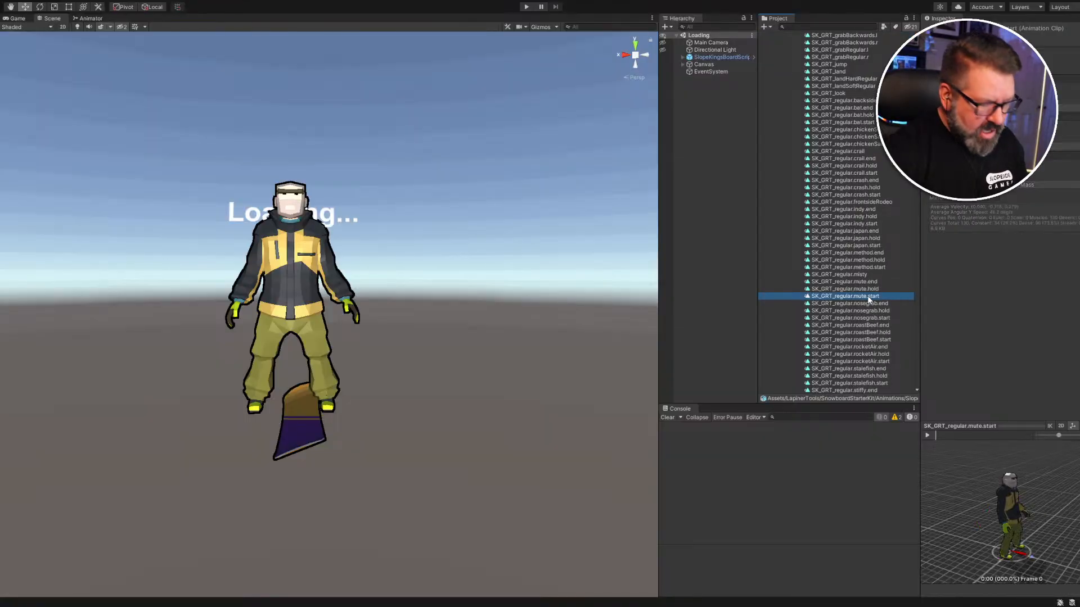
key("ctrl+d")
scroll(869, 286, "up", 6)
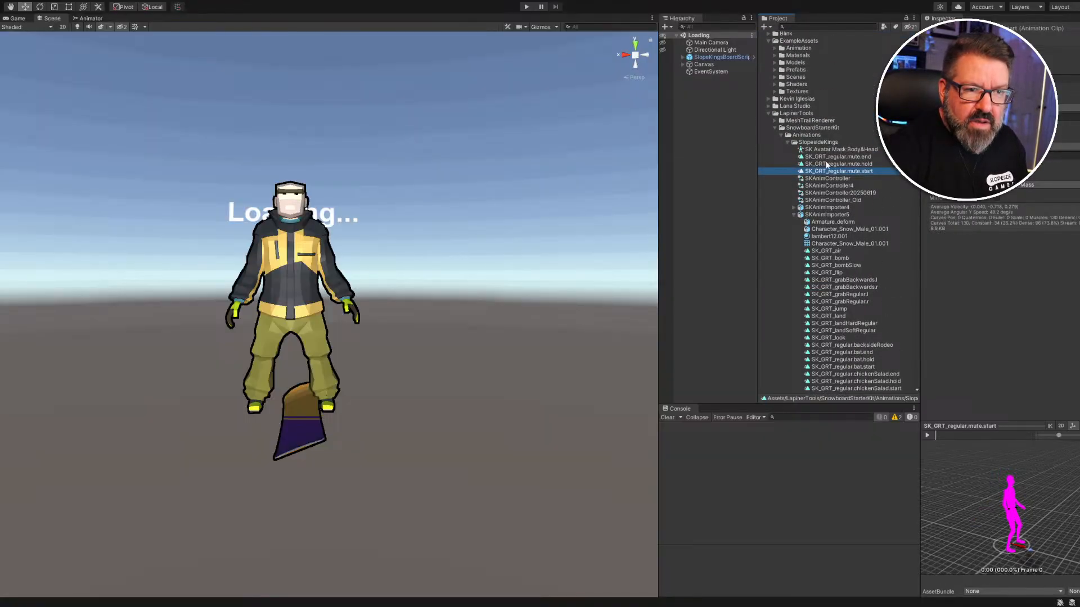
left_click(793, 215)
Trace SlopeKingsBoardScript's Animator controller to SKAnimController4 and select it in the Project.
left_click(683, 57)
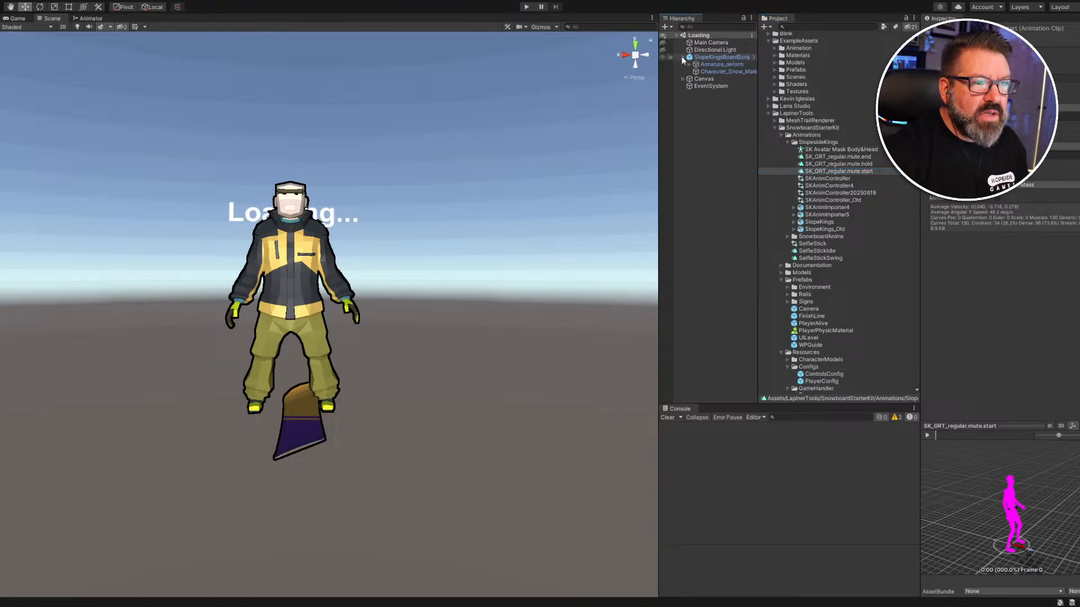
left_click(710, 57)
left_click(721, 64)
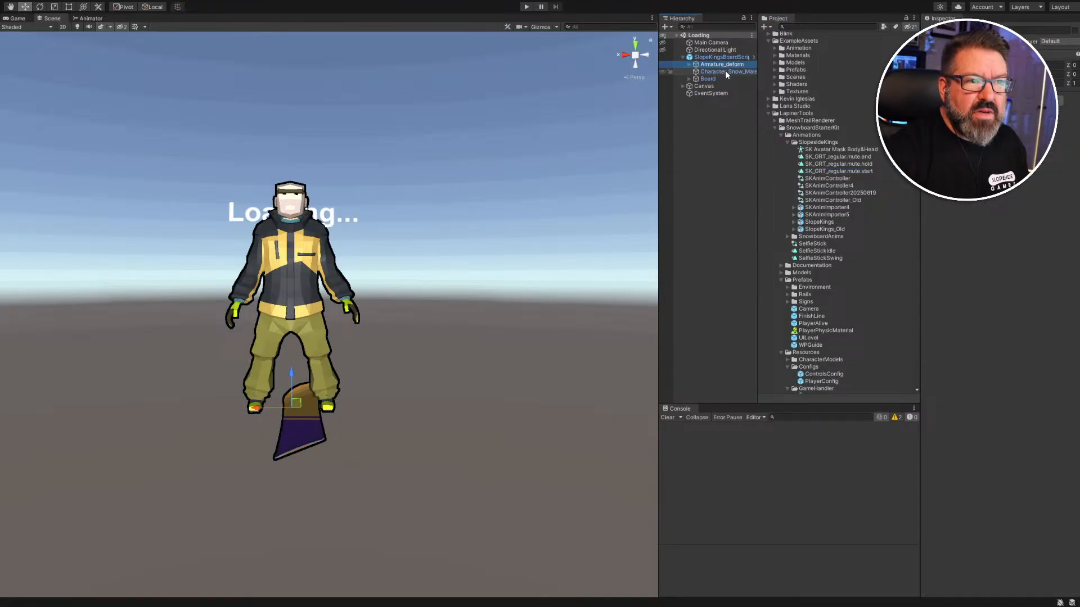
left_click(726, 72)
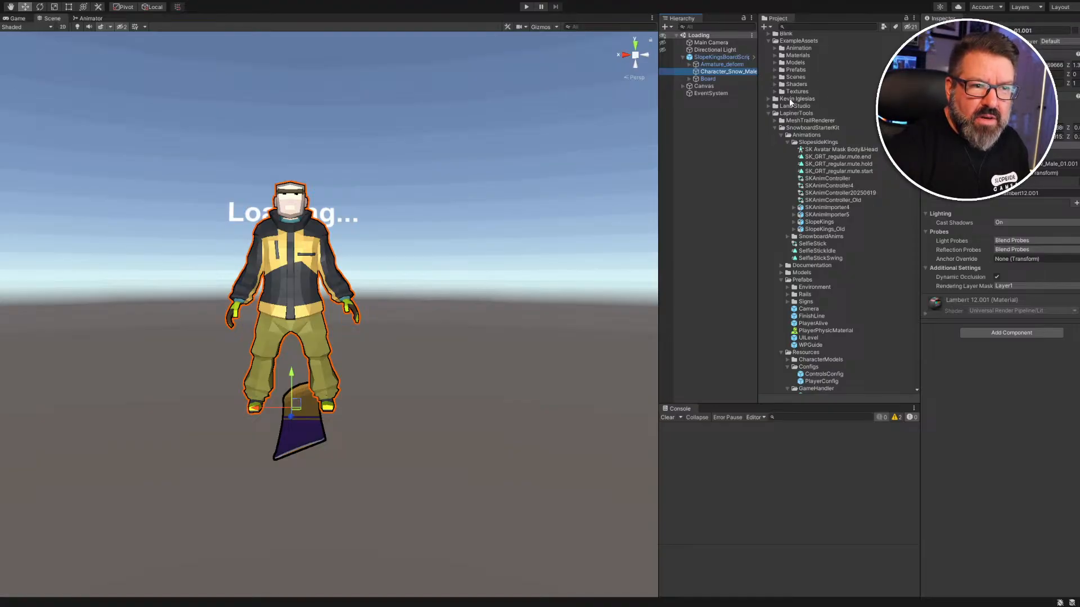
left_click(717, 59)
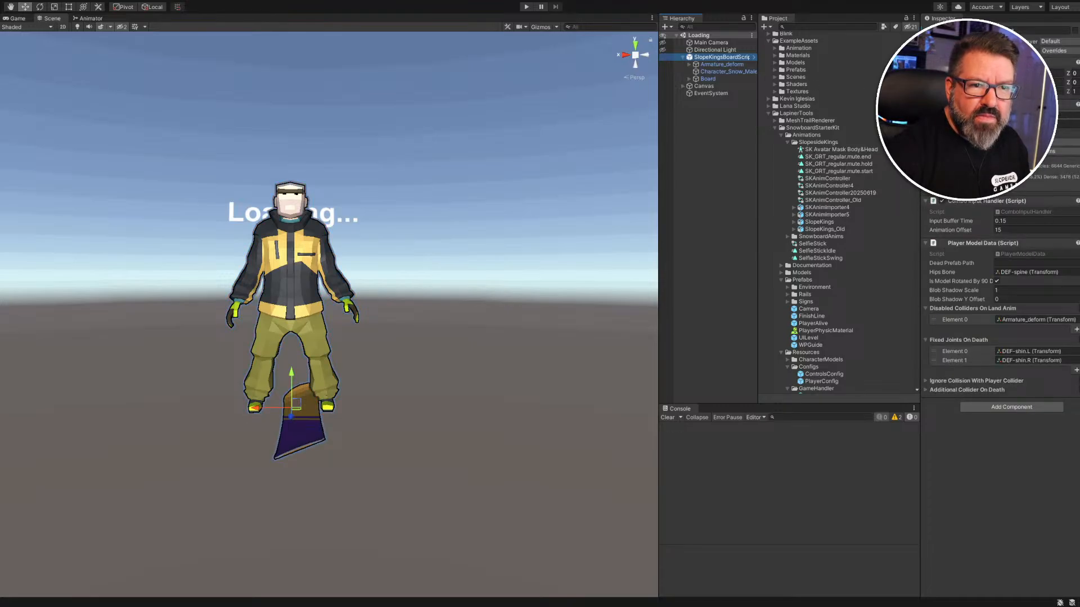
left_click(1035, 115)
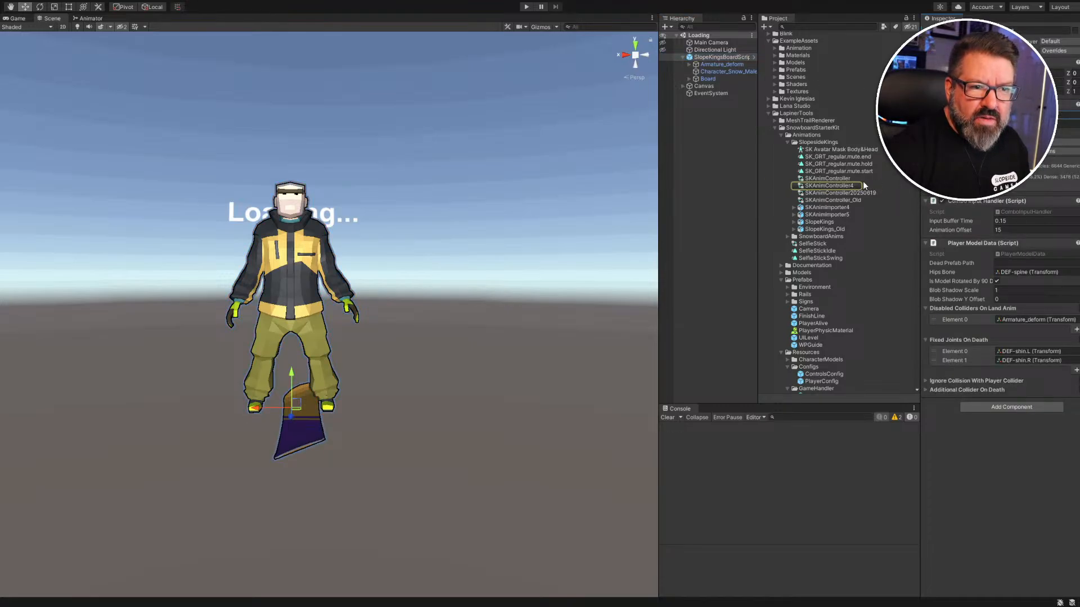
left_click(839, 187)
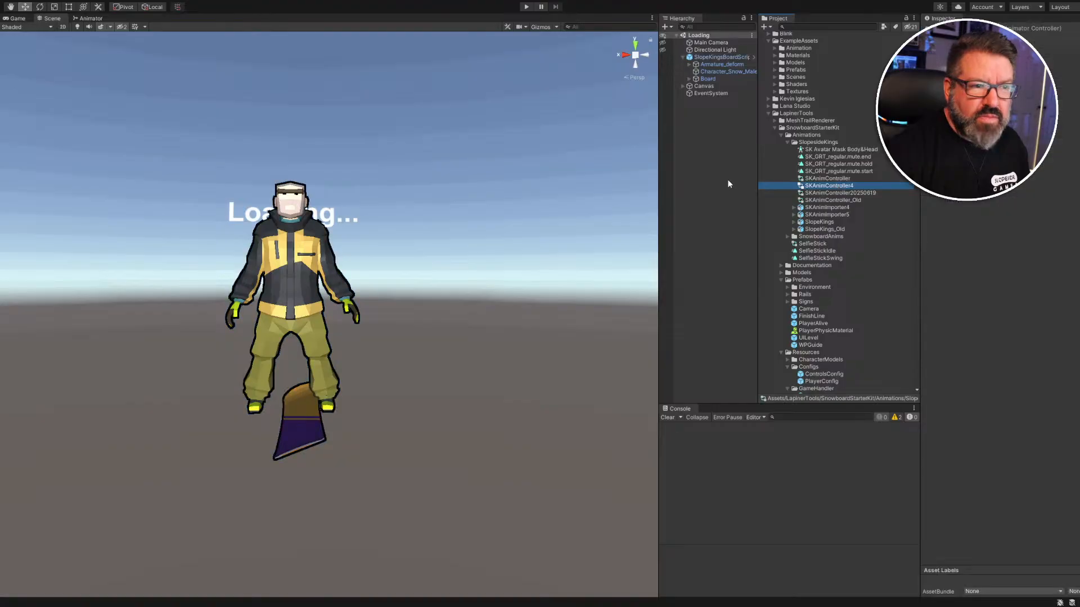
Open SKAnimController4's graph and set the SK_mute_start state's Motion to the mute.start clip.
double_click(830, 188)
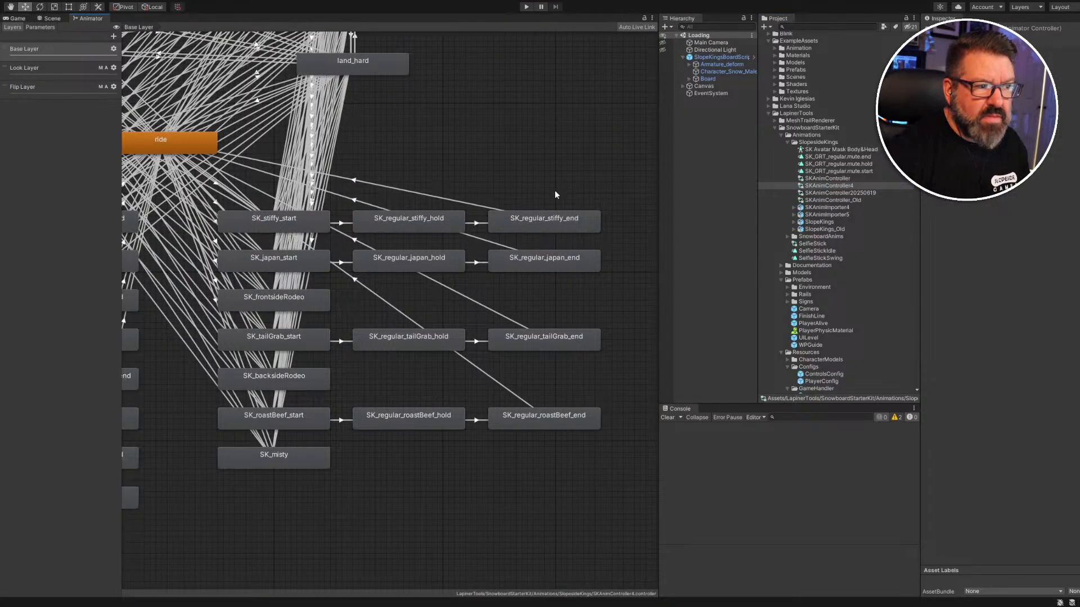
scroll(288, 288, "up", 3)
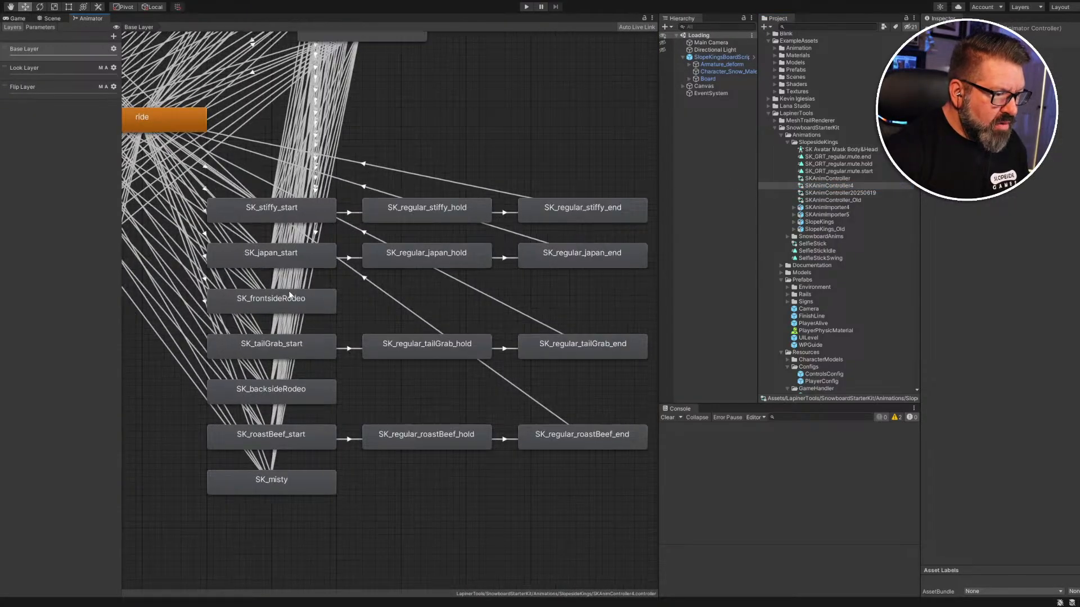
scroll(288, 289, "down", 3)
middle_click_drag(315, 189, 558, 174)
middle_click_drag(375, 230, 369, 205)
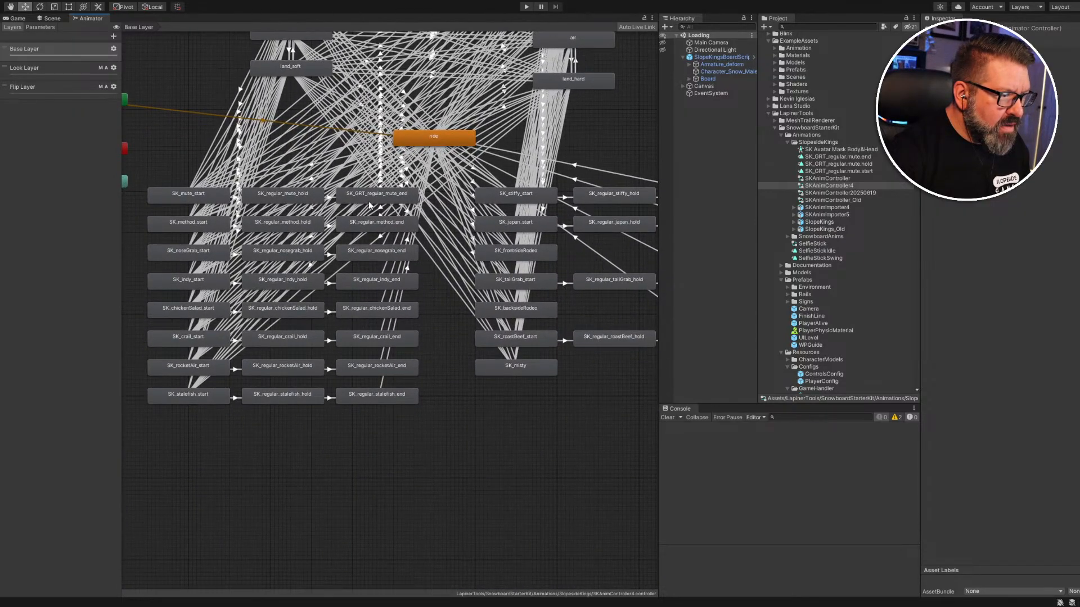
left_click(201, 196)
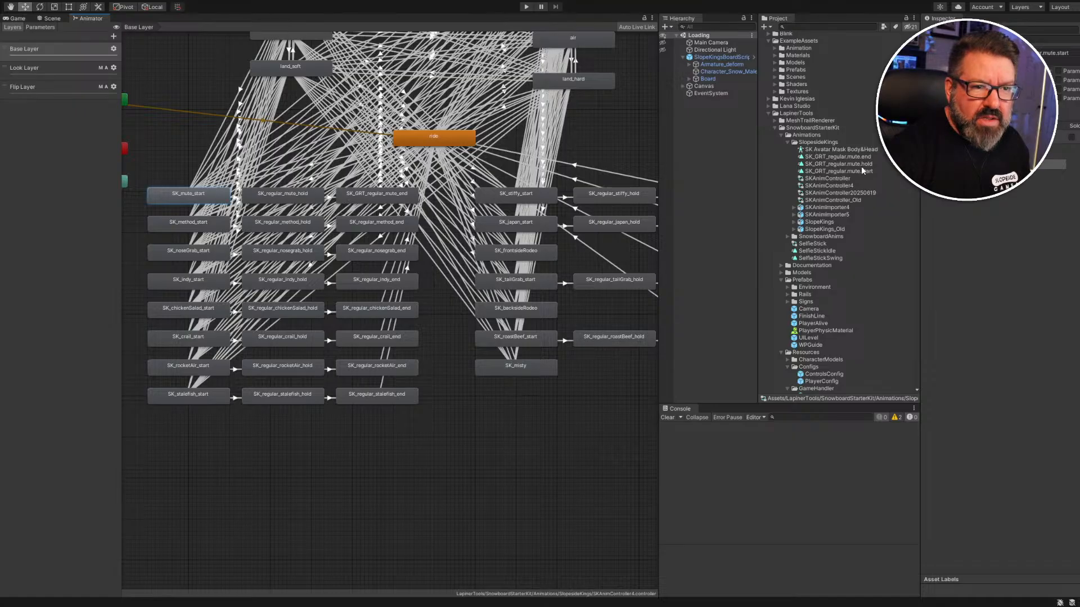
left_click_drag(857, 171, 1018, 53)
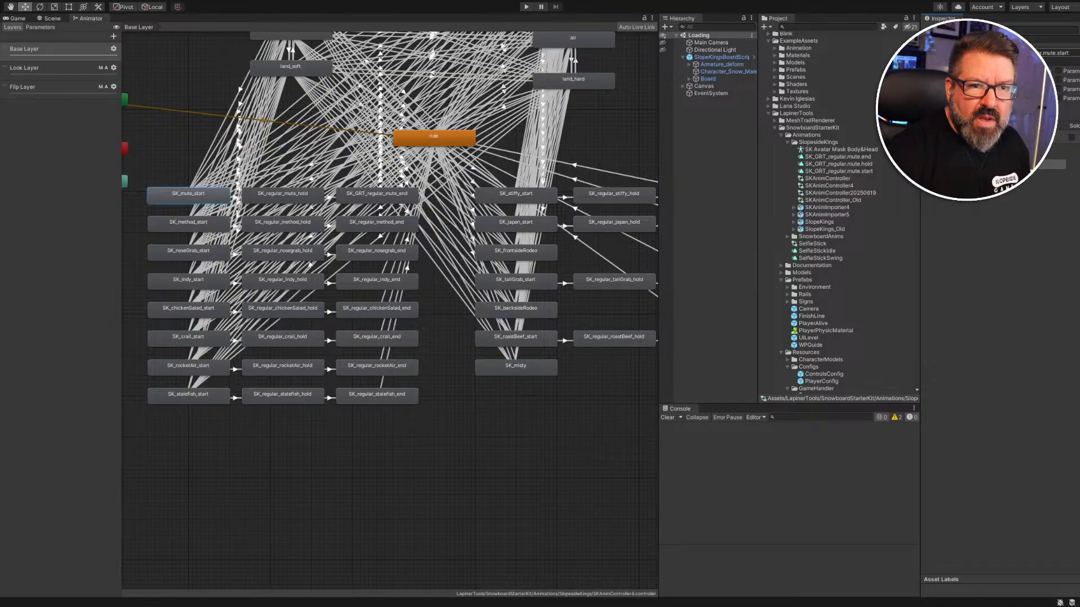
Rename the standalone mute.start clip to SK5_regular.mute.start.
left_click(838, 171)
key("F2")
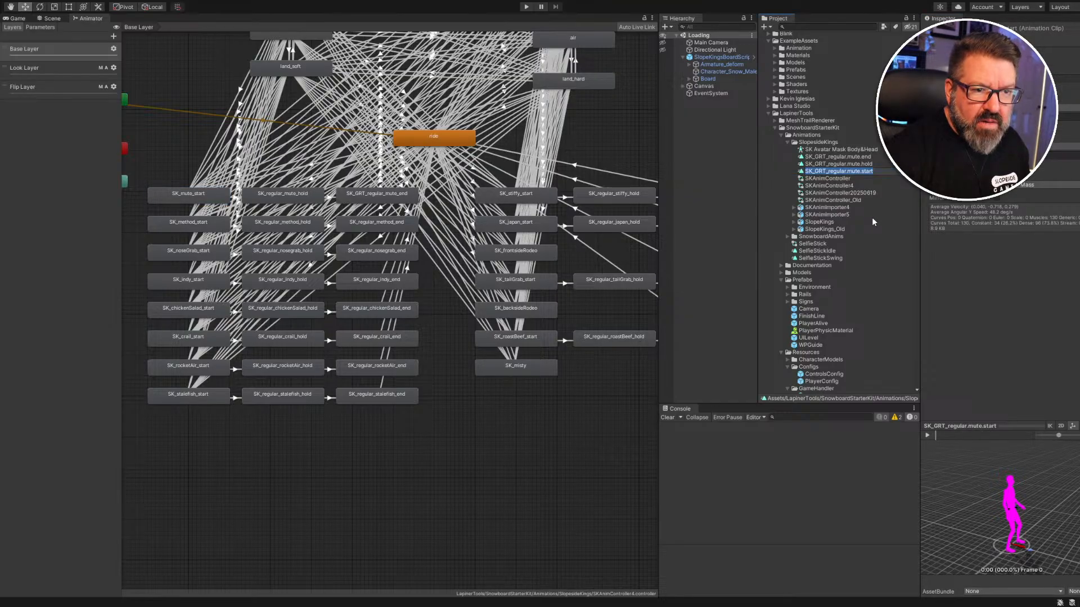
key("Delete")
key("Delete")
key("Delete")
key("Delete")
key("Delete")
key("Delete")
key("Delete")
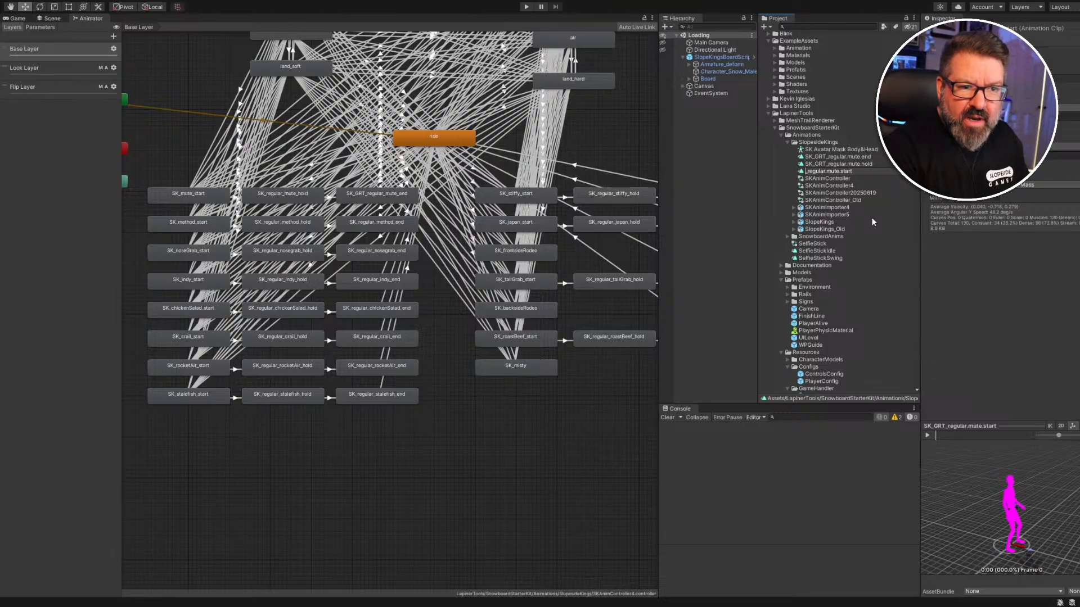
type("SK_")
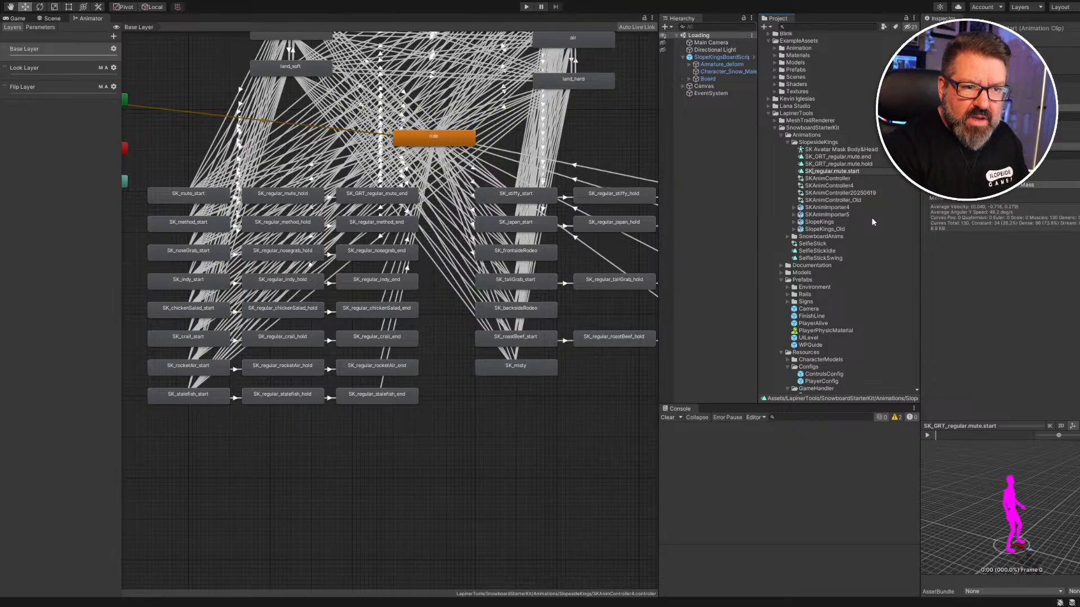
type("S")
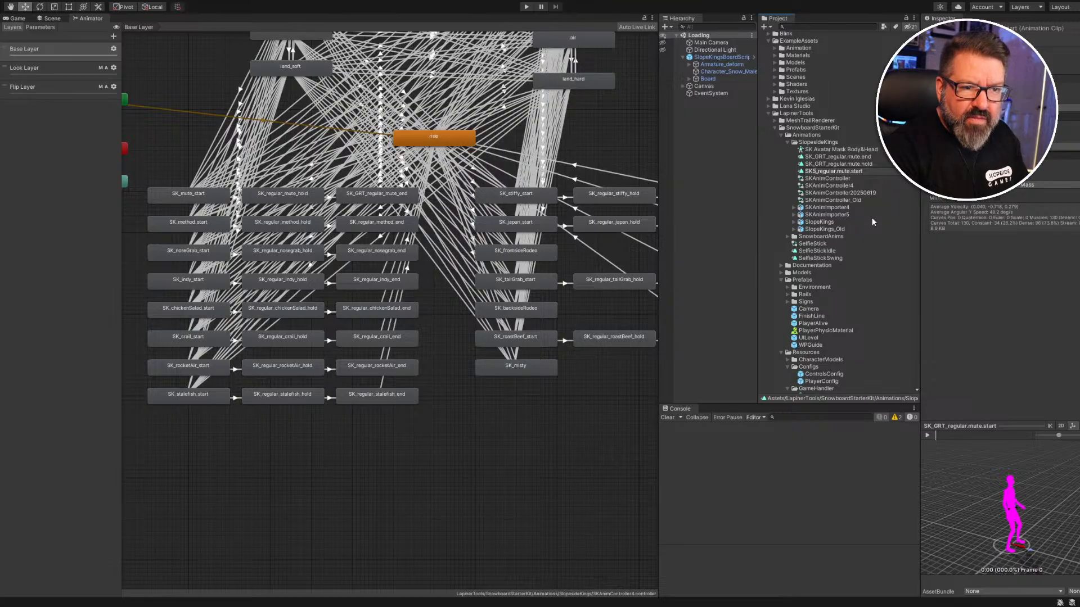
key("Return")
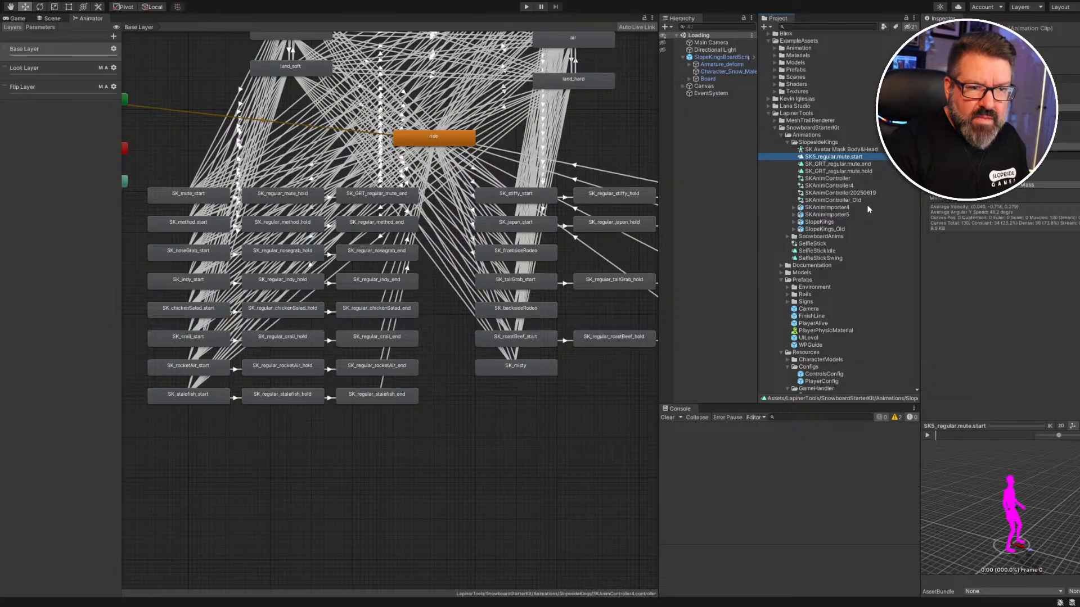
Rename the mute.end clip to SK5_regular.mute.end.
left_click(831, 164)
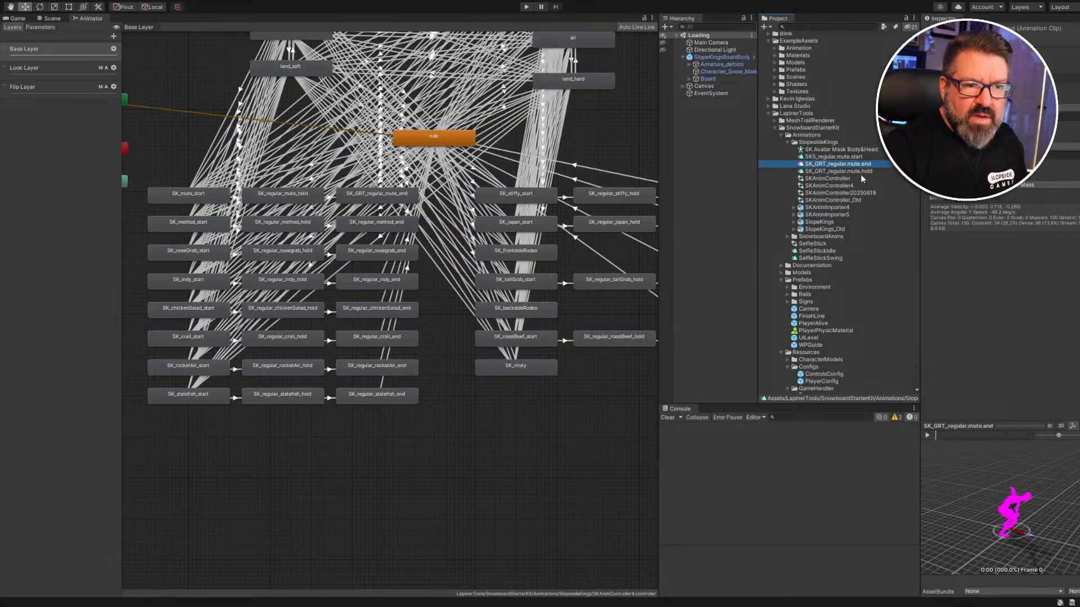
key("F2")
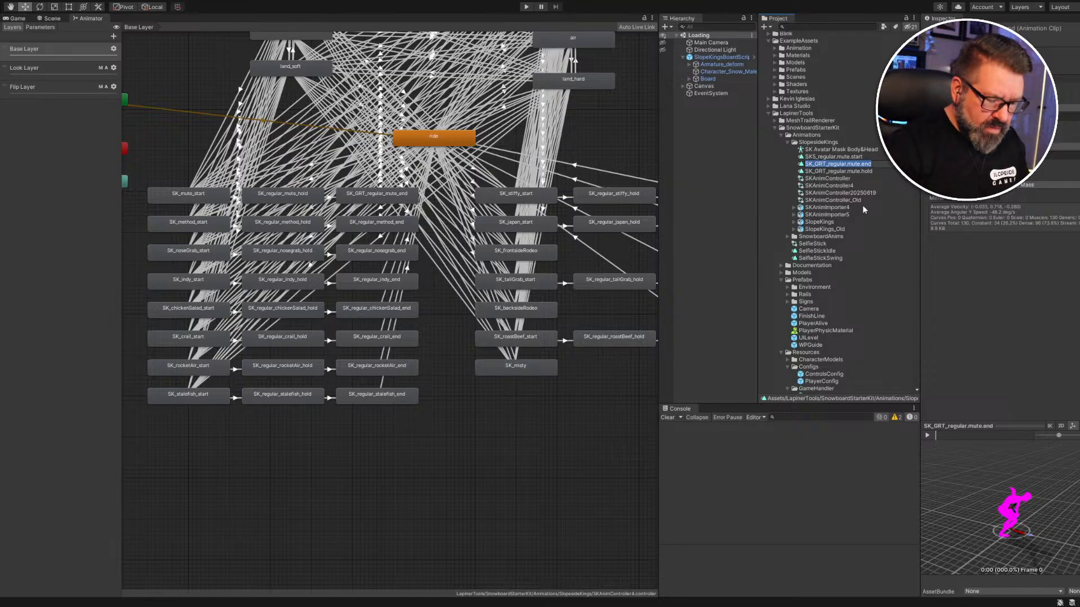
key("Home")
key("Delete")
key("Delete")
key("Delete")
key("Delete")
key("Delete")
key("Delete")
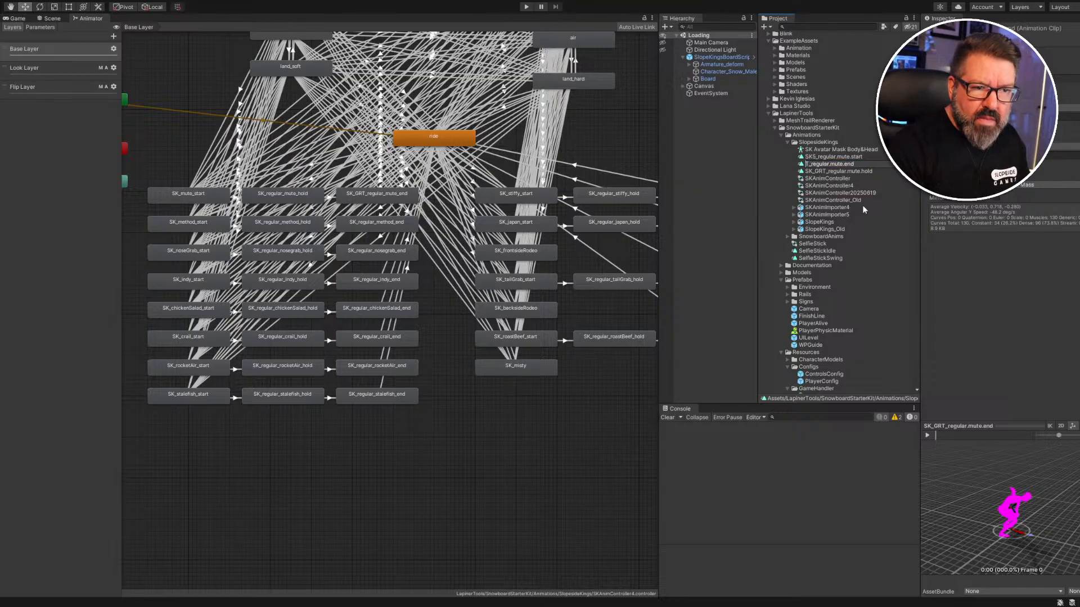
type("SK")
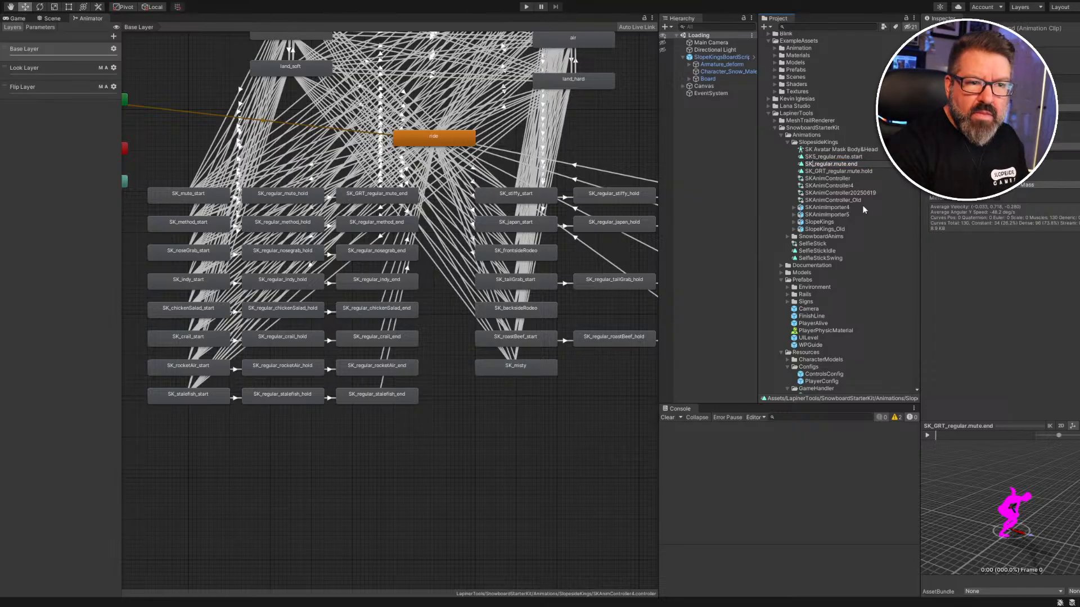
type("5")
key("Return")
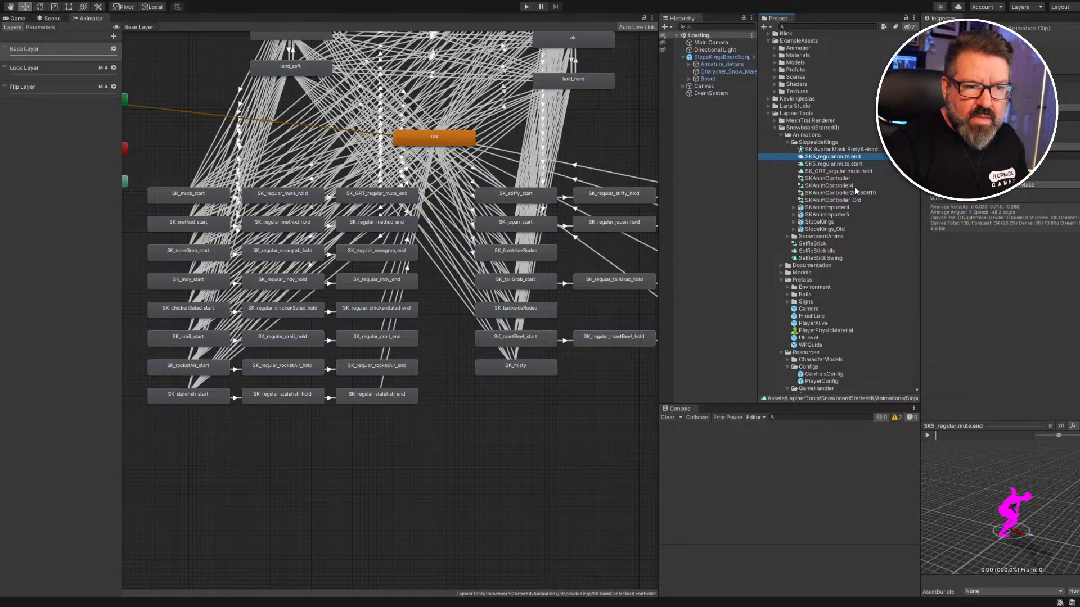
Rename the mute.hold clip to SK5_regular.mute.hold and select the SK_mute_start state.
left_click(850, 170)
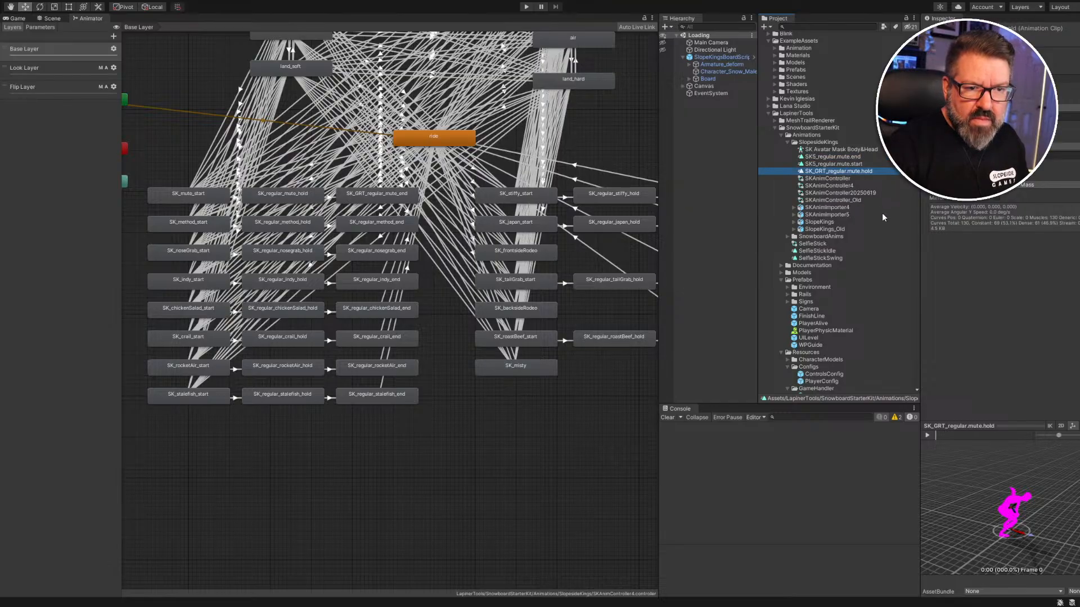
key("F2")
key("Home")
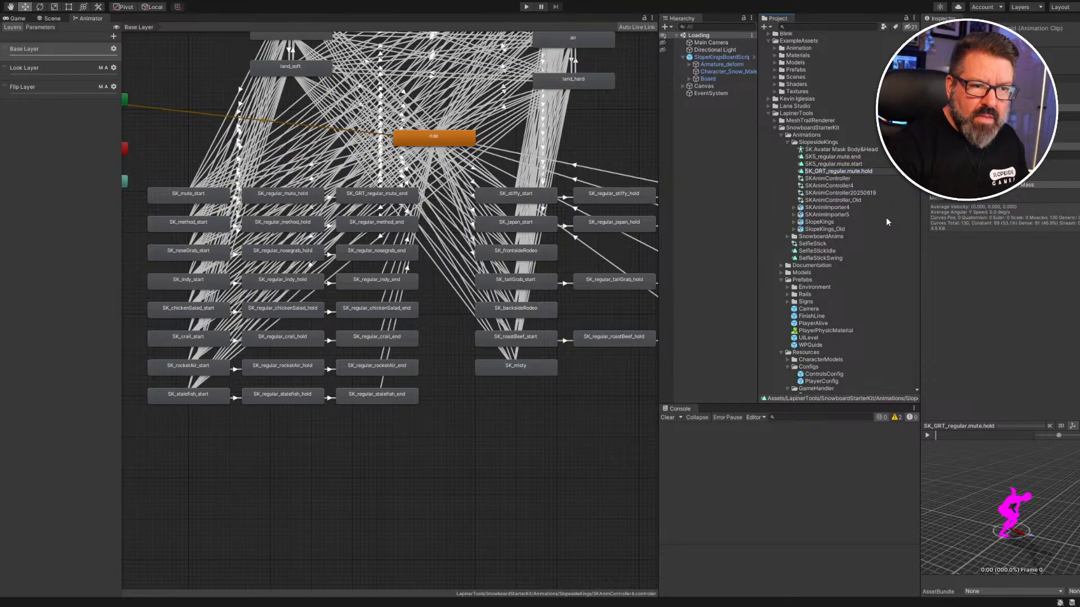
type("5")
key("Delete")
key("Delete")
key("Delete")
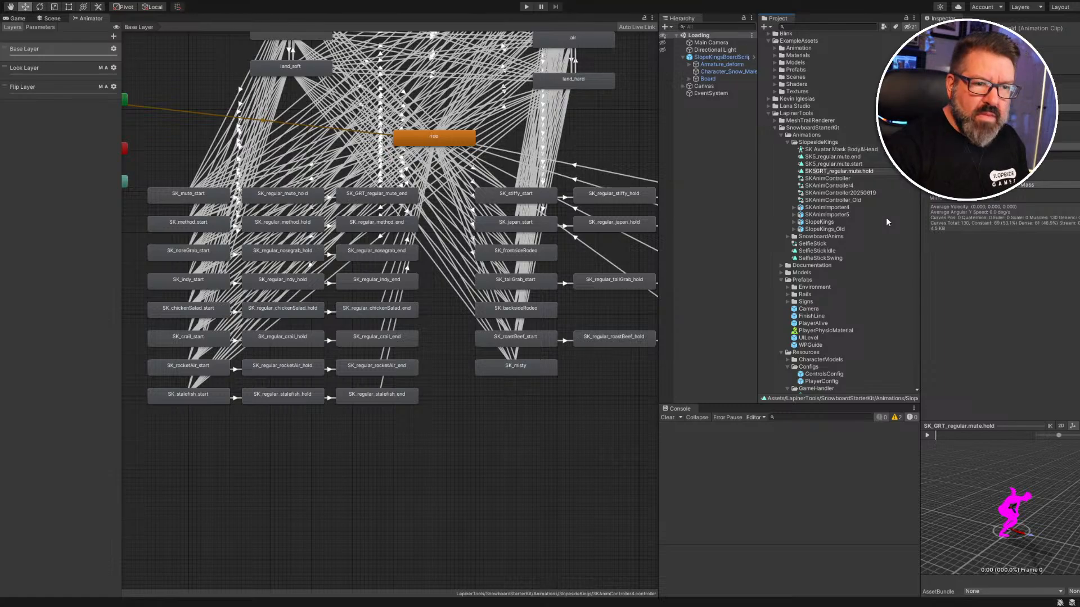
key("Delete")
key("Return")
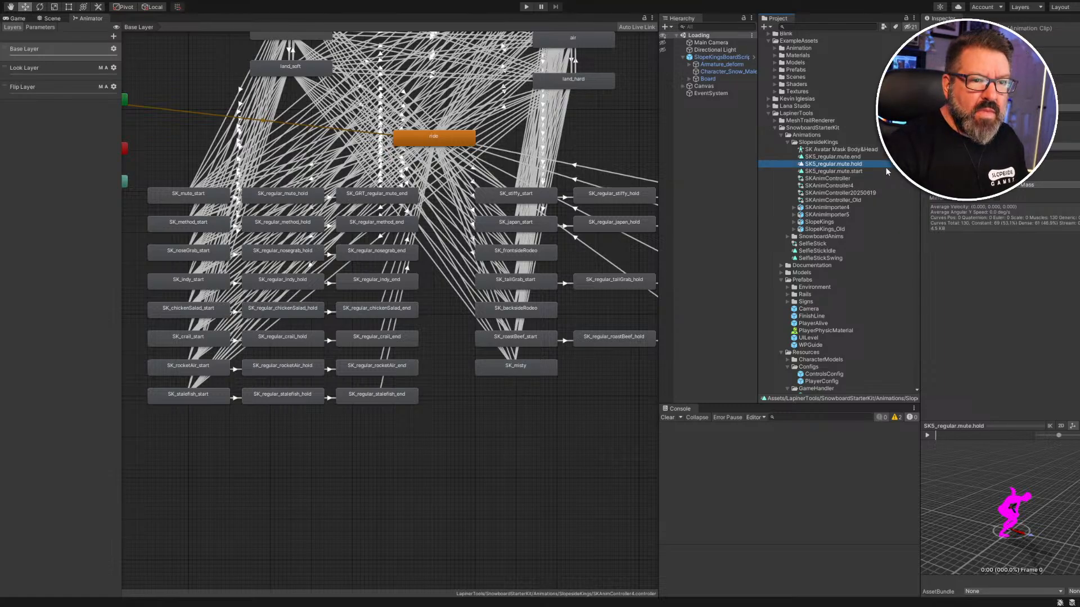
left_click(187, 198)
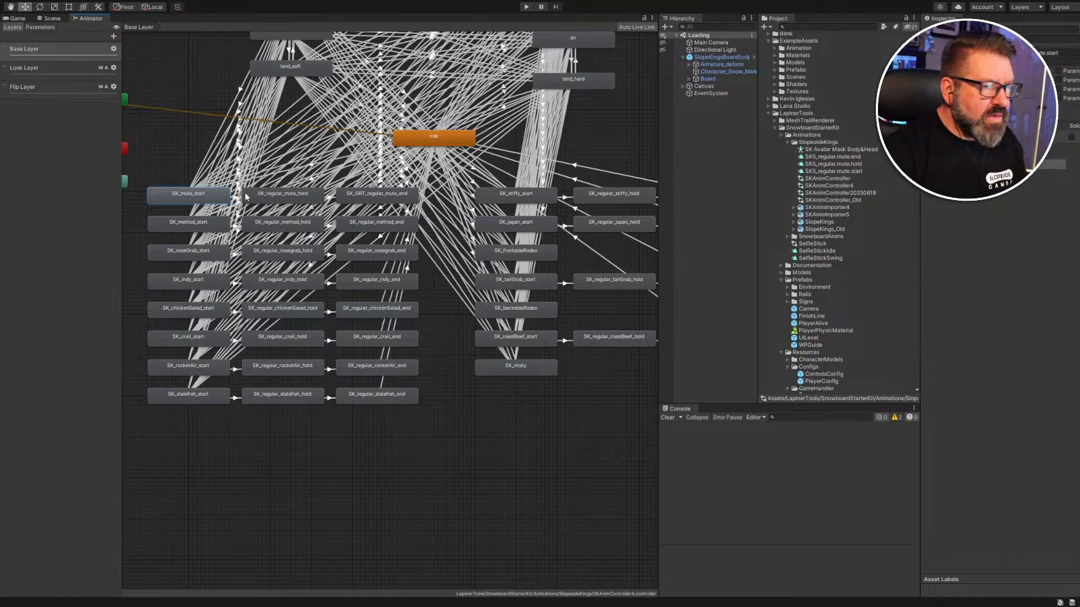
Assign SK5_regular.mute.hold and SK5_regular.mute.end to the mute hold and end states, then show the Game view.
left_click(282, 196)
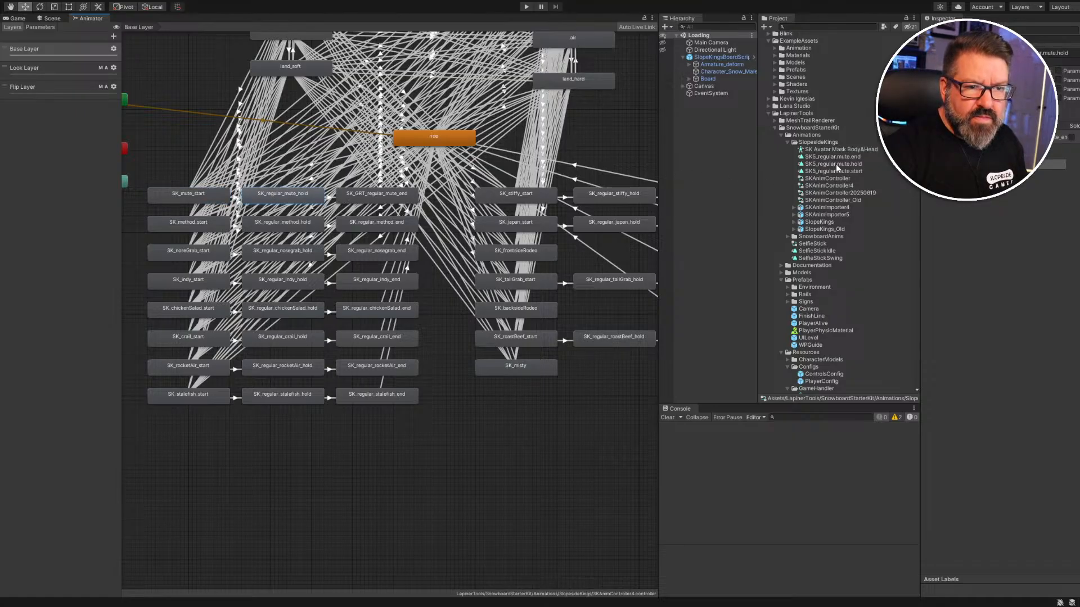
left_click_drag(837, 164, 1041, 53)
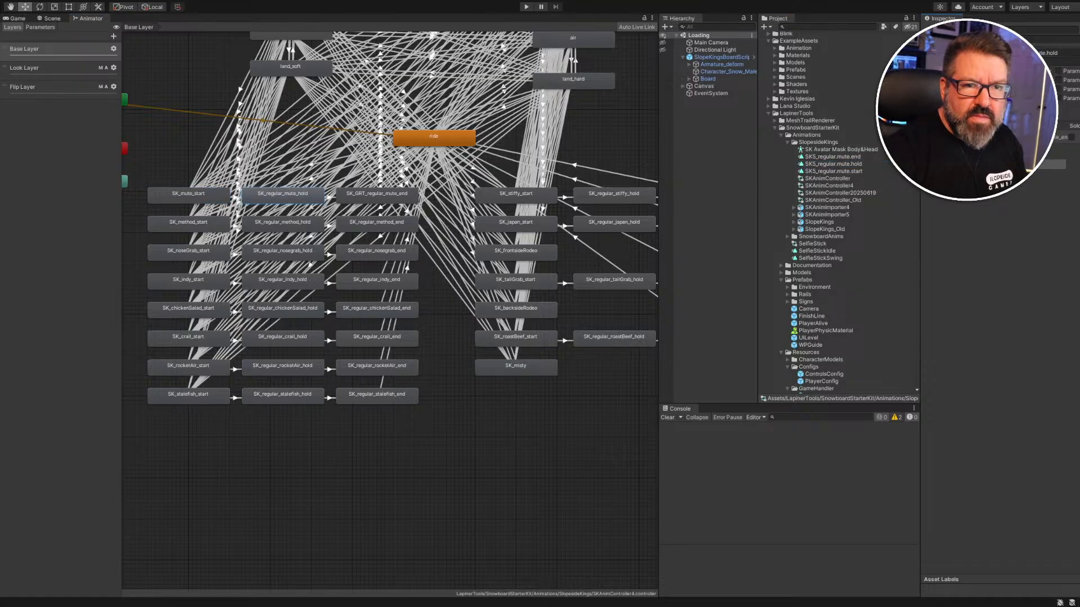
left_click(371, 198)
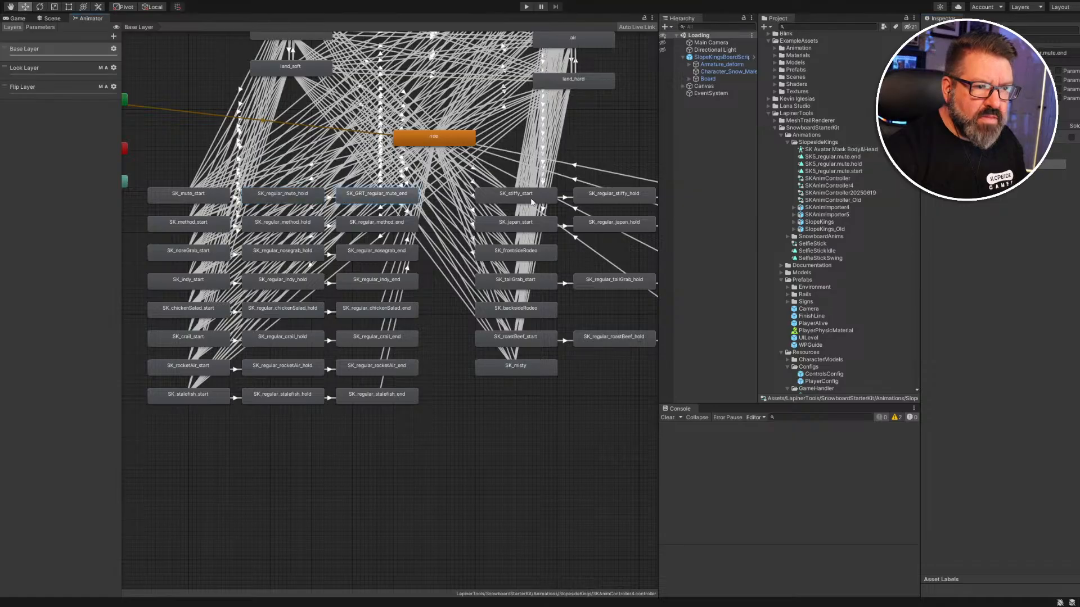
left_click_drag(838, 157, 1051, 58)
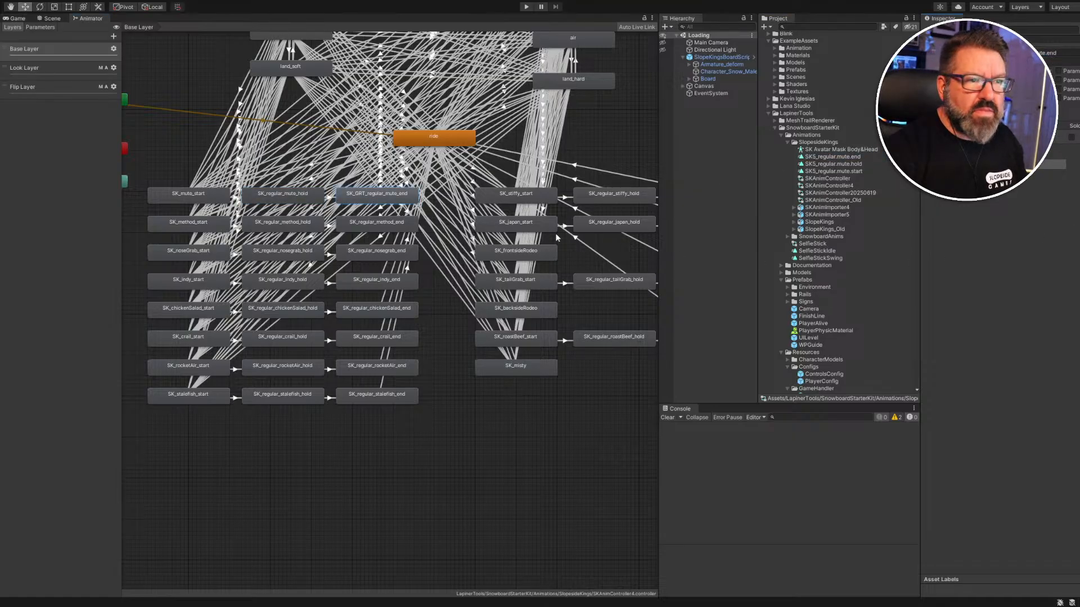
left_click(24, 20)
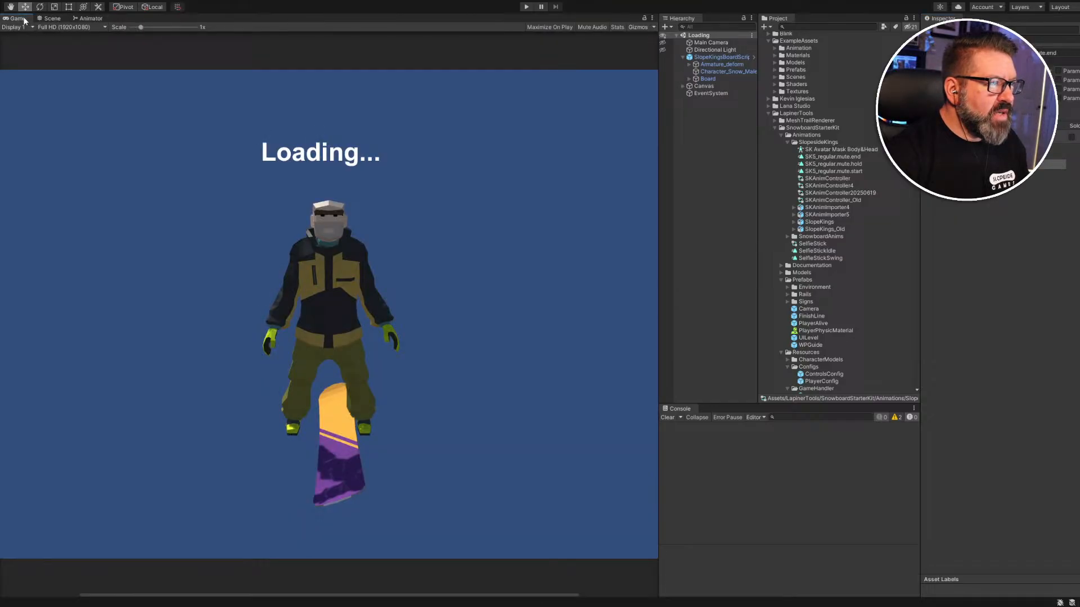
Enter Play mode and fly the Scene camera in close around the snowboarder's boot.
left_click(526, 7)
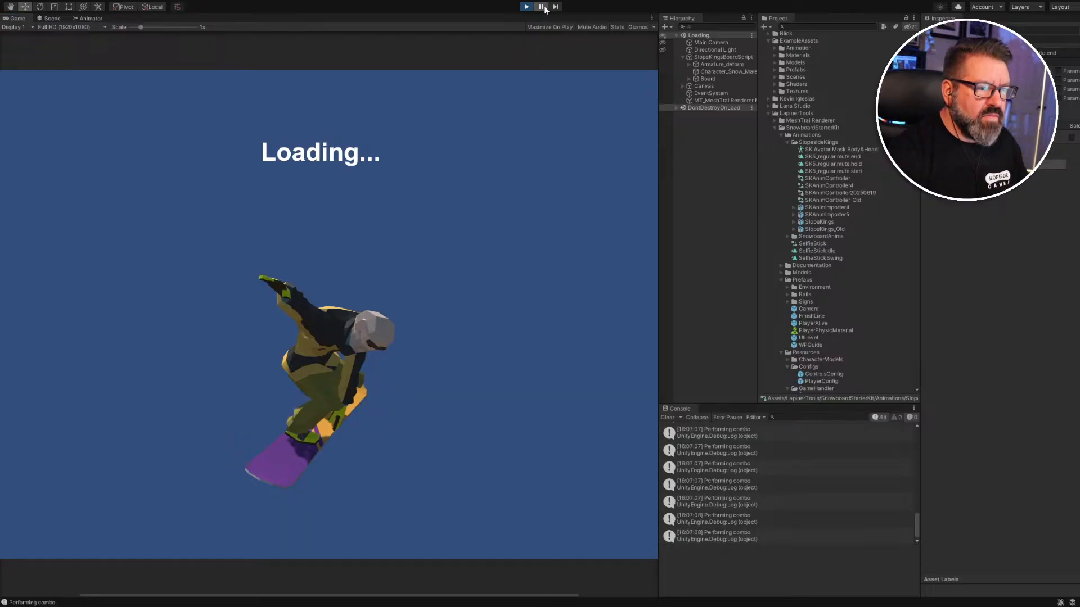
left_click(50, 21)
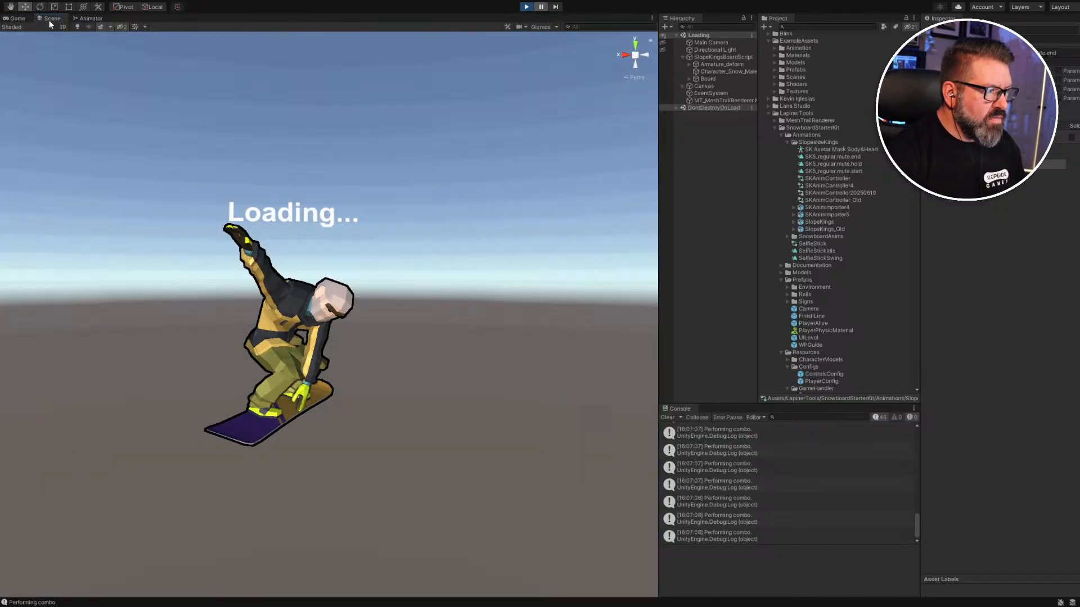
right_click_drag(326, 425, 1023, 411)
key("w")
key("a")
key("s")
key("d")
Circle the snowboarder from the board tip to a wider view, then stop Play mode.
key("a")
key("d")
key("s")
key("s")
key("d")
key("s")
key("w")
key("s")
key("w")
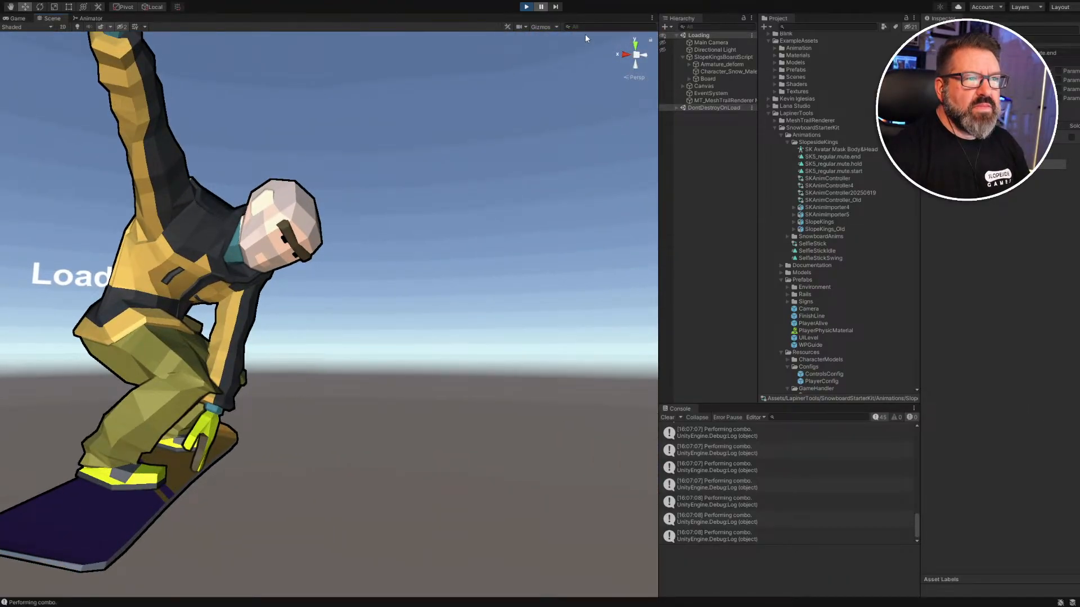
left_click(541, 10)
left_click(529, 8)
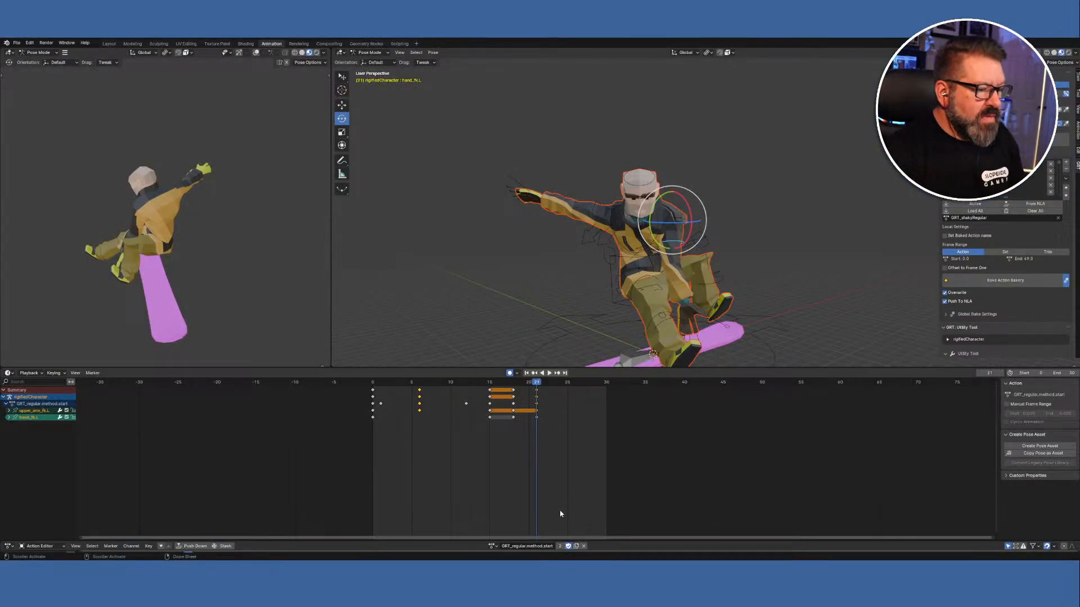
Load the GRT_regular.mute.start action at frame 12 and select the chest bone.
left_click(493, 546)
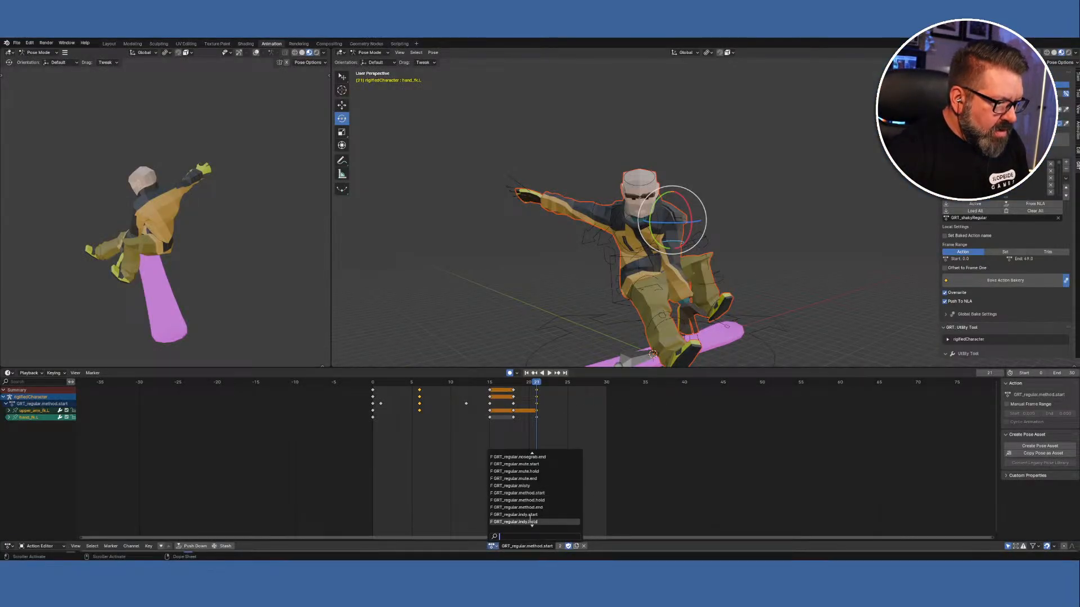
left_click(537, 464)
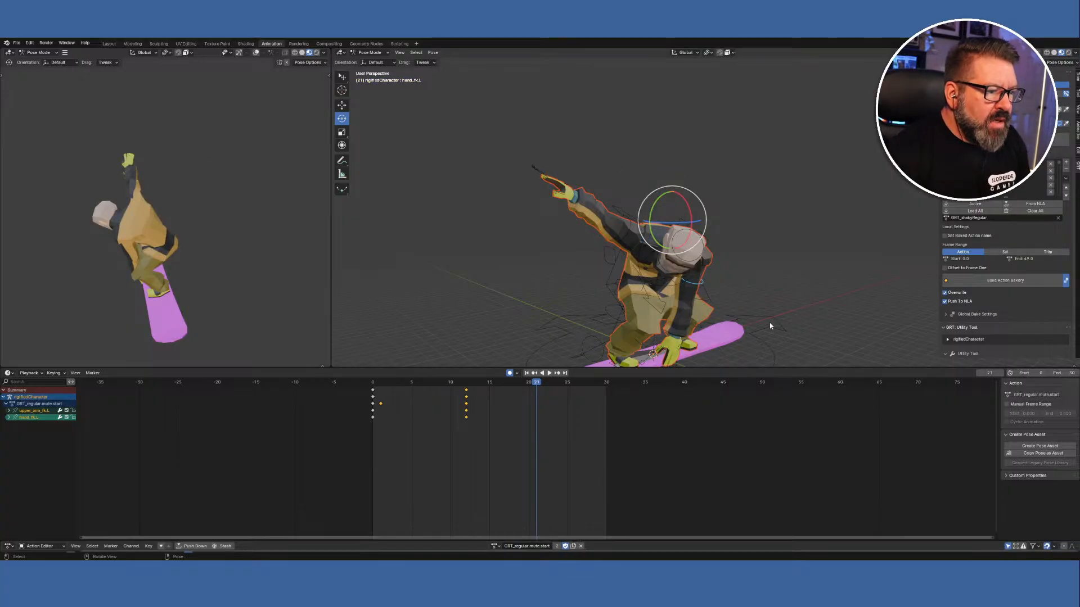
left_click(466, 385)
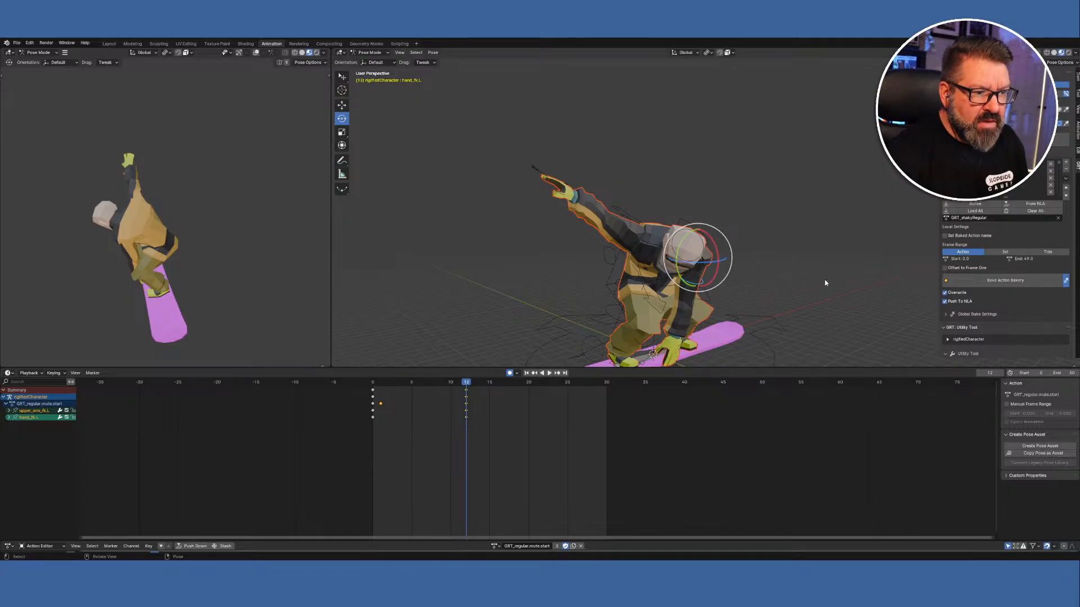
mouse_move(825, 283)
middle_mouse_down()
mouse_move(808, 308)
mouse_move(762, 270)
mouse_move(754, 290)
mouse_move(812, 291)
middle_mouse_up()
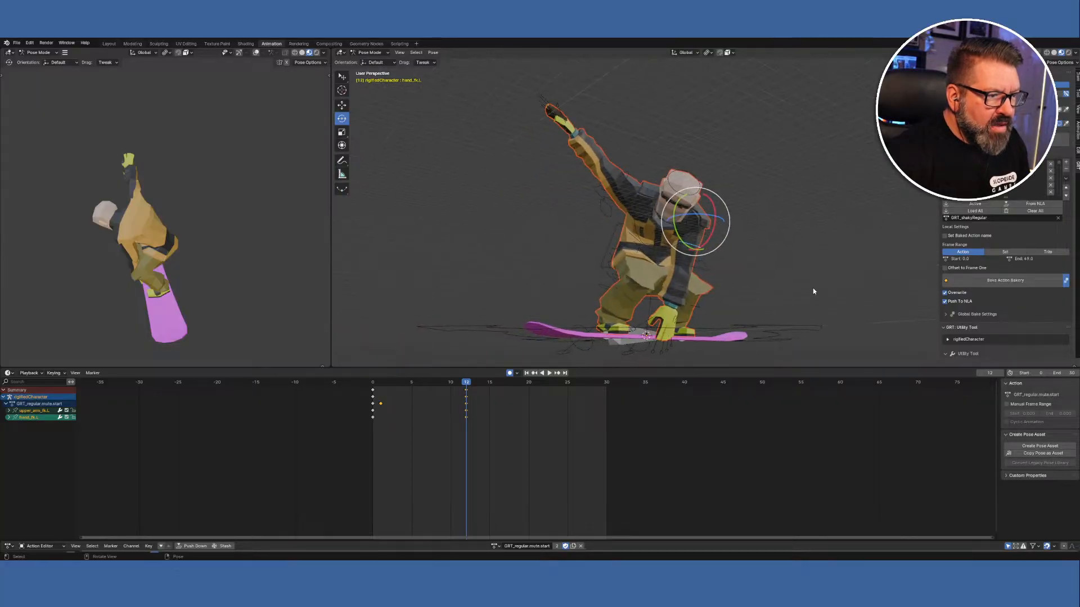
left_click(639, 235)
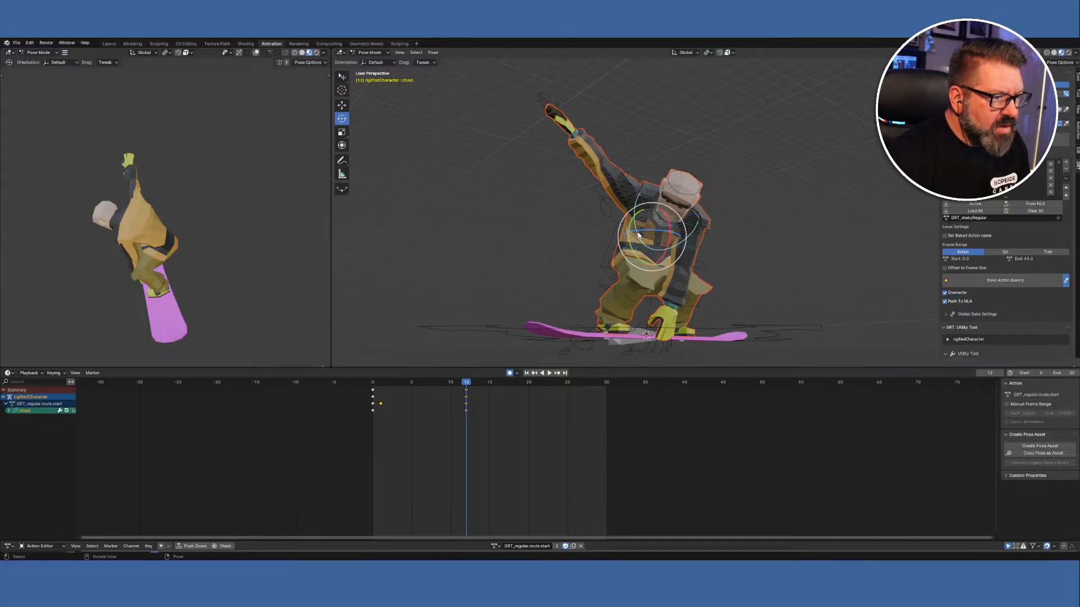
middle_click_drag(831, 304, 703, 337)
right_click(654, 348)
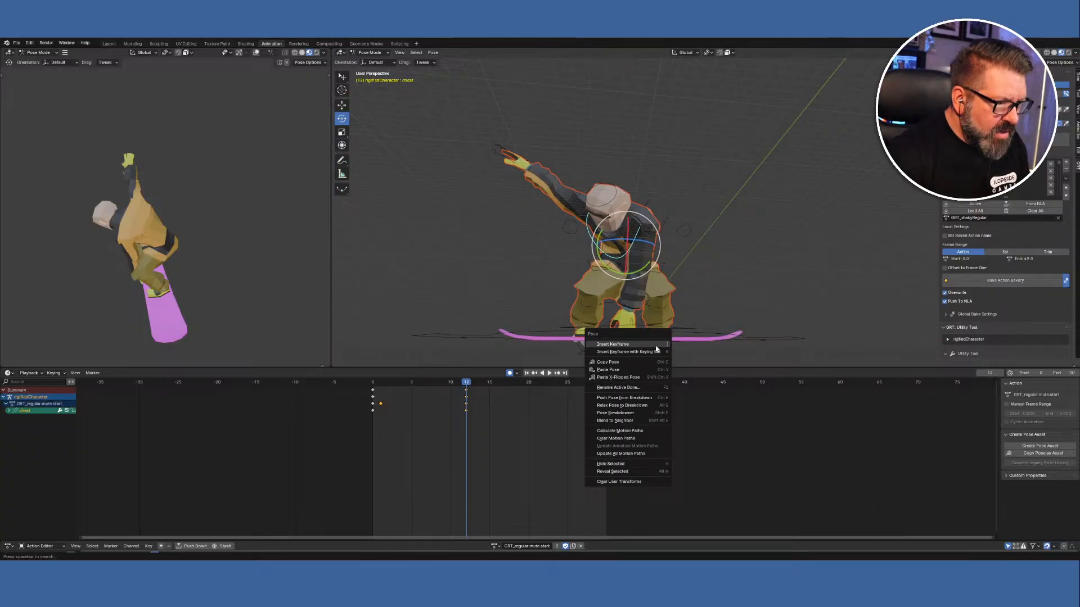
Orbit and zoom around the snowboarder to inspect the pose from low and high angles.
middle_click_drag(793, 324, 679, 338)
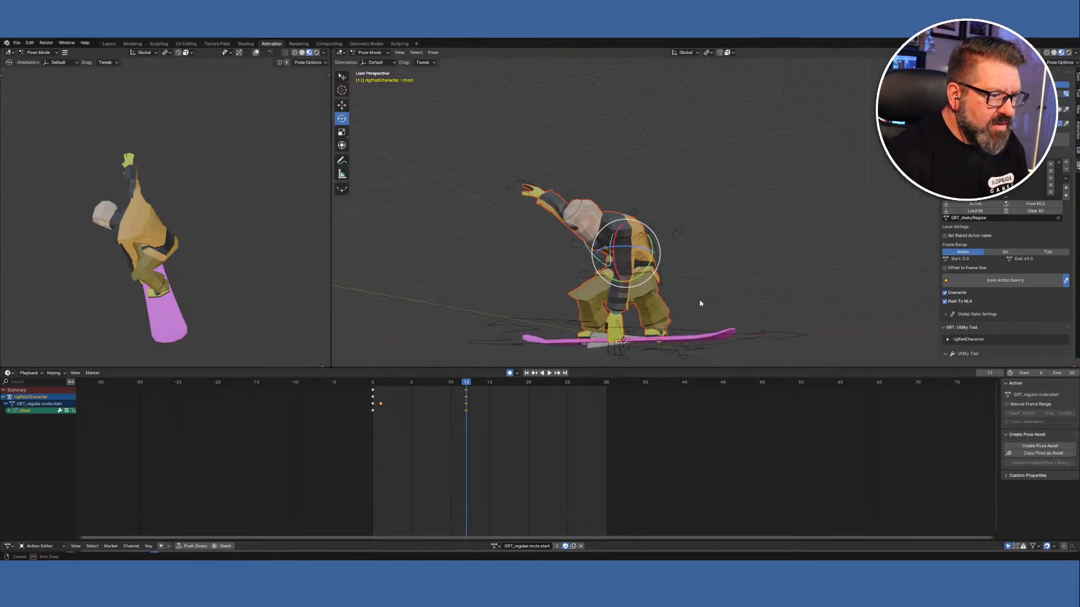
middle_click_drag(699, 301, 702, 347)
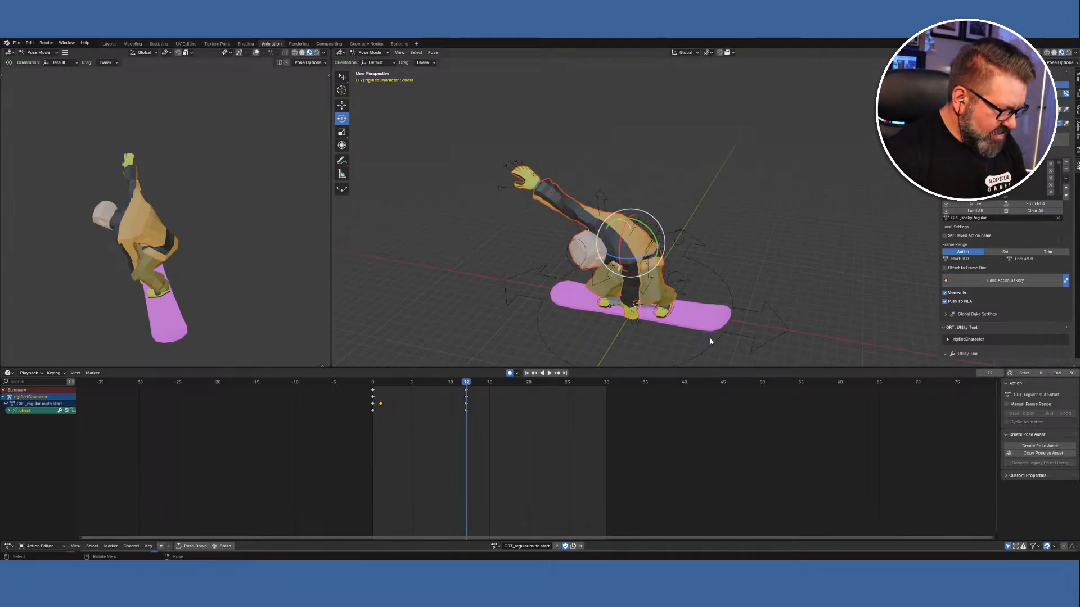
middle_click_drag(746, 319, 767, 234)
scroll(807, 292, "up", 5)
scroll(809, 293, "up", 5)
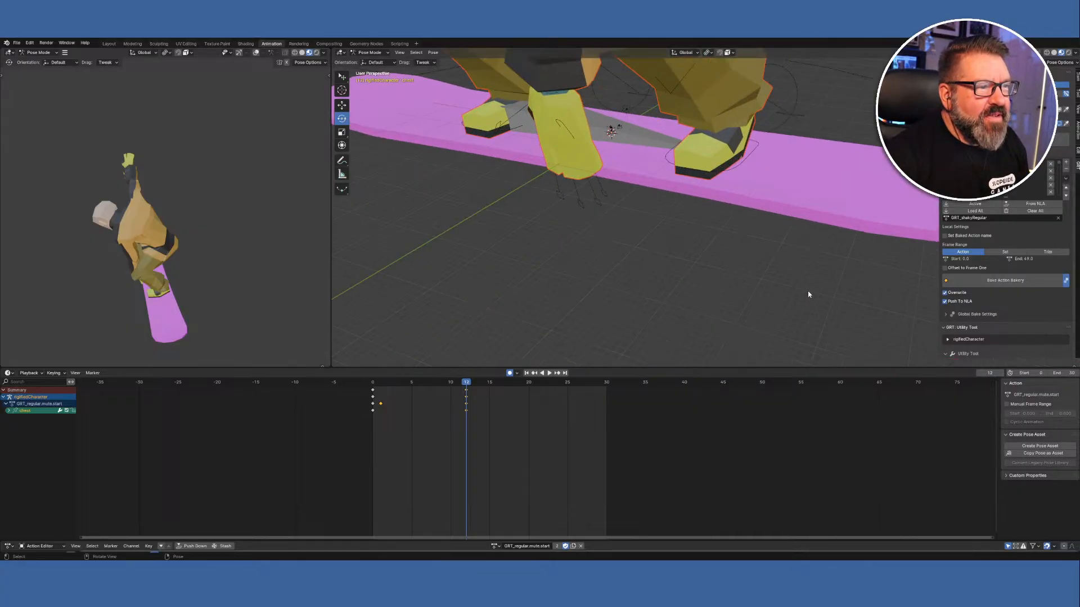
middle_click_drag(759, 302, 802, 343)
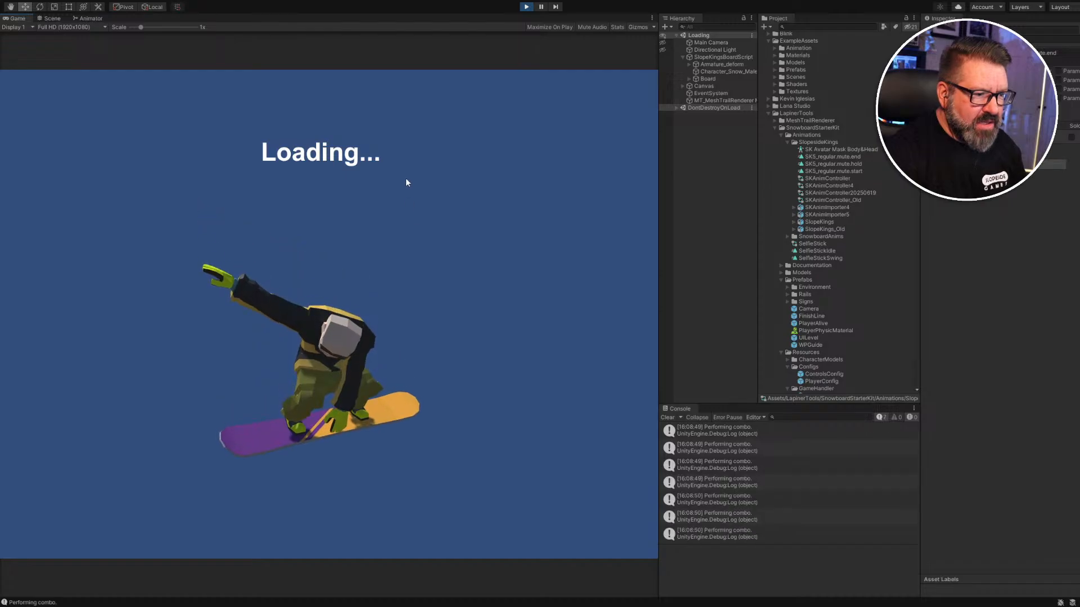
Pause the game and fly the Scene camera close to the glove, boots and board edge.
left_click(542, 7)
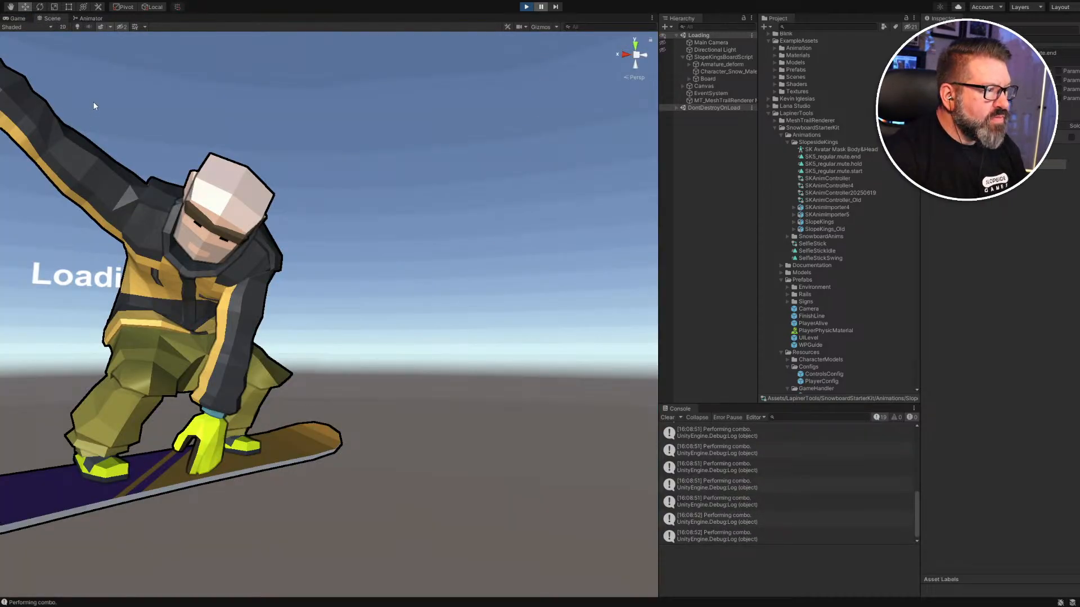
right_click_drag(224, 511, 105, 514)
key("d")
key("w")
key("s")
key("w")
key("s")
key("w")
key("s")
Circle the Scene camera around the board and hand up close, then stop Play mode.
key("s")
key("w")
key("w")
key("d")
key("s")
key("w")
key("s")
key("w")
key("d")
key("s")
key("w")
key("d")
key("s")
key("w")
key("a")
key("w")
key("s")
key("w")
key("s")
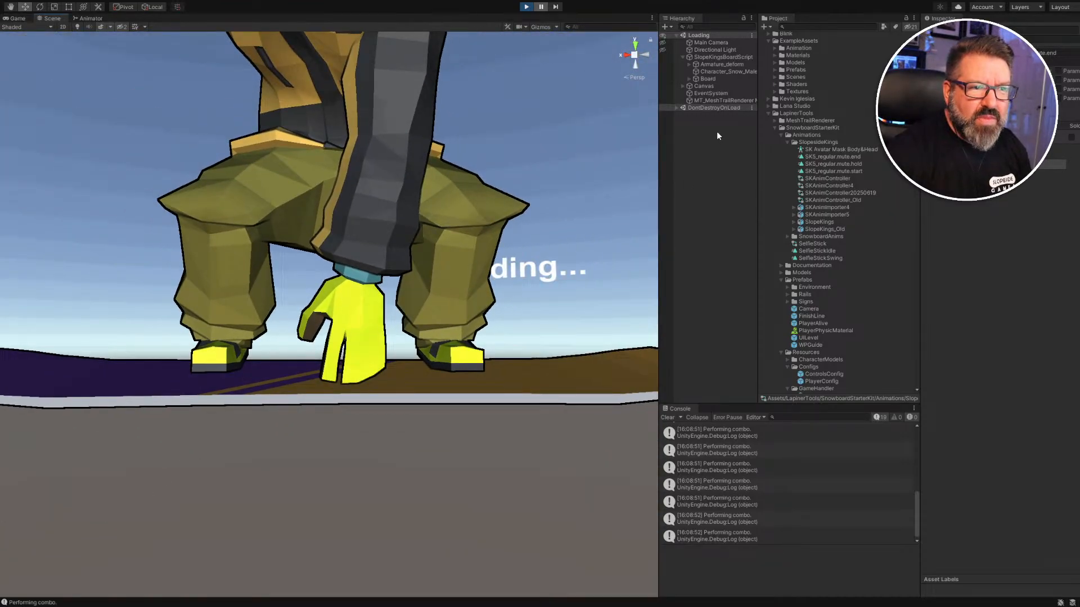
left_click(526, 7)
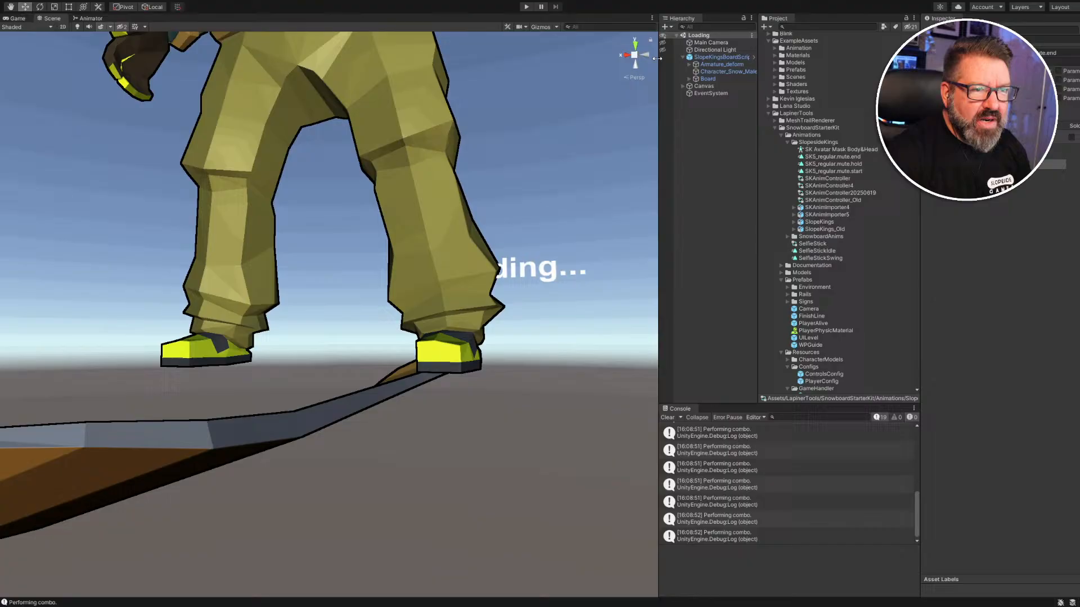
Select Board, expand it and inspect the SK_Prop_Snowboard child's components.
left_click(713, 78)
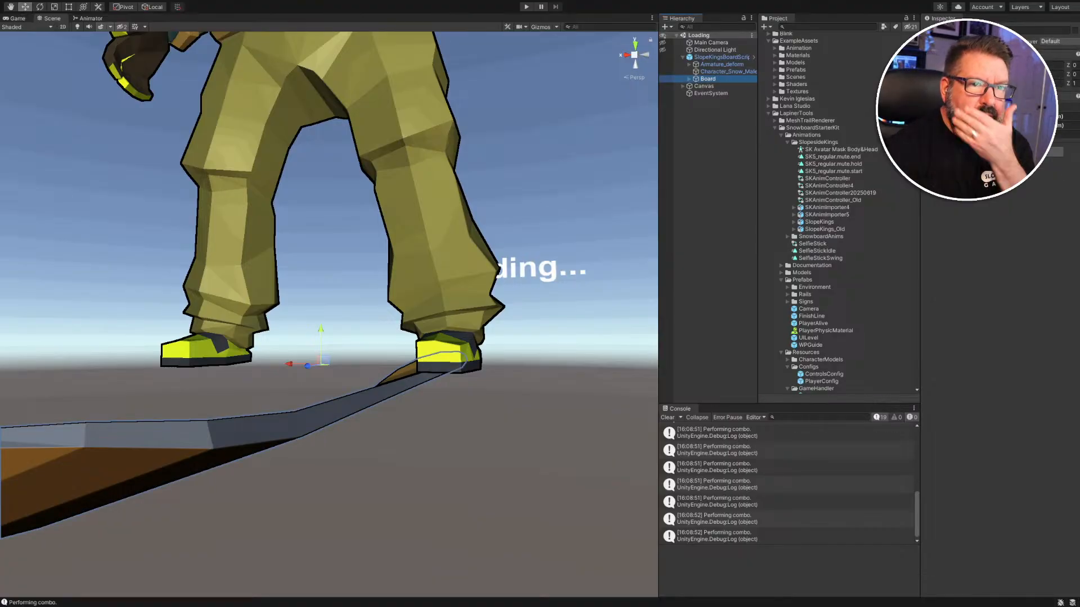
left_click(689, 79)
left_click(712, 86)
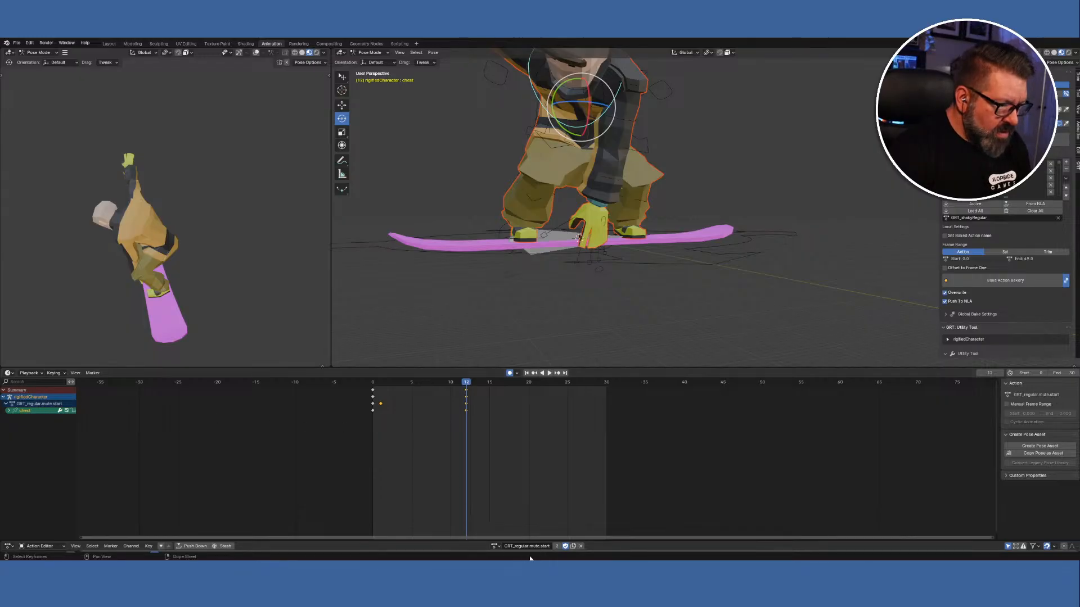
Load GRT_regular.method.start onto the rig and play it to frame 21, orbiting to view the grab pose.
left_click(495, 546)
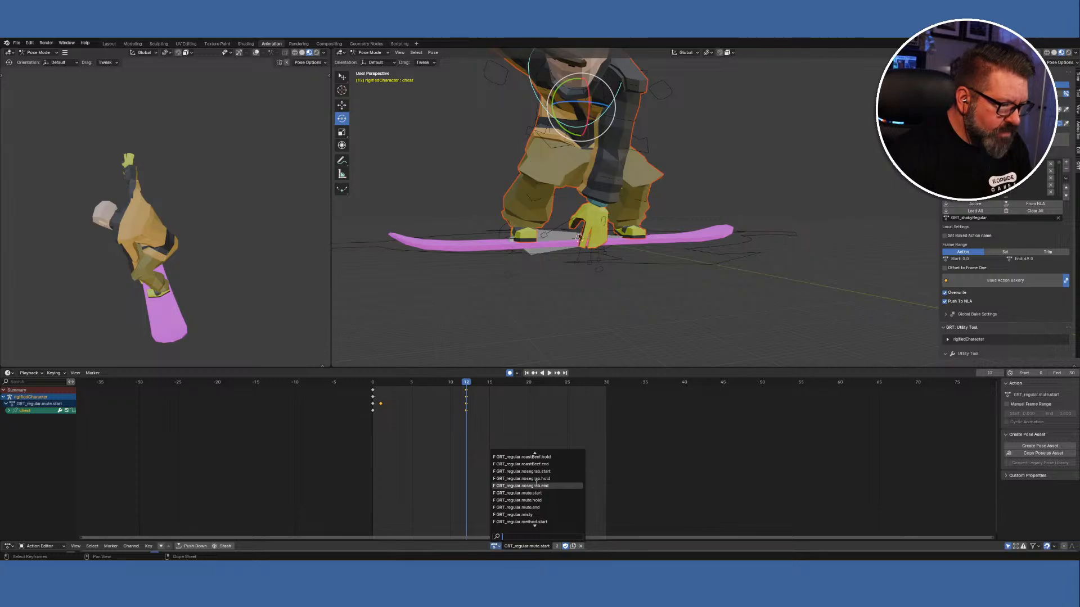
left_click(528, 522)
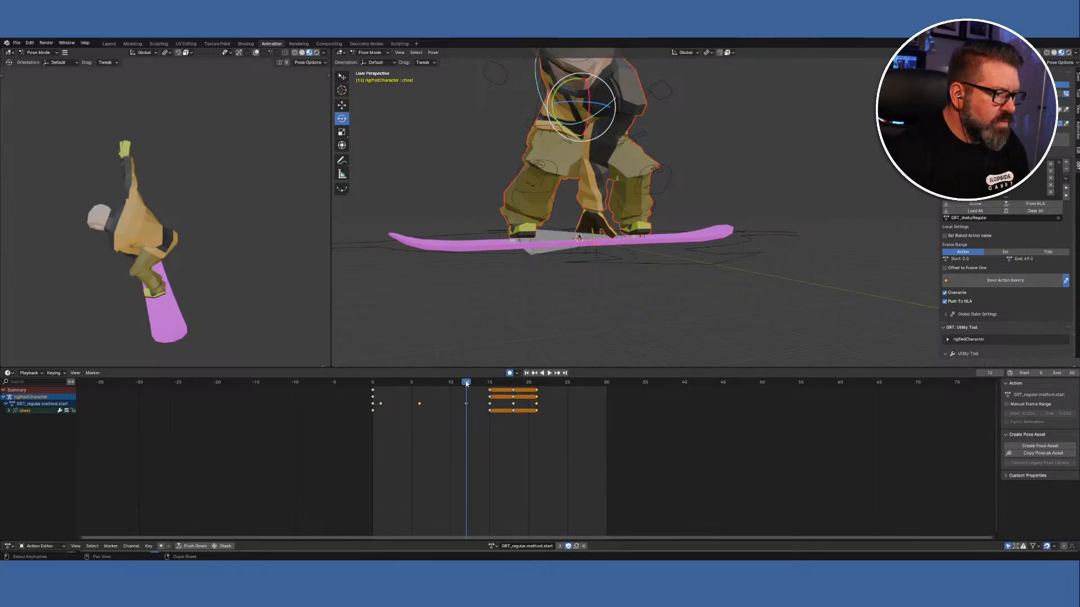
key("space")
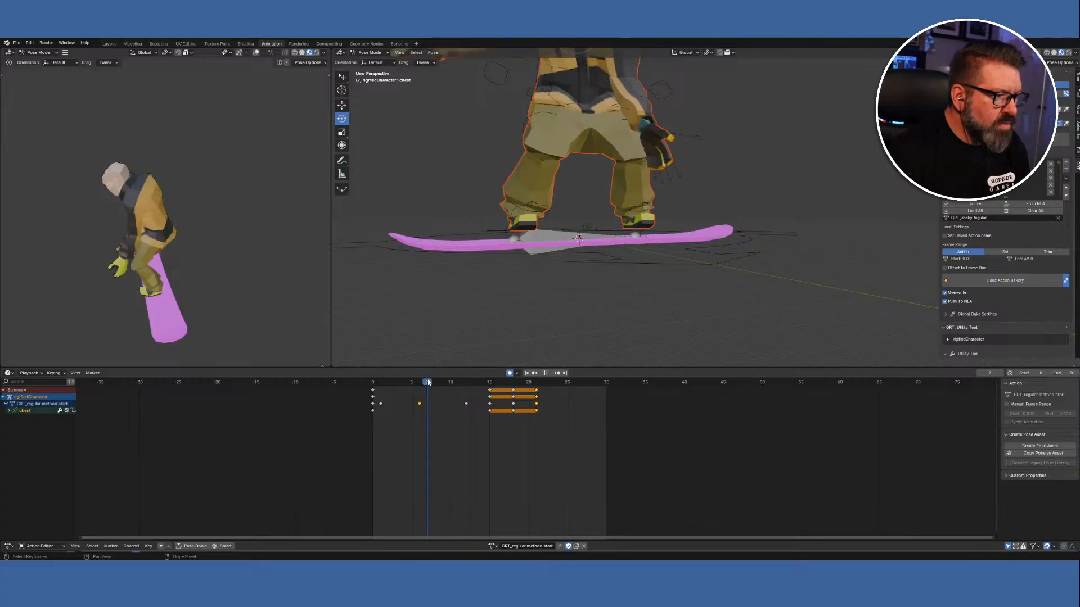
left_click_drag(460, 386, 536, 391)
key("space")
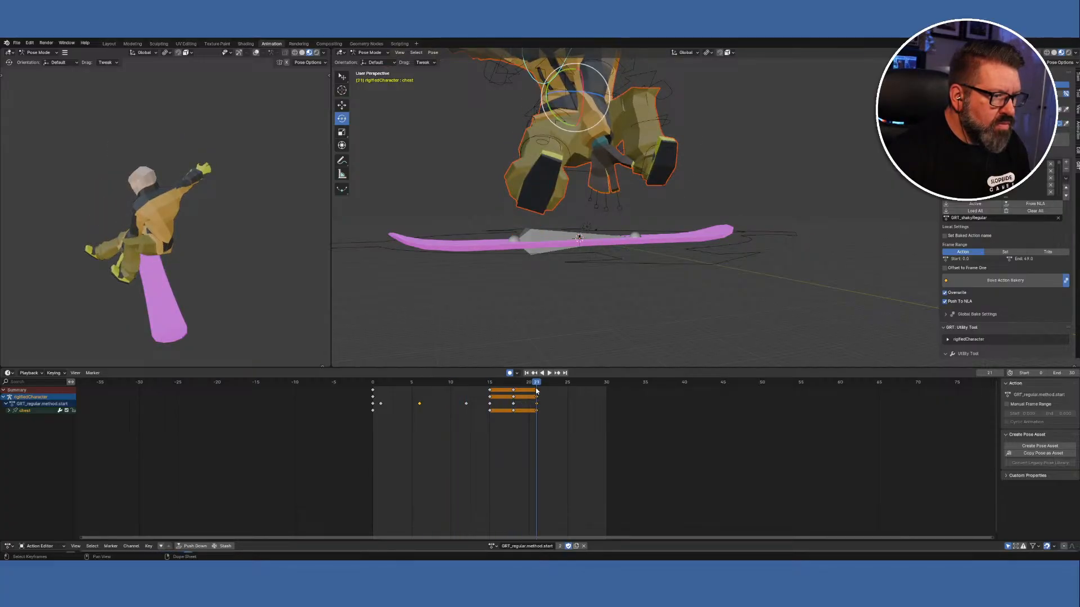
right_click(518, 253)
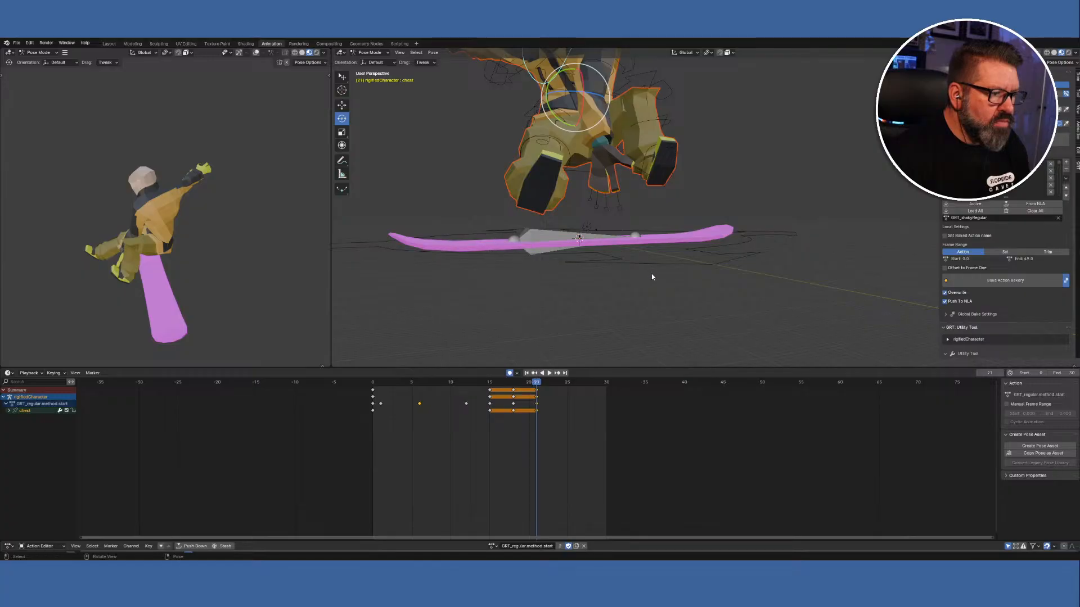
mouse_move(640, 275)
middle_mouse_down()
mouse_move(660, 250)
mouse_move(696, 257)
mouse_move(705, 272)
mouse_move(689, 266)
mouse_move(690, 241)
mouse_move(670, 301)
mouse_move(633, 312)
mouse_move(589, 301)
mouse_move(704, 294)
mouse_move(684, 284)
mouse_move(650, 292)
mouse_move(629, 326)
mouse_move(602, 306)
mouse_move(627, 278)
middle_mouse_up()
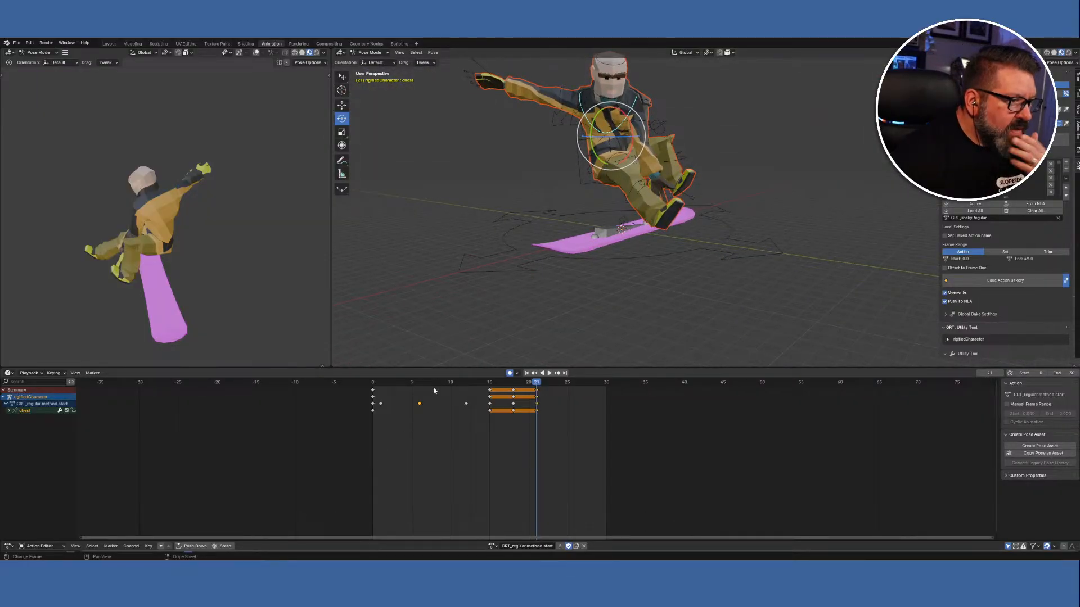
Select thigh_fk.R and shin_fk.R and scrub back to frame 20 to check their keys.
left_click(631, 182)
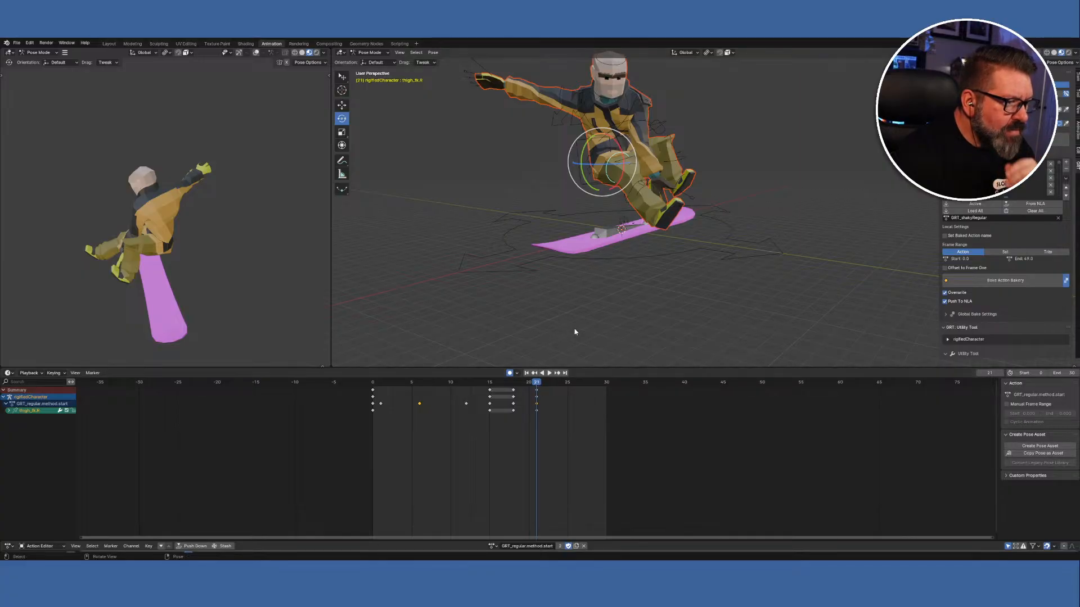
left_click(644, 192, "shift")
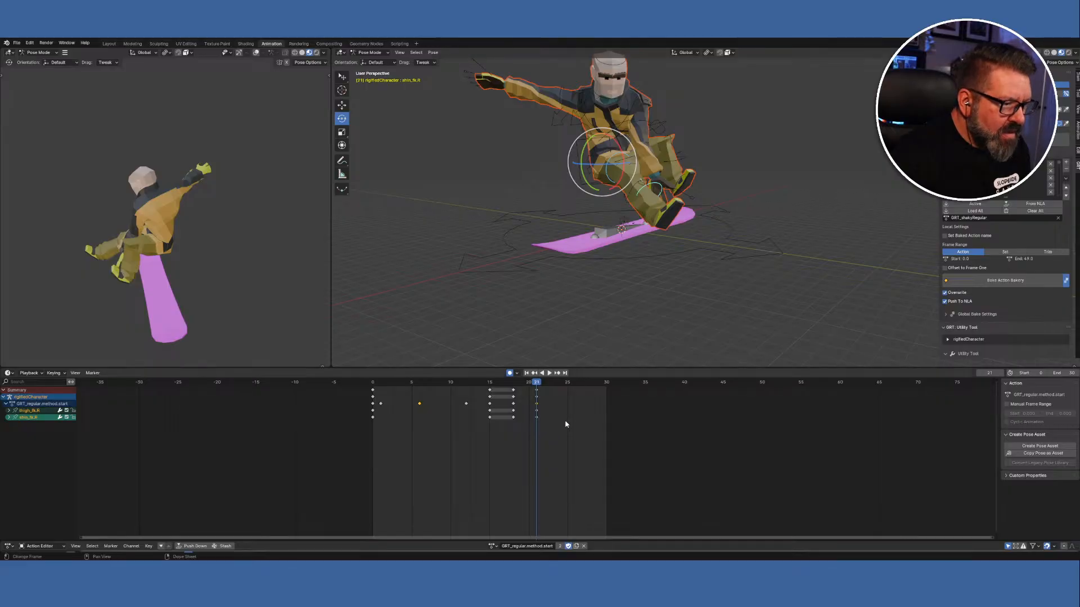
left_click_drag(538, 384, 529, 392)
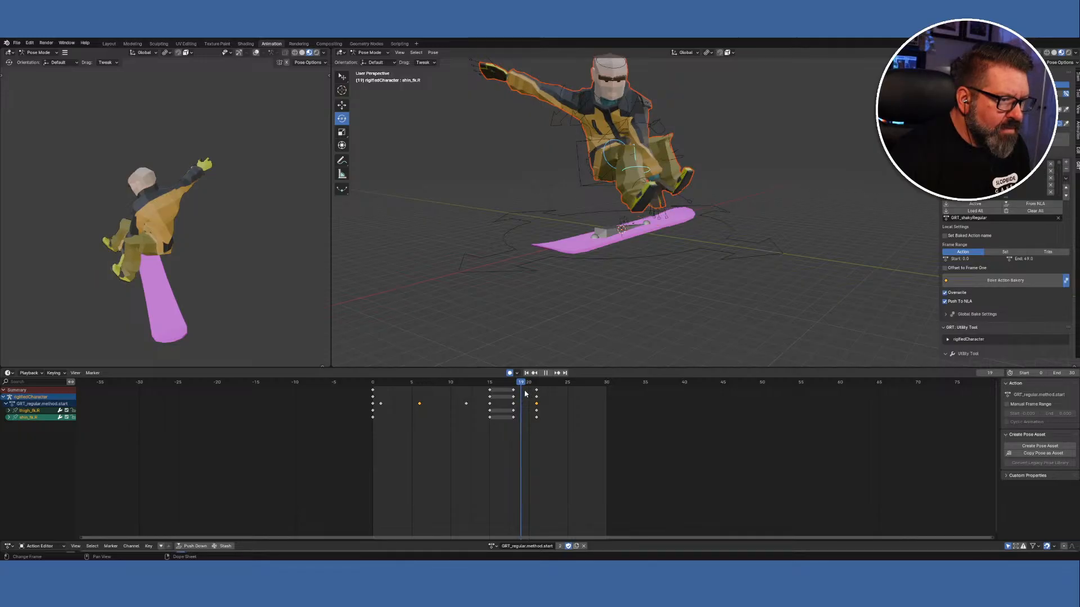
key("space")
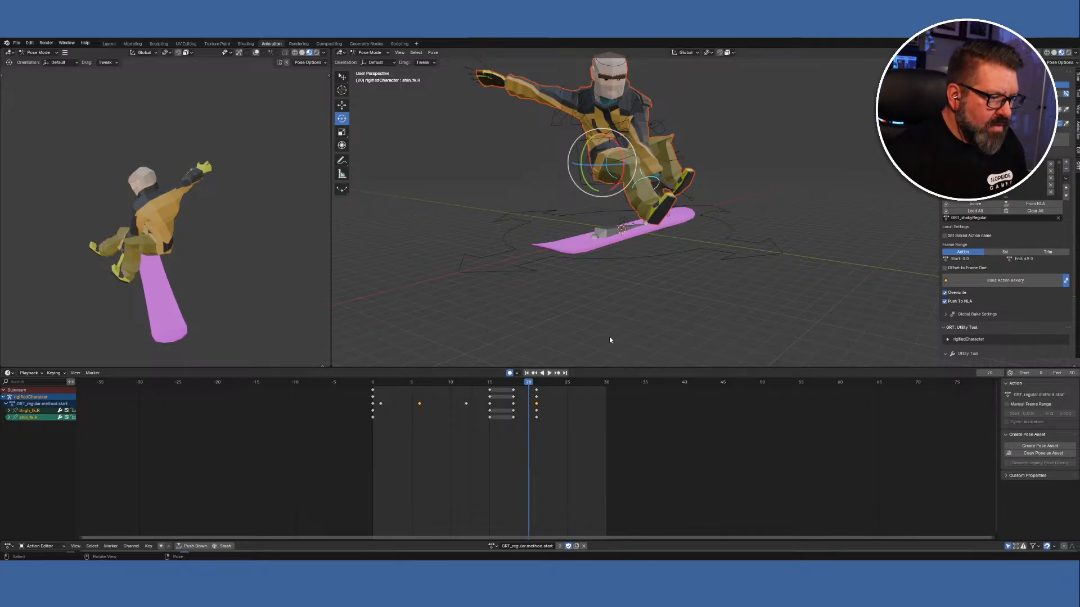
middle_click_drag(713, 277, 666, 307)
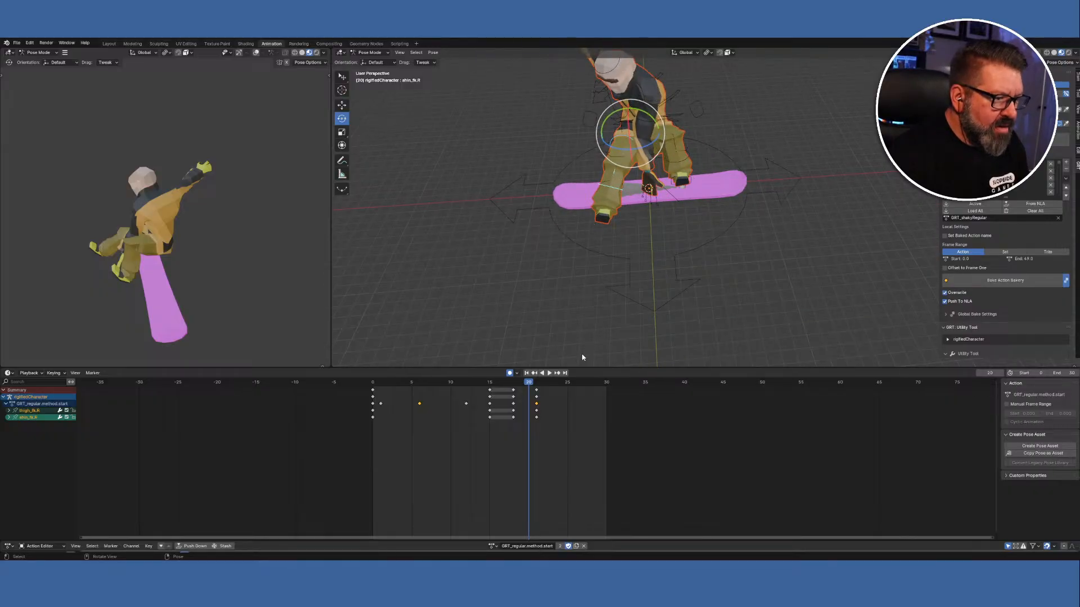
key("space")
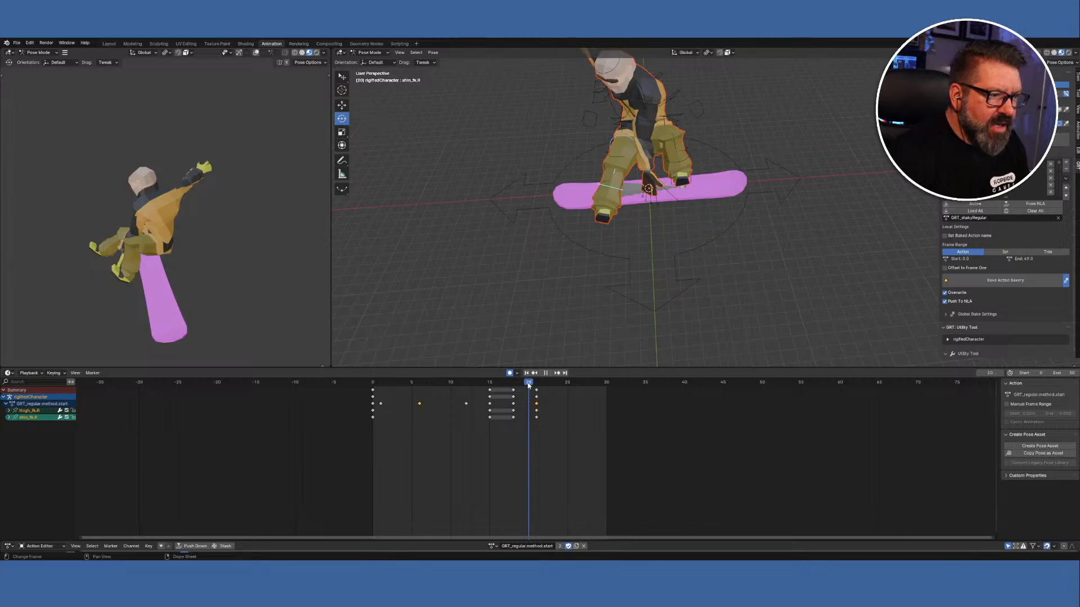
left_click_drag(528, 384, 535, 385)
key("space")
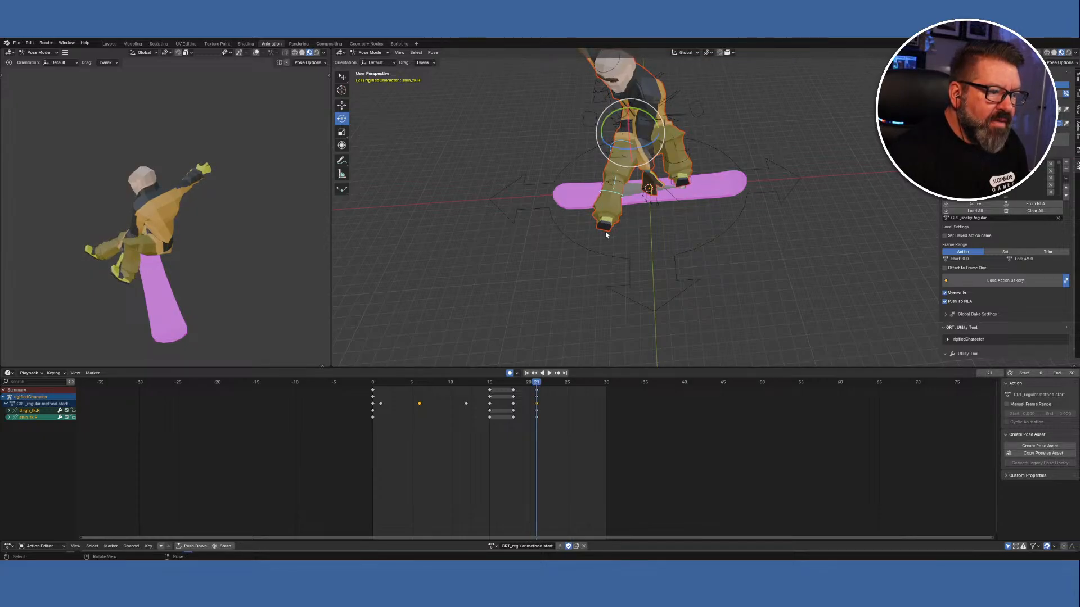
key("space")
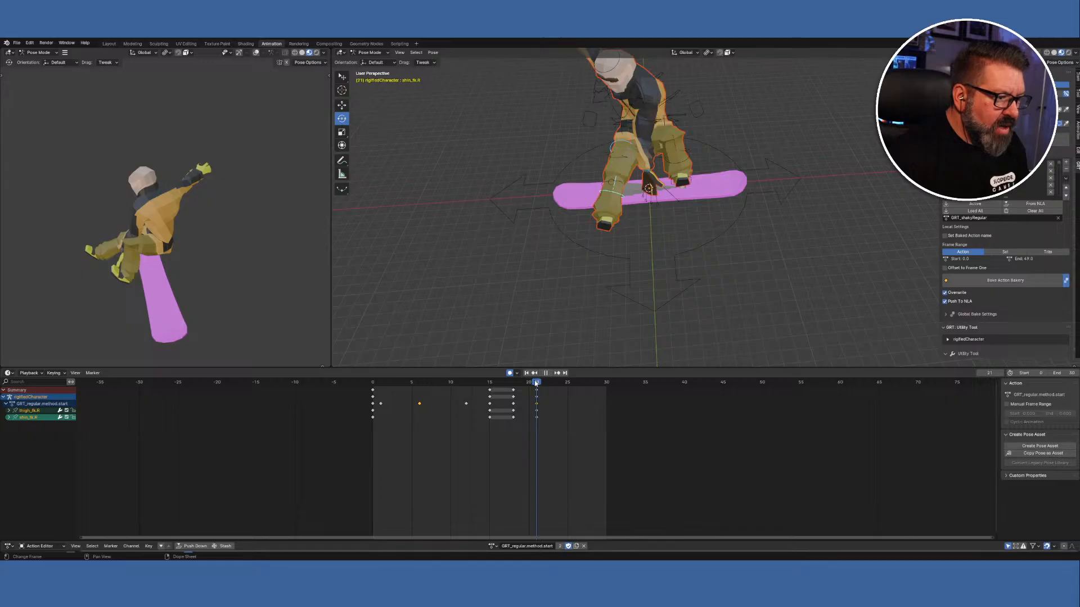
left_click(530, 383)
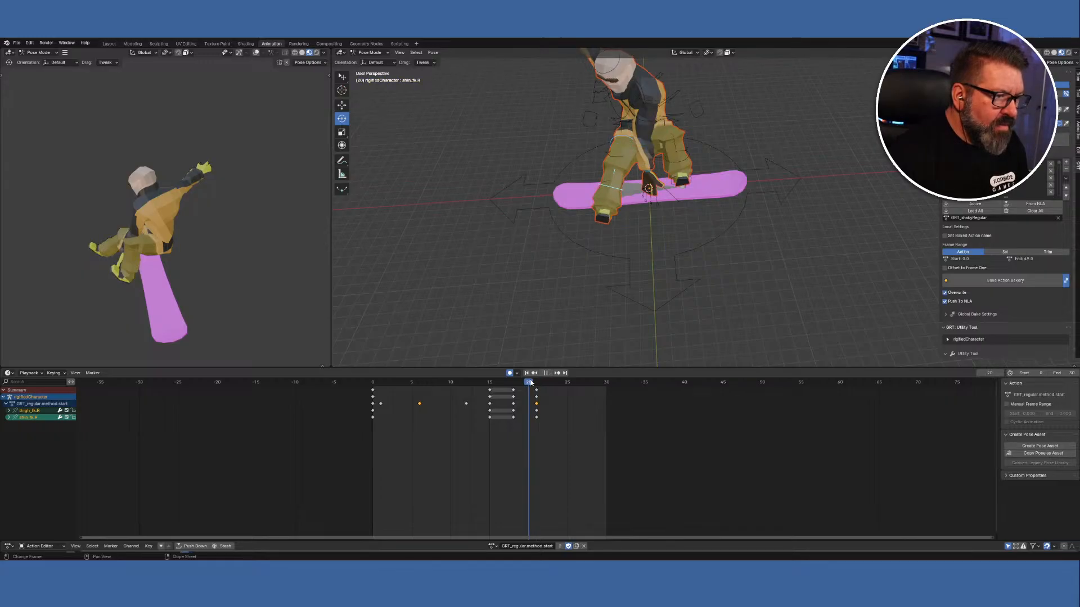
key("space")
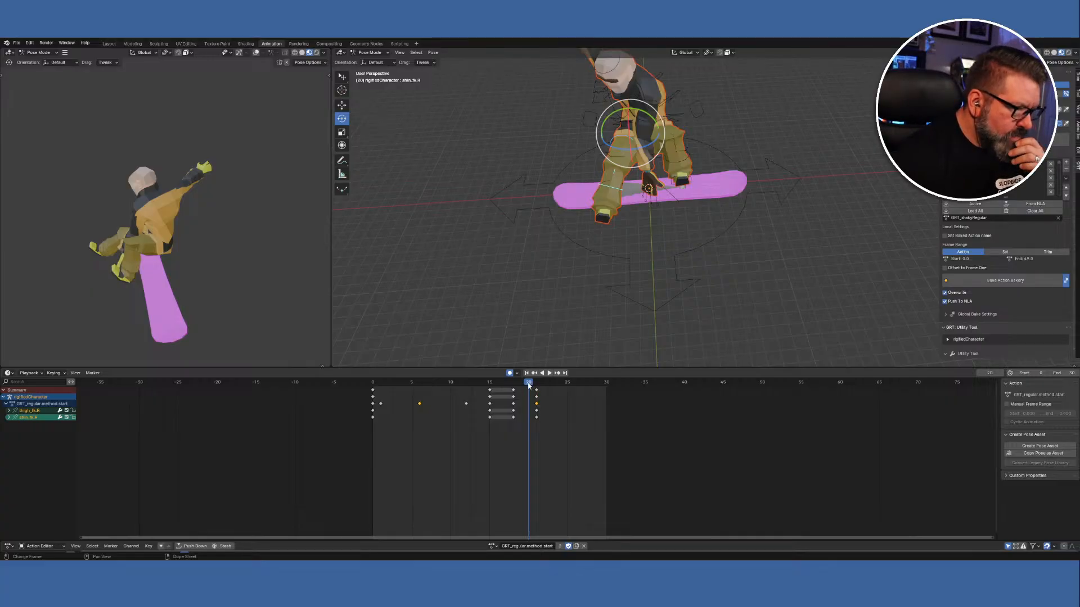
key("space")
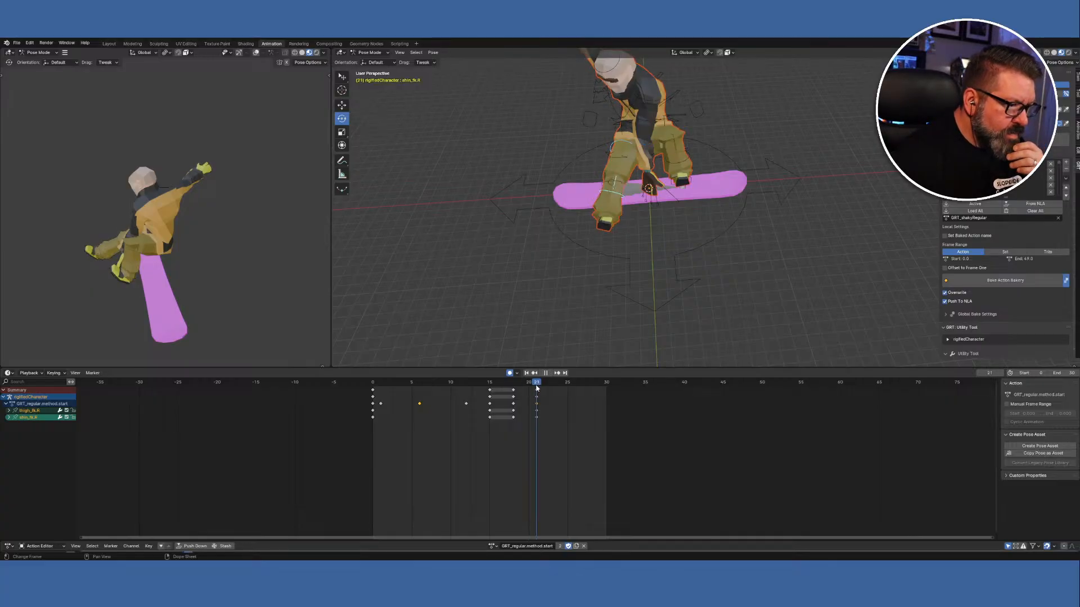
left_click_drag(534, 387, 528, 389)
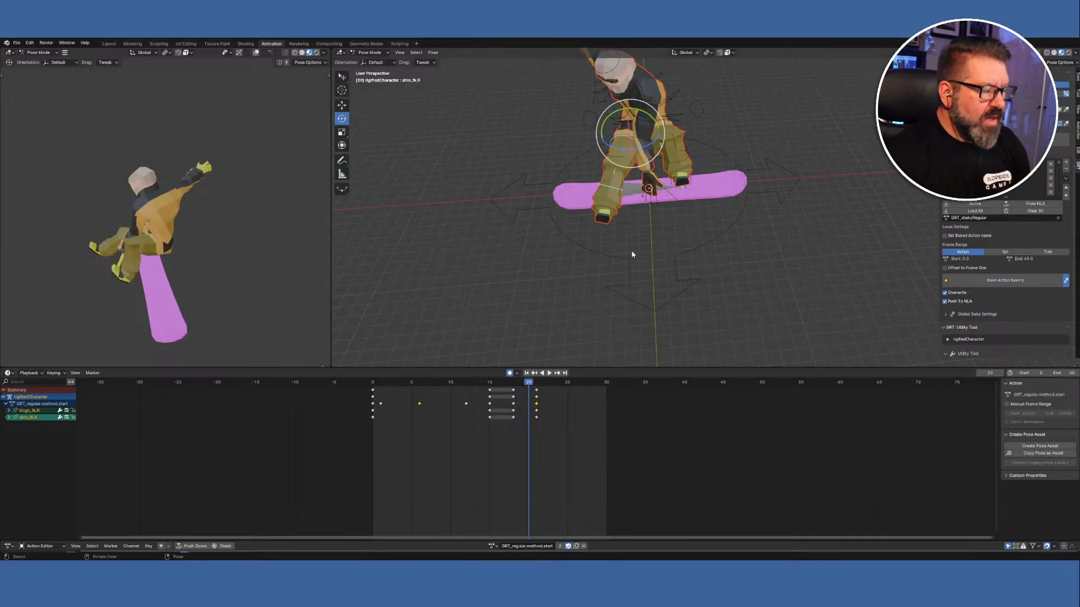
middle_click_drag(600, 253, 694, 230)
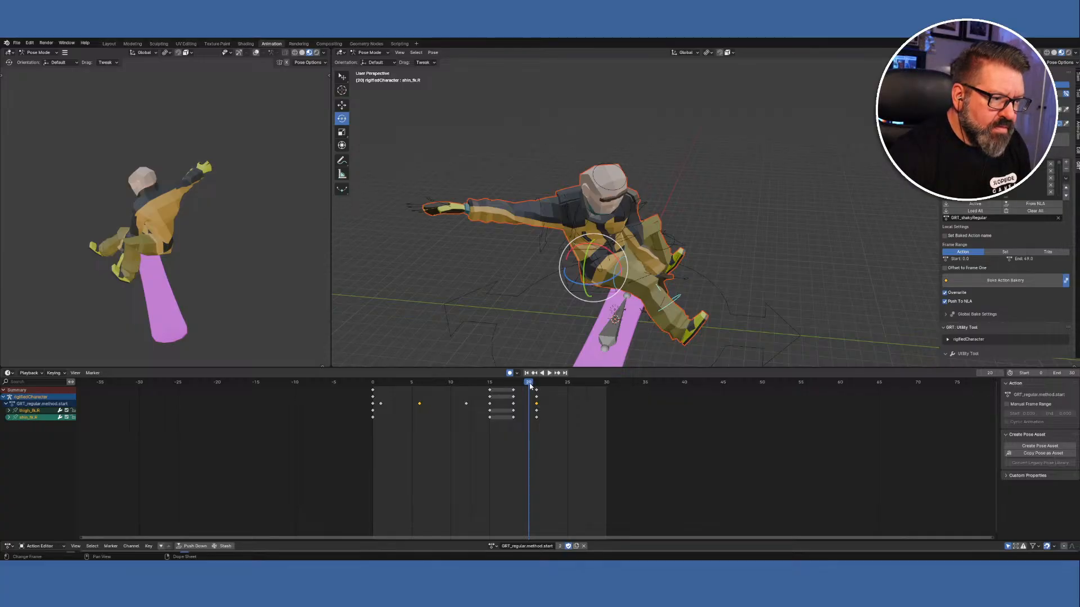
Bring up the pose menu to insert a keyframe for the right leg at frame 20.
right_click(474, 257)
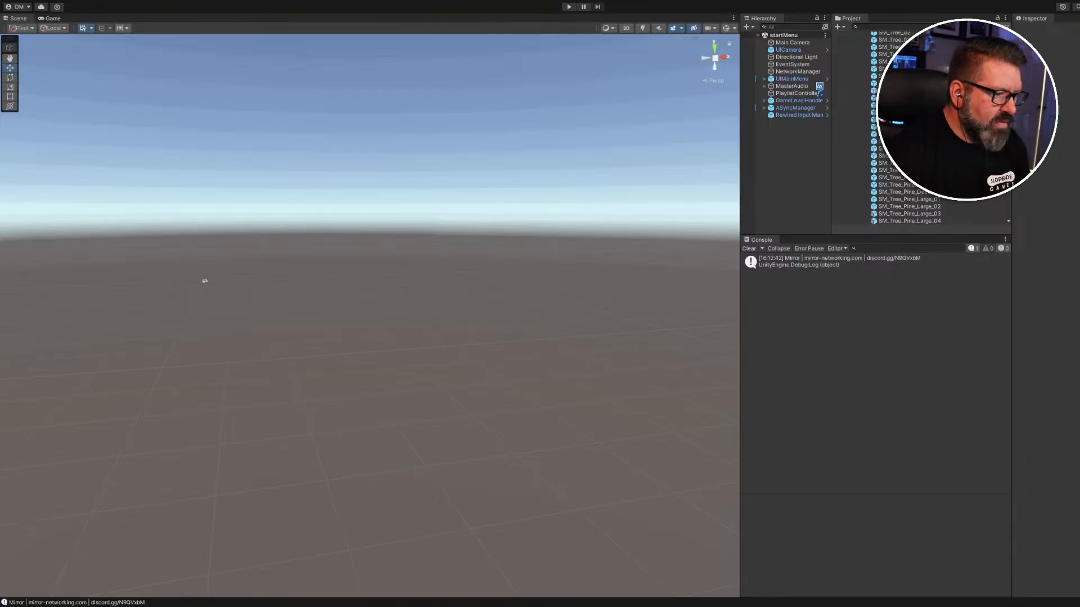
Open the PlayerPrefab asset for editing and select its SK_Snowboard_01 object.
scroll(883, 168, "up", 10)
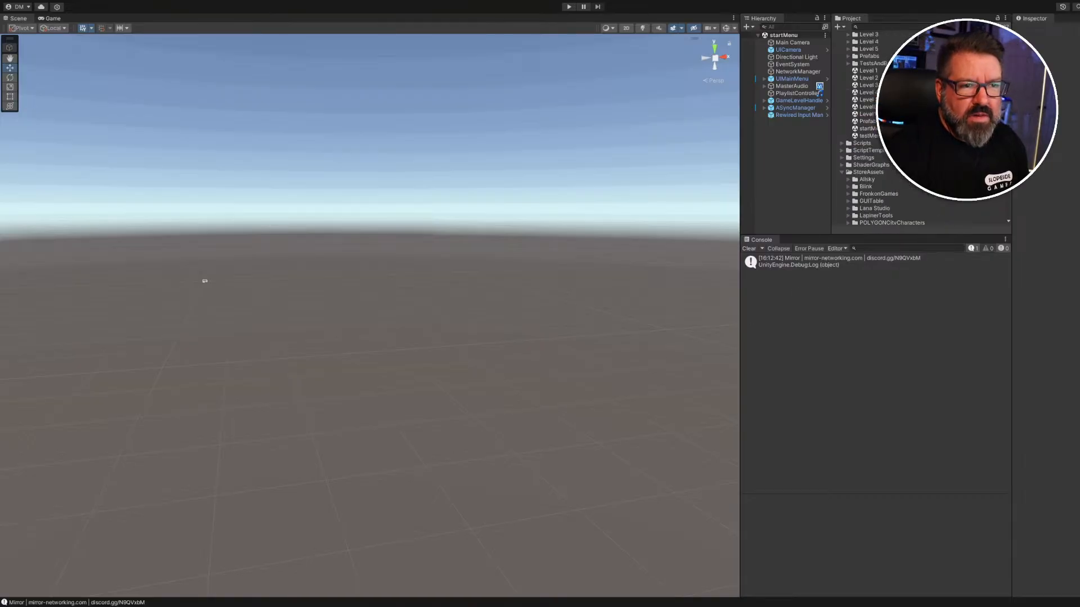
scroll(883, 167, "up", 8)
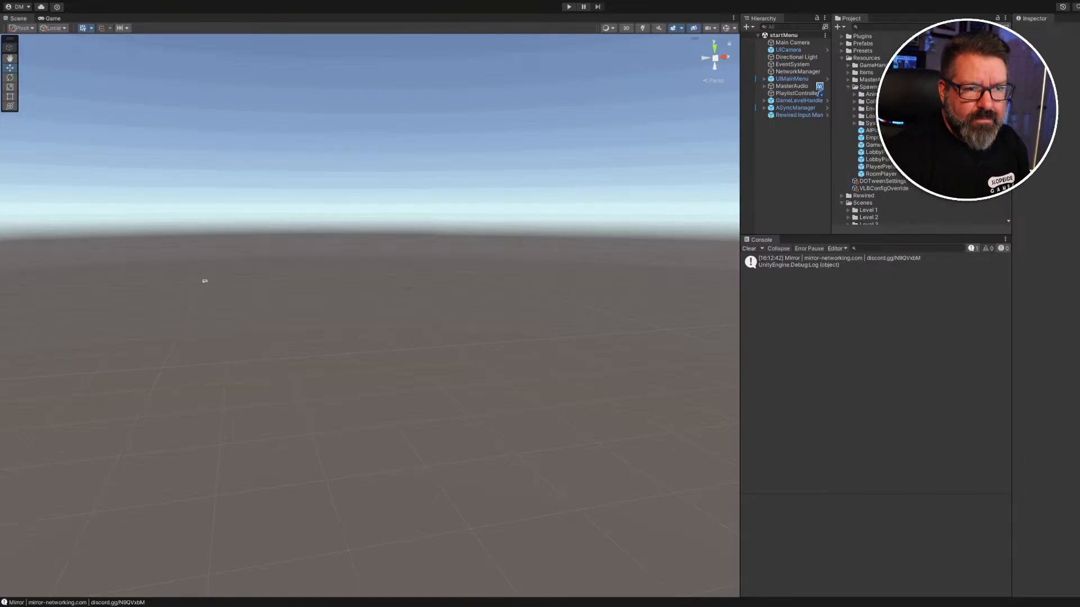
left_click(881, 167)
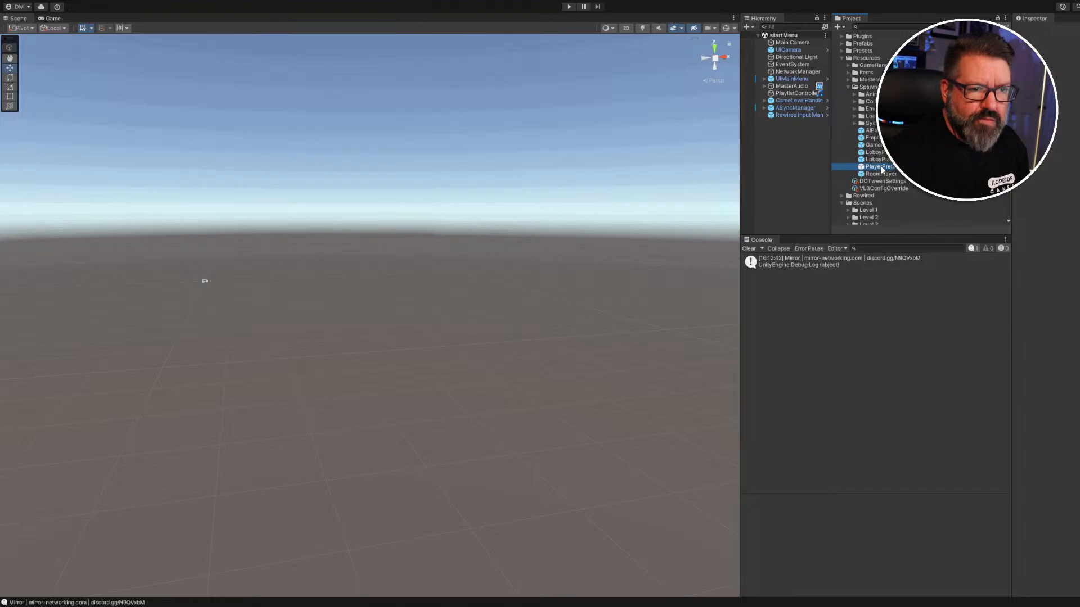
double_click(881, 167)
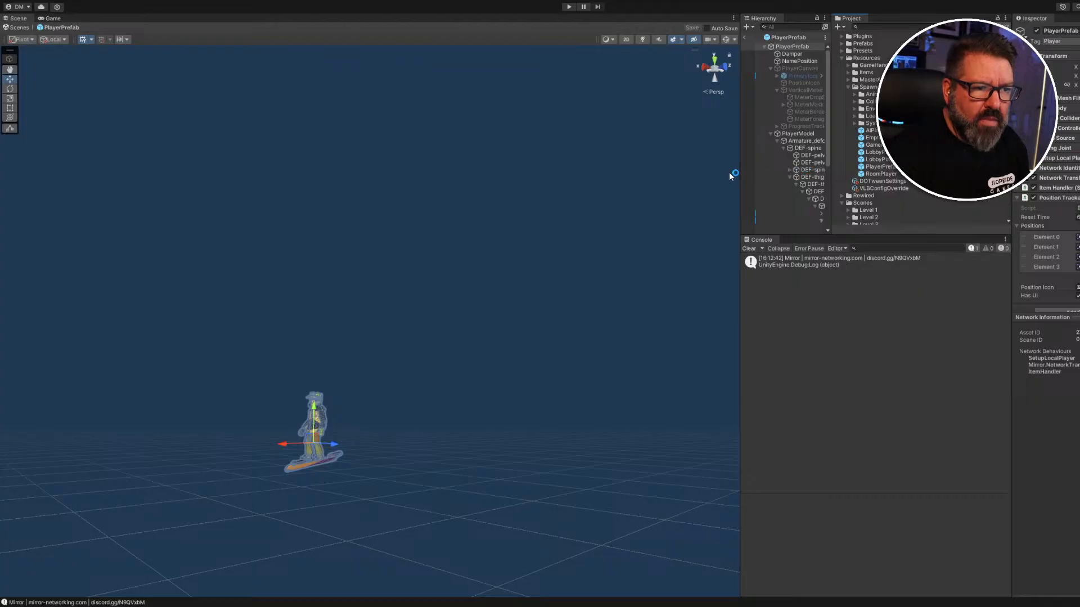
left_click_drag(739, 172, 531, 174)
scroll(679, 175, "down", 4)
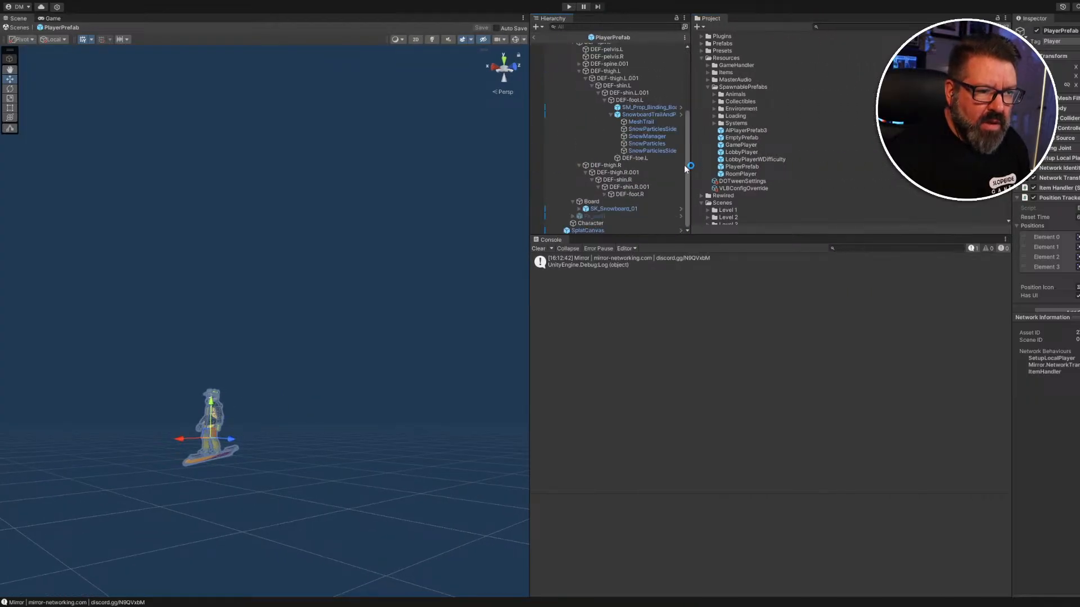
left_click(600, 210)
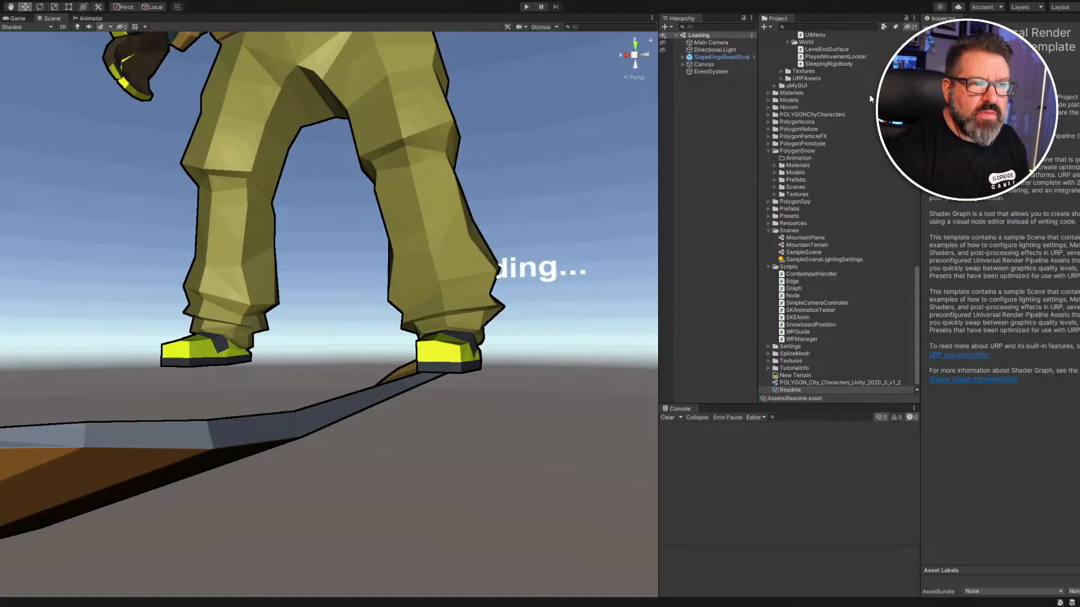
Expand SlopeKingsBoardScript > Board and select the SM_Prop_Snowboard mesh.
left_click(684, 57)
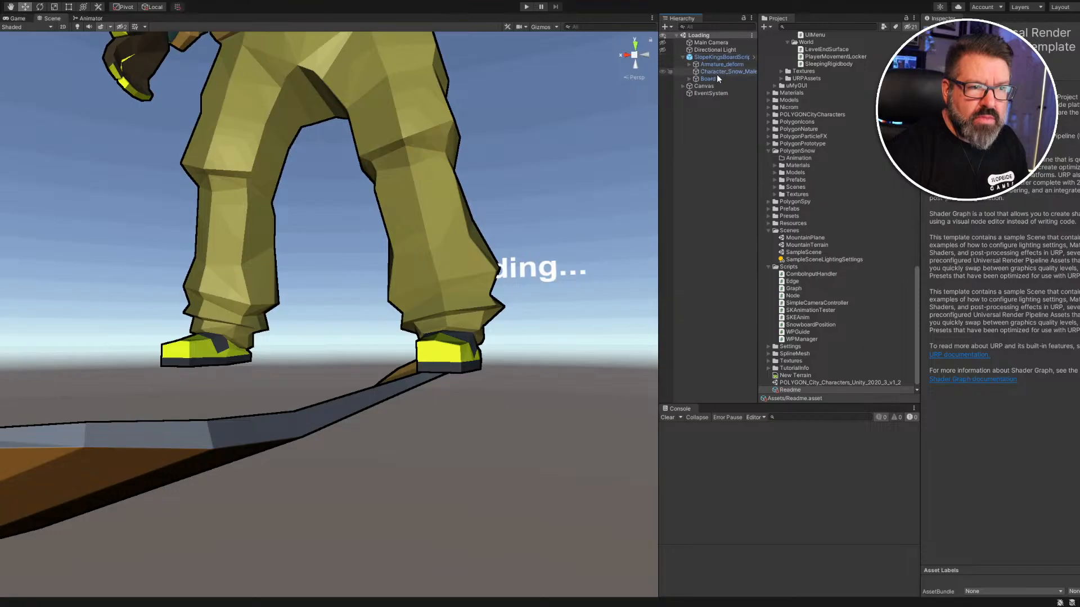
left_click(709, 79)
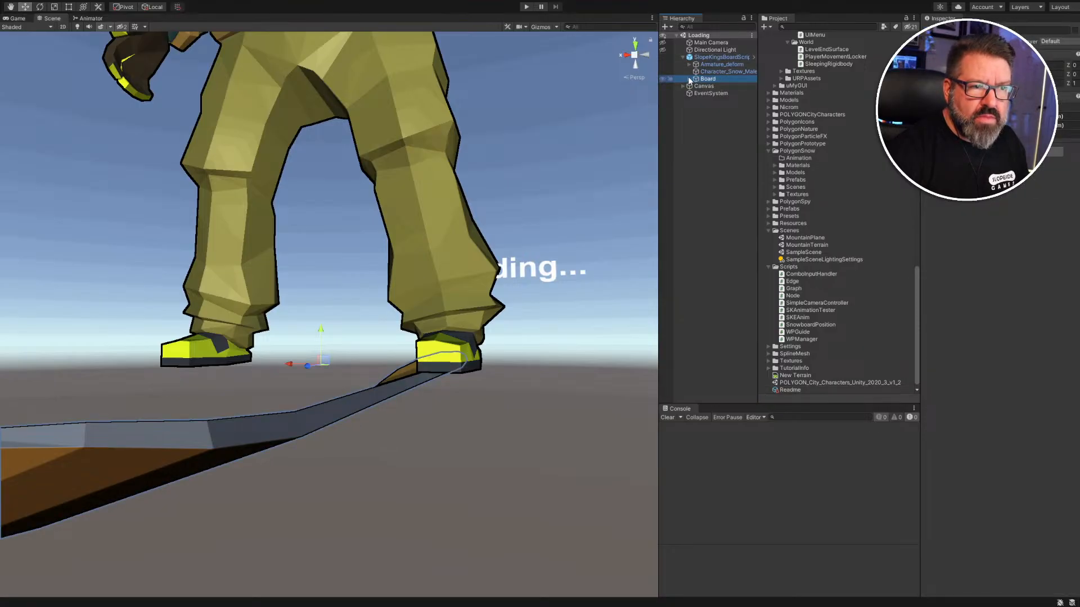
left_click(690, 80)
left_click(741, 84)
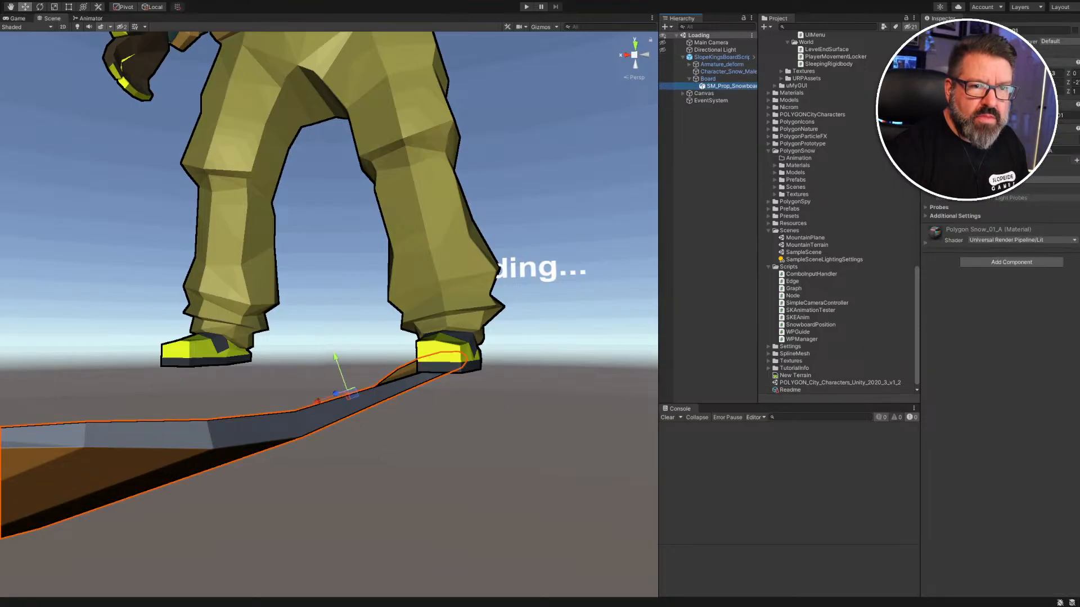
Set SM_Prop_Snowboard's Rotation Z to -21 in the Inspector.
left_click(1032, 74)
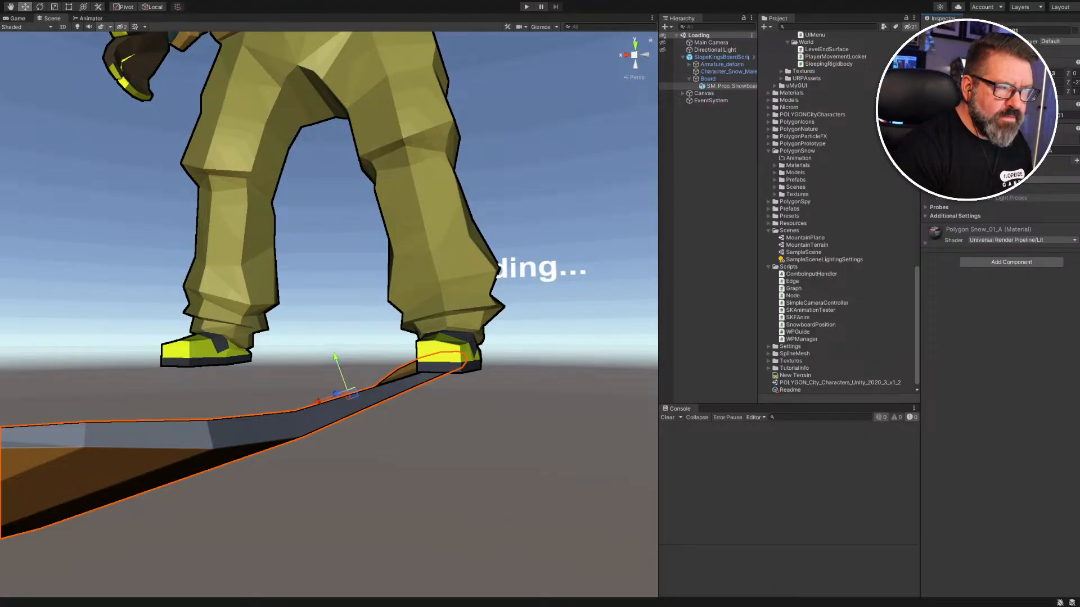
type("0")
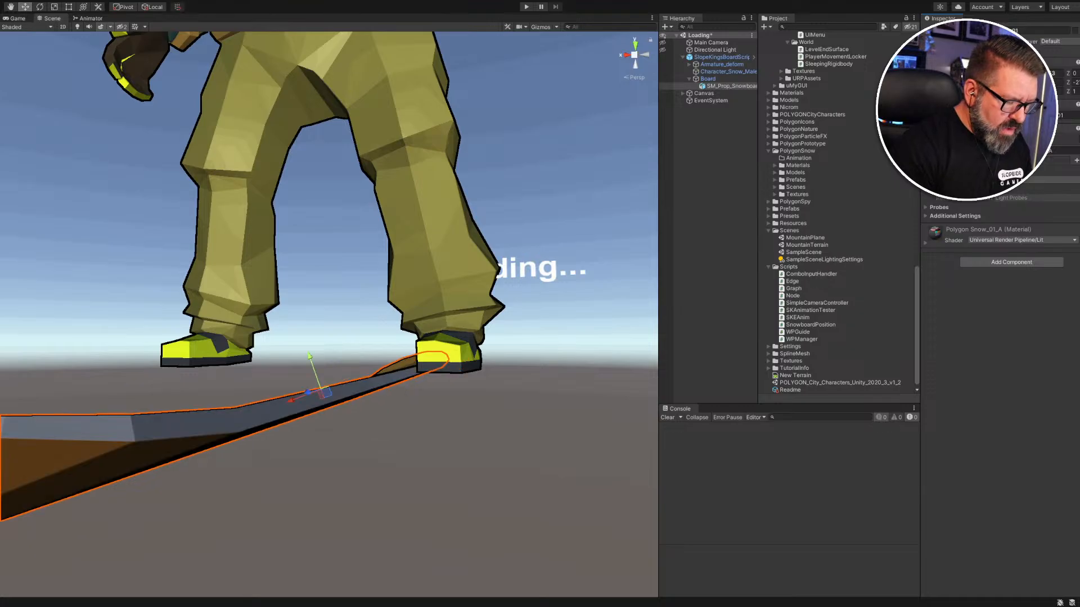
type("0")
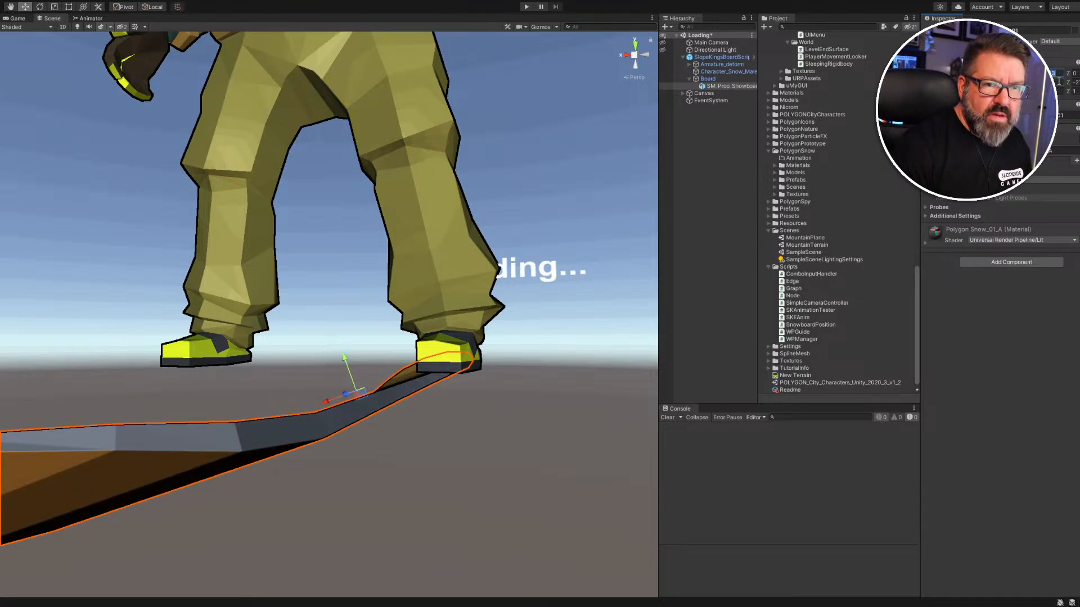
type("05")
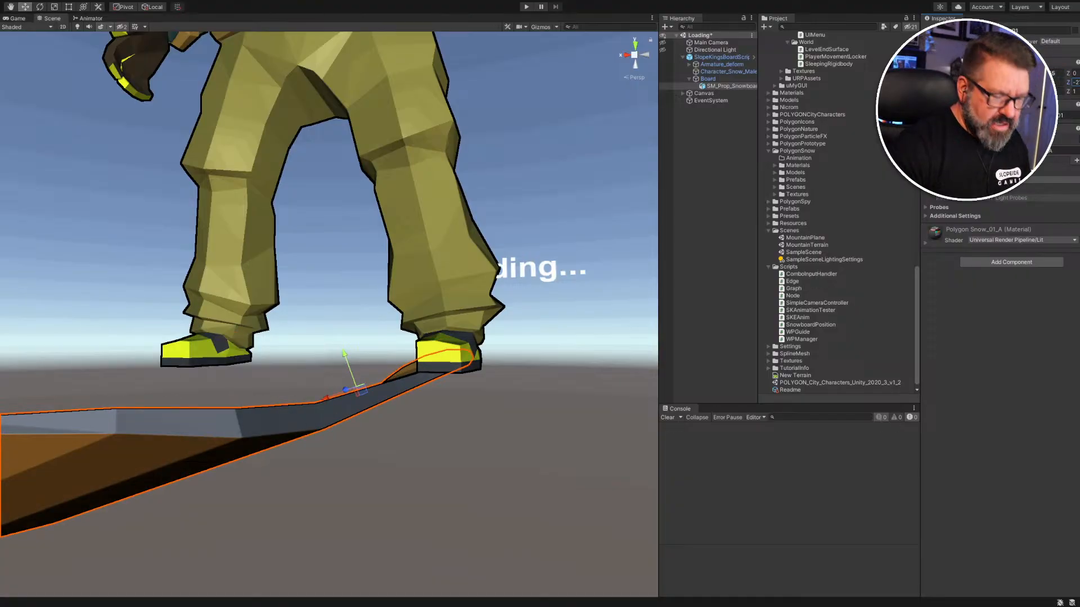
key("BackSpace")
type("8")
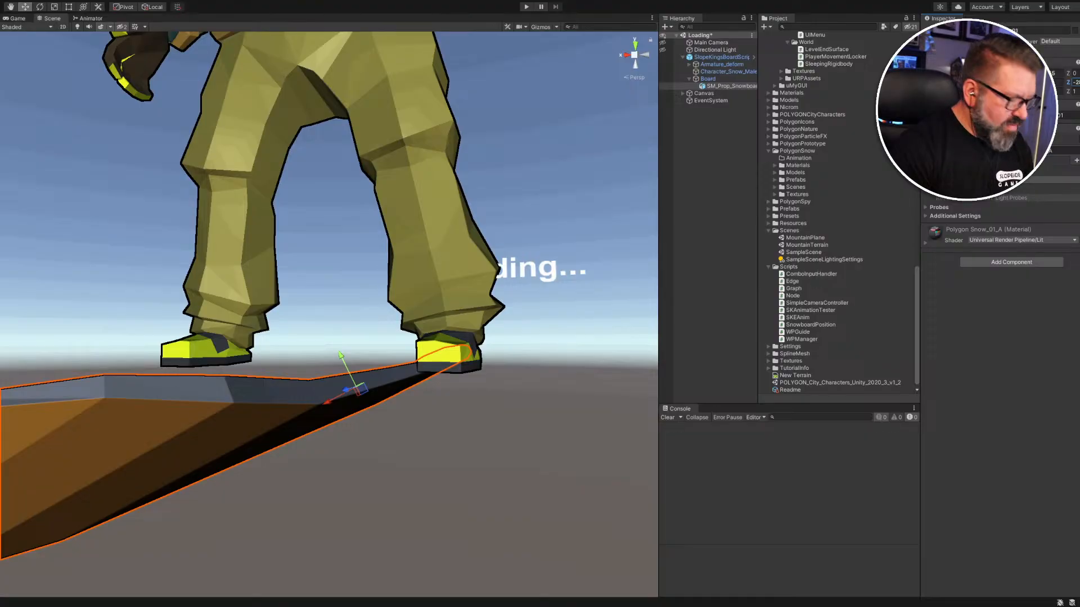
key("BackSpace")
type("1")
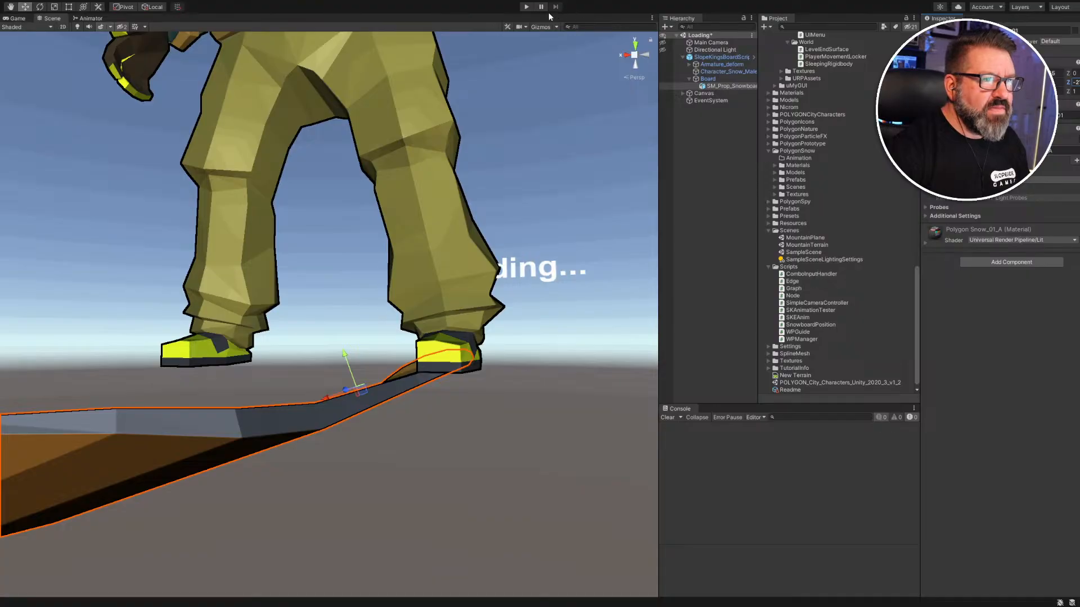
Run the scene and orbit the Scene view around the snowboarder to check the board tilt.
left_click(527, 7)
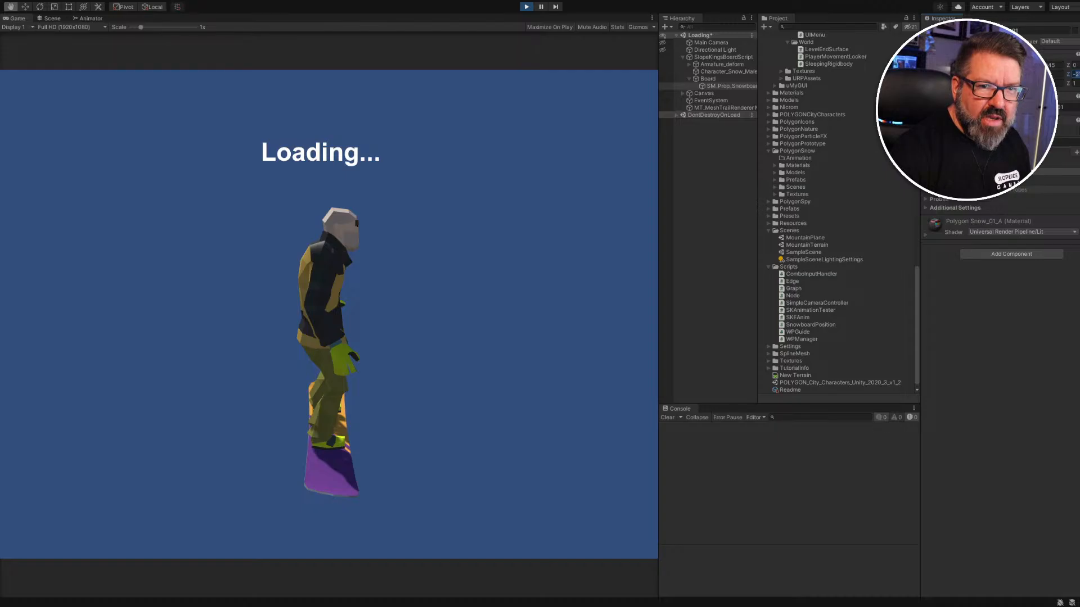
key("w")
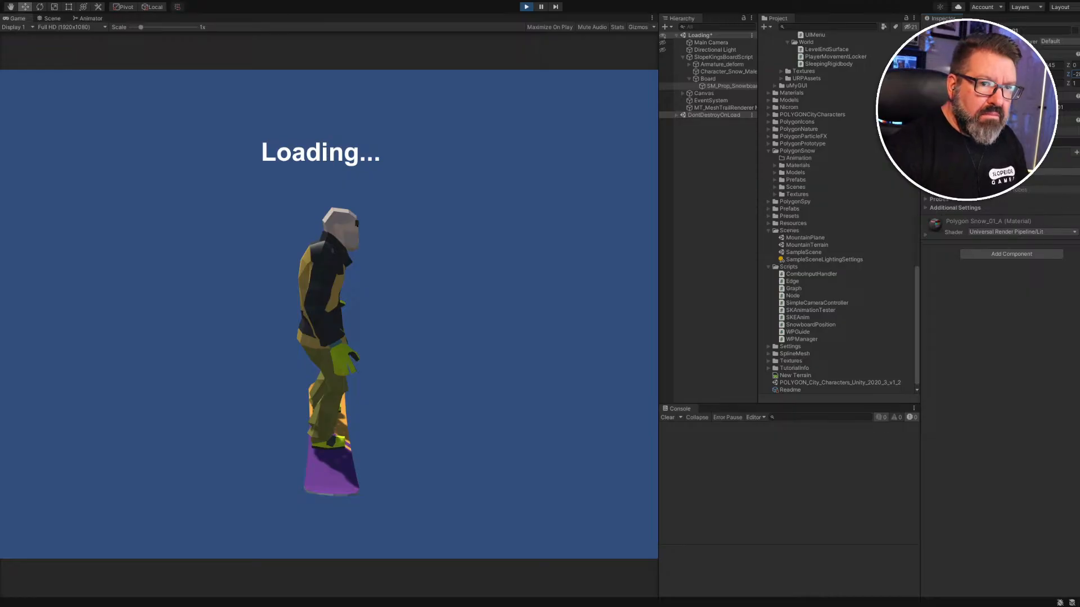
left_click(52, 19)
left_click_drag(353, 389, 465, 456, "alt")
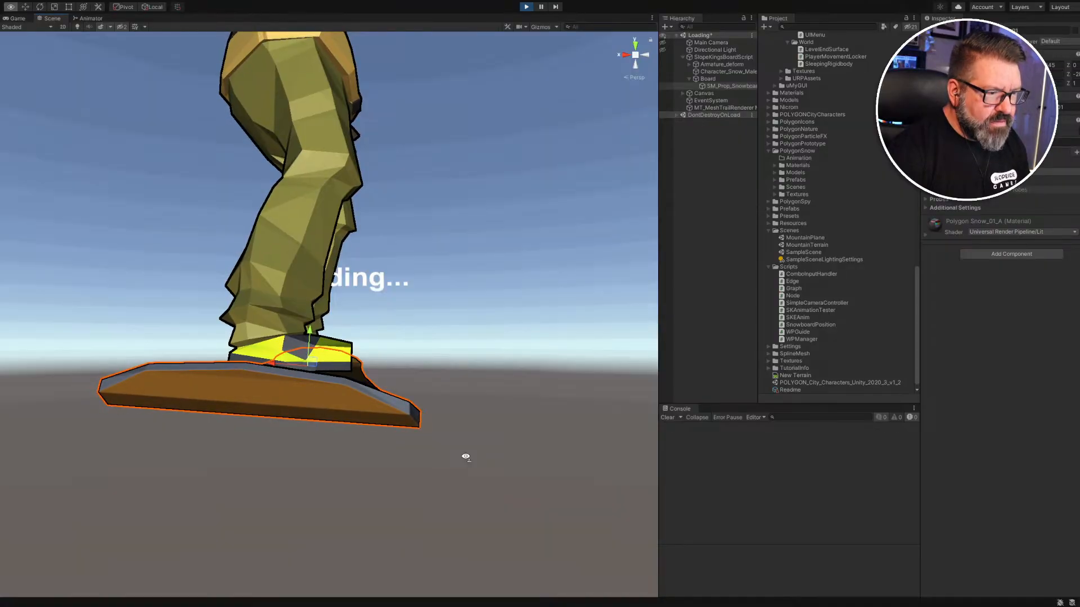
Change the board's Rotation Z from -21 to about -28 and run the scene again.
left_click(1076, 74)
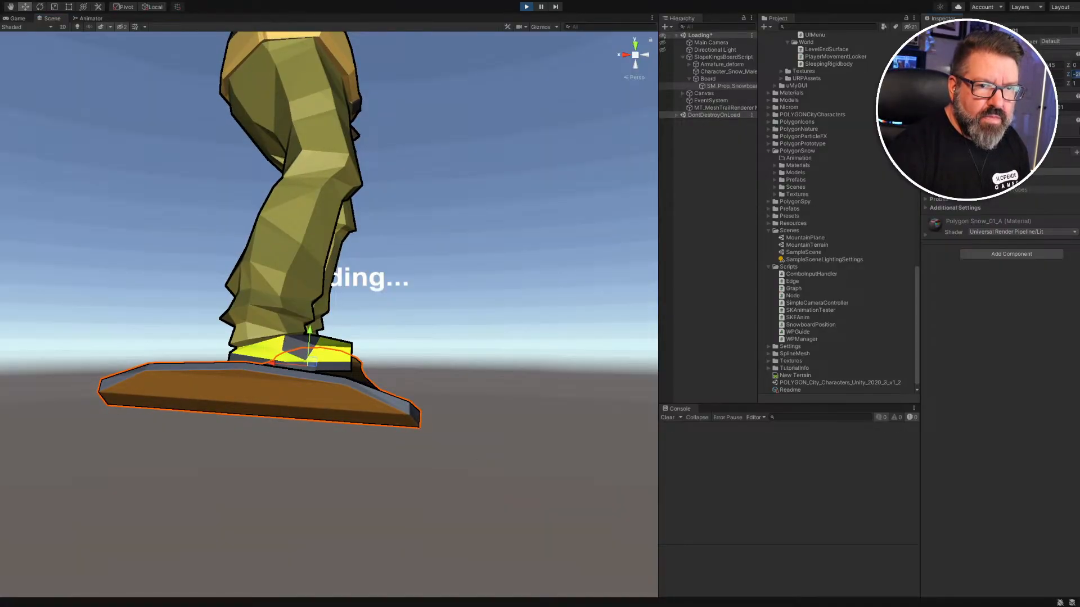
type("-21")
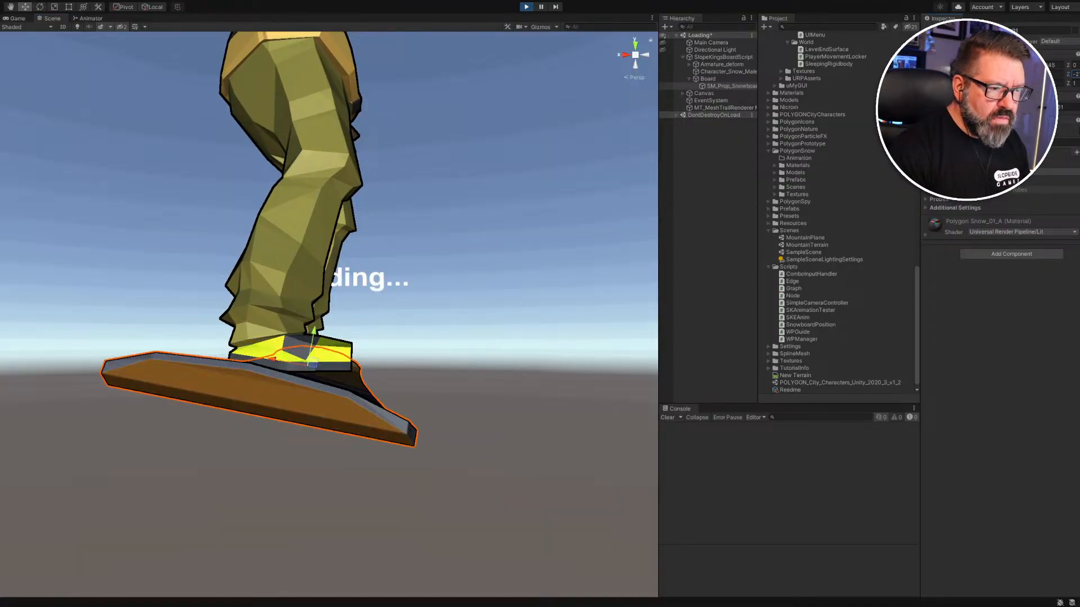
key("BackSpace")
type("8")
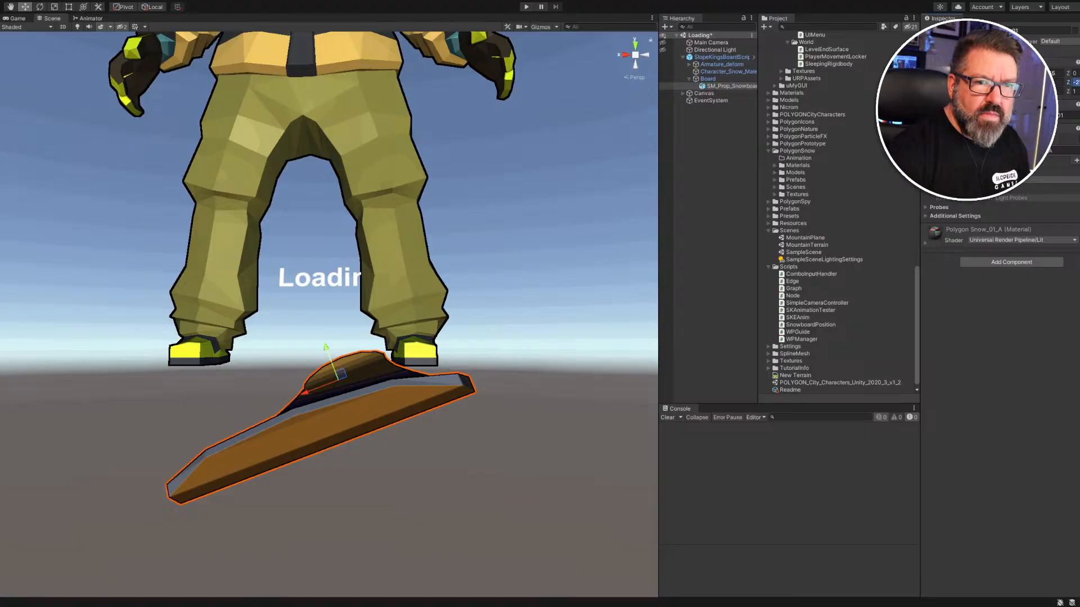
left_click_drag(1067, 82, 1035, 83)
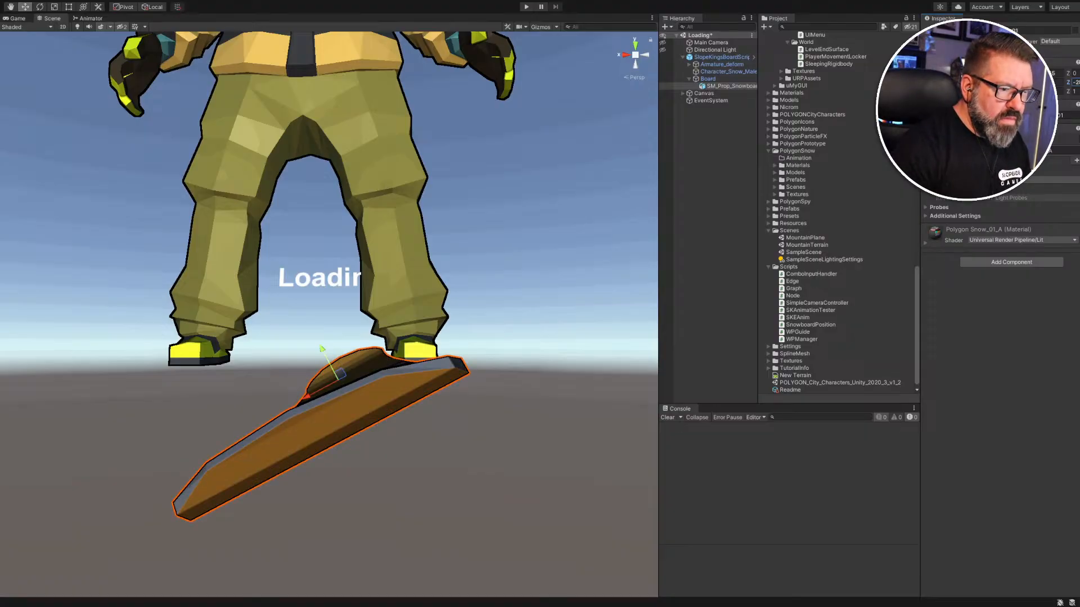
left_click(523, 7)
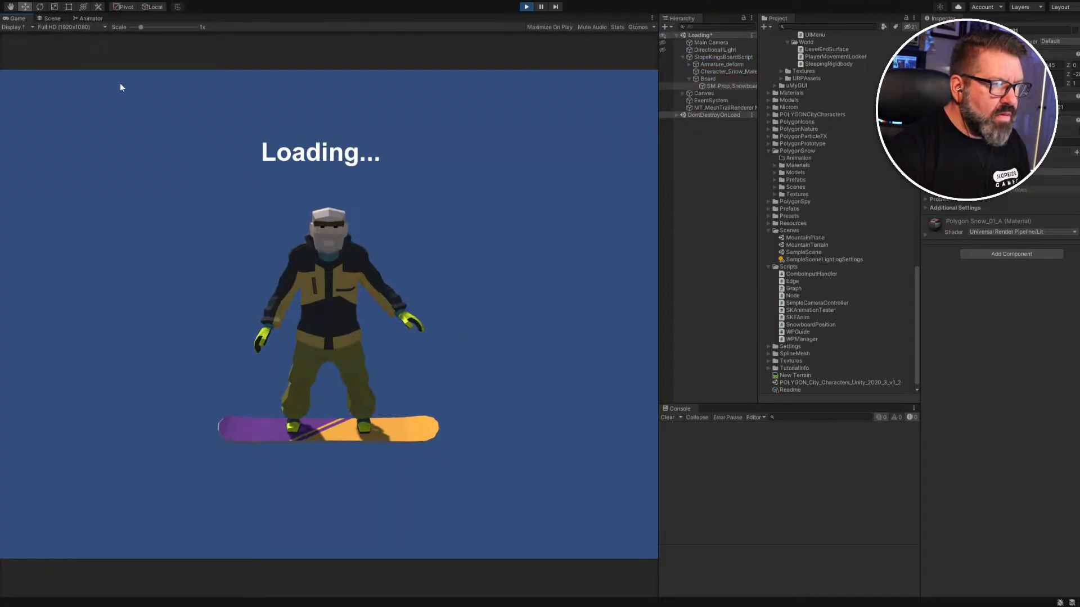
Replay the scene, pause mid-trick, and fly the Scene camera close to the board.
left_click(55, 20)
right_click_drag(276, 277, 434, 288)
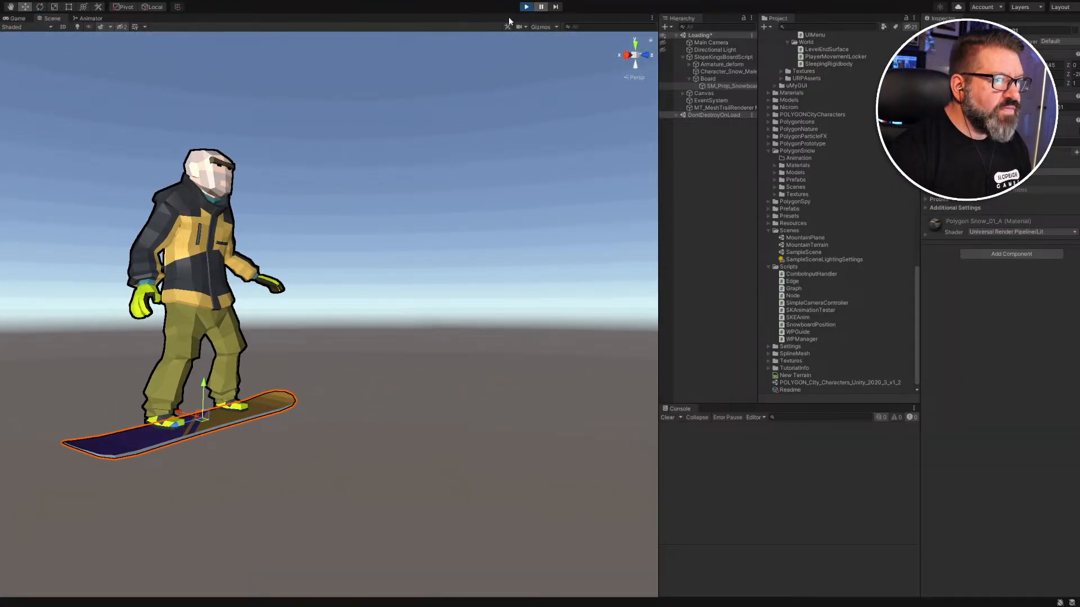
left_click(528, 8)
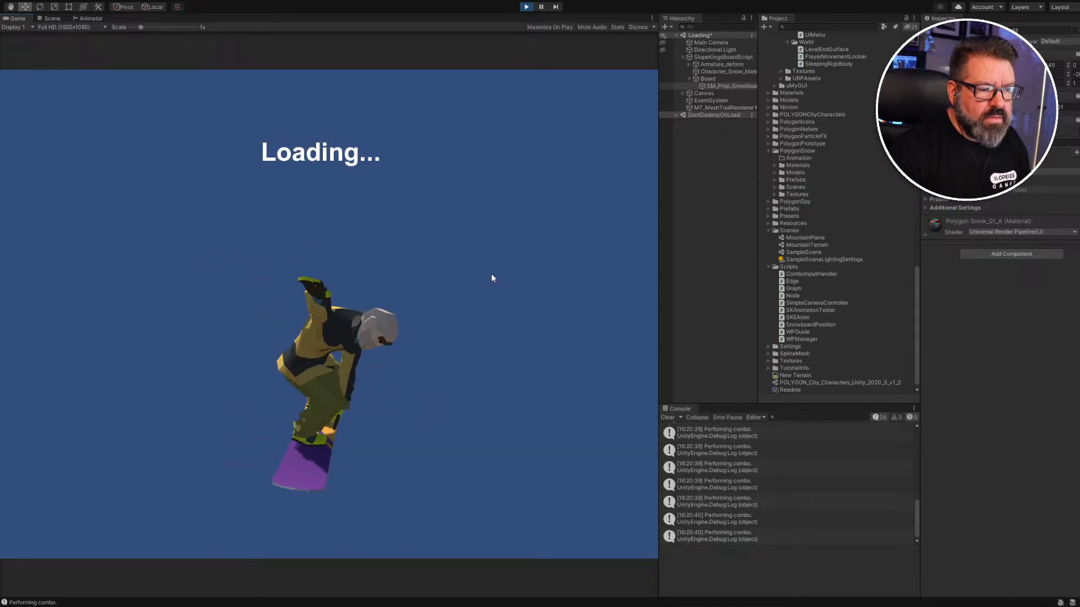
left_click(541, 7)
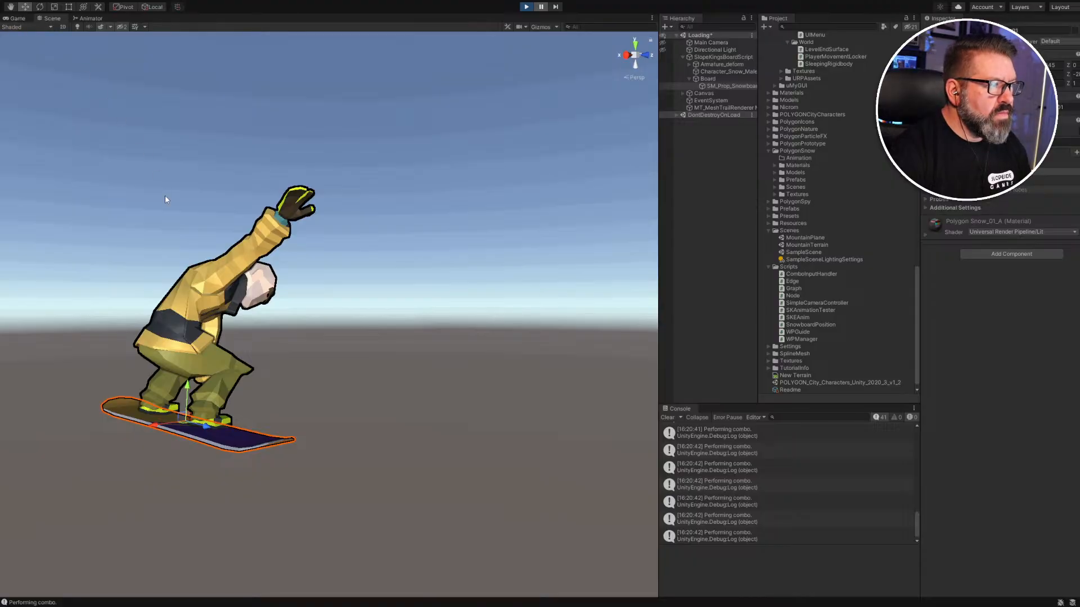
right_click_drag(257, 379, 150, 420)
key("d")
key("w")
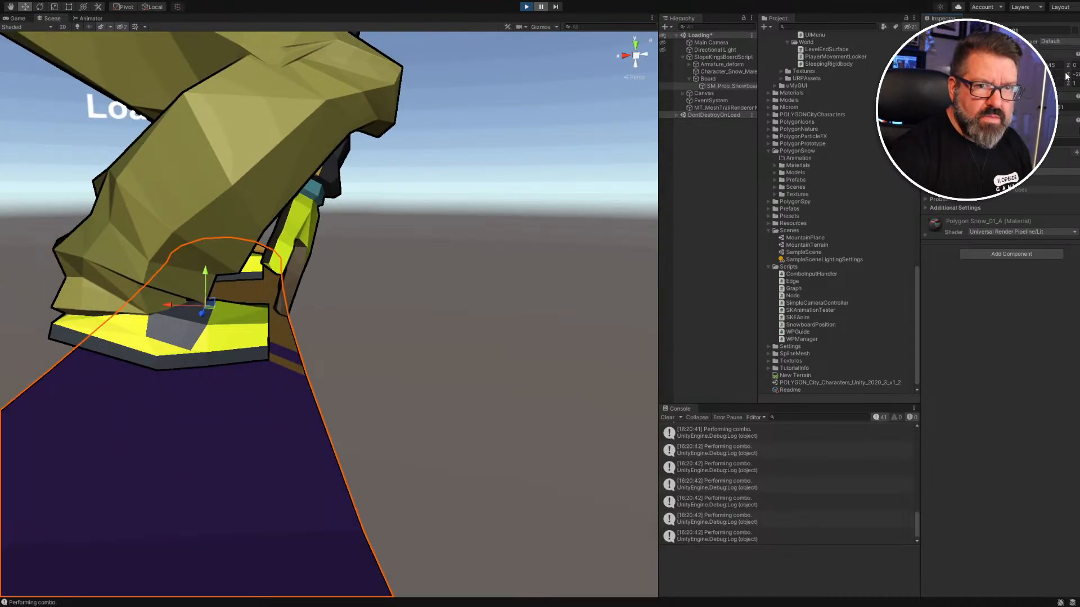
Try the board at Rotation Z -21, then settle on -28.
left_click_drag(1068, 78, 1051, 77)
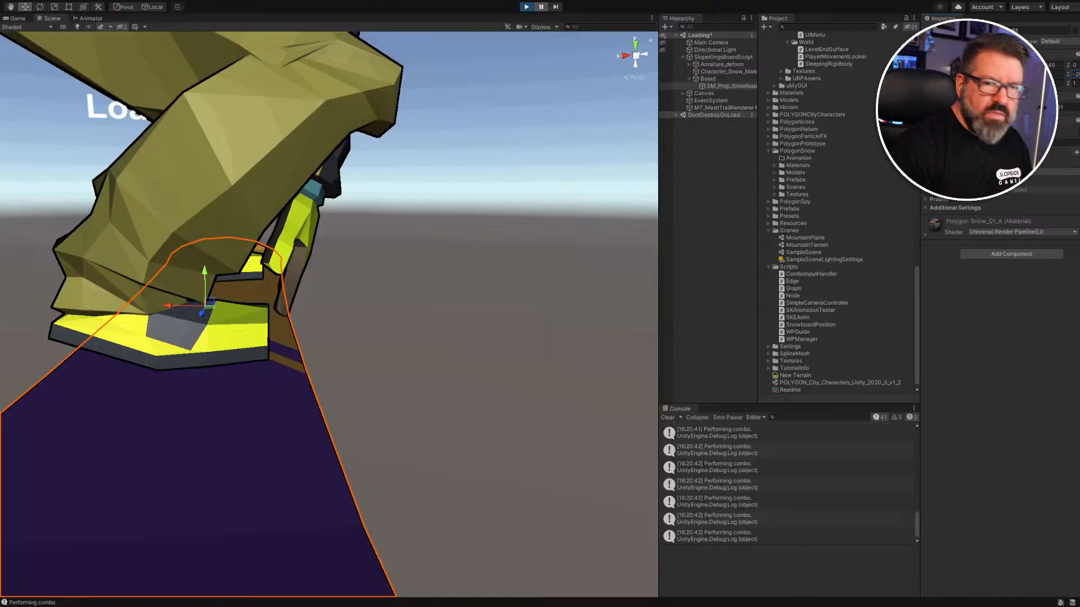
key("BackSpace")
type("1")
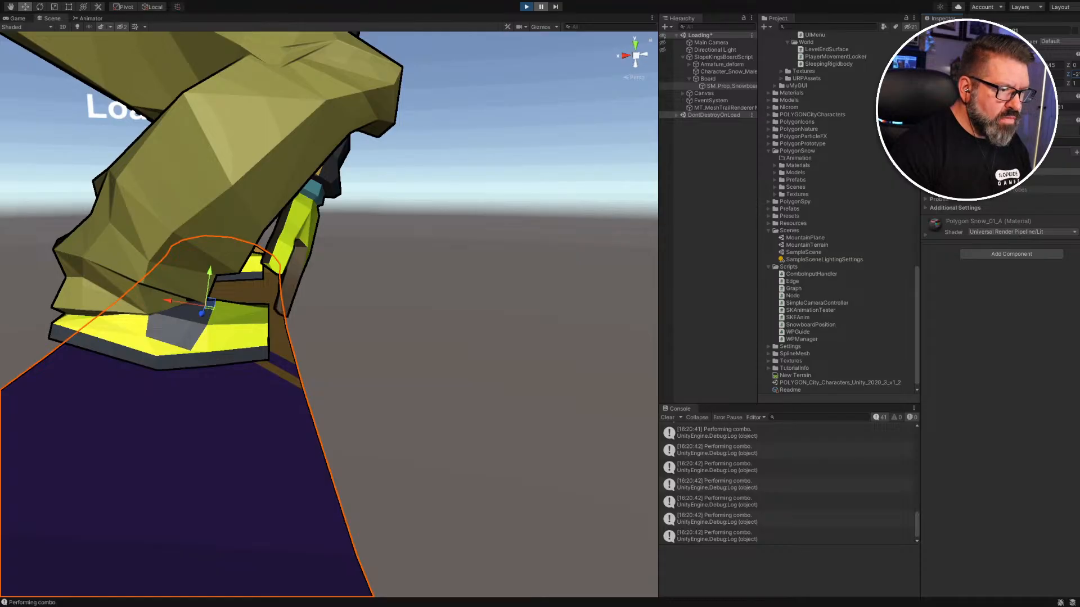
key("BackSpace")
type("8")
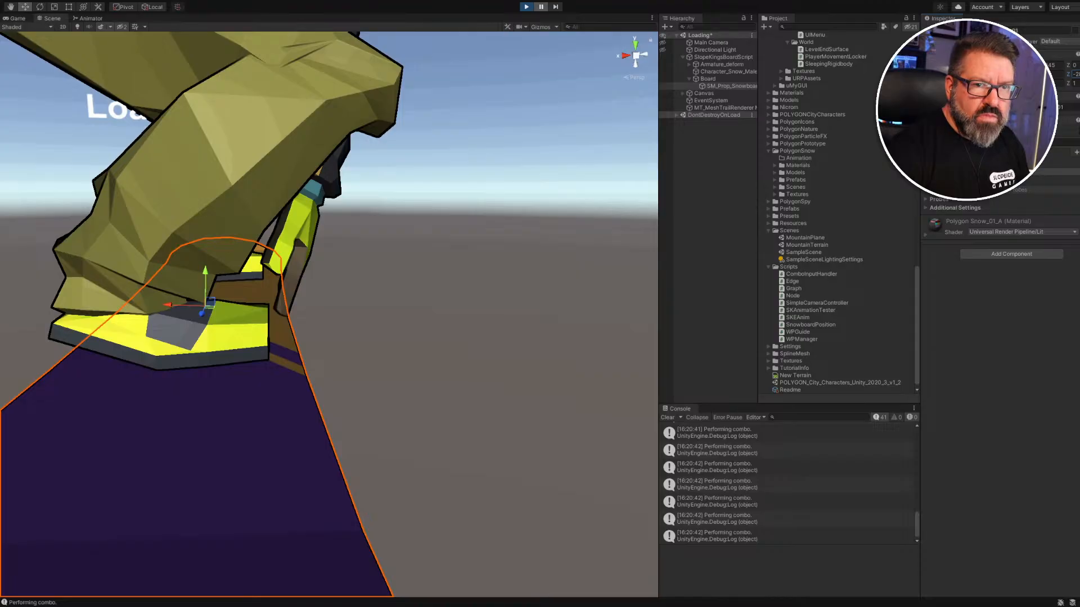
Fly and orbit around the paused snowboarder to check the board from several angles.
right_click_drag(520, 356, 466, 329)
key("d")
key("w")
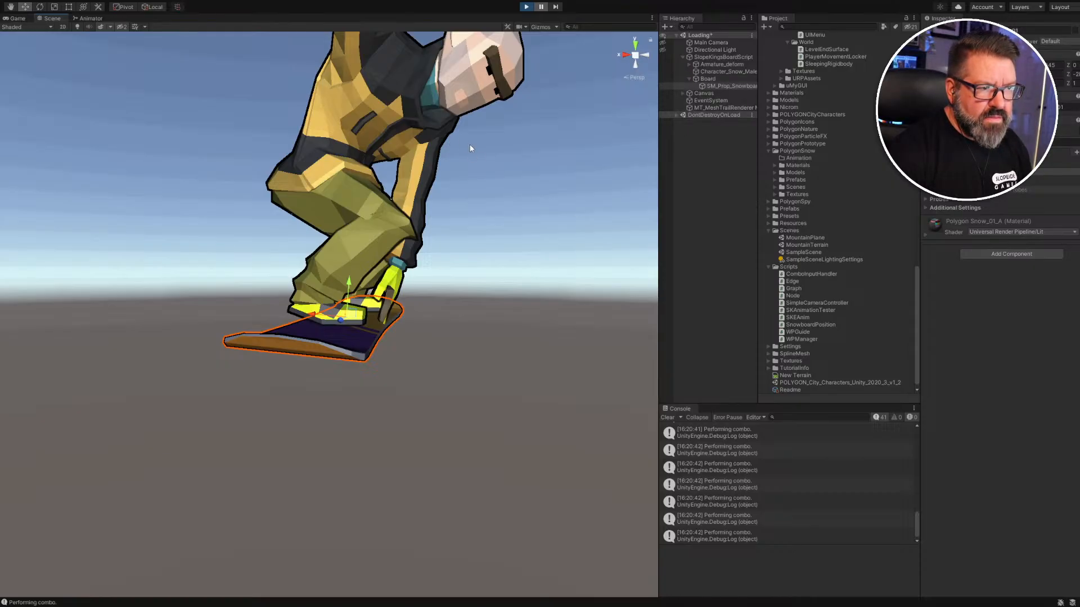
right_click_drag(470, 148, 324, 189)
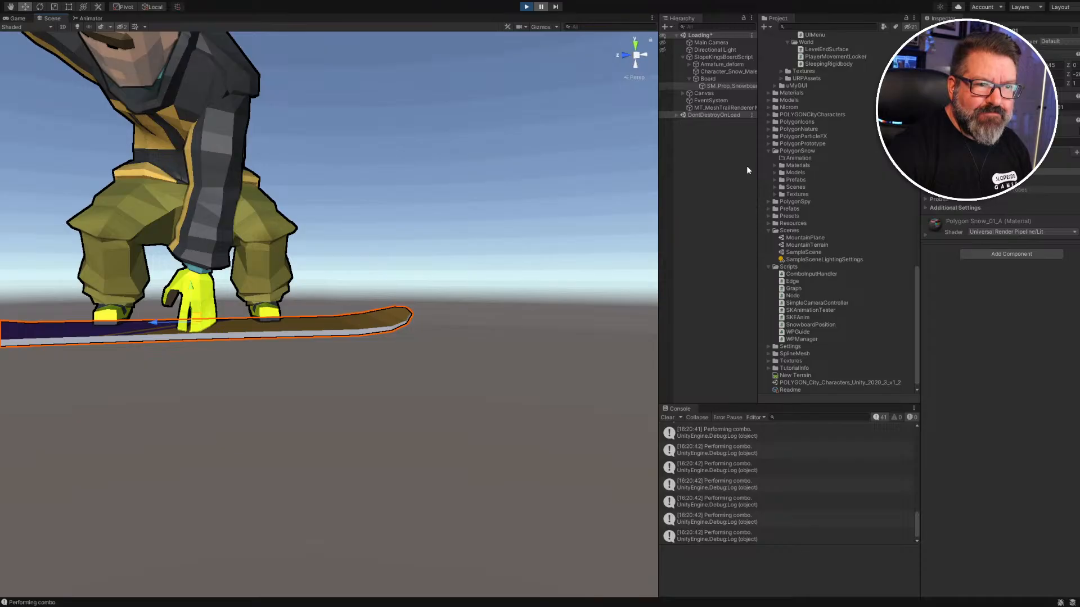
left_click_drag(589, 136, 482, 225, "alt")
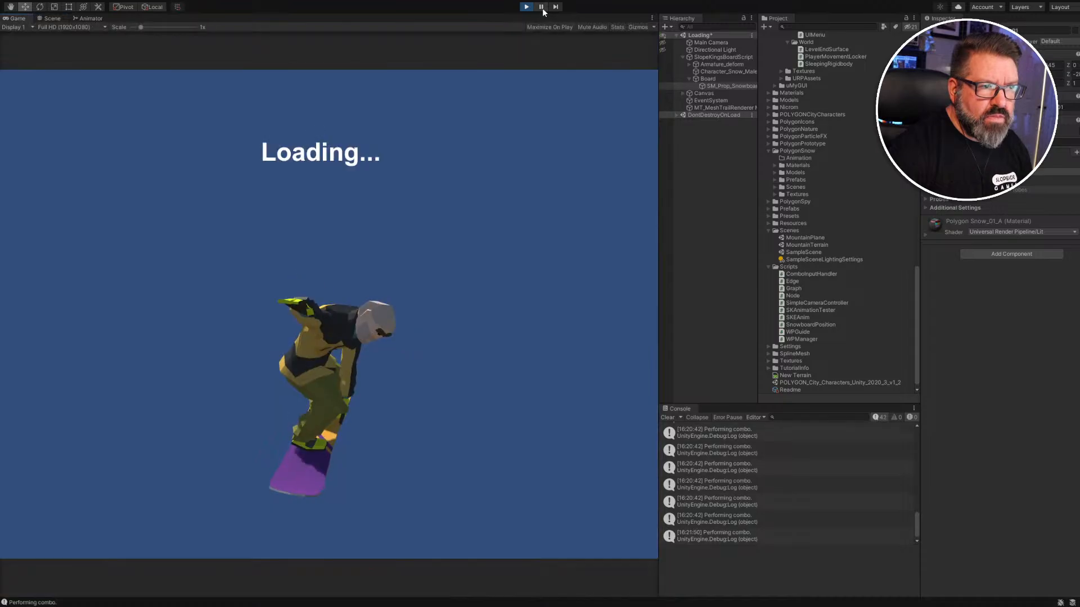
Unpause to watch the trick finish, then exit play mode.
left_click(540, 7)
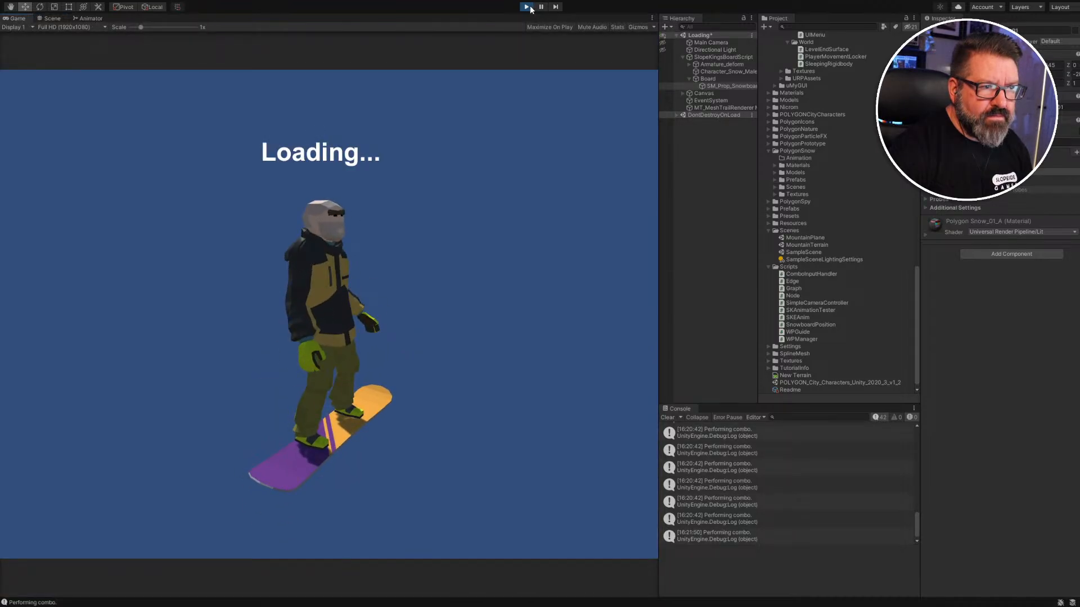
left_click(526, 6)
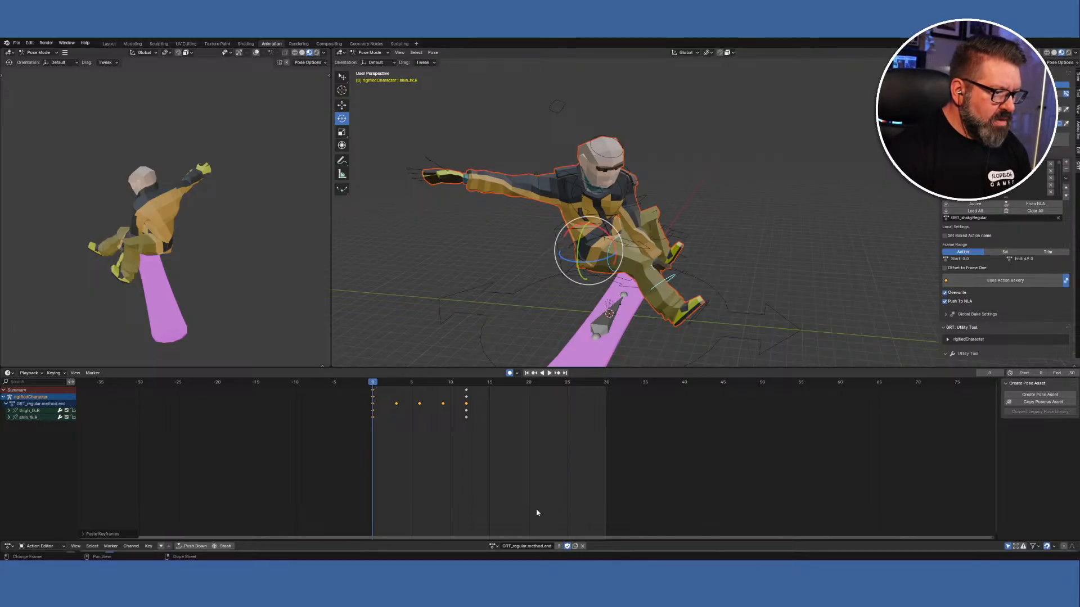
Load the GRT_regular.mute.start action and go to frame 12.
left_click(493, 547)
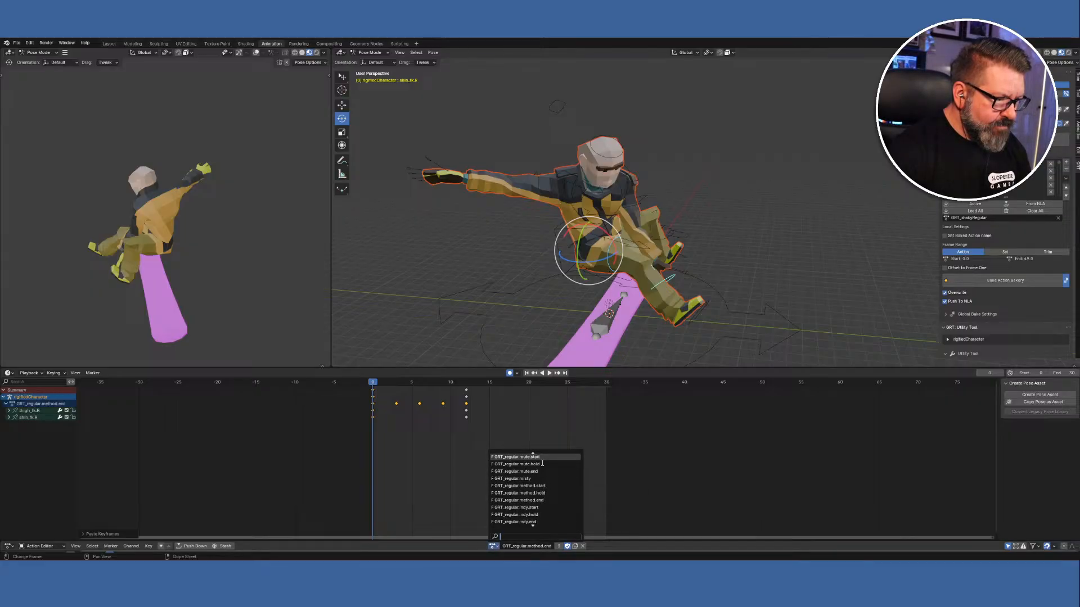
left_click(543, 458)
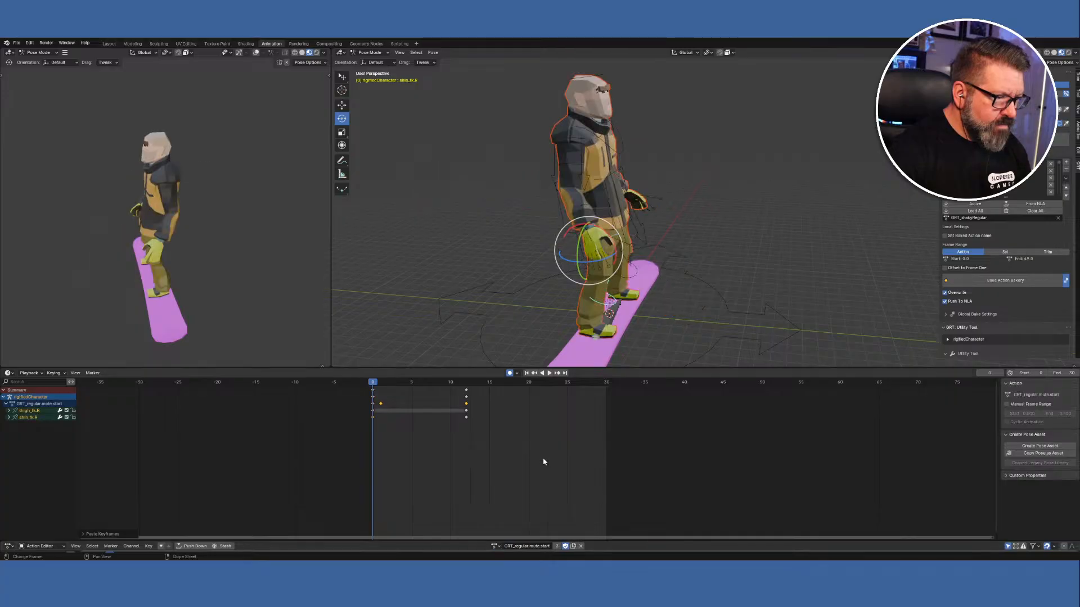
left_click(465, 381)
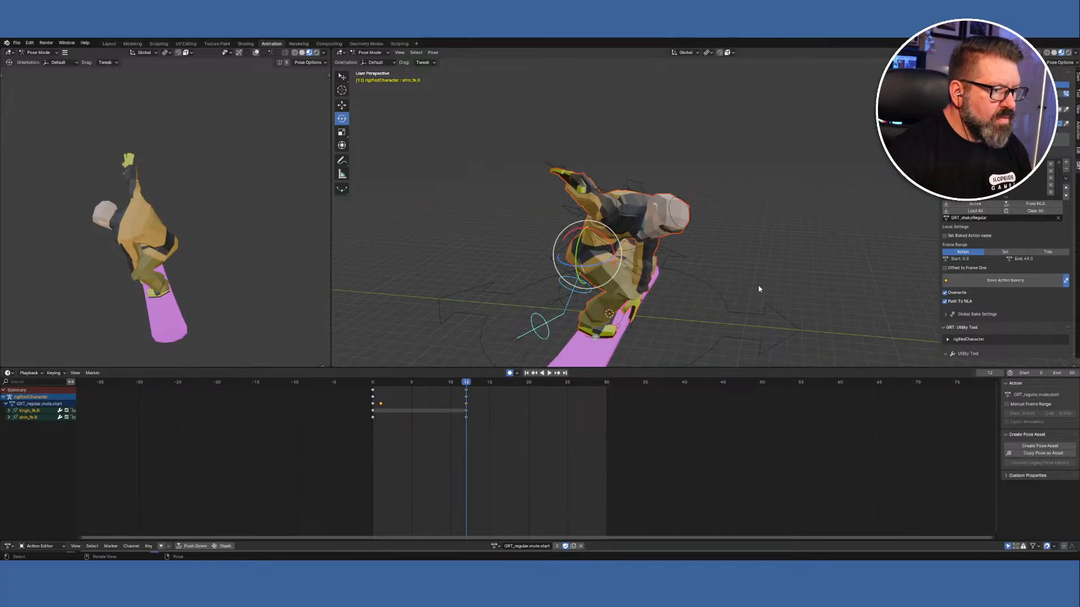
middle_click_drag(759, 290, 681, 270)
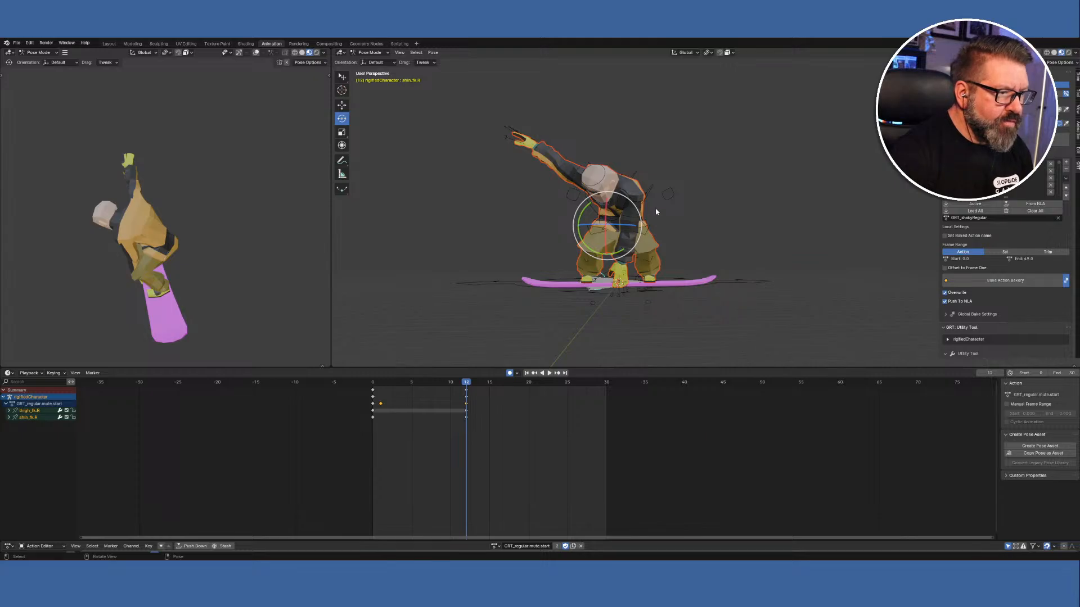
Rotate upper_arm_fk.L and chest into the grab pose, then check it from several angles.
left_click(633, 219)
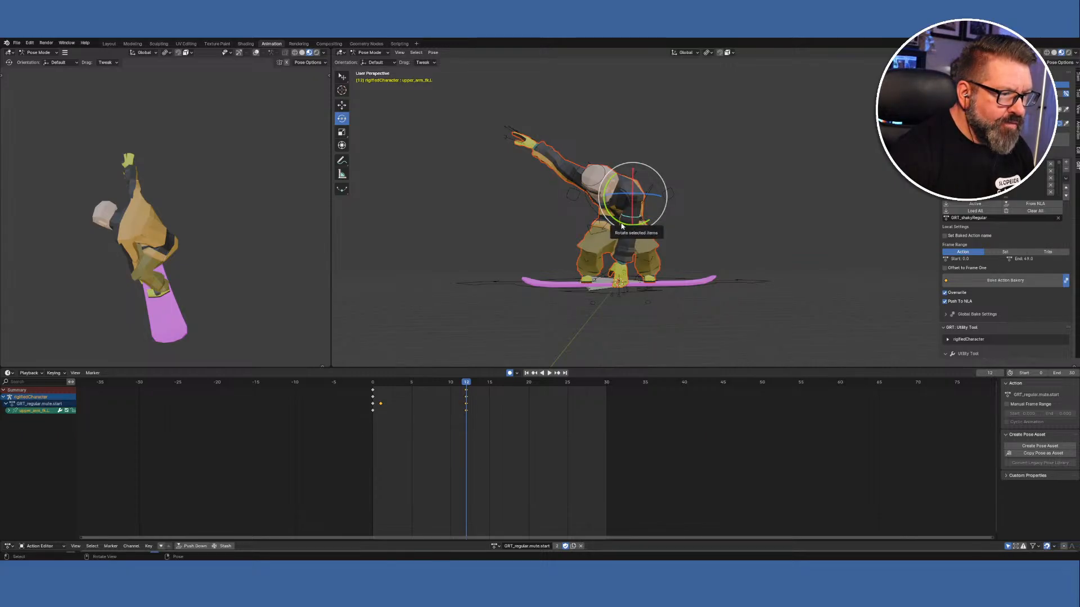
left_click_drag(618, 221, 633, 228)
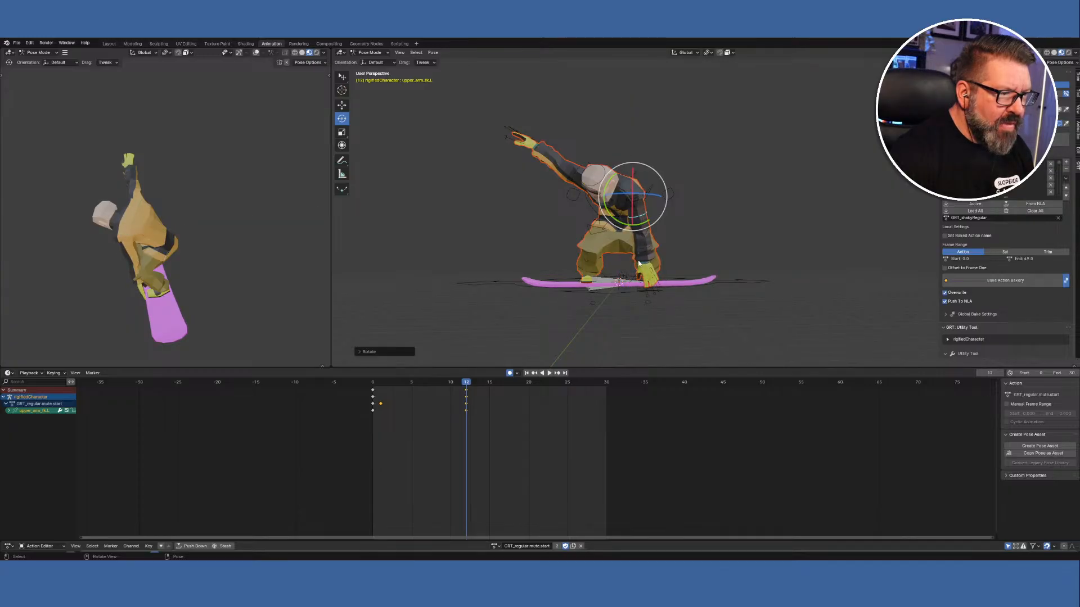
left_click(595, 215)
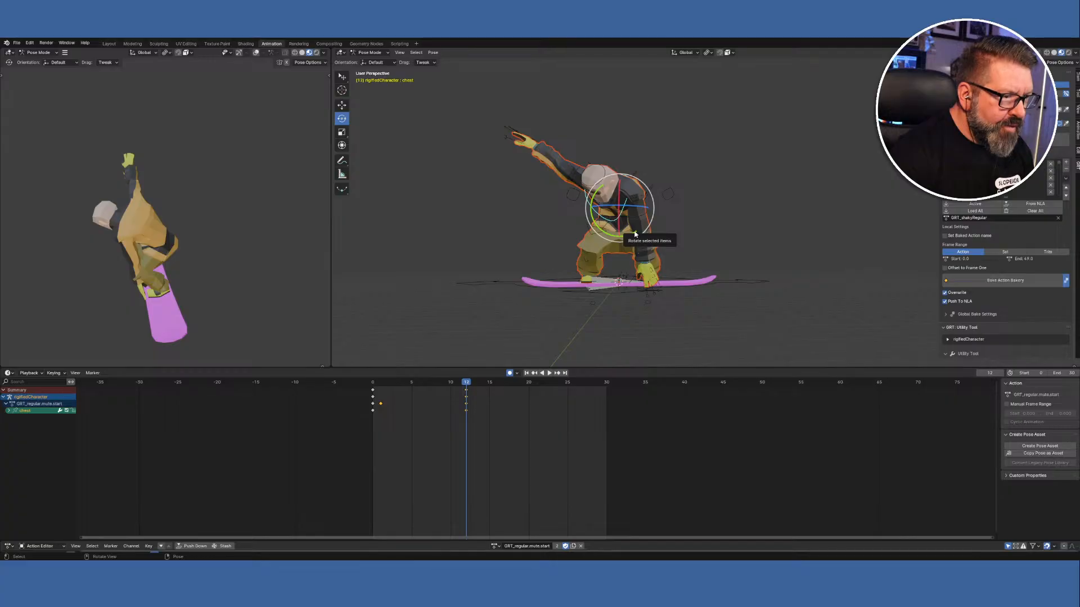
left_click_drag(635, 233, 619, 238)
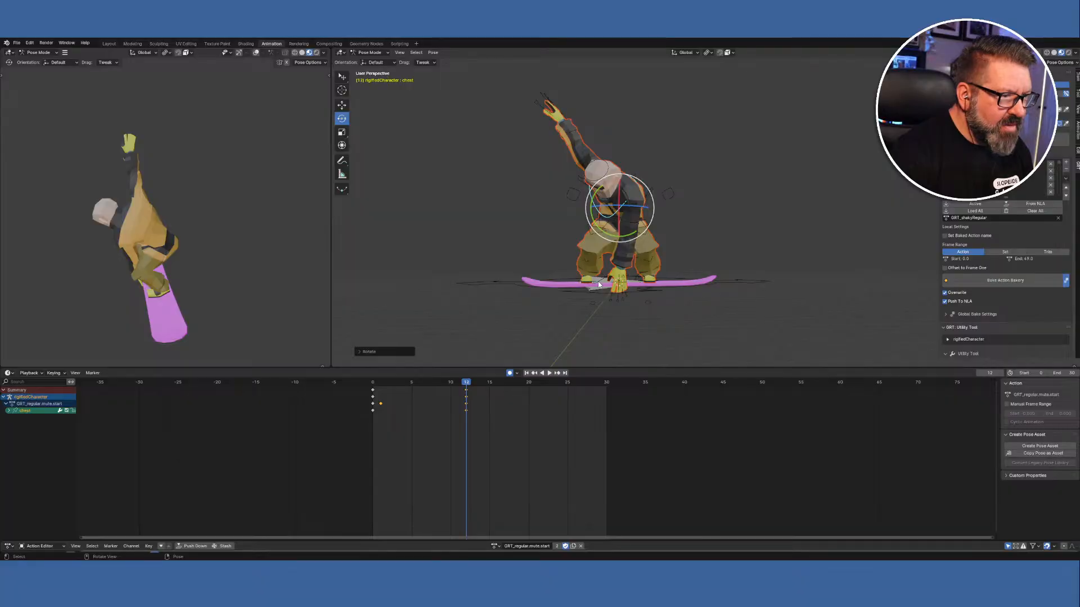
mouse_move(599, 288)
middle_mouse_down()
mouse_move(686, 264)
mouse_move(696, 239)
mouse_move(628, 284)
mouse_move(672, 306)
mouse_move(680, 285)
mouse_move(615, 291)
middle_mouse_up()
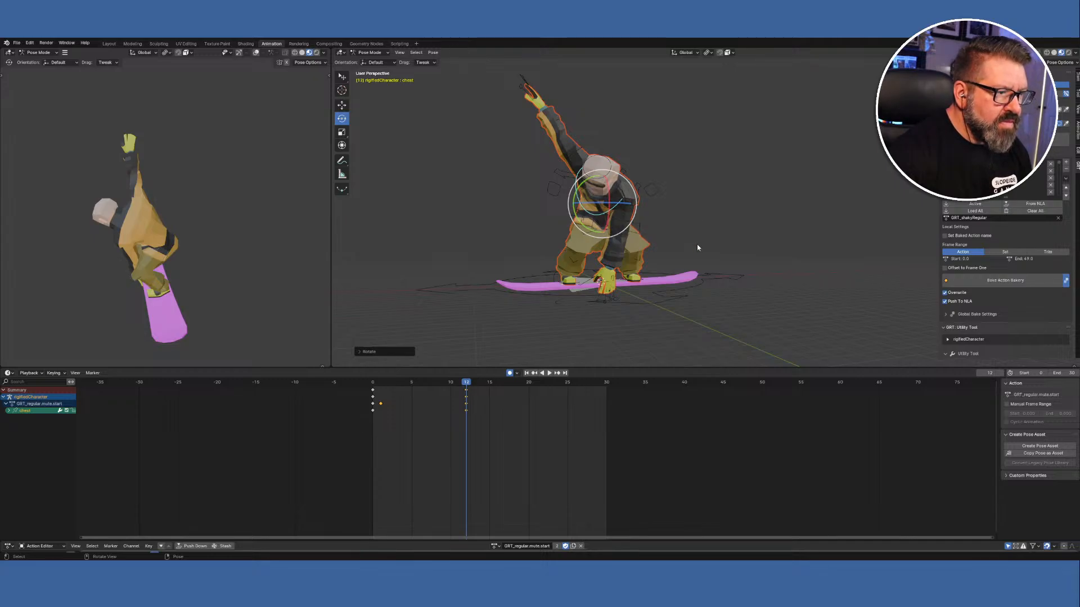
mouse_move(697, 244)
middle_mouse_down()
mouse_move(631, 251)
mouse_move(615, 233)
mouse_move(583, 251)
mouse_move(576, 289)
mouse_move(622, 313)
mouse_move(730, 264)
mouse_move(731, 241)
mouse_move(678, 248)
middle_mouse_up()
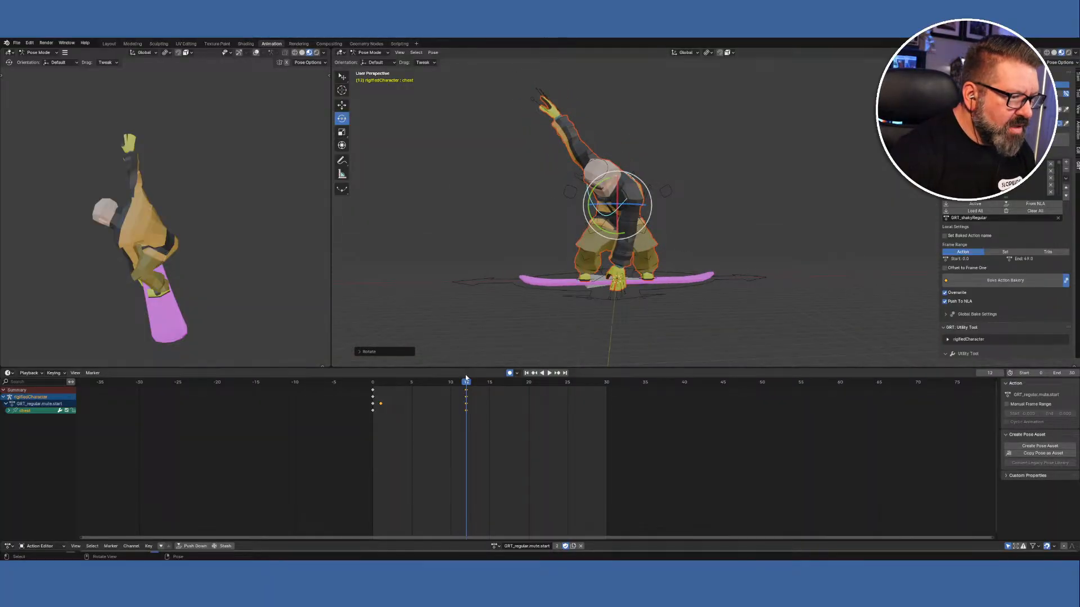
mouse_move(465, 381)
left_mouse_down()
mouse_move(400, 381)
mouse_move(543, 382)
mouse_move(372, 382)
mouse_move(466, 388)
left_mouse_up()
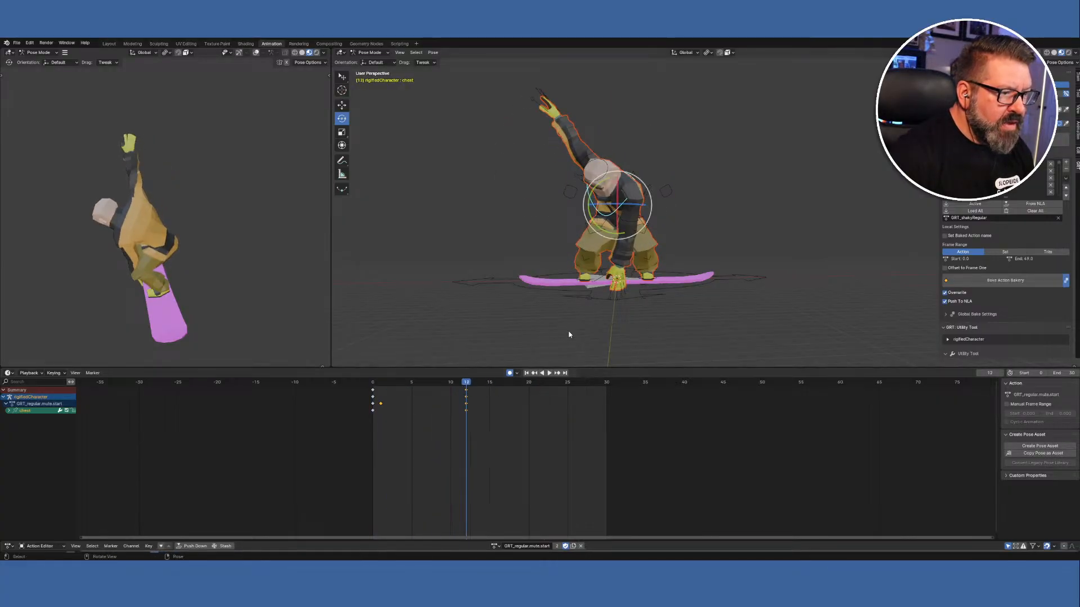
Add the left upper arm to the chest selection and paste the copied pose keys at frame 12.
left_click(628, 225, "shift")
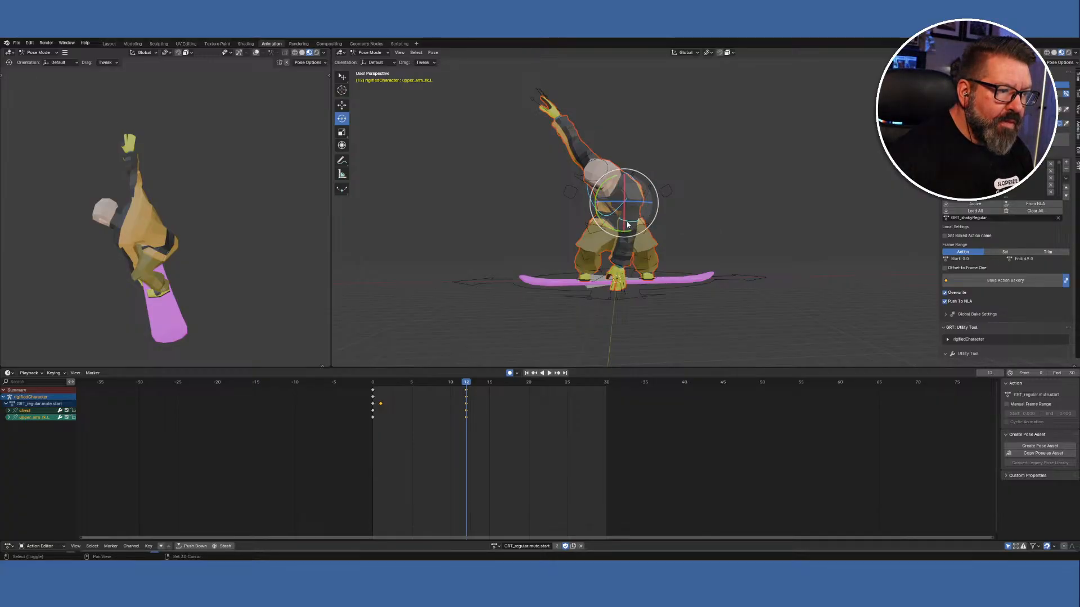
right_click(467, 387)
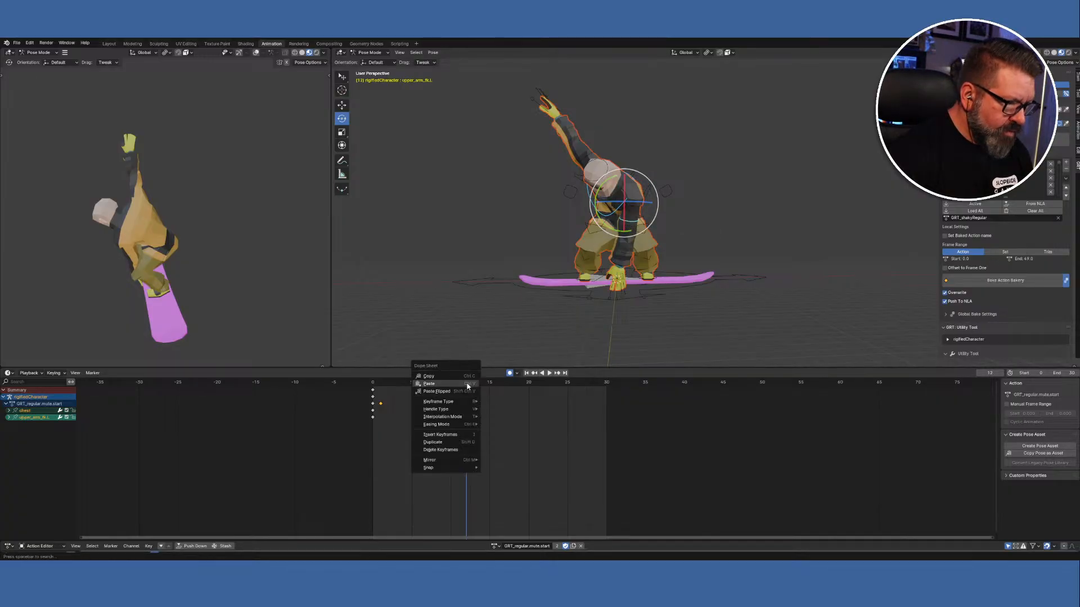
left_click(464, 385)
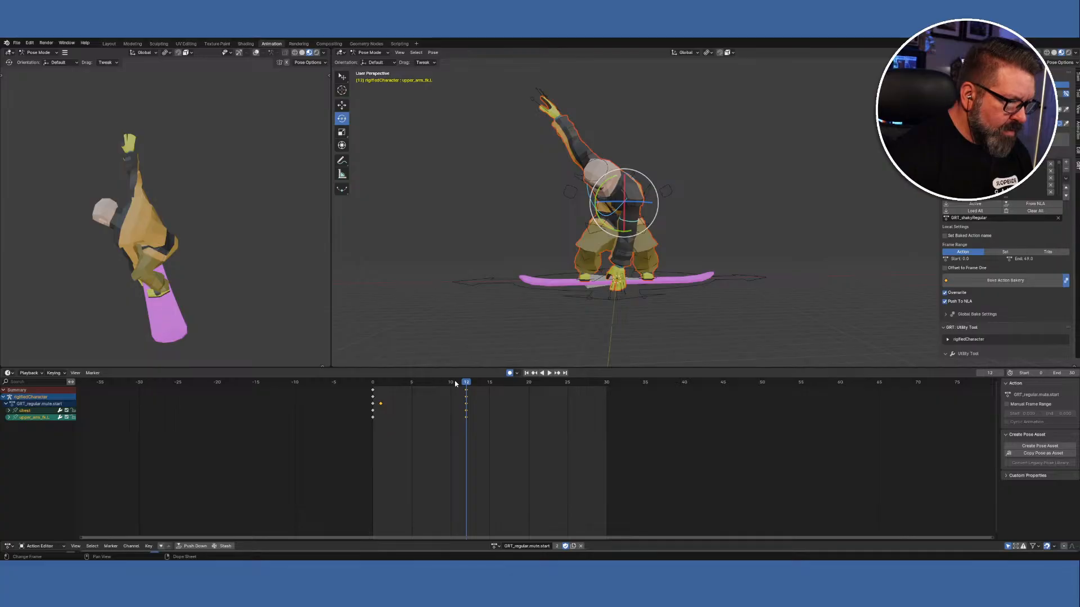
Switch to GRT_regular.mute.hold, paste the arm and chest pose at frame 1, and duplicate those keys.
left_click(498, 548)
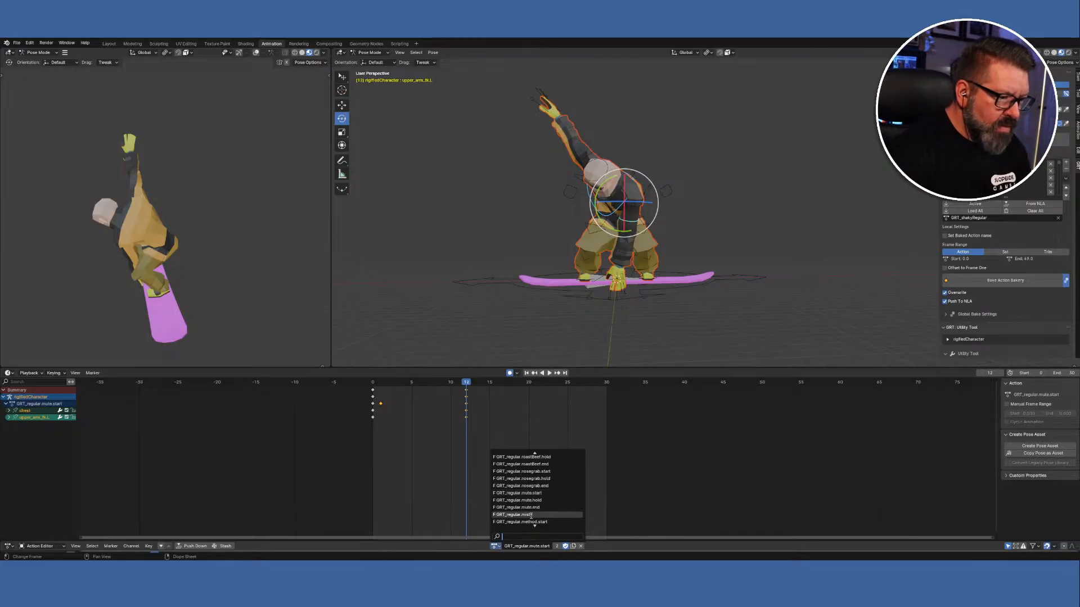
left_click(539, 501)
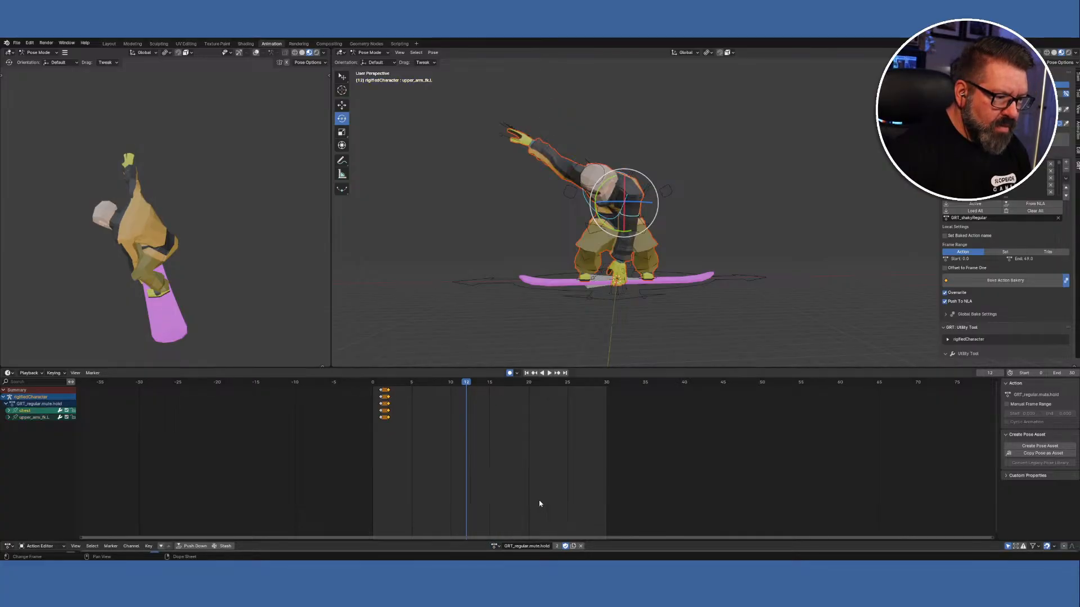
left_click(382, 385)
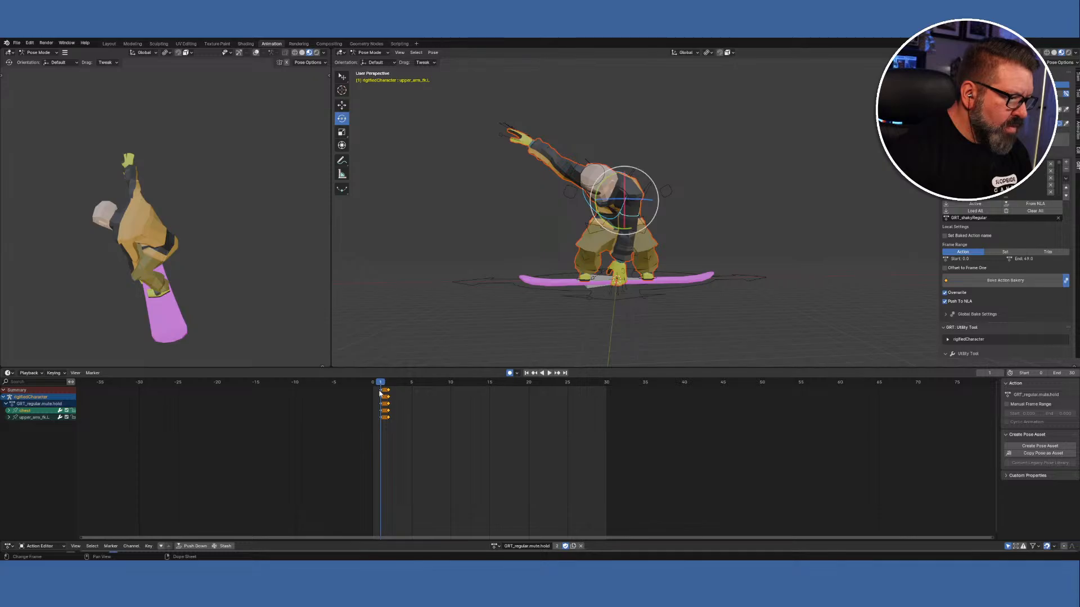
key("space")
key("space")
right_click(381, 386)
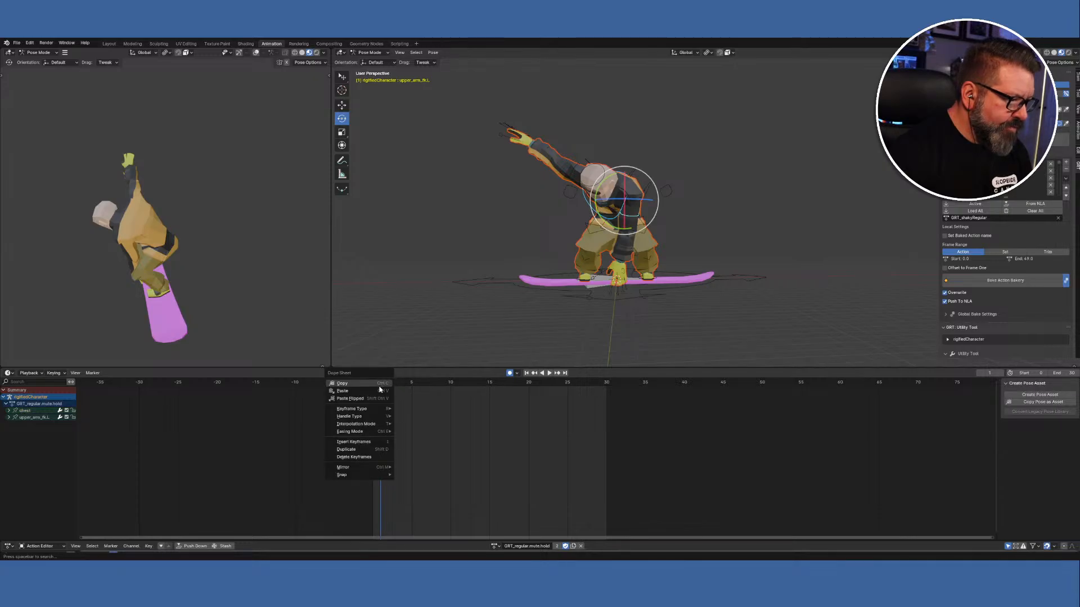
left_click(379, 391)
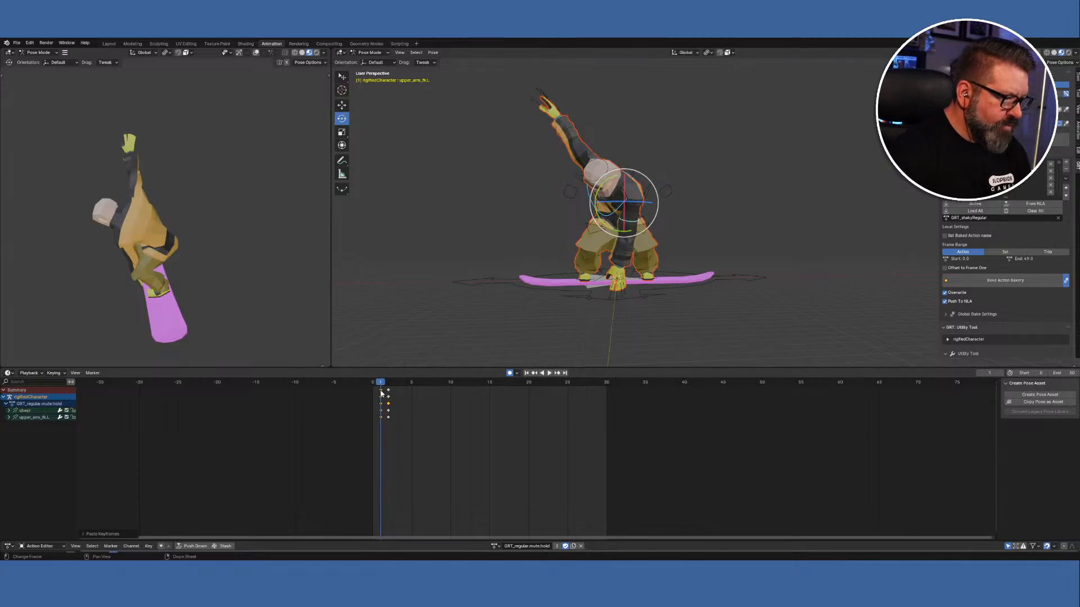
key("g")
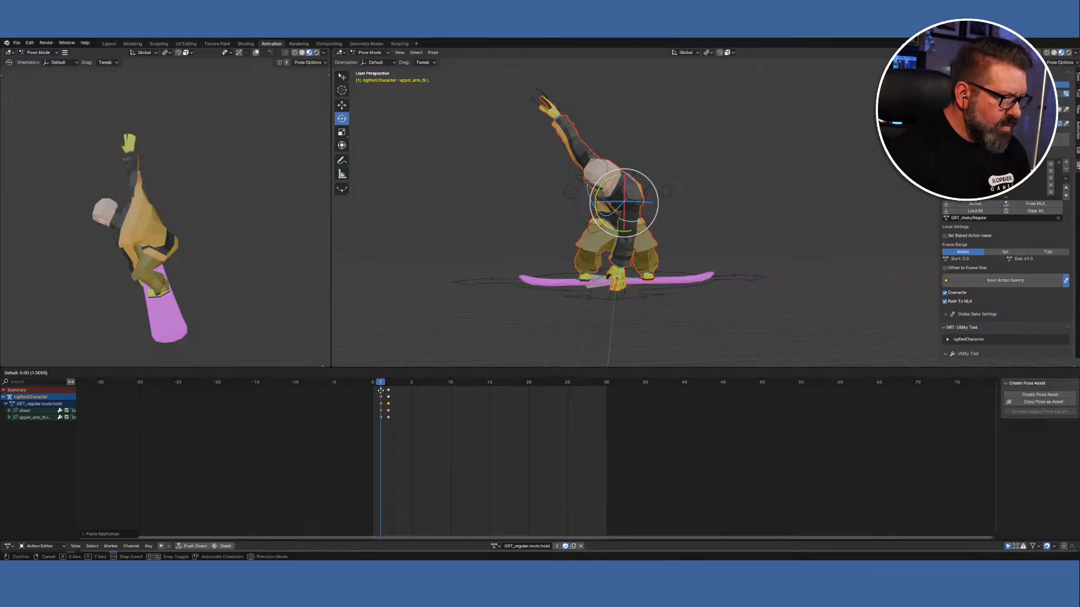
left_click(387, 394)
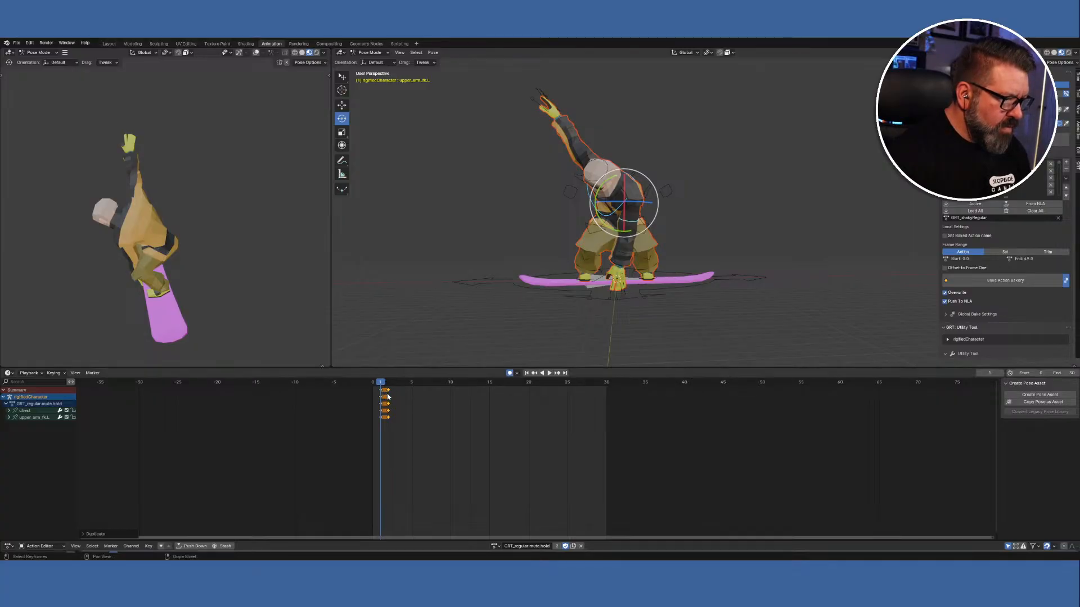
Switch to GRT_regular.mute.end and paste the arm and chest pose at frame 0.
left_click(495, 547)
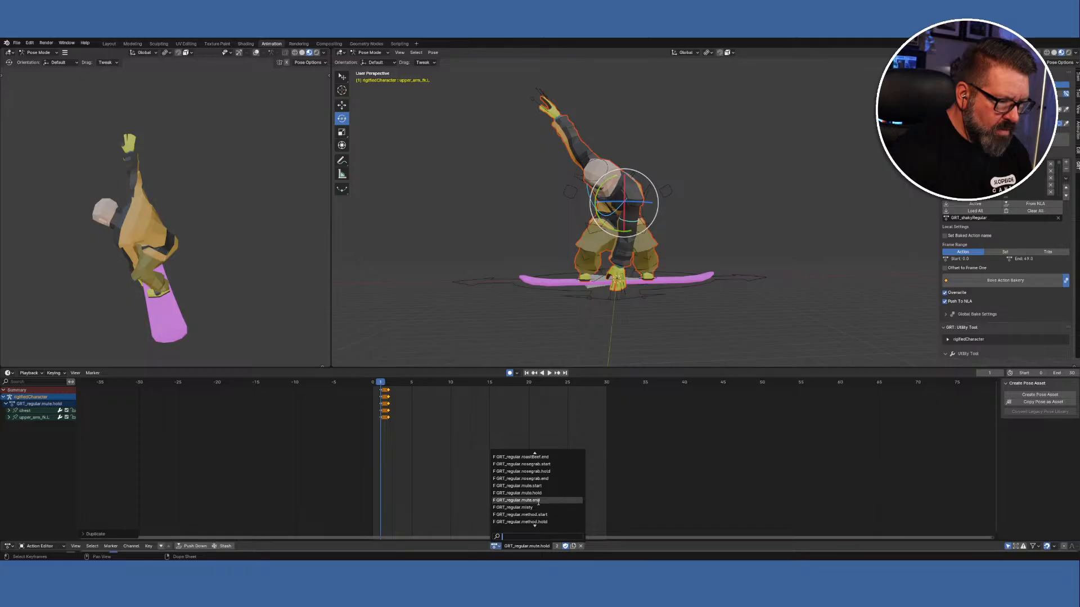
left_click(537, 501)
left_click(373, 384)
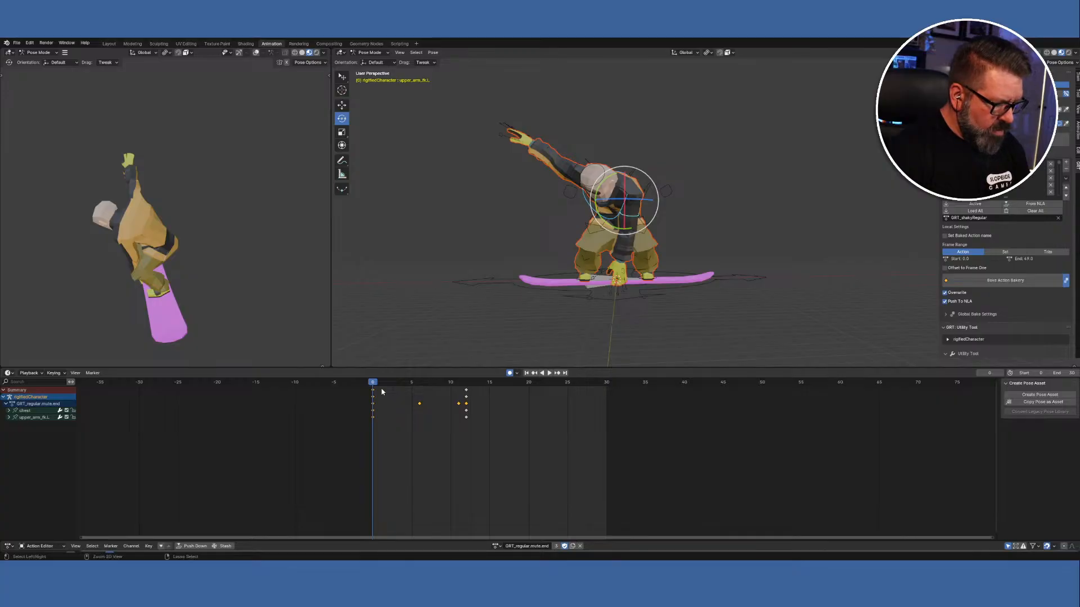
key("ctrl+v")
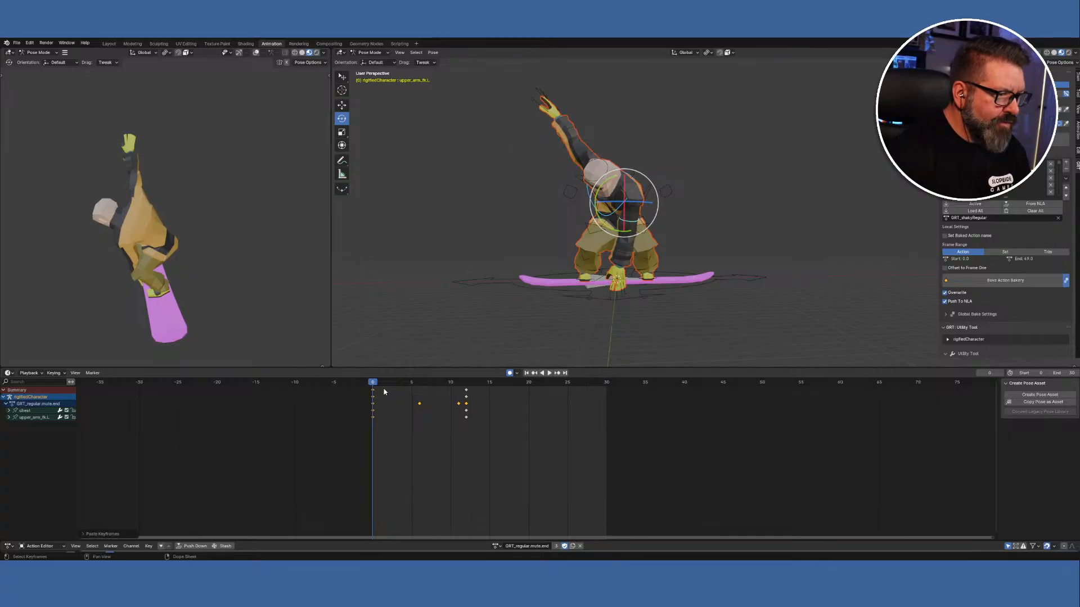
middle_click_drag(552, 333, 592, 342)
scroll(677, 324, "down", 4)
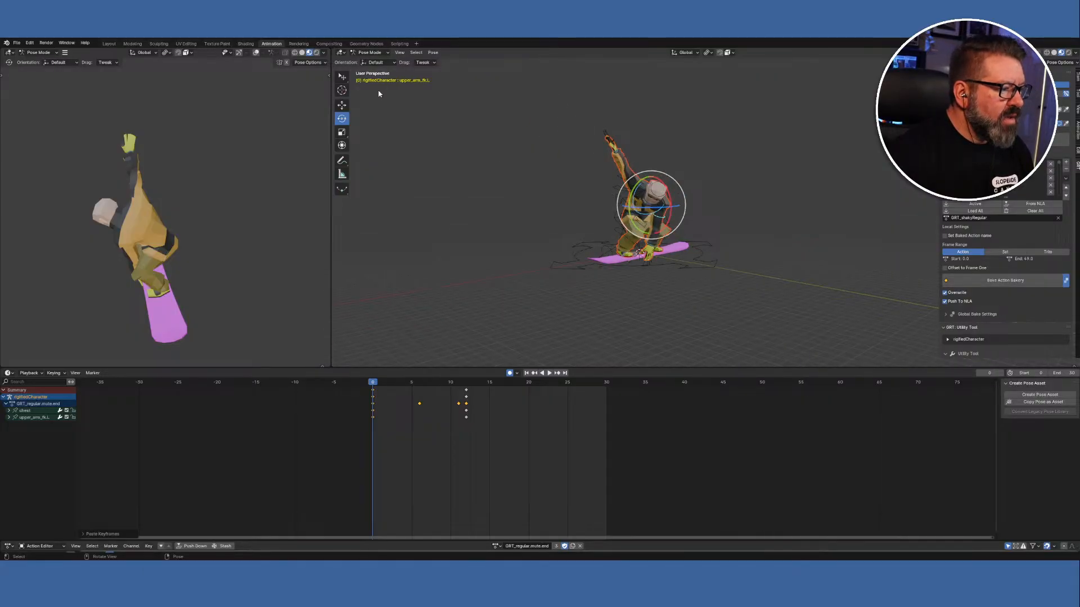
left_click(385, 53)
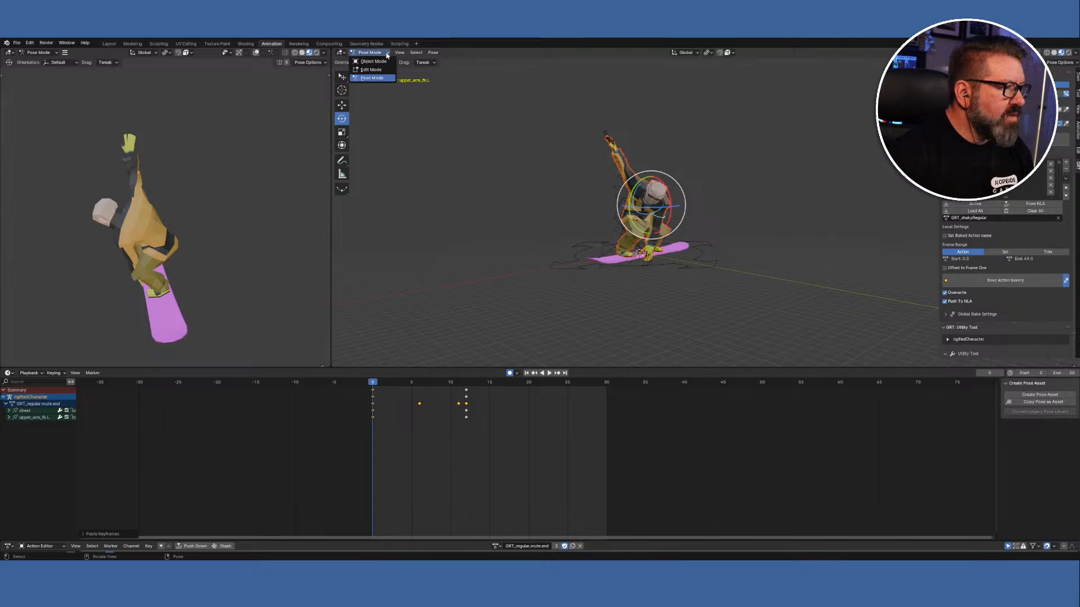
Return to Object Mode, deselect everything, and switch the editor to Nonlinear Animation.
left_click(371, 61)
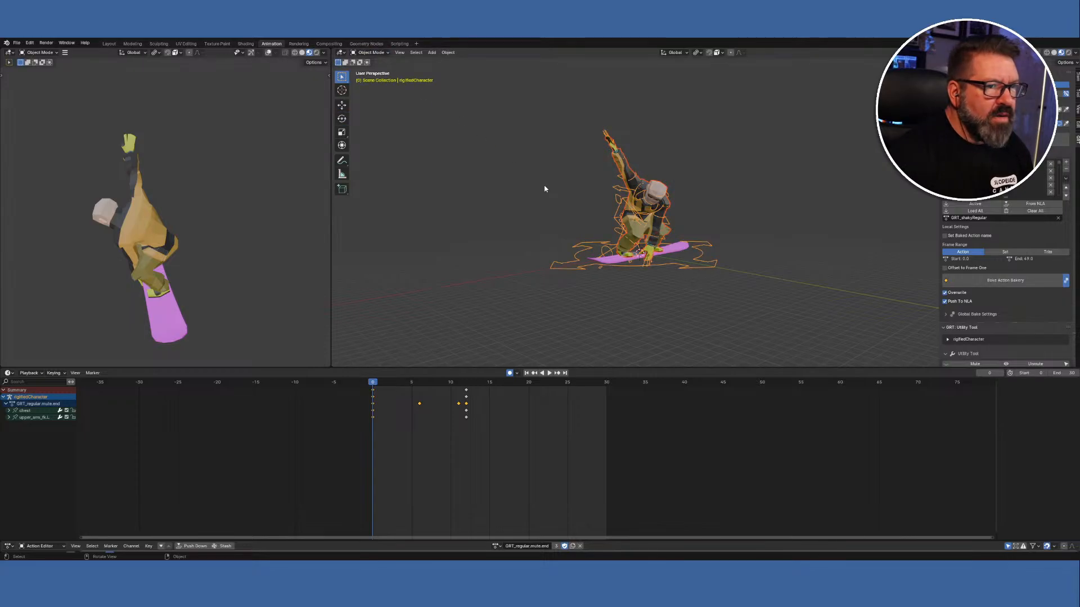
key("alt+a")
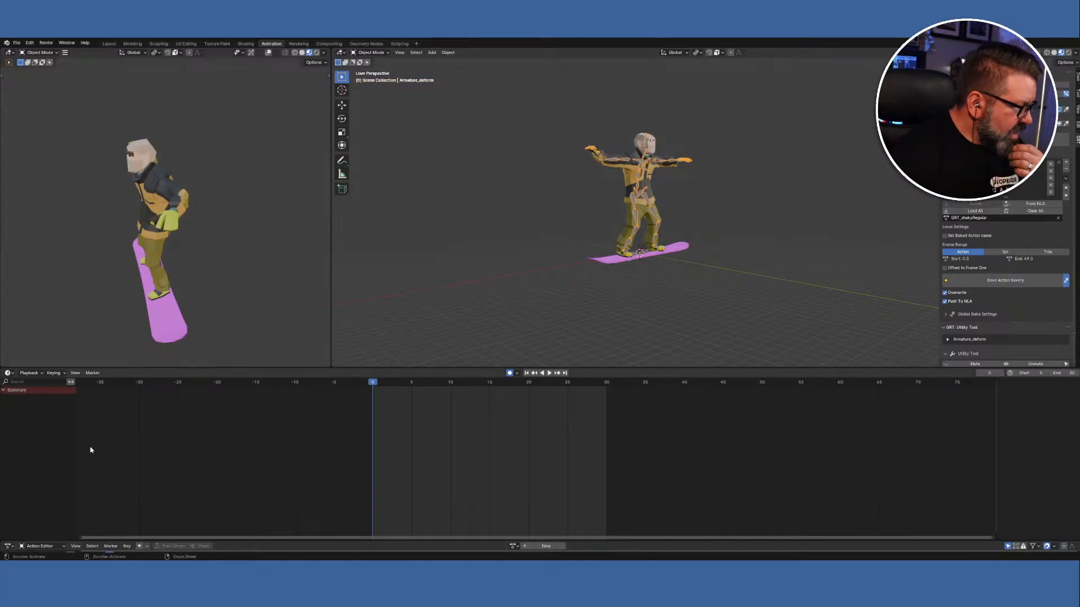
left_click(9, 373)
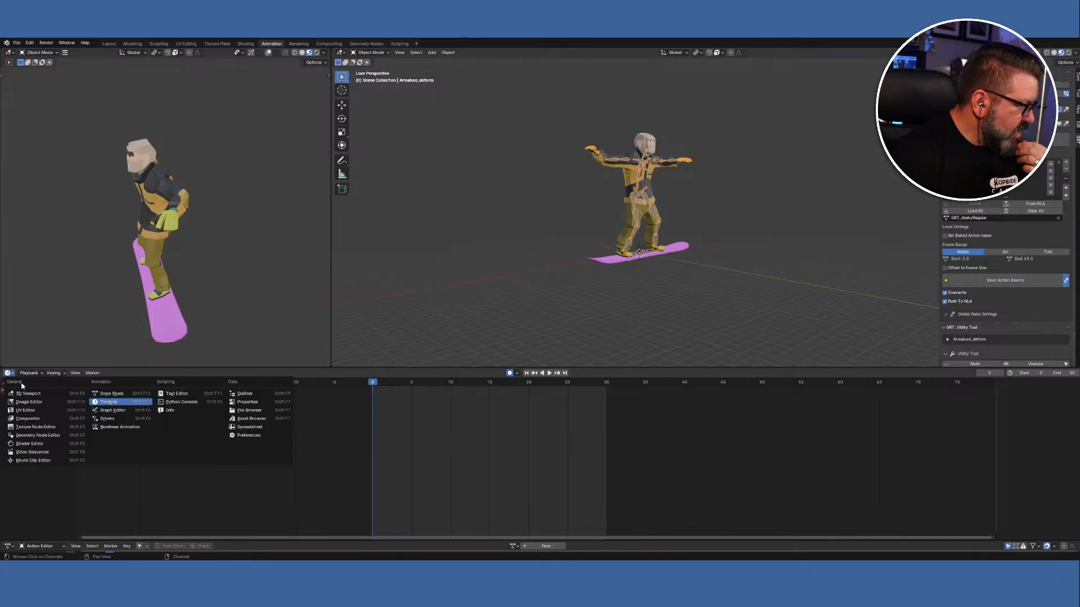
left_click(113, 427)
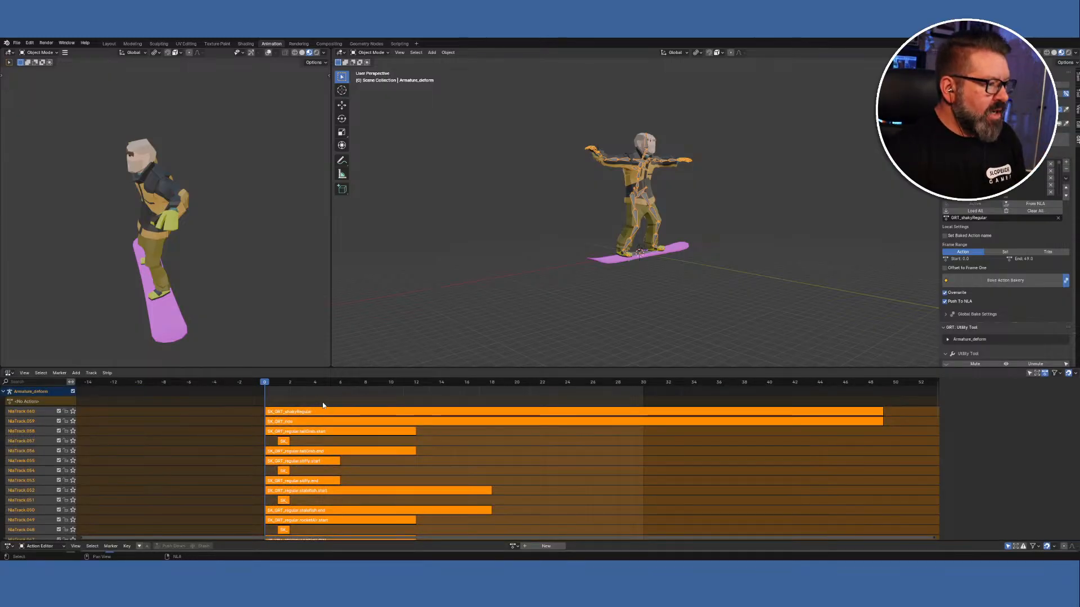
Delete all NLA strips, undo the deletion, and select only the top track NlaTrack.060.
right_click(330, 414)
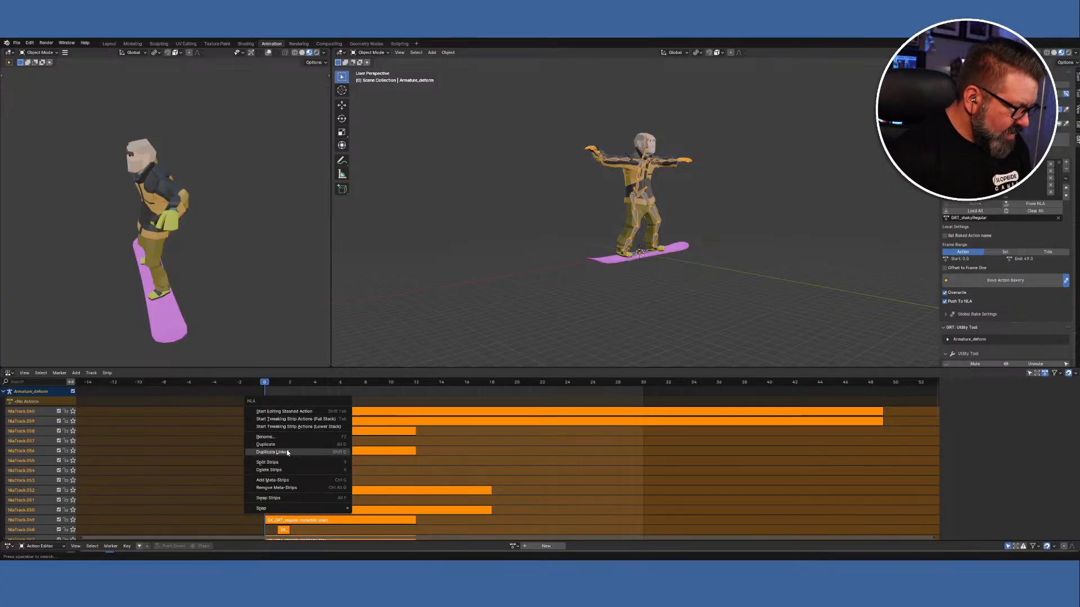
left_click(287, 470)
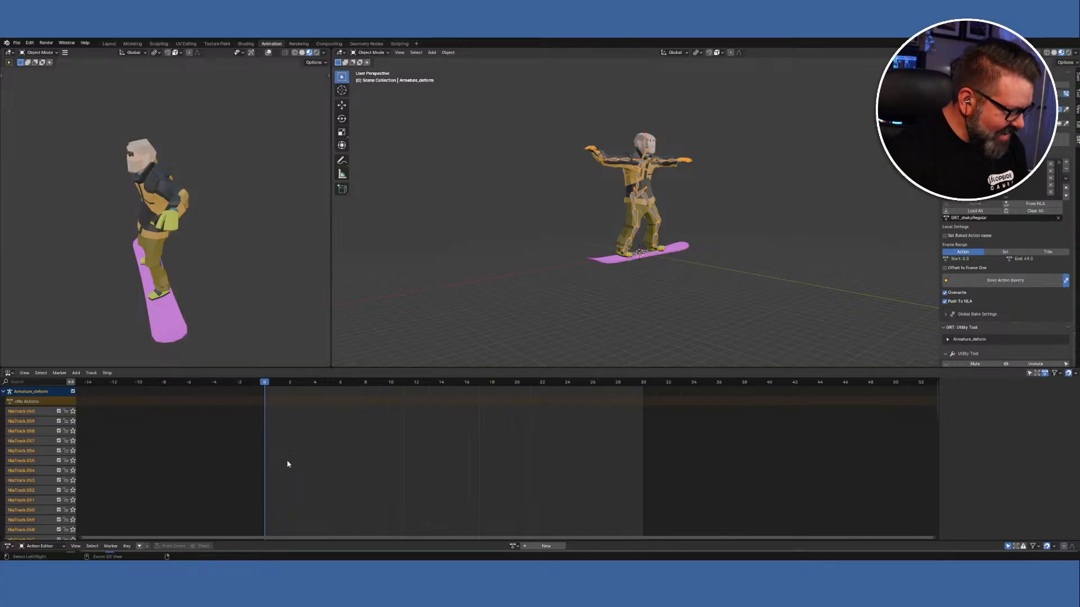
key("ctrl+z")
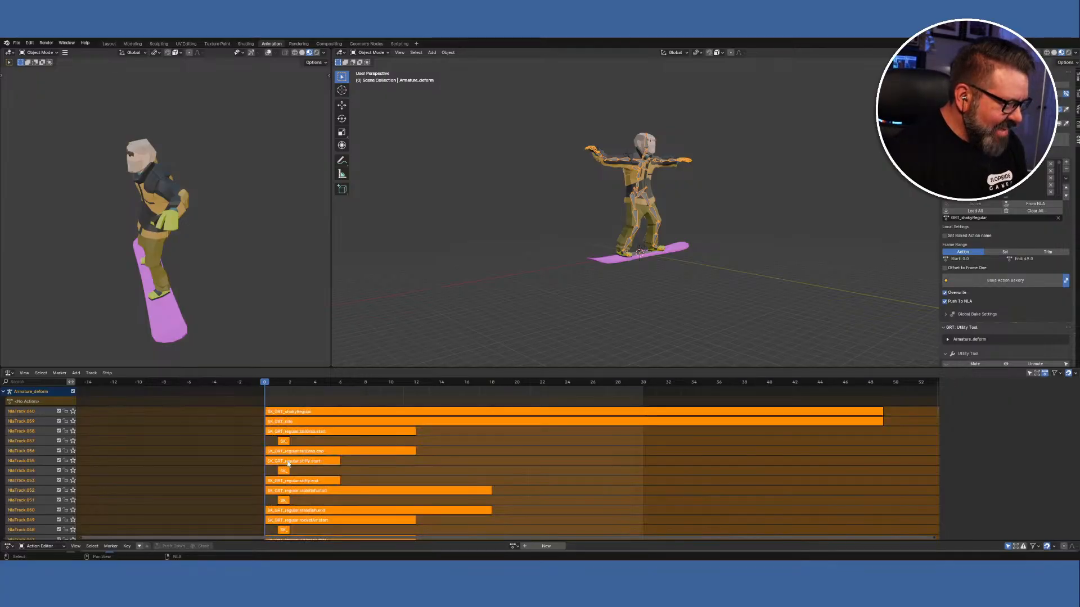
right_click(331, 413)
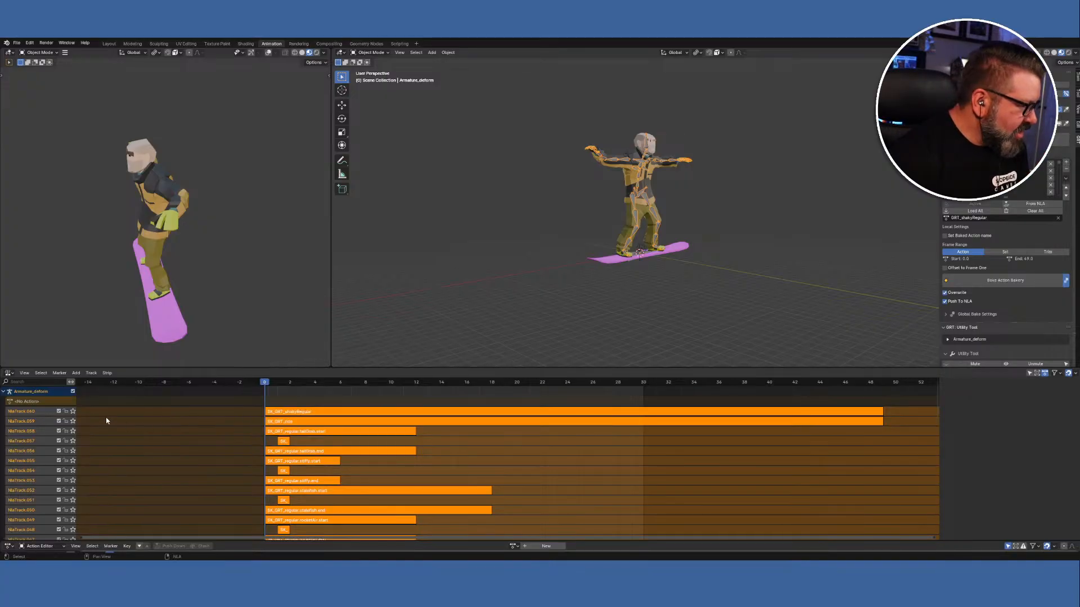
left_click(32, 412)
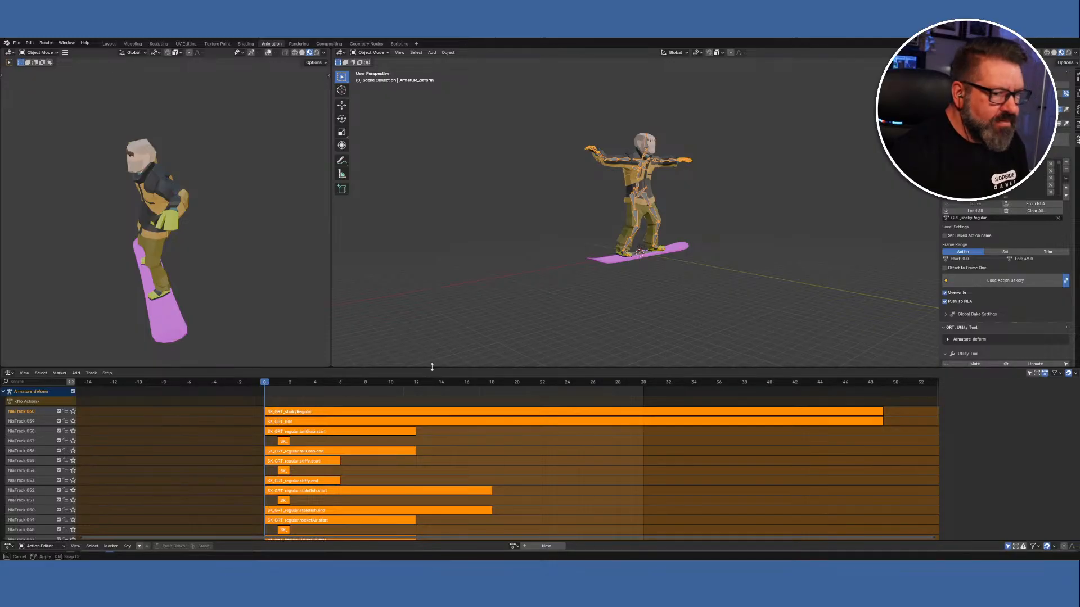
Enlarge the NLA area and add tracks NlaTrack.059 down to NlaTrack.032 to the selection.
left_click_drag(432, 367, 468, 203)
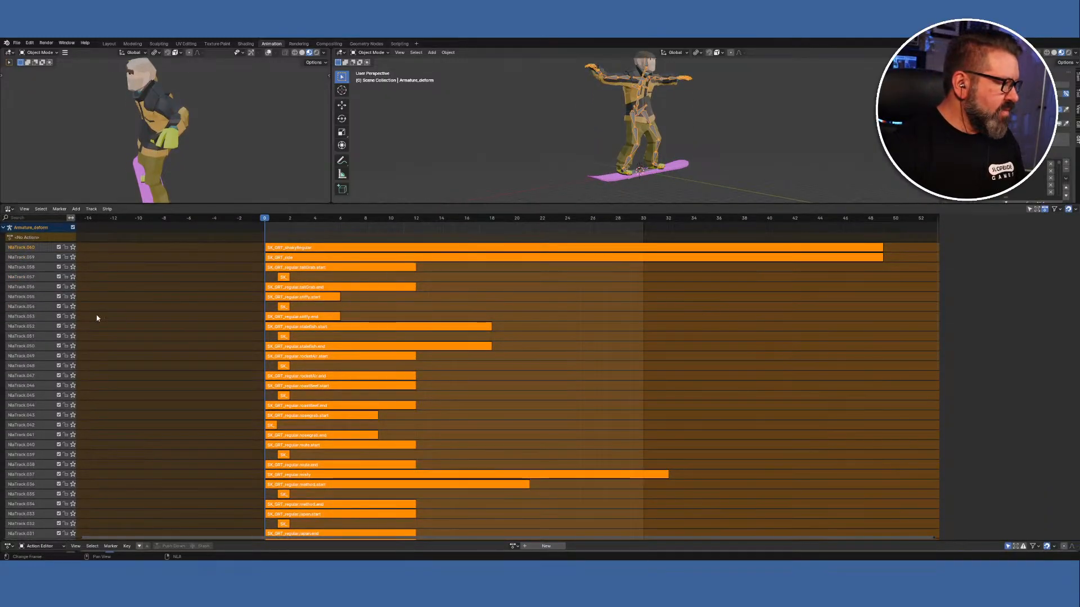
left_click(22, 259, "shift")
left_click(22, 268, "shift")
left_click(22, 278, "shift")
left_click(23, 287, "shift")
left_click(25, 297, "shift")
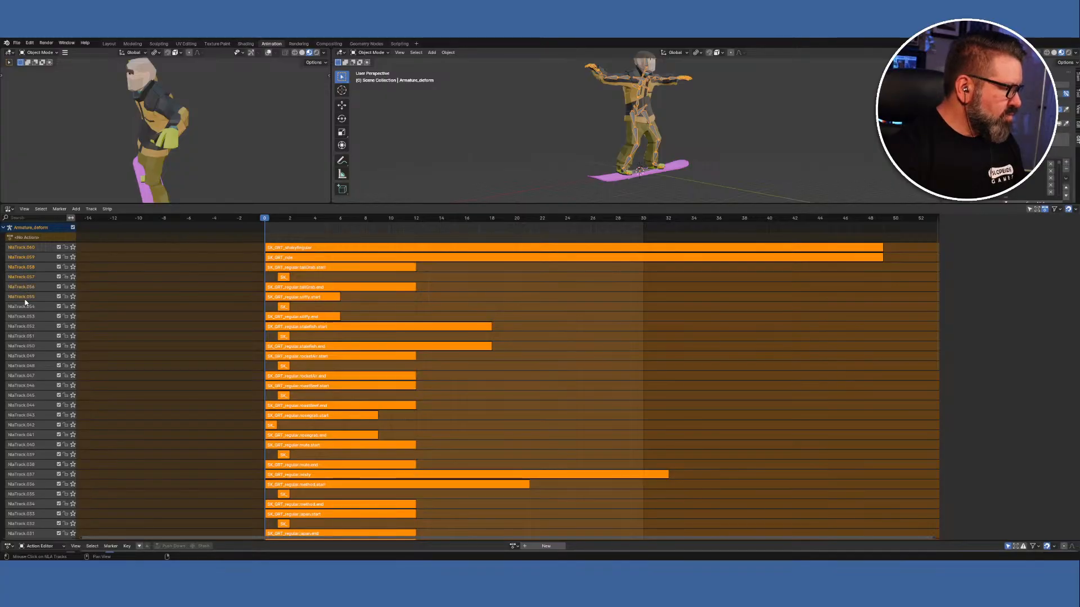
left_click(27, 317, "shift")
left_click(29, 307, "shift")
left_click(26, 326, "shift")
left_click(26, 346, "shift")
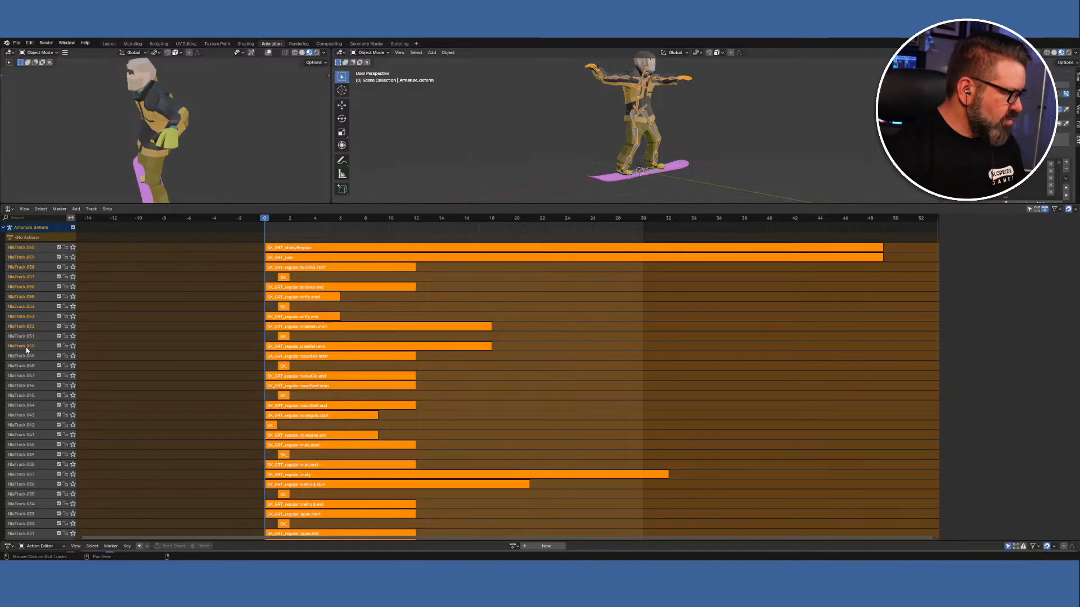
left_click(30, 358, "shift")
left_click(29, 373, "shift")
left_click(31, 363, "shift")
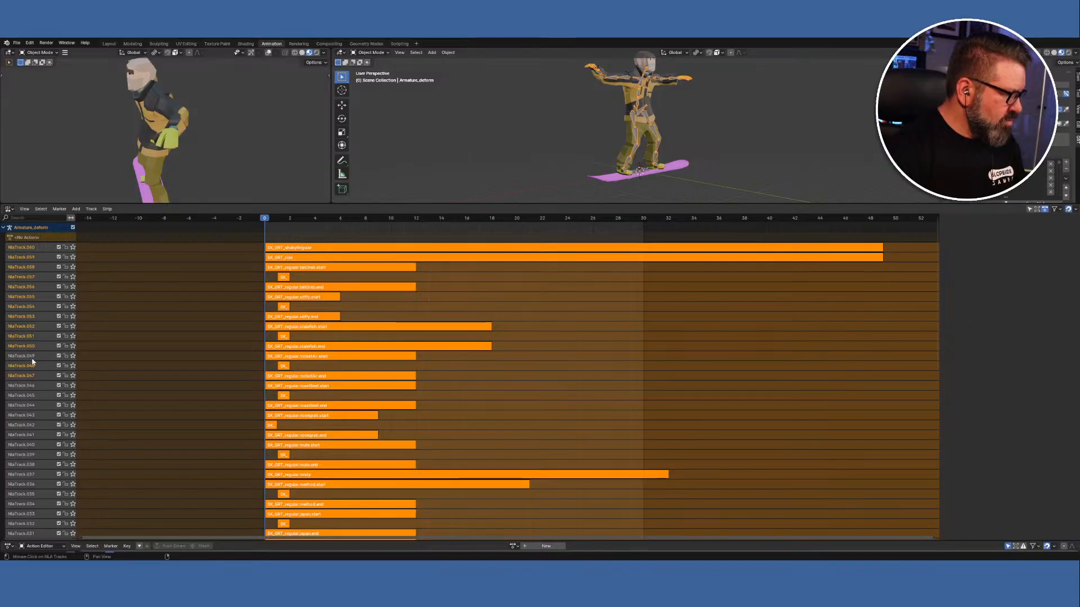
left_click(31, 386, "shift")
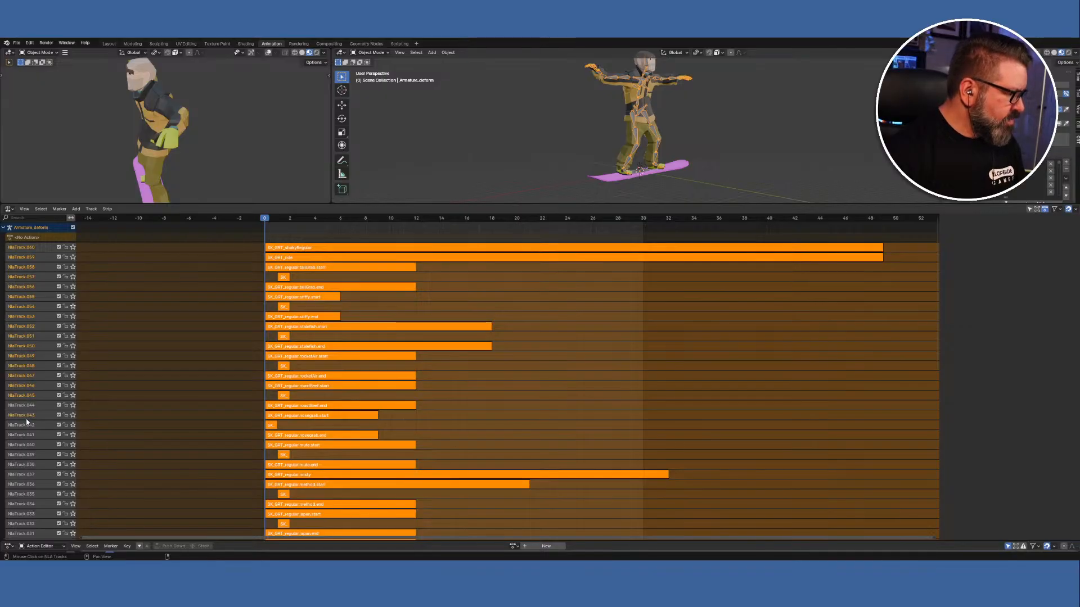
left_click(29, 407, "shift")
left_click(32, 433, "shift")
left_click(30, 427, "shift")
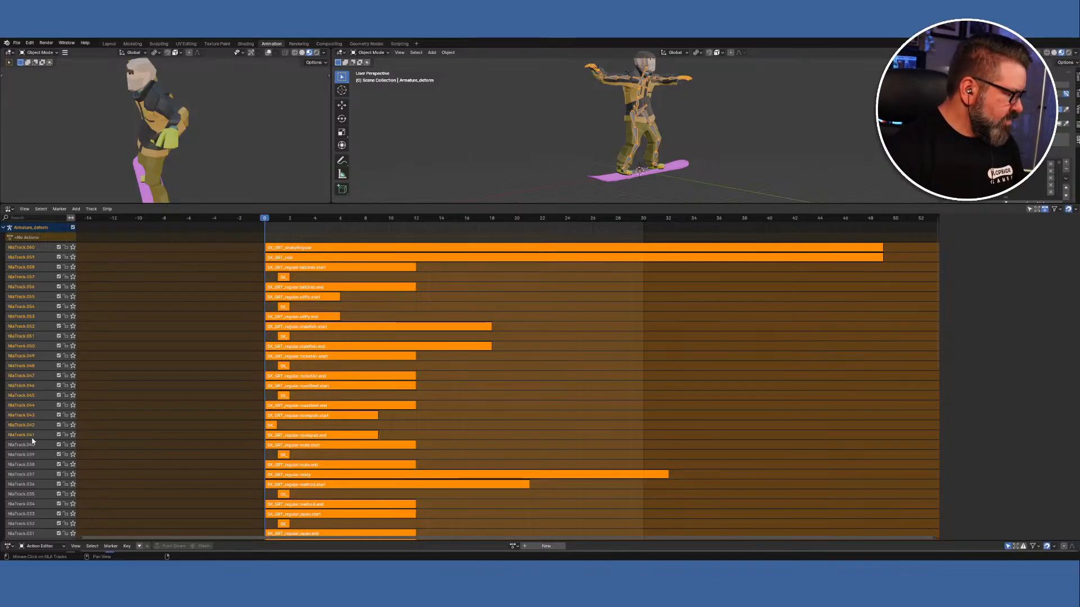
left_click(28, 447, "shift")
left_click(29, 462, "shift")
left_click(30, 454, "shift")
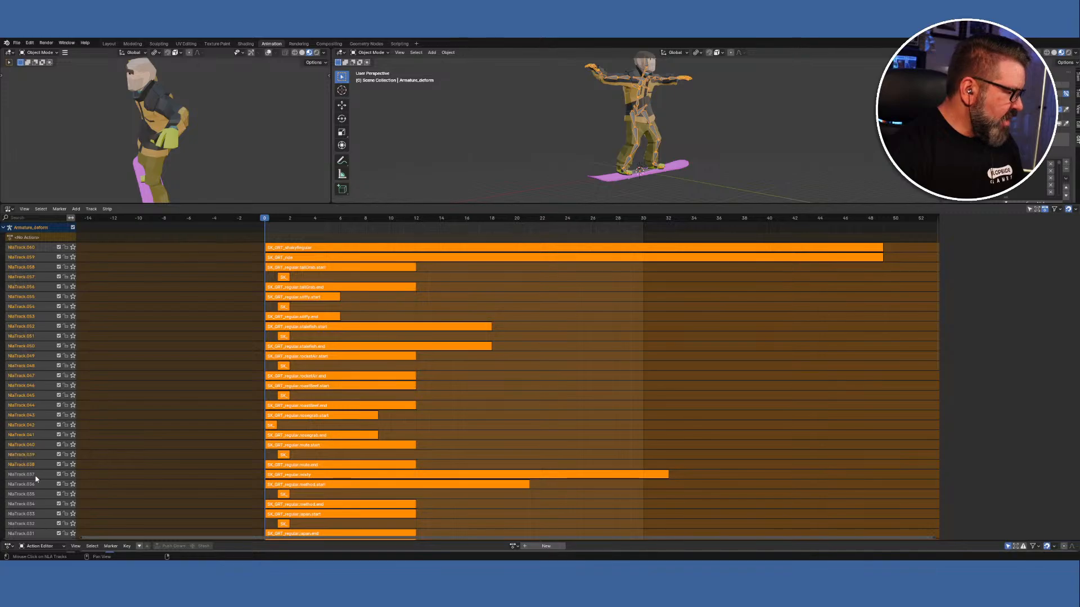
left_click(34, 476, "shift")
left_click(31, 485, "shift")
left_click(29, 495, "shift")
left_click(31, 504, "shift")
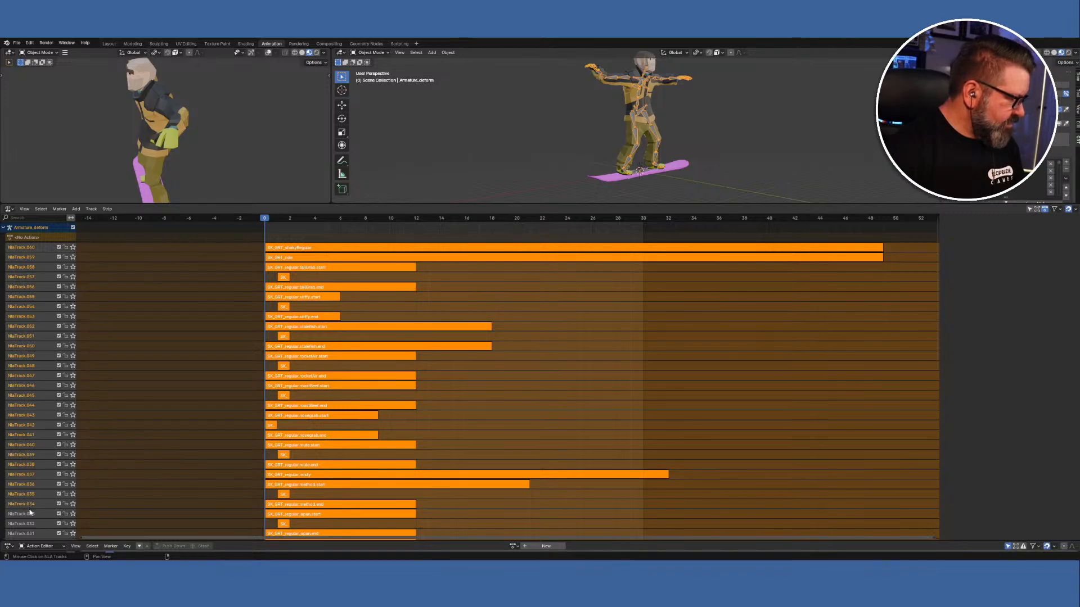
left_click(31, 514, "shift")
left_click(32, 524, "shift")
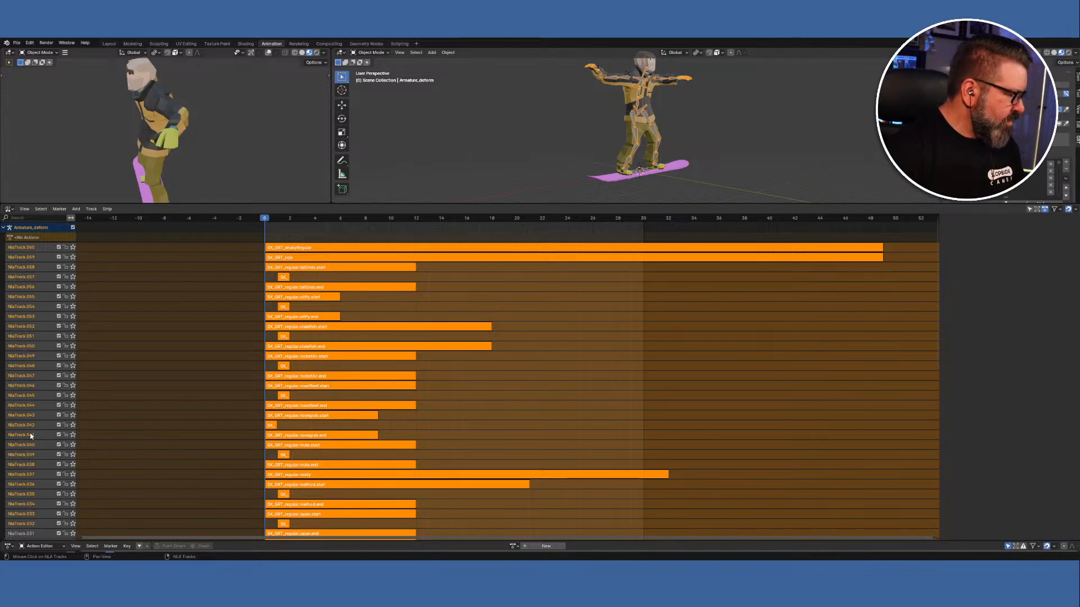
Add tracks NlaTrack.031 down to NlaTrack.003 to the selection.
scroll(41, 430, "down", 10)
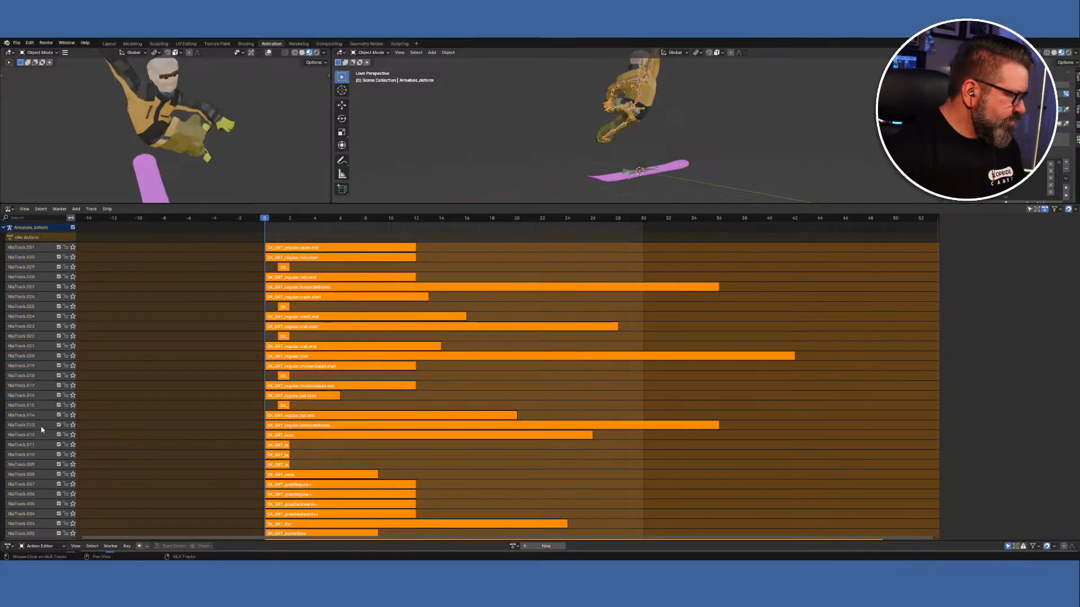
left_click(17, 250, "shift")
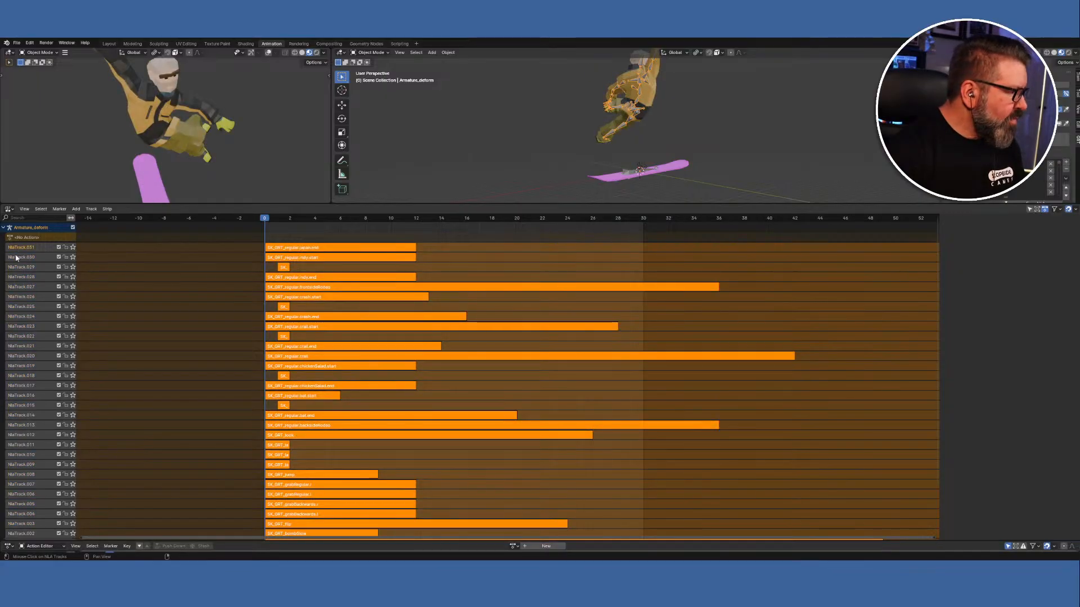
left_click(18, 259, "shift")
left_click(20, 268, "shift")
left_click(22, 287, "shift")
left_click(25, 297, "shift")
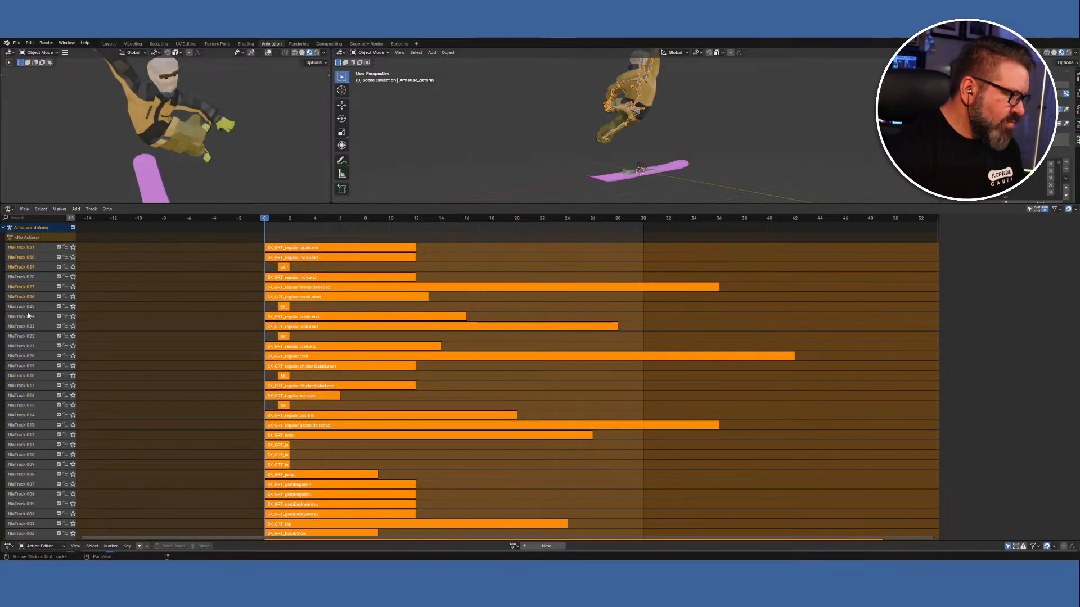
left_click(29, 328, "shift")
left_click(40, 306, "shift")
left_click(33, 317, "shift")
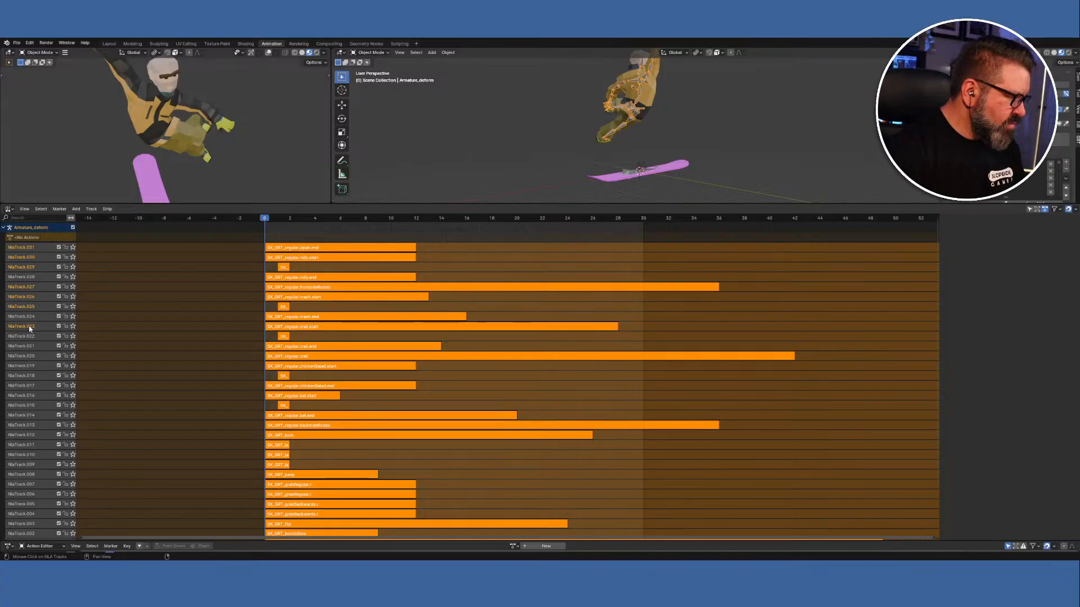
left_click(25, 336, "shift")
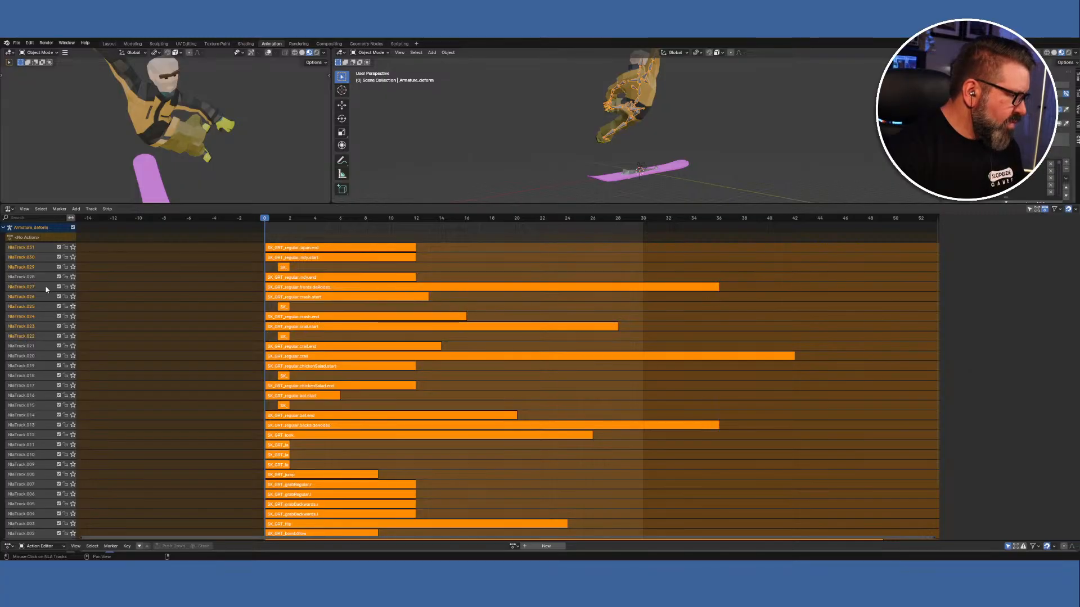
left_click(25, 346, "shift")
left_click(25, 356, "shift")
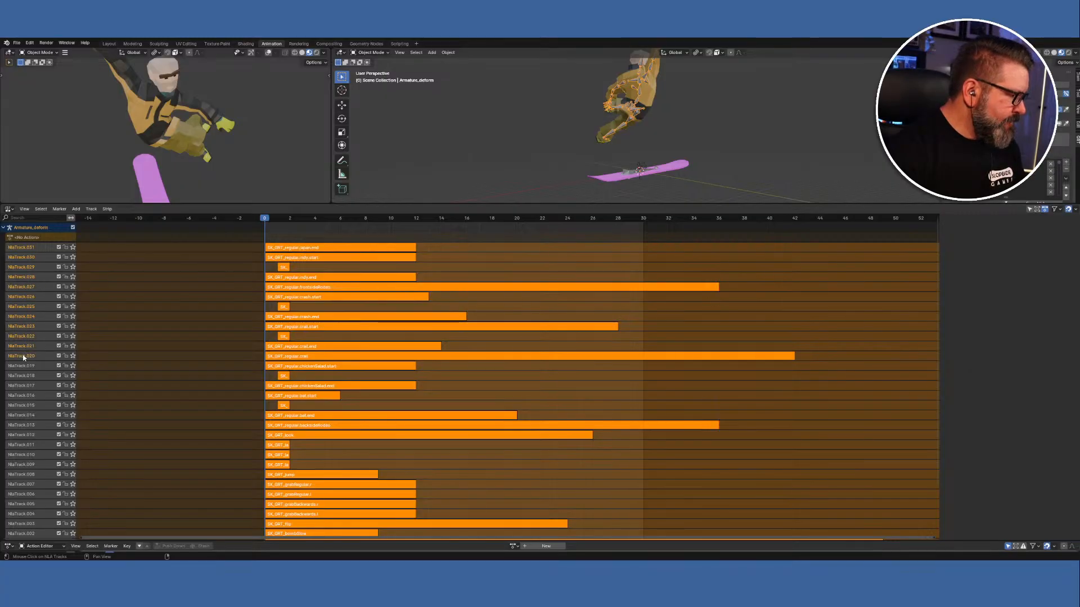
left_click(26, 376, "shift")
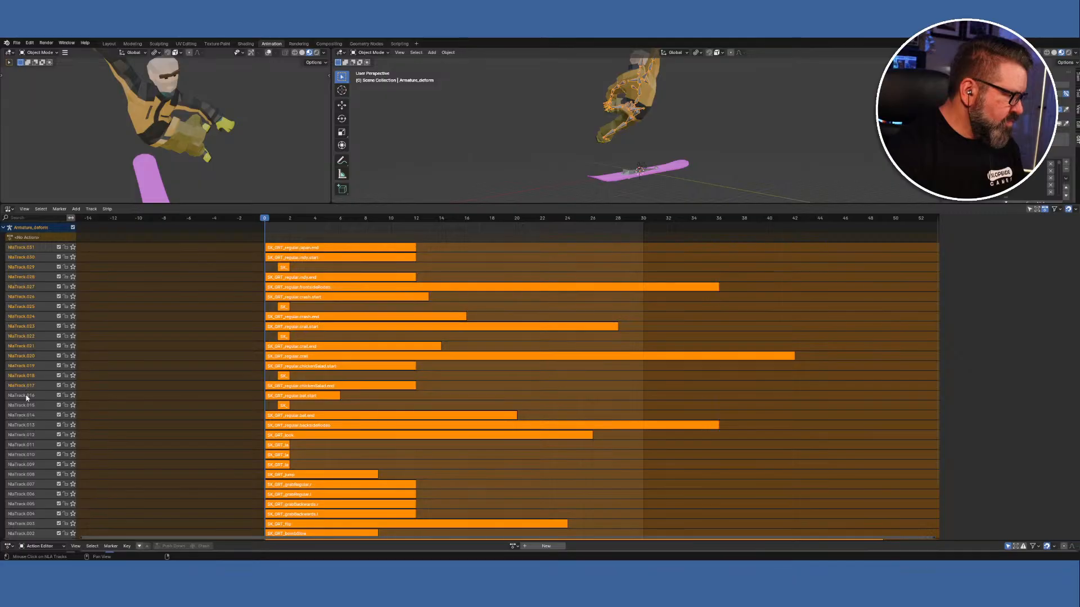
left_click(27, 405, "shift")
left_click(27, 415, "shift")
left_click(27, 425, "shift")
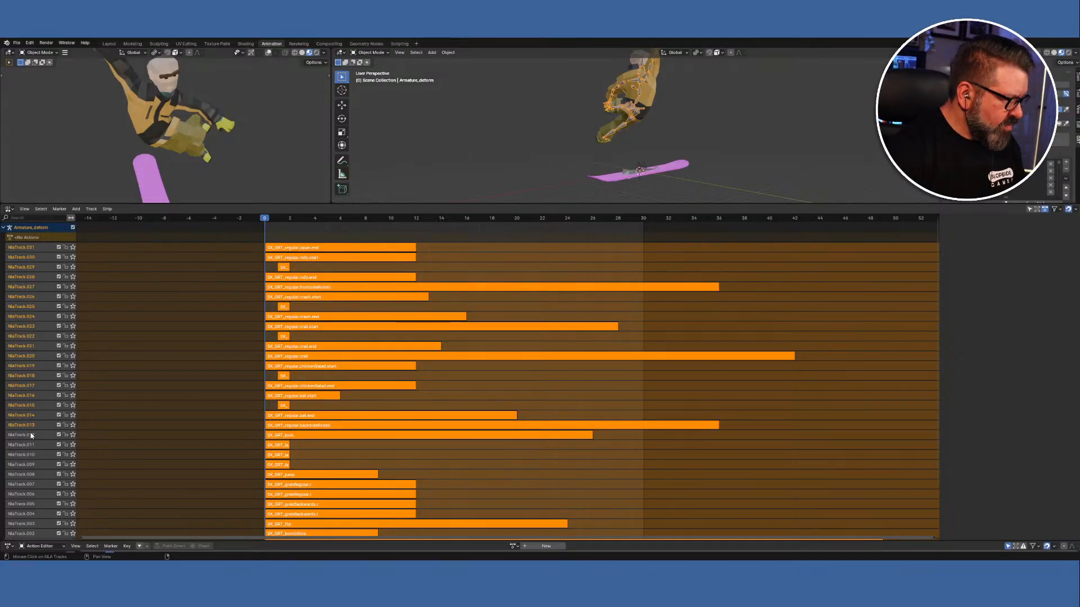
left_click(28, 435, "shift")
left_click(29, 447, "shift")
left_click(30, 456, "shift")
left_click(30, 474, "shift")
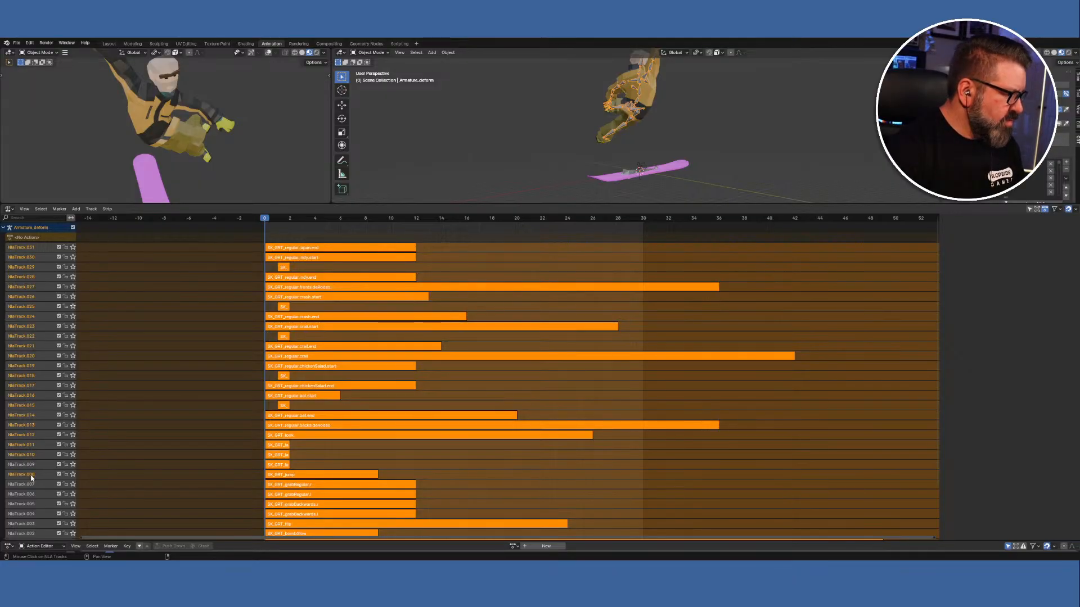
left_click(30, 482, "shift")
left_click(29, 494, "shift")
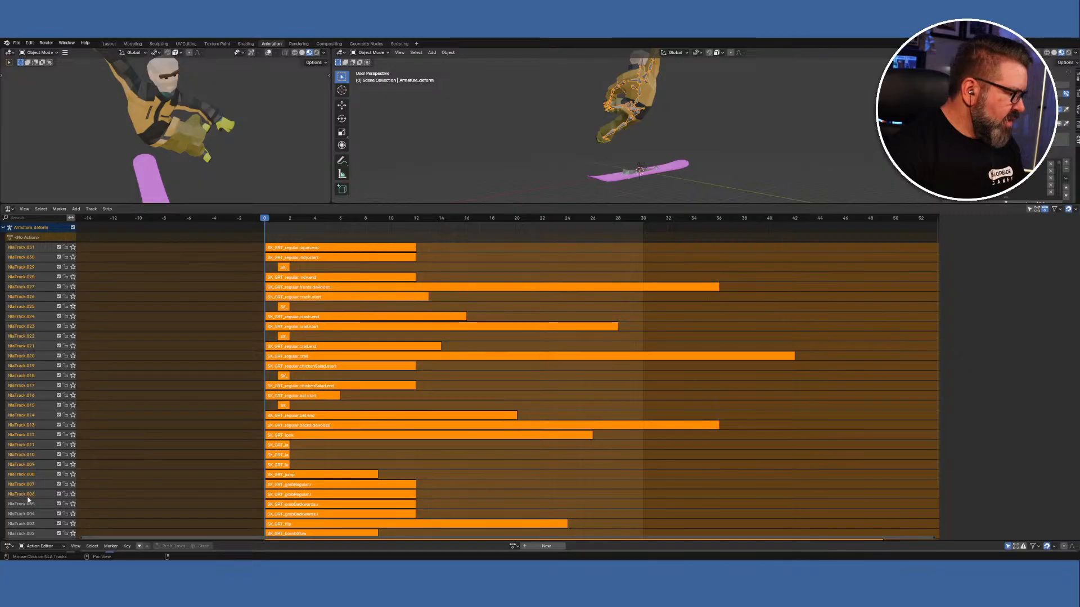
left_click(27, 504, "shift")
left_click(26, 512, "shift")
left_click(27, 523, "shift")
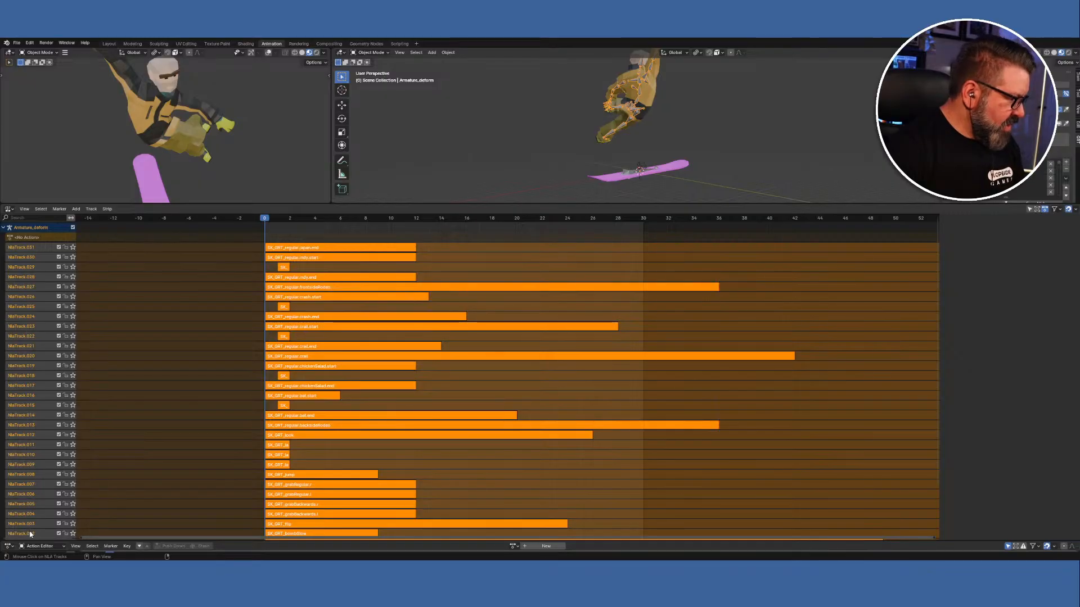
Delete all the selected NLA tracks and switch to the rigifiedCharacter object's actions.
scroll(62, 417, "down", 1)
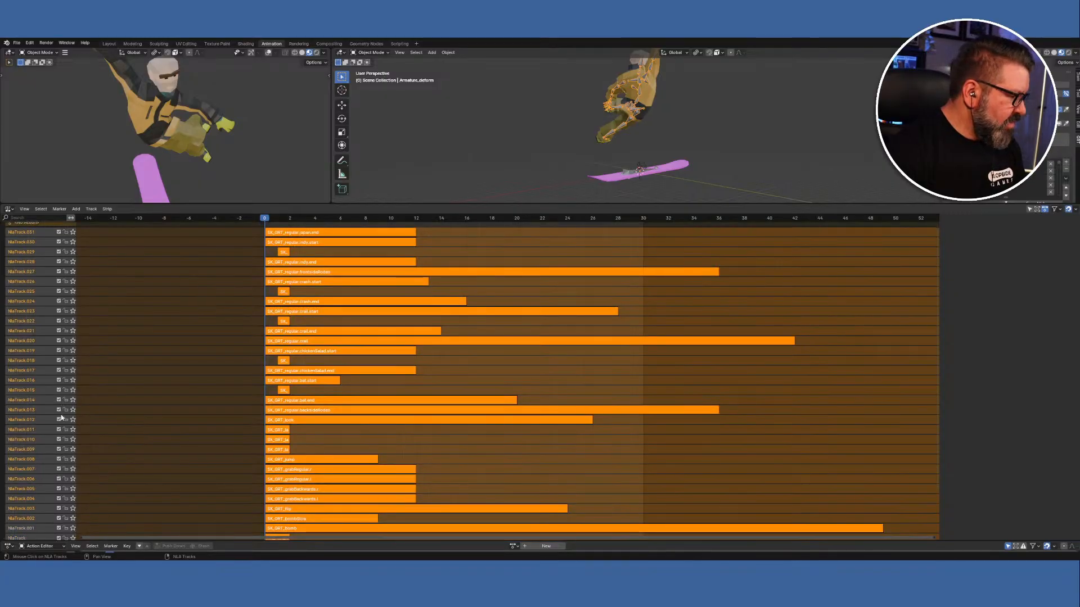
scroll(49, 506, "down", 1)
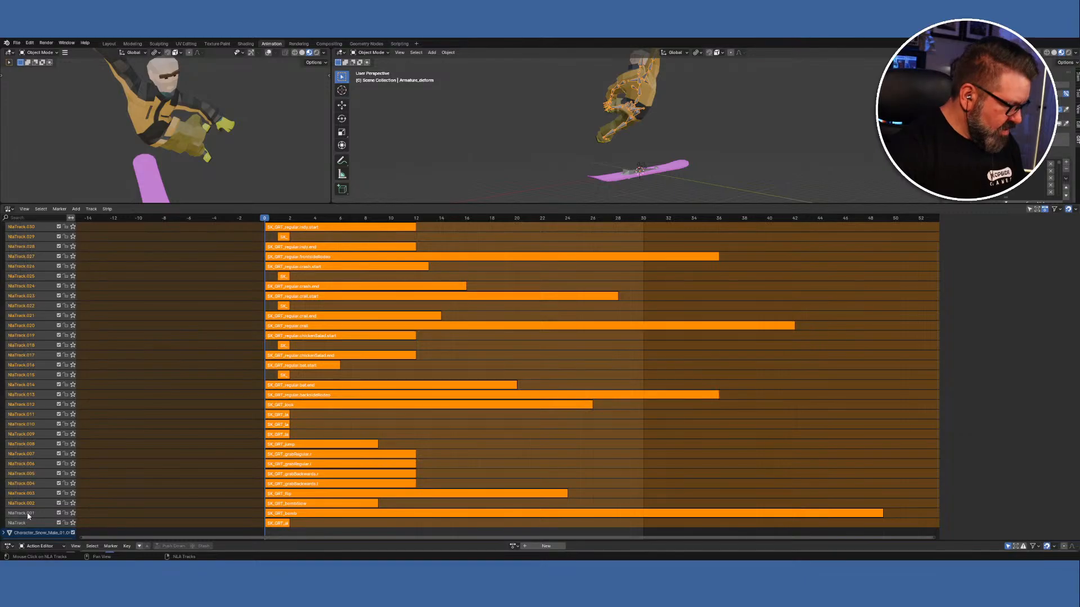
right_click(23, 373)
left_click(24, 371)
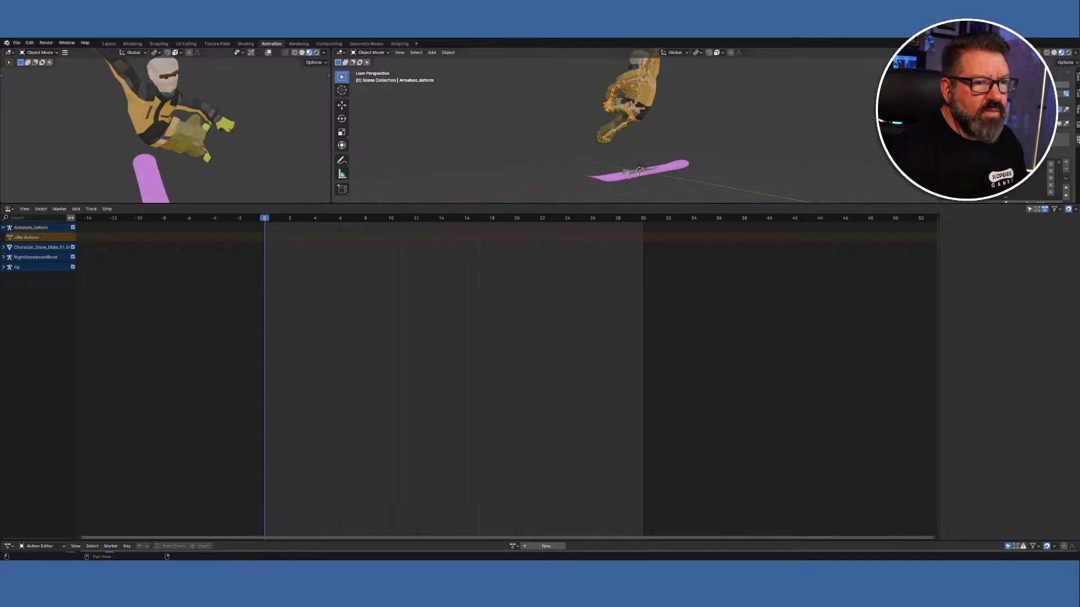
left_click(1045, 85)
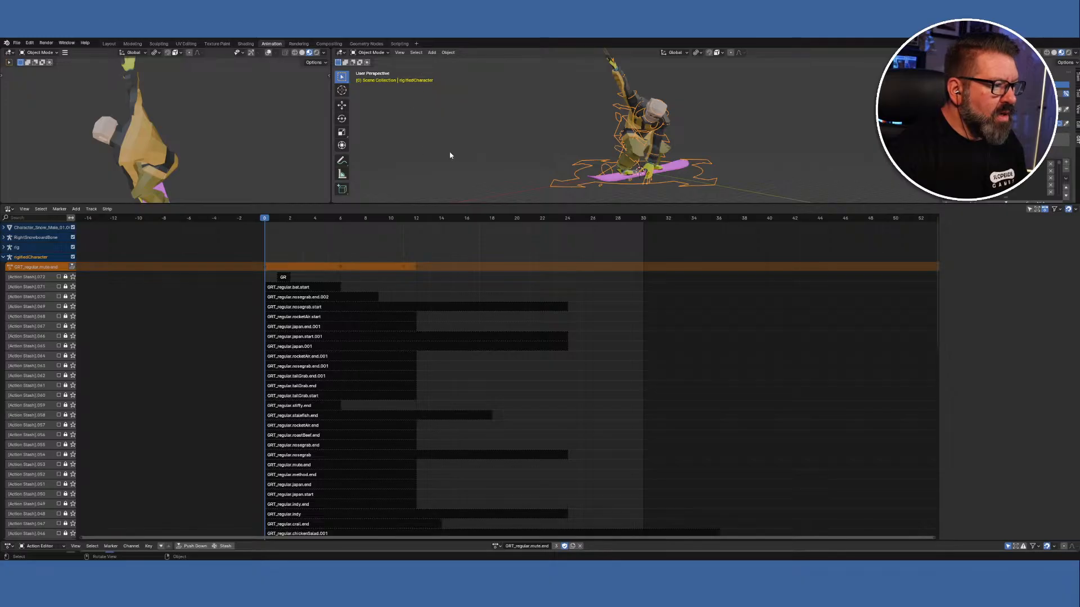
Enlarge the 3D views and run Bake Action Bakery with the SK_ prefix.
left_click_drag(451, 203, 455, 428)
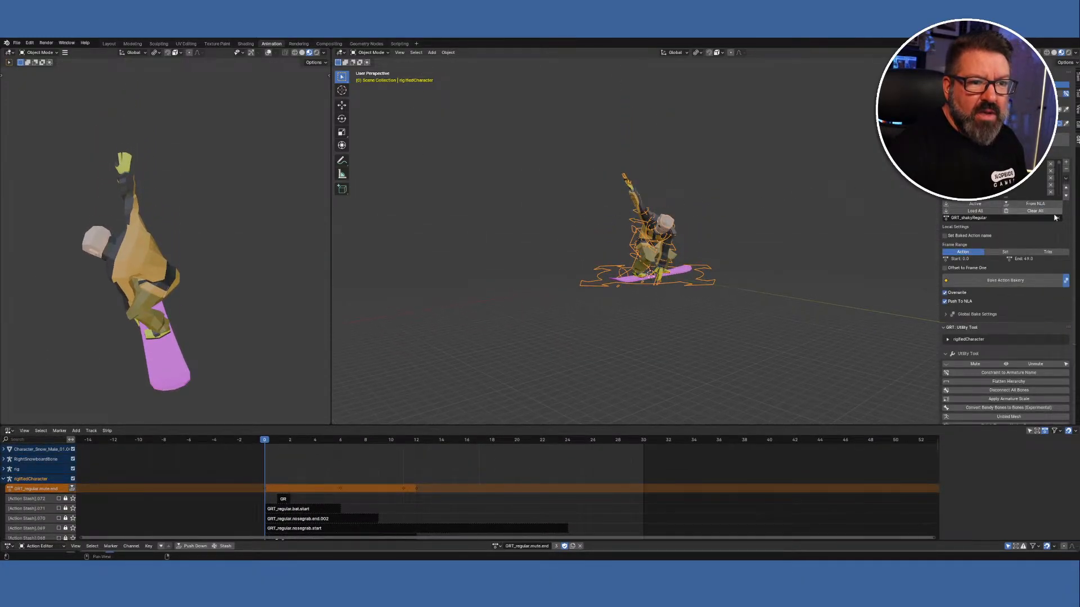
left_click(1009, 280)
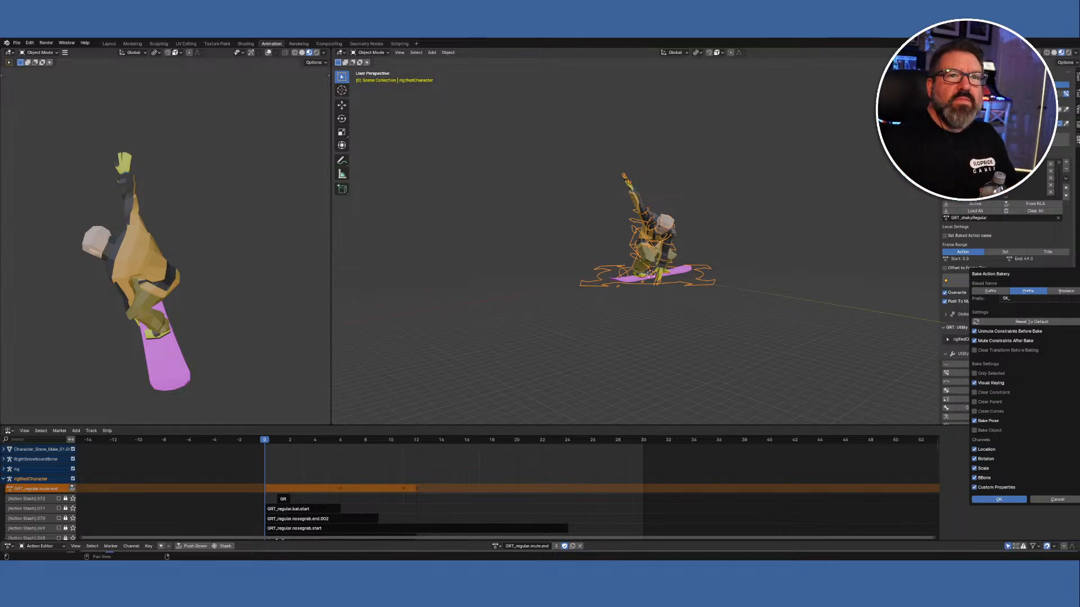
key("Return")
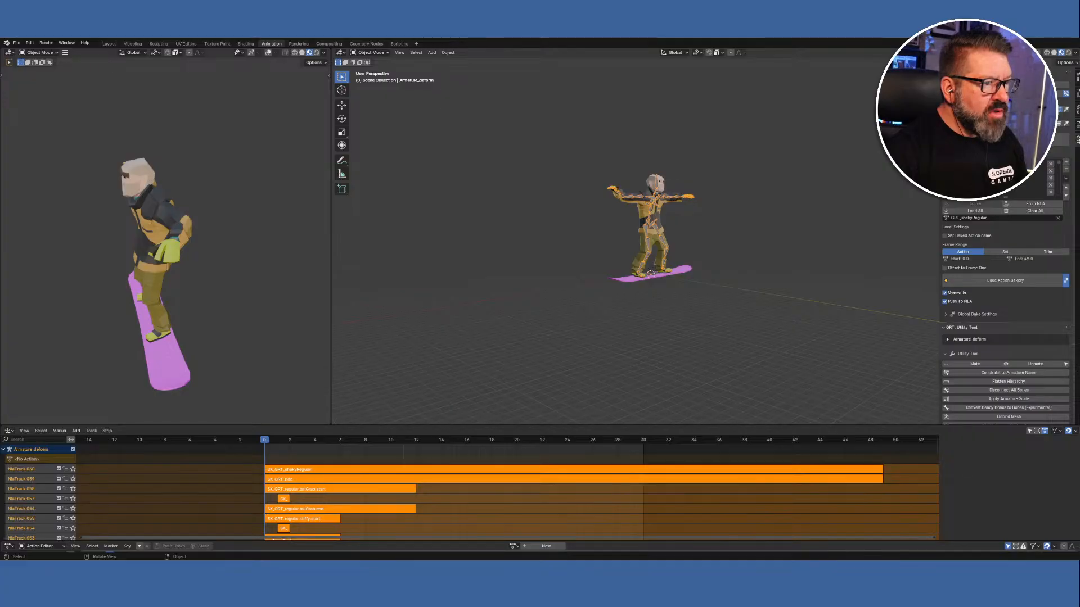
Select the Armature_deform armature and export the character as FBX via Quick Favorites.
left_click(647, 212)
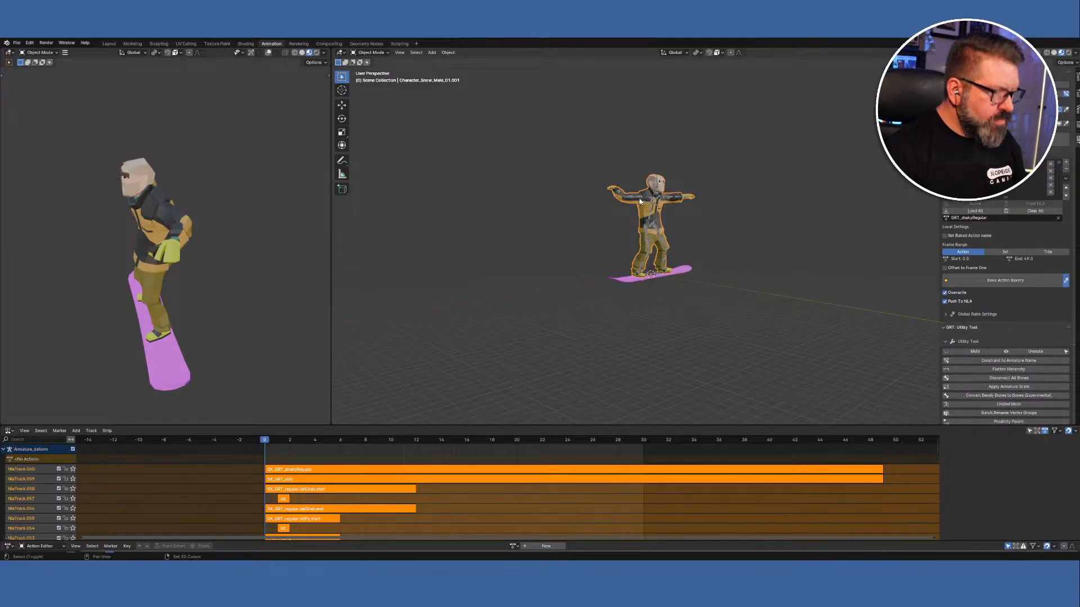
left_click(640, 200)
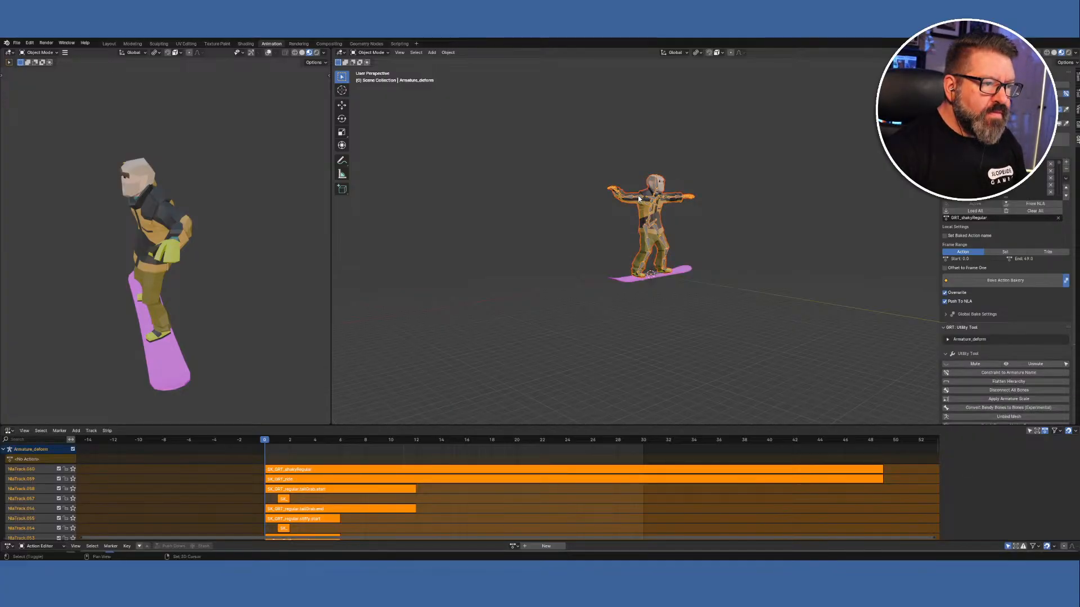
key("q")
left_click(457, 155)
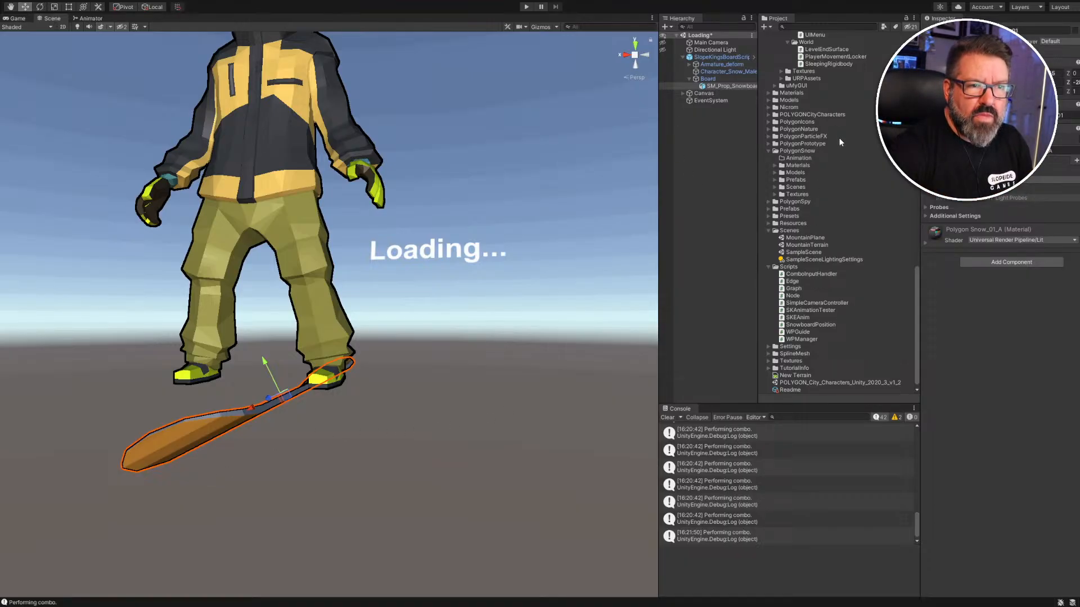
Select SKAnimController4, then review SKAnimImporter5's model settings and imported animation clip list.
scroll(803, 281, "up", 15)
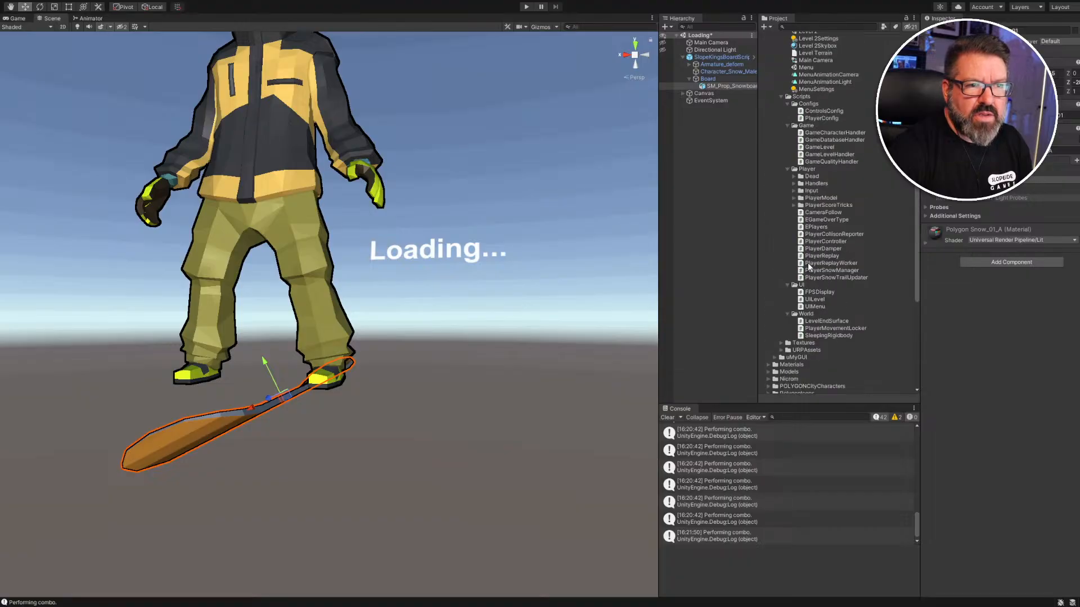
scroll(812, 257, "up", 2)
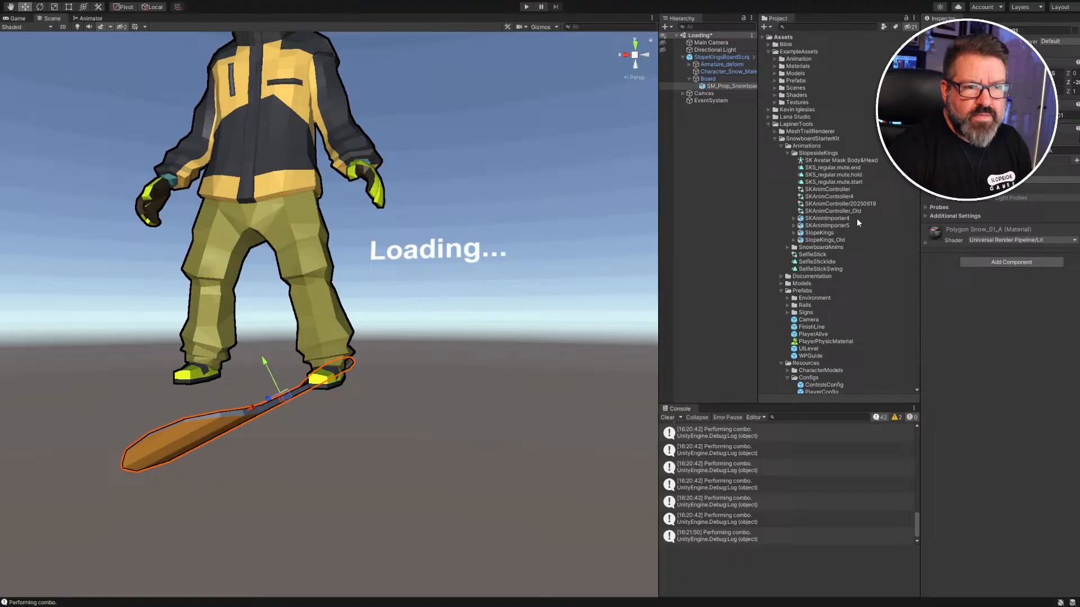
left_click(821, 190)
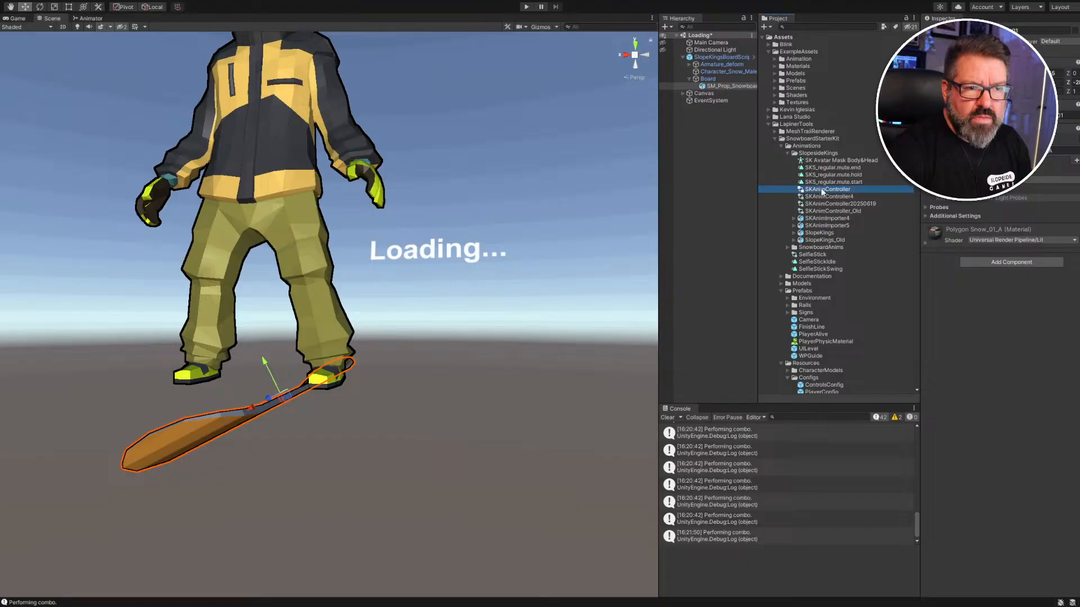
left_click(823, 197)
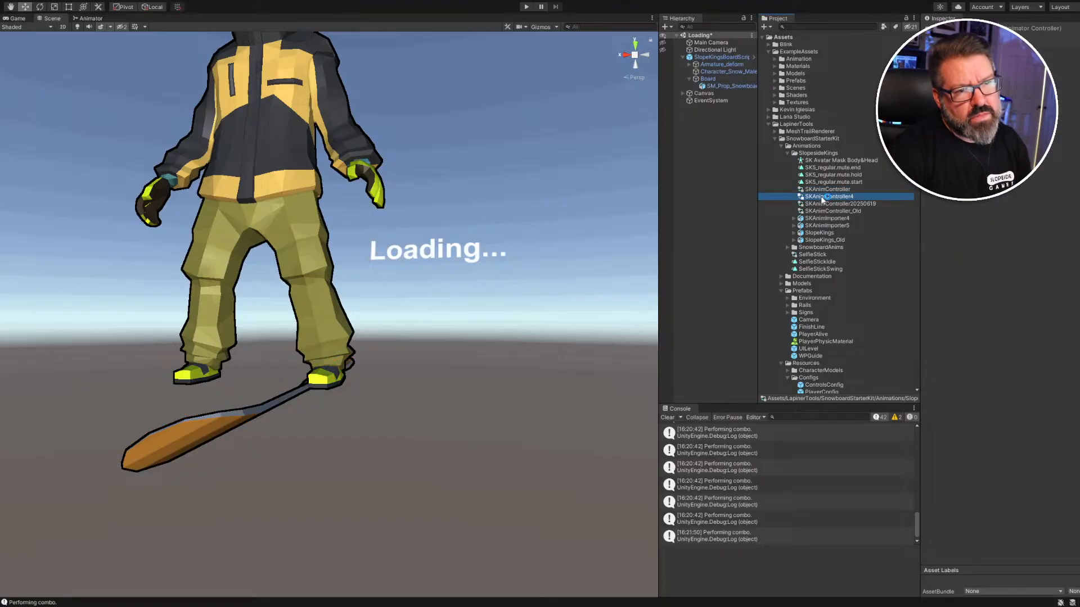
left_click(824, 226)
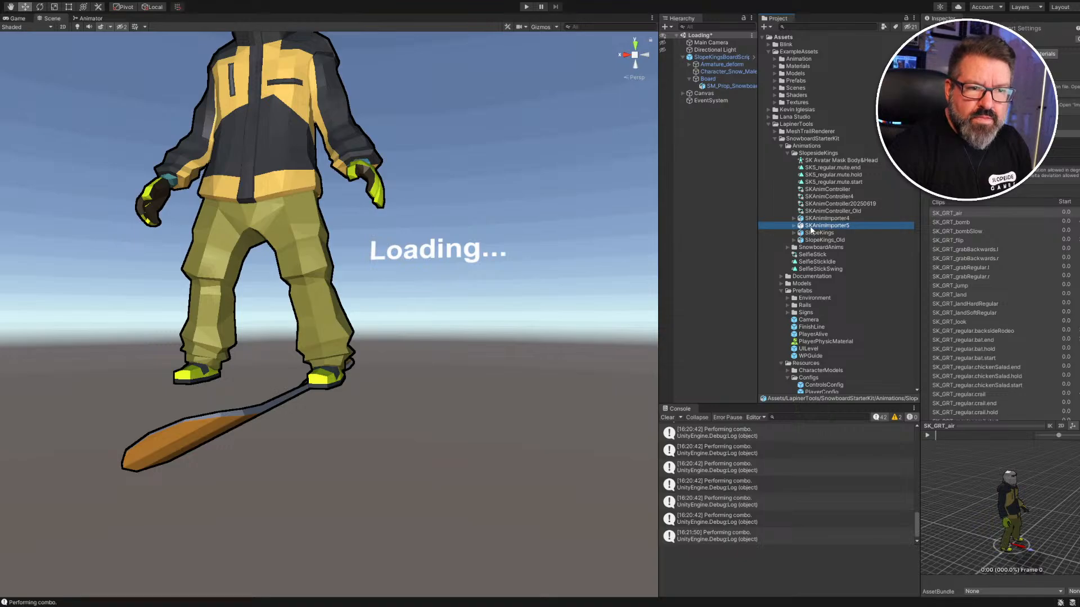
left_click(961, 54)
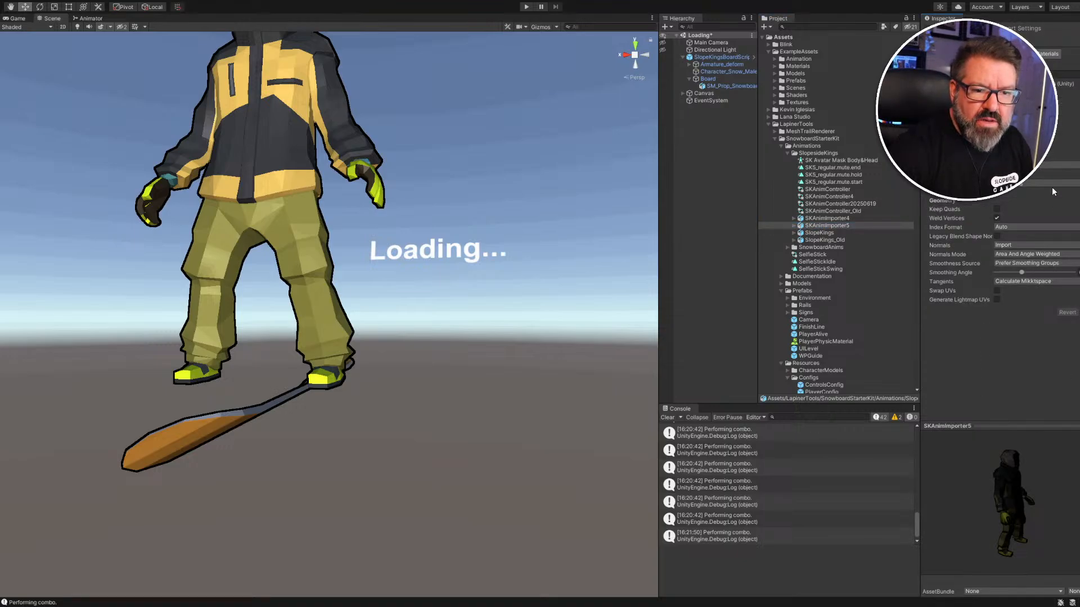
left_click(1013, 54)
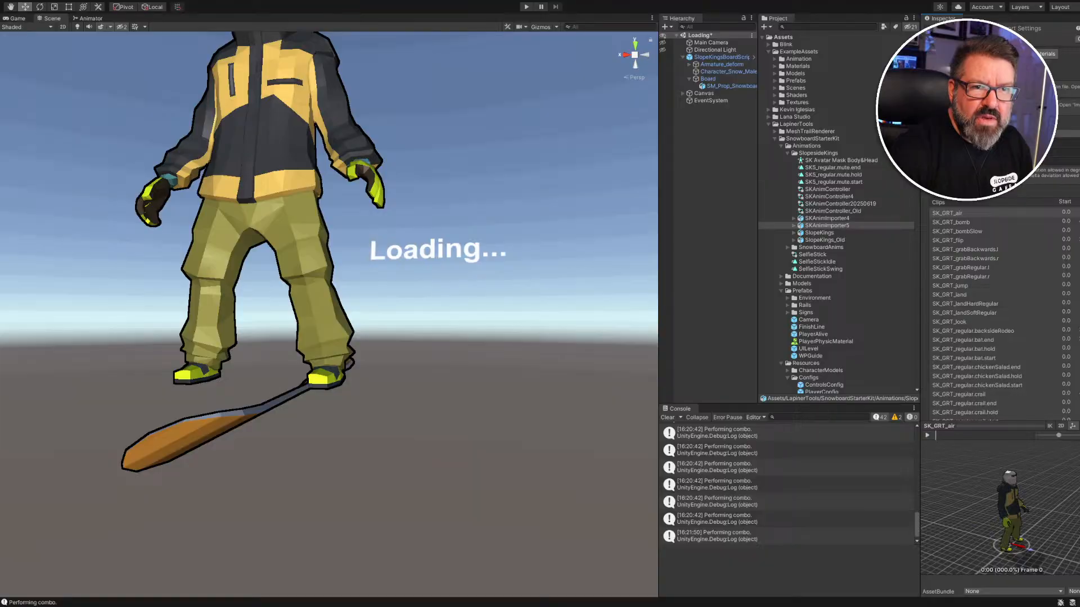
left_click(793, 224)
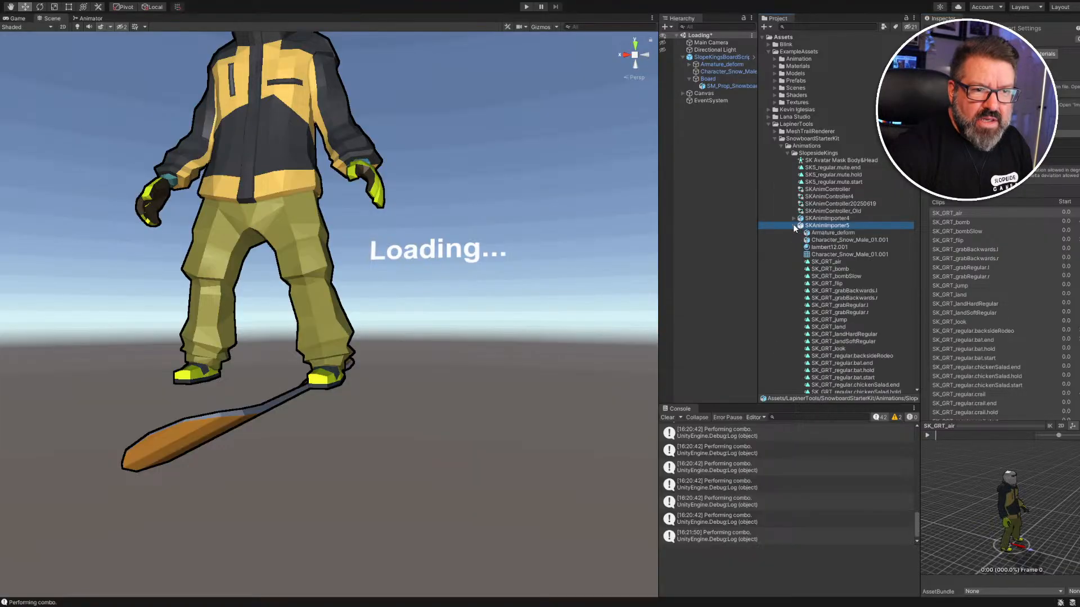
Preview the SK5_regular.mute.hold, mute.start and mute.end clips.
left_click(831, 175)
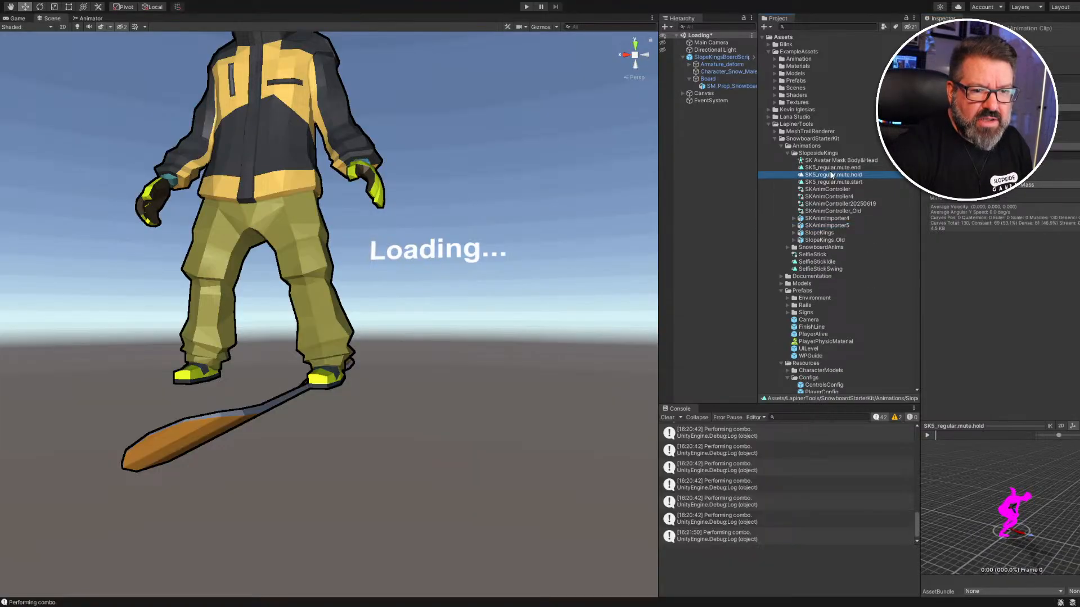
left_click(832, 182)
left_click(833, 174)
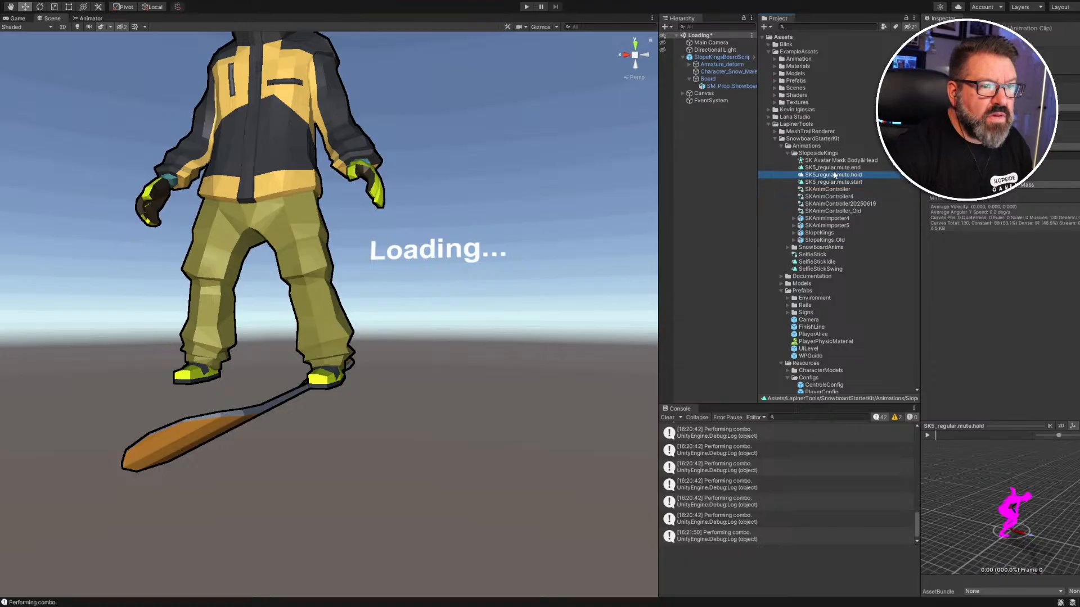
left_click(833, 167)
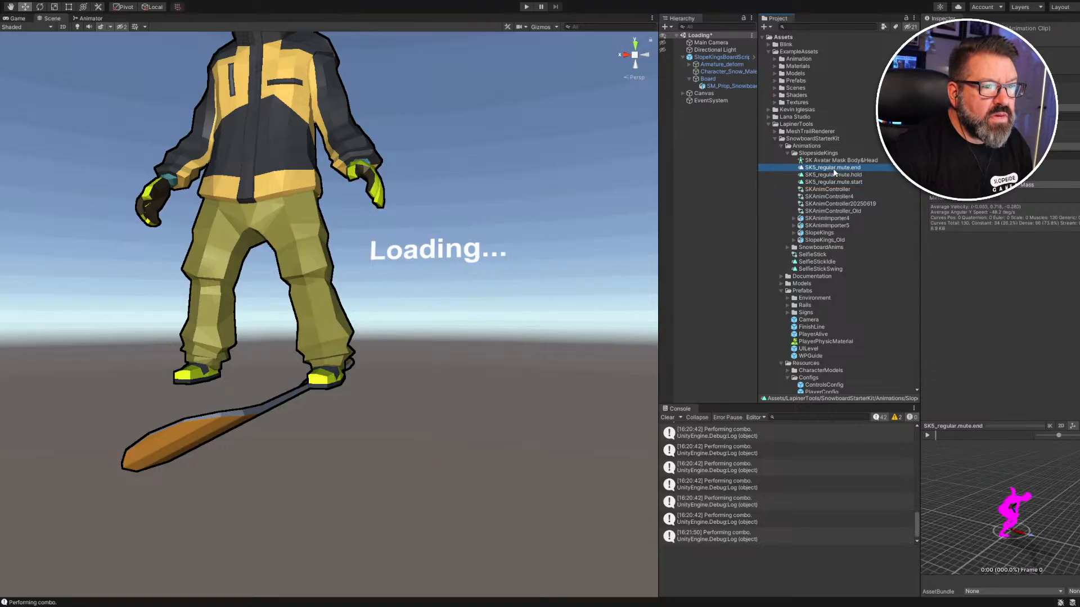
Play the game, pause it, and fly the Scene camera close to the snowboarder's legs and board.
left_click(527, 7)
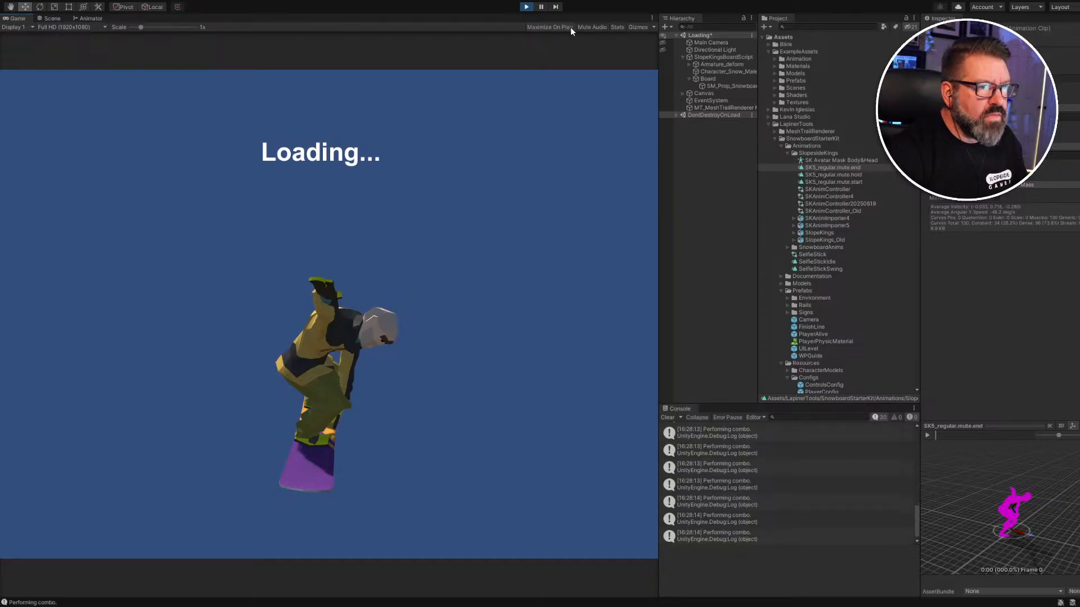
left_click(541, 7)
key("ctrl+1")
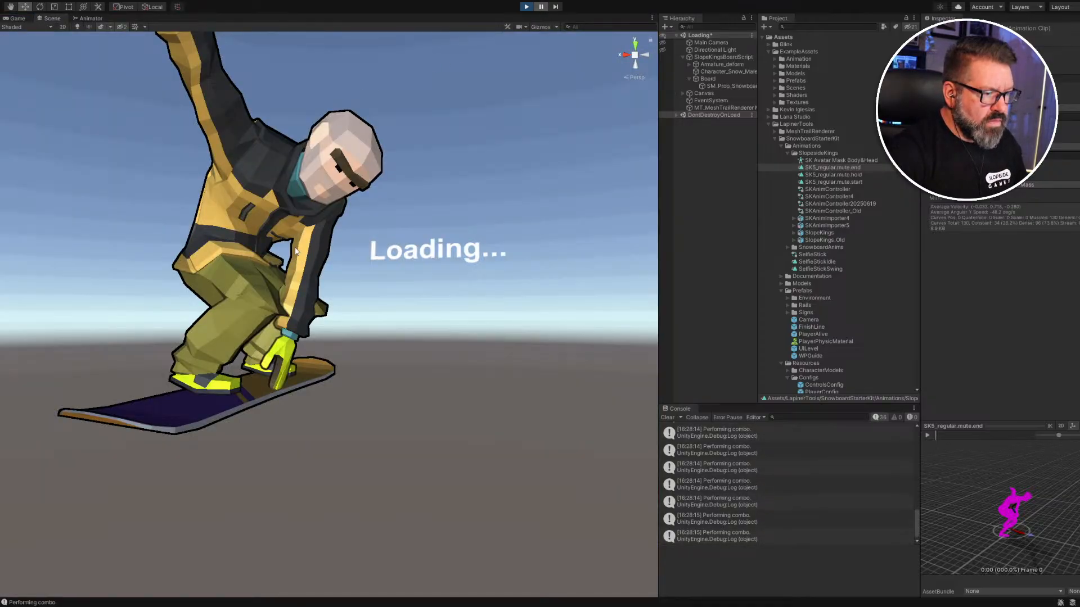
right_click_drag(305, 439, 114, 436)
key("w")
key("a")
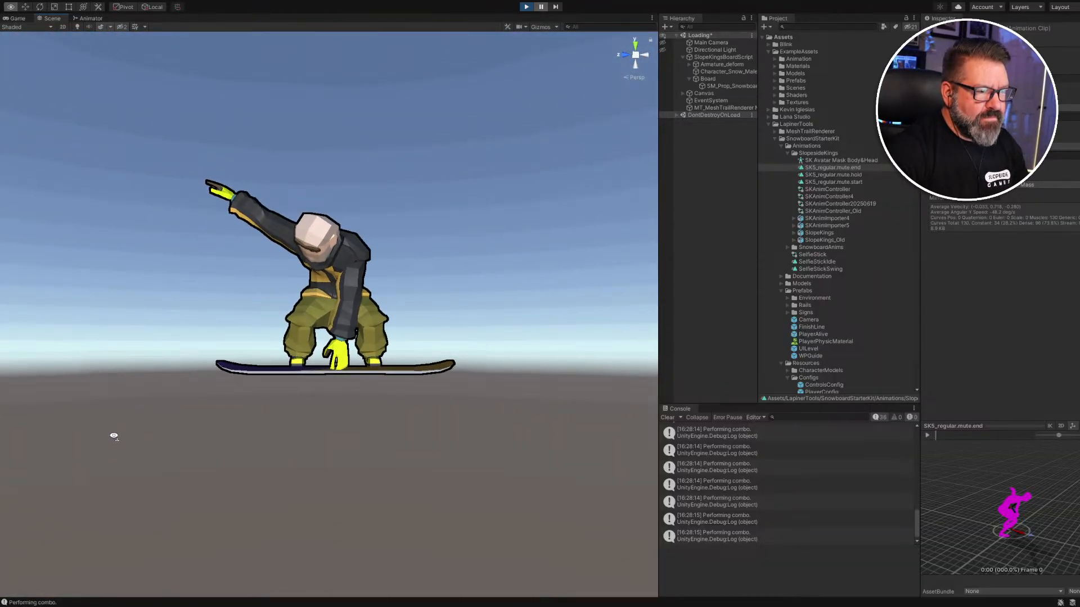
right_click_drag(114, 436, 114, 438)
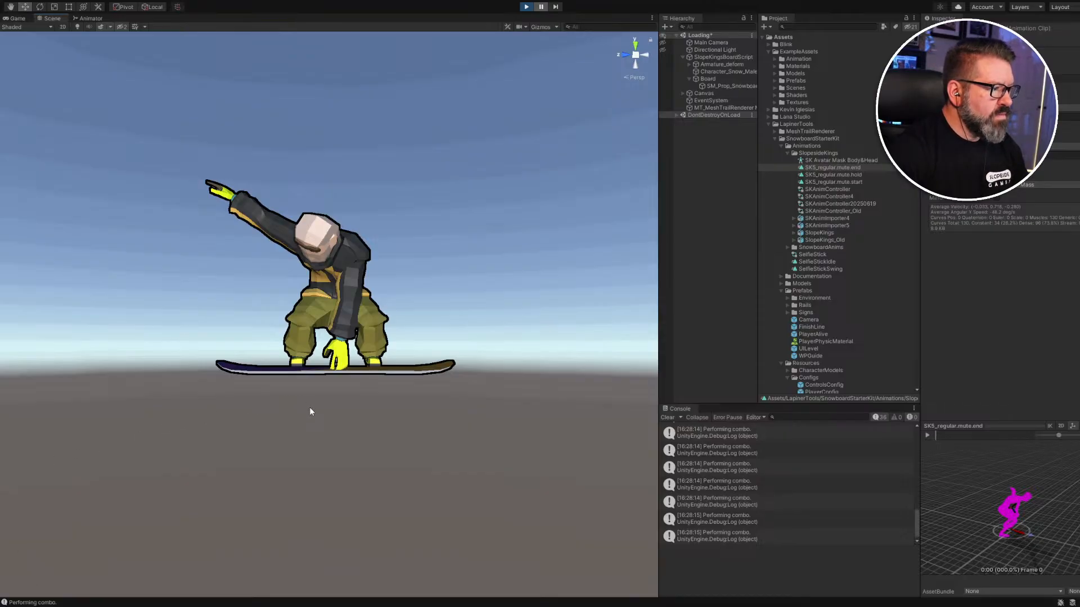
Orbit and pan to frame the grab pose, then select SK5_regular.mute.end, hold and start clips.
left_click_drag(313, 407, 320, 403, "alt")
right_click_drag(321, 403, 332, 387)
middle_click_drag(332, 387, 343, 377)
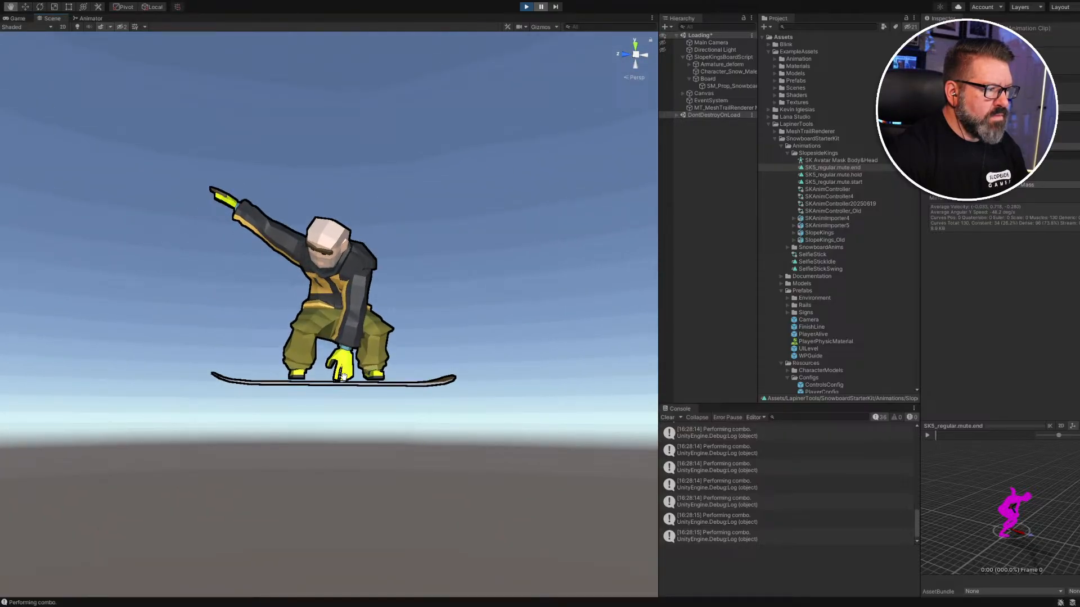
right_click_drag(338, 399, 324, 435)
middle_click_drag(369, 352, 369, 361)
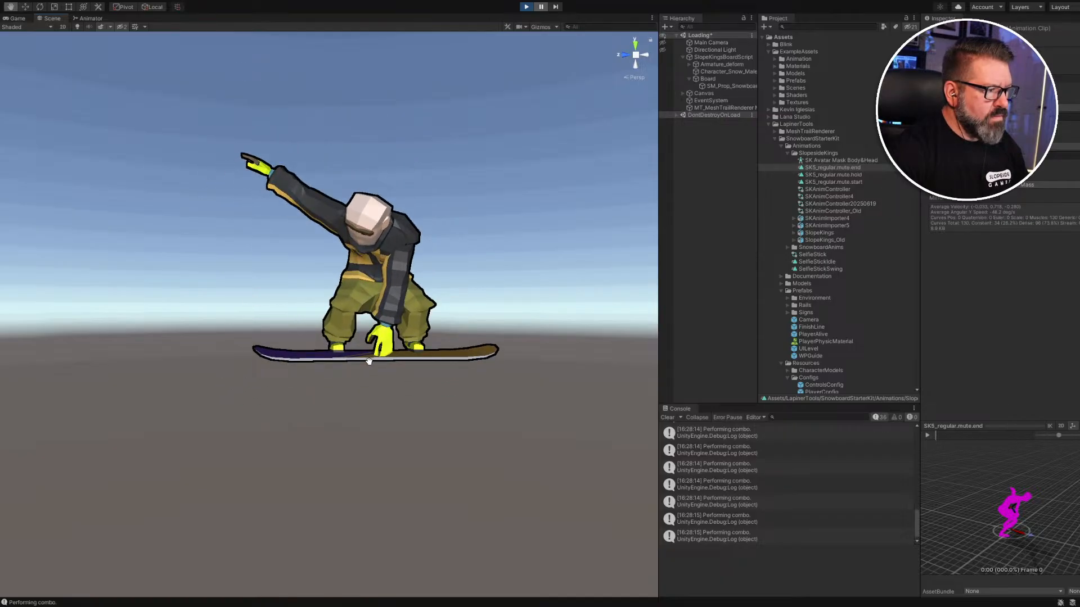
middle_click_drag(369, 361, 370, 363)
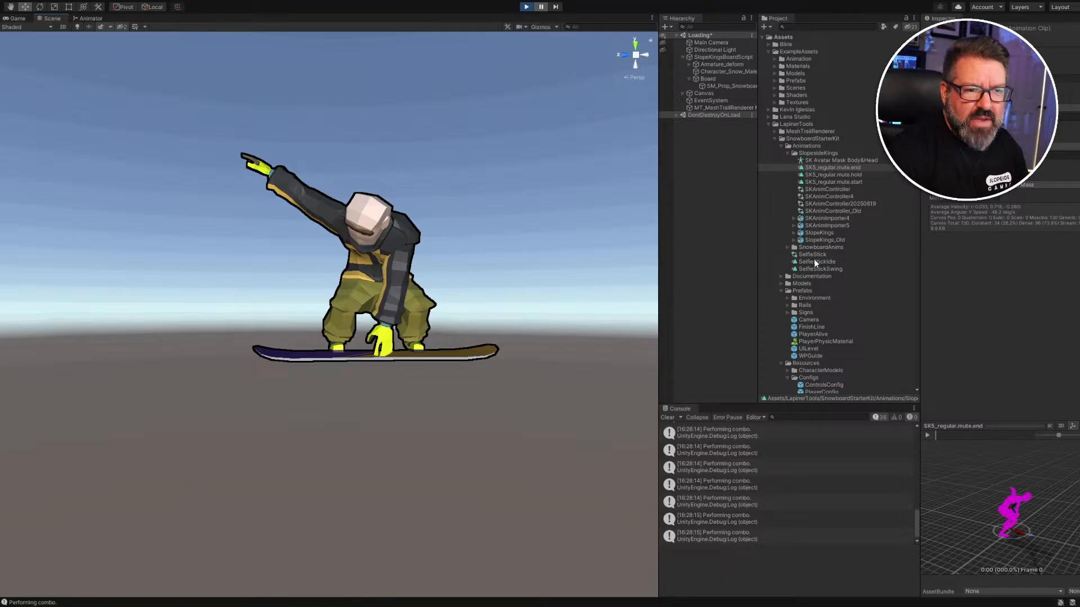
left_click(825, 168)
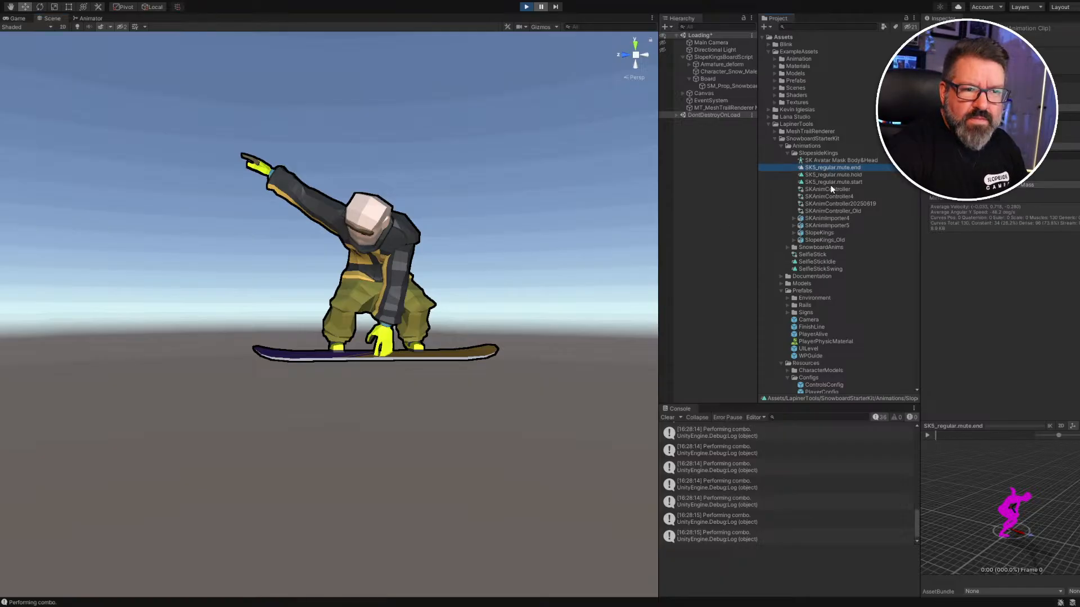
left_click(830, 182, "shift")
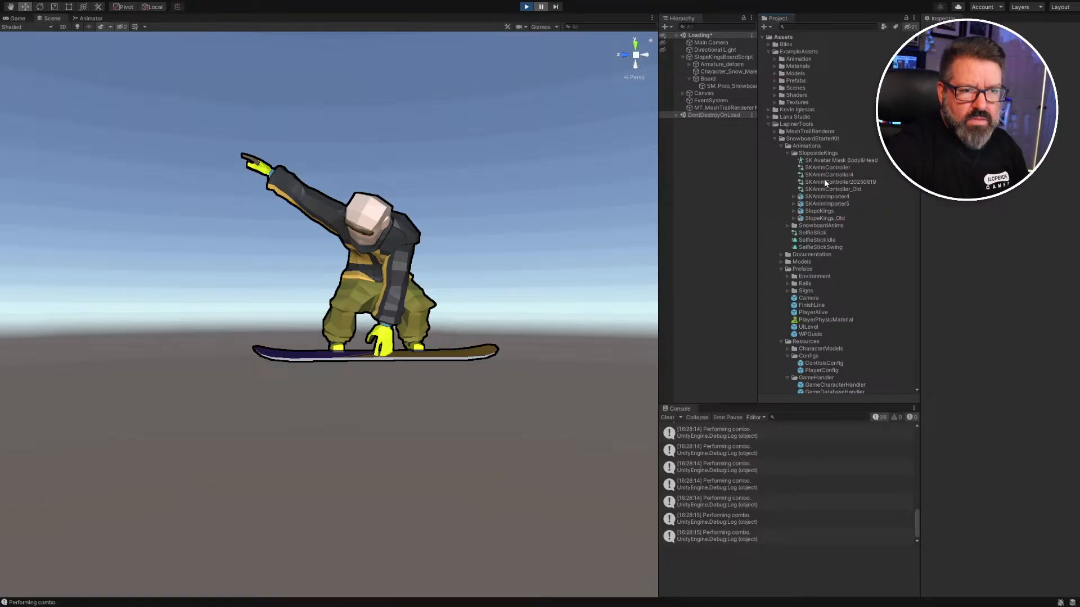
Stop the game and expand SKAnimImporter5 to list its clips.
left_click(528, 7)
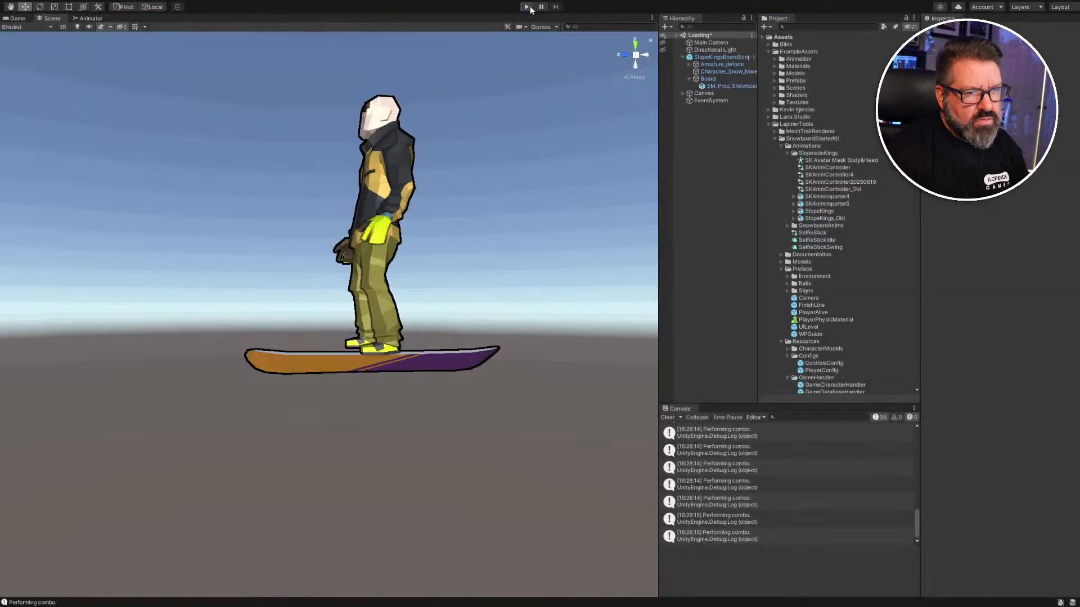
left_click(826, 175)
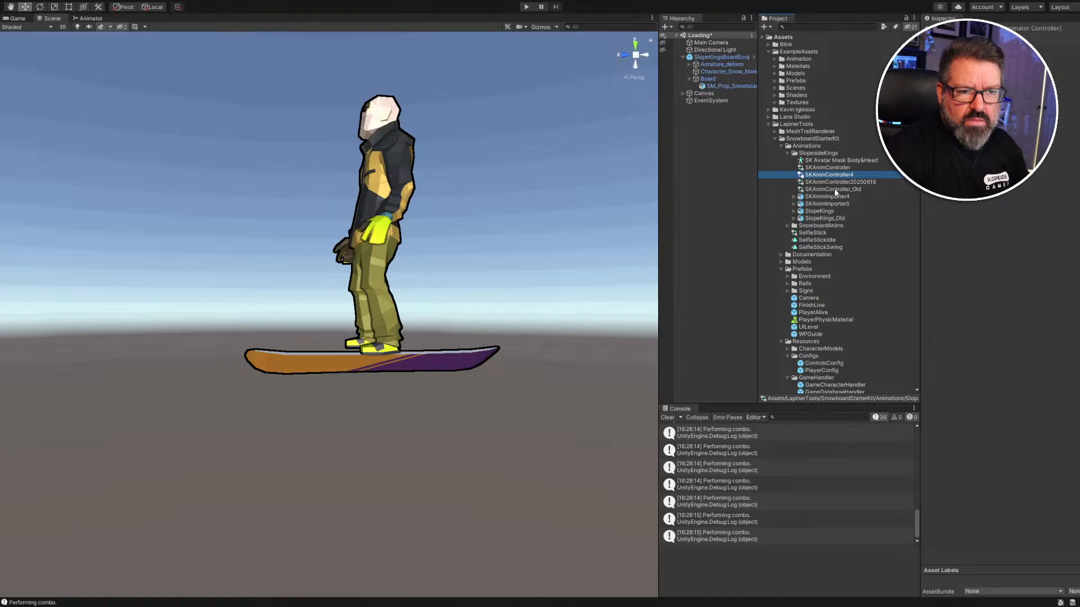
left_click(794, 204)
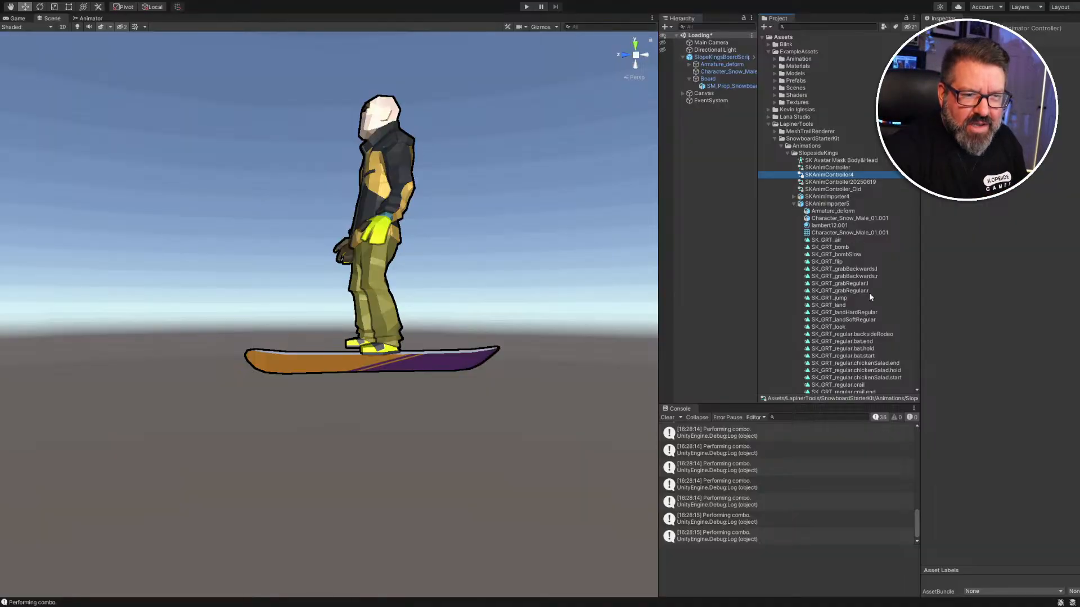
scroll(870, 293, "down", 5)
scroll(869, 293, "down", 2)
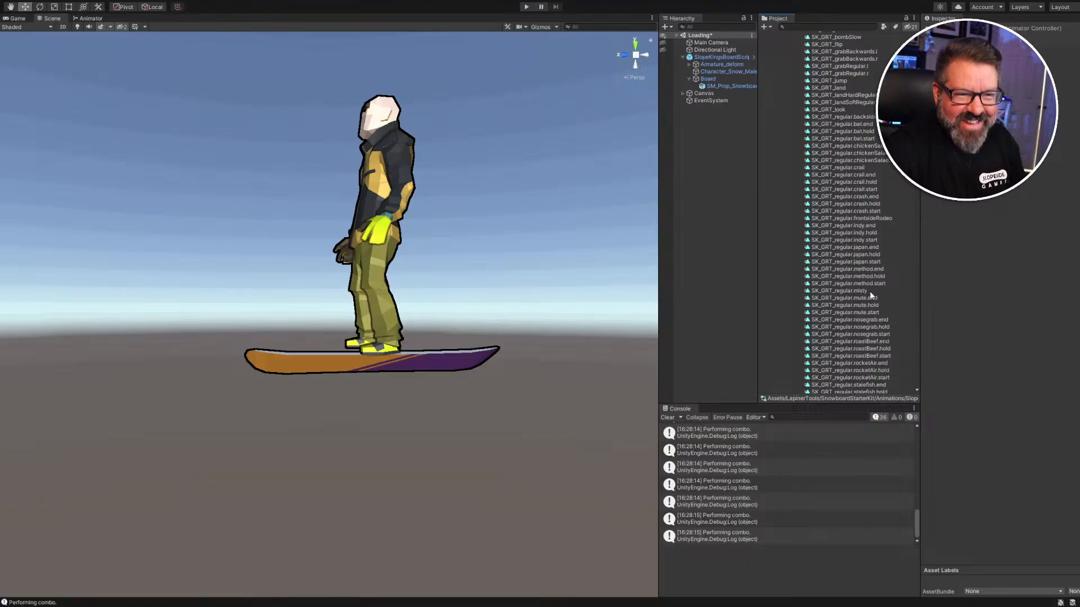
scroll(859, 261, "down", 4)
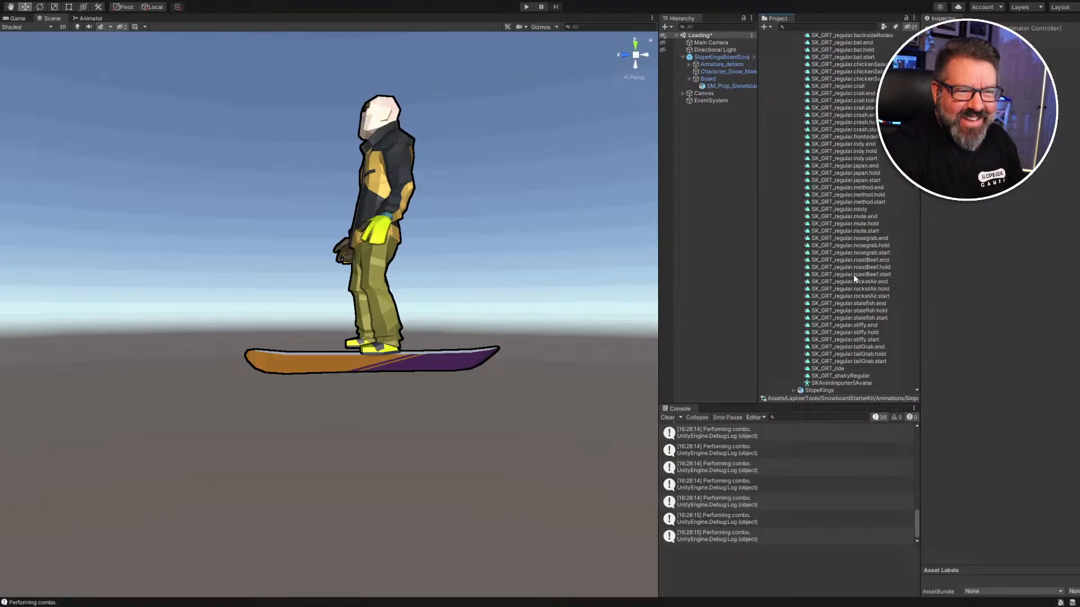
Preview the SK_GRT_regular.mute.end and mute.hold clips.
left_click(860, 219)
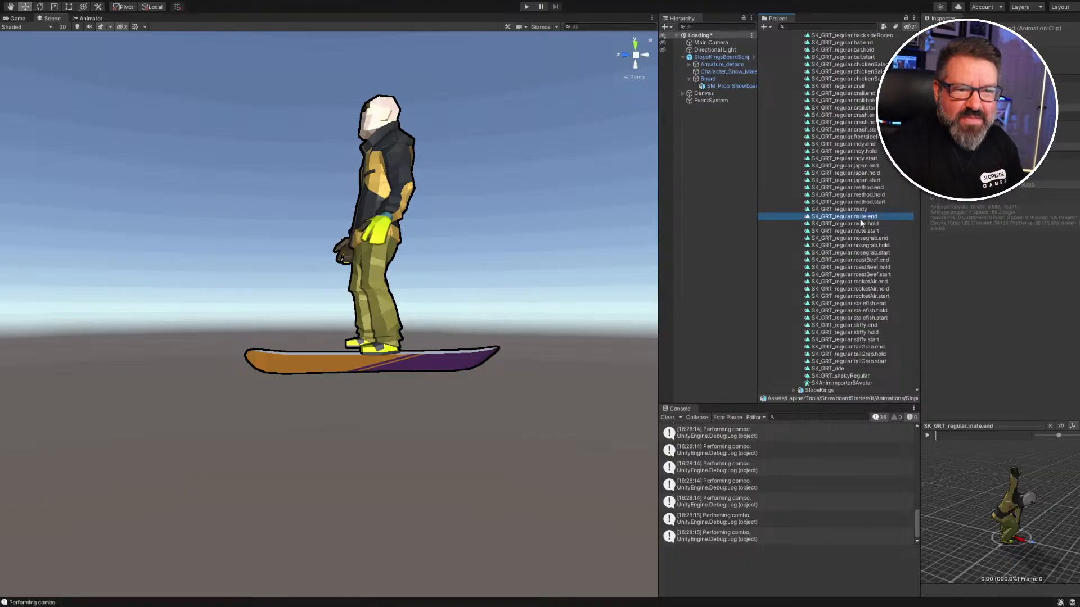
left_click(861, 223)
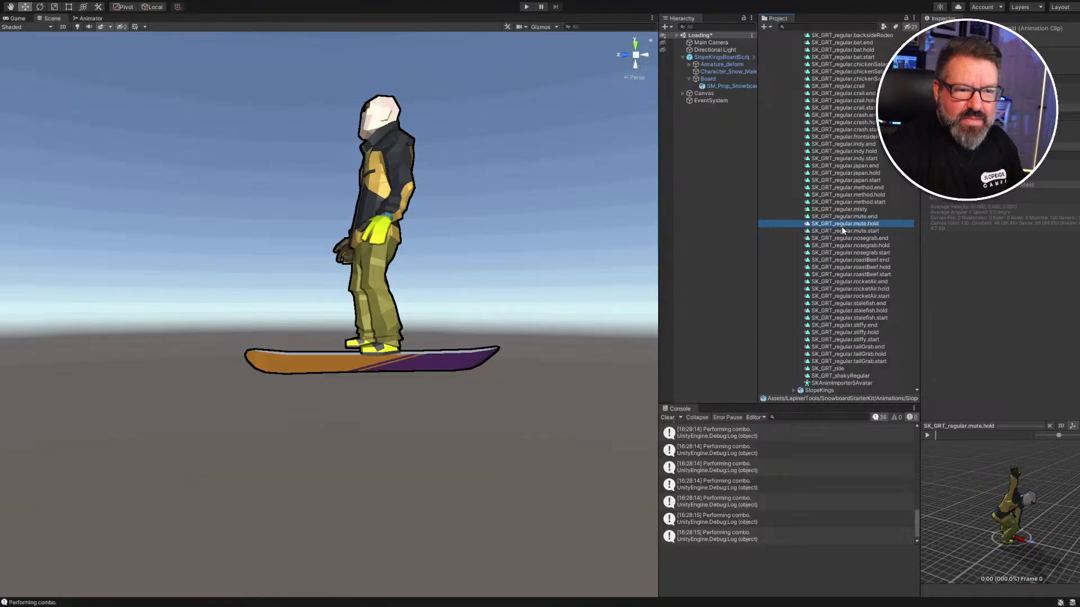
left_click(844, 218)
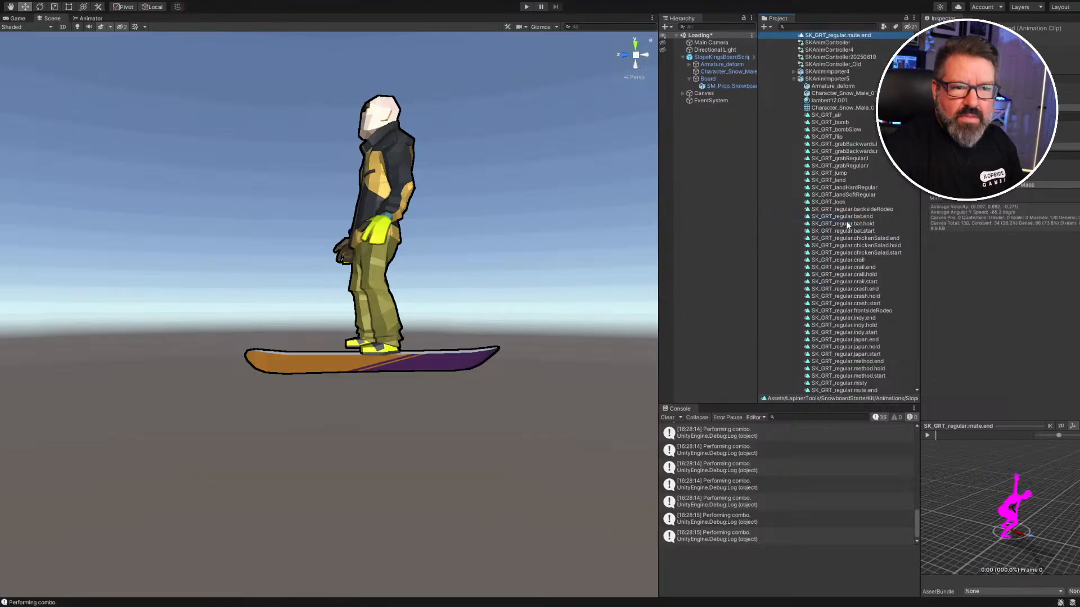
scroll(862, 308, "up", 4)
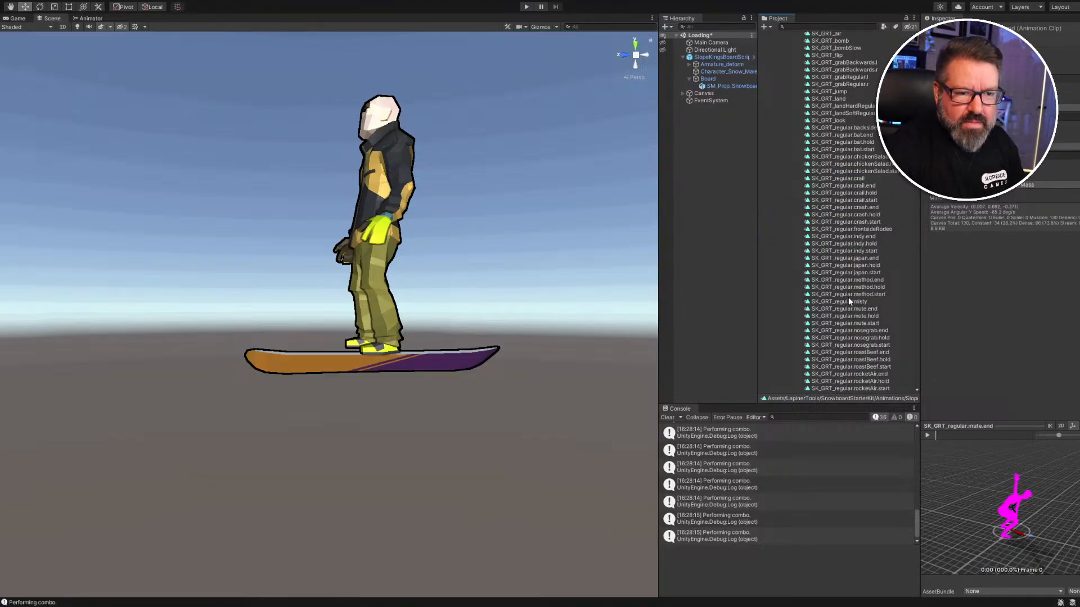
left_click(852, 316)
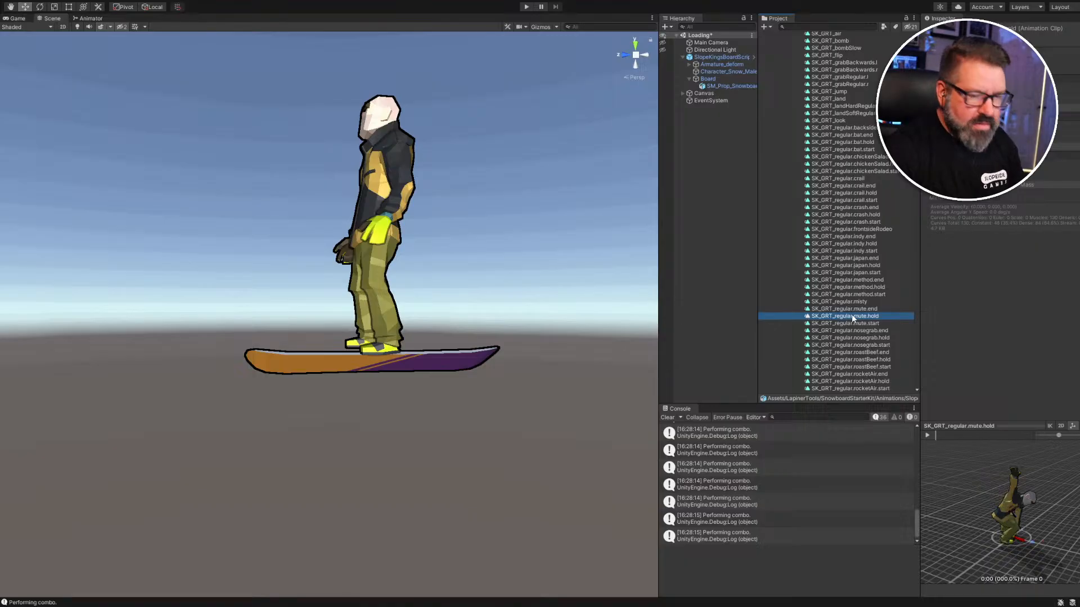
Duplicate SK_GRT_regular.indy.start with Ctrl+D and open SKAnimController4's state graph.
scroll(852, 315, "up", 4)
left_click(861, 333)
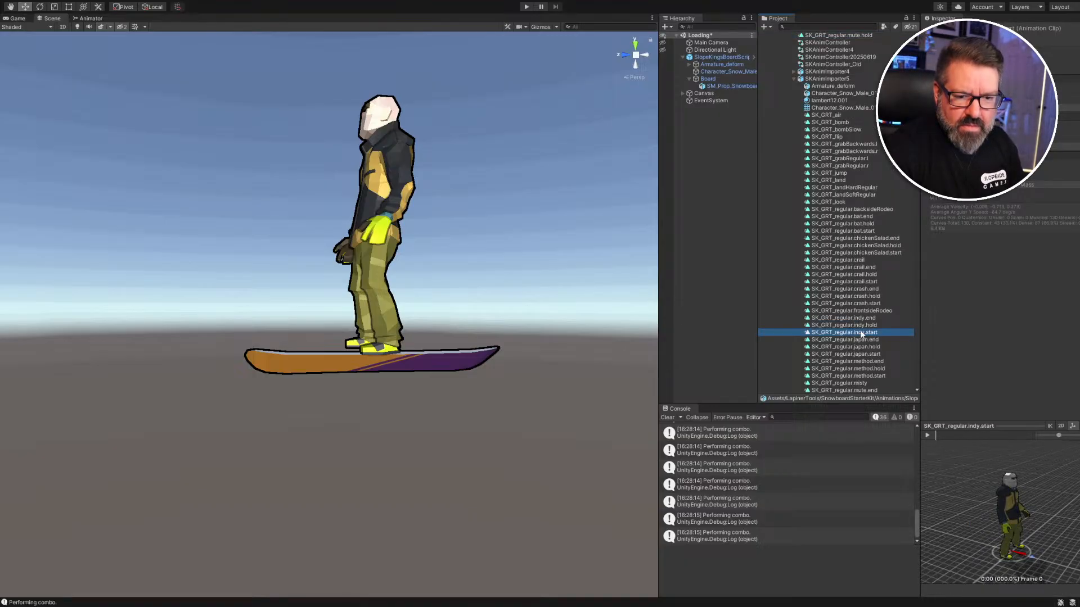
key("ctrl+d")
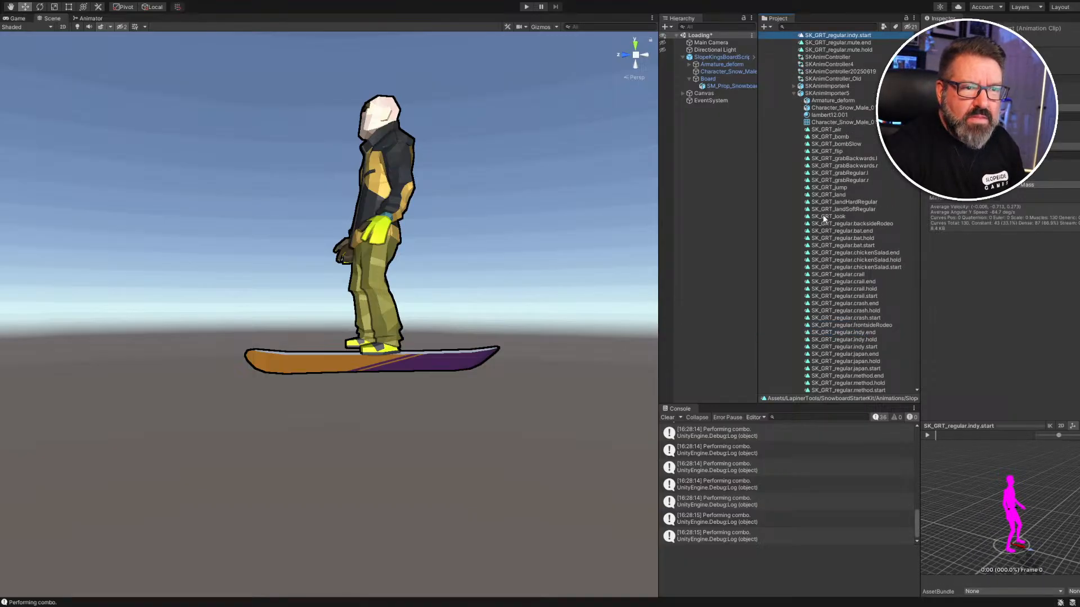
left_click(793, 94)
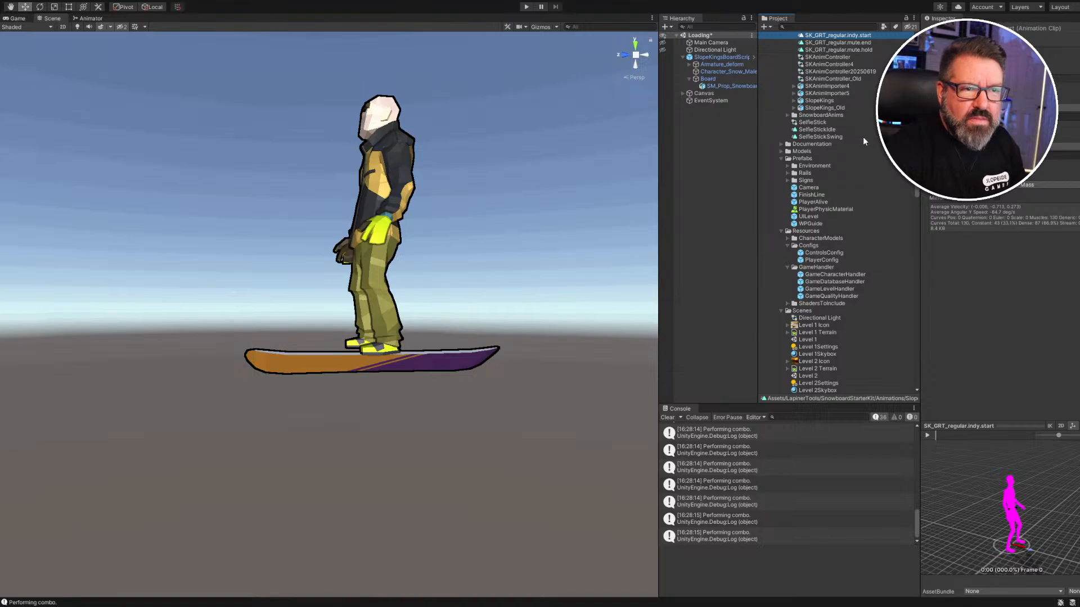
scroll(863, 137, "up", 5)
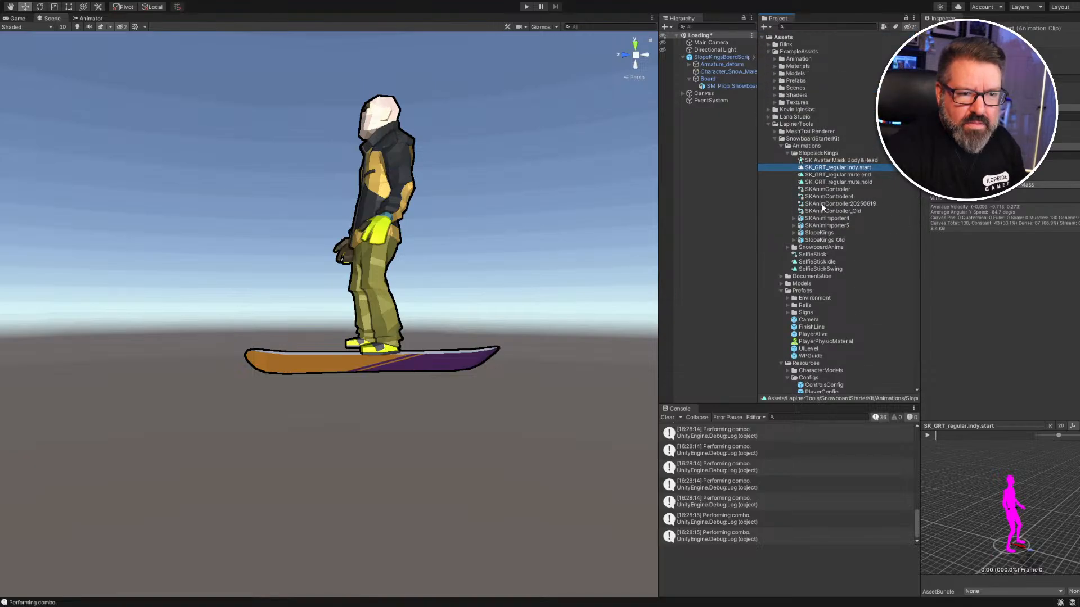
double_click(830, 196)
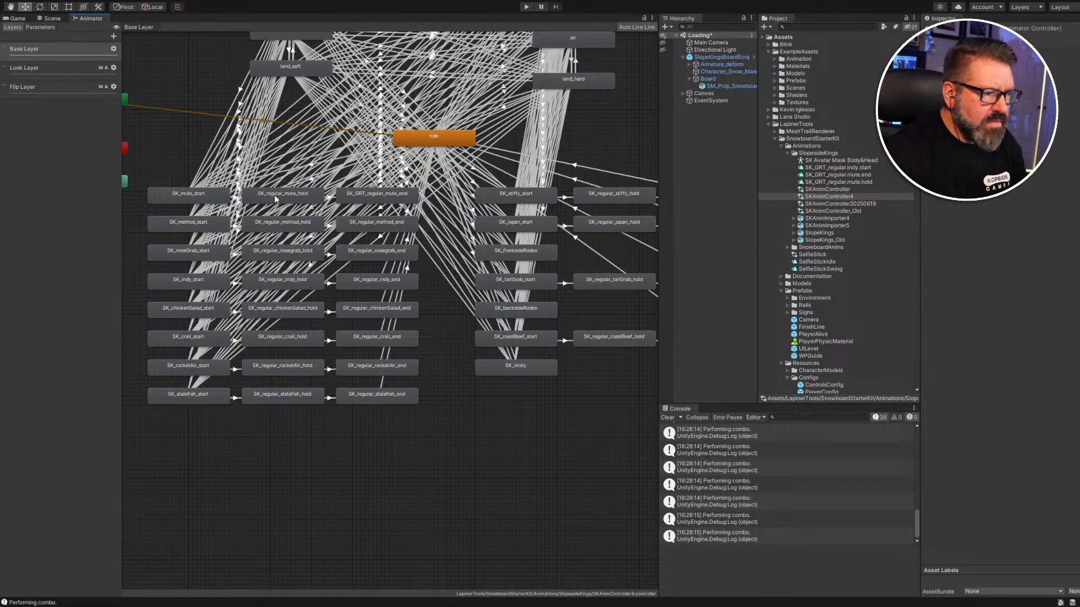
Delete the duplicated indy.start clip copy.
left_click(189, 194)
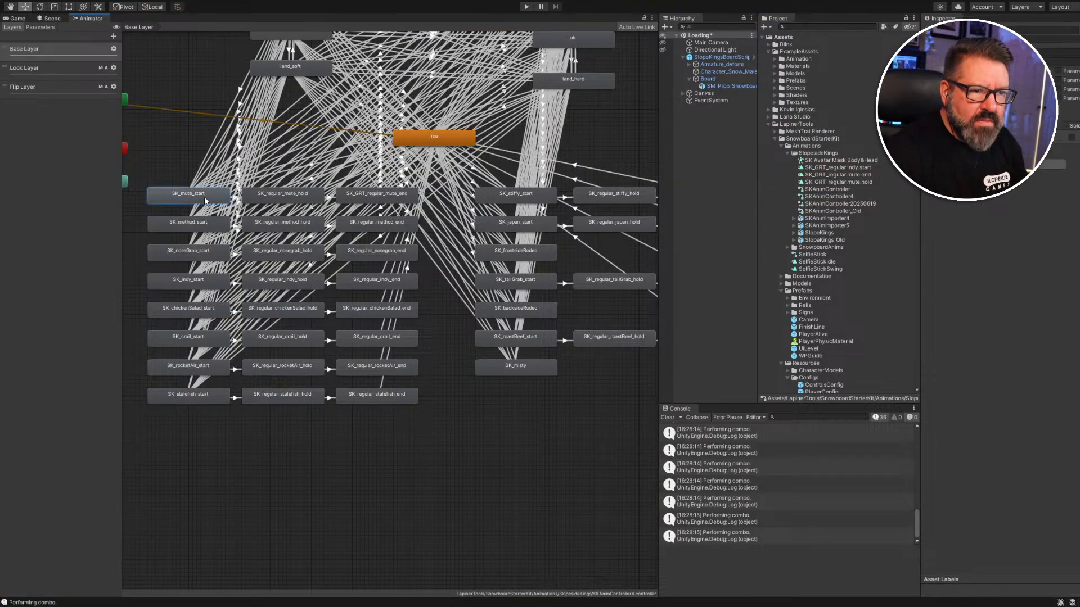
left_click(837, 170)
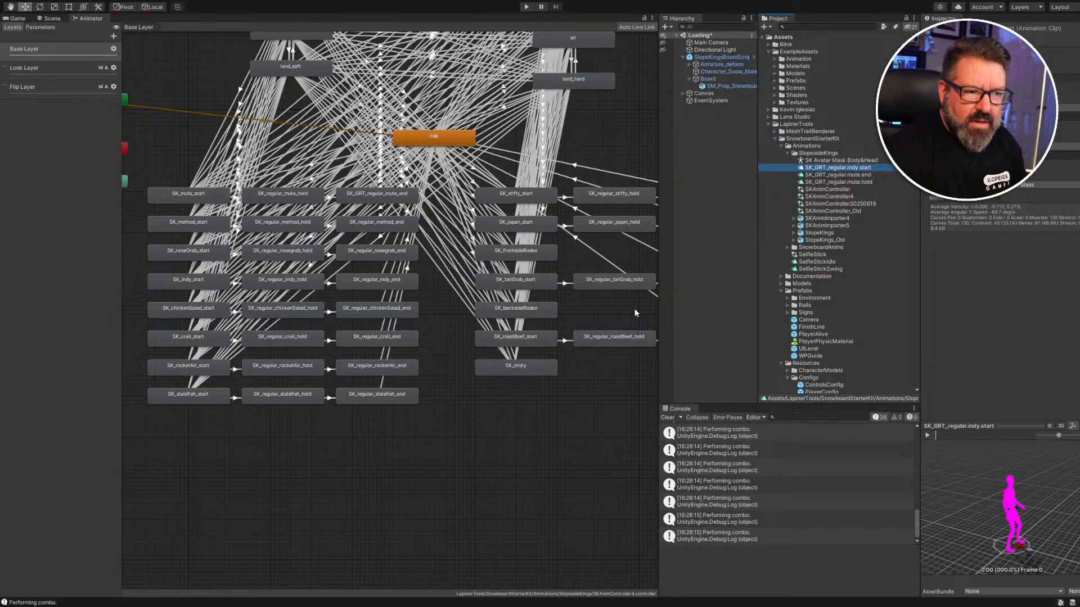
key("Delete")
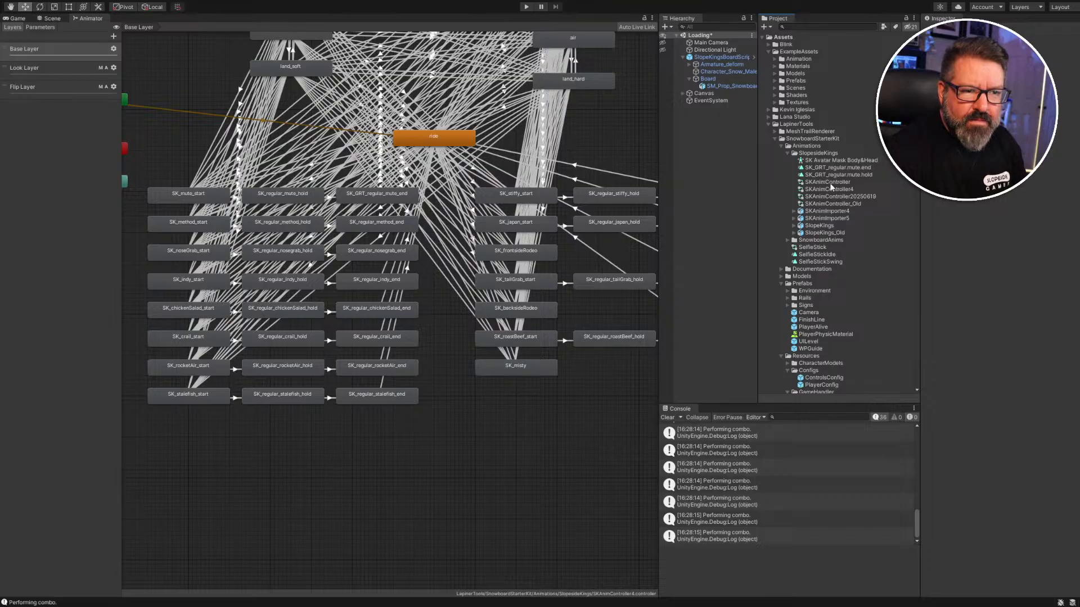
Assign SK_GRT_regular.mute.hold as the Motion of the SK_regular_mute_hold state.
left_click(222, 204)
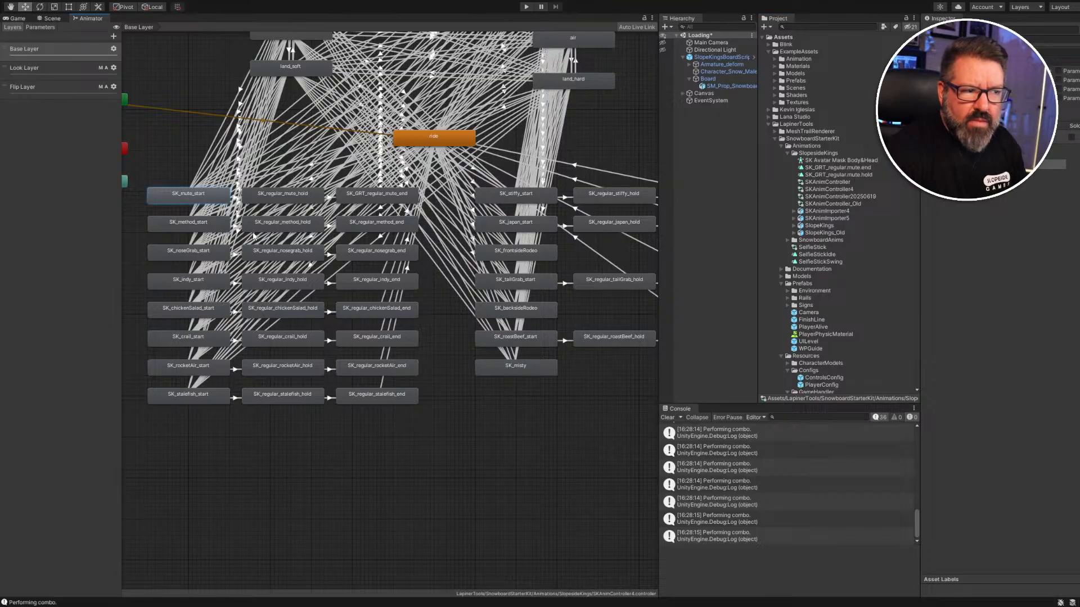
left_click(258, 200)
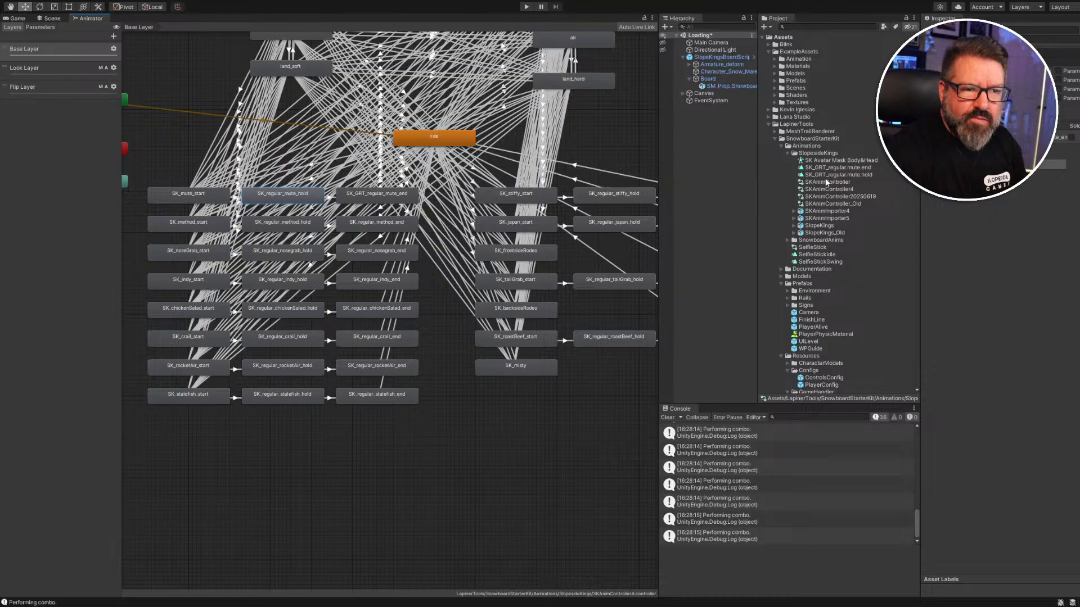
left_click_drag(827, 176, 1015, 53)
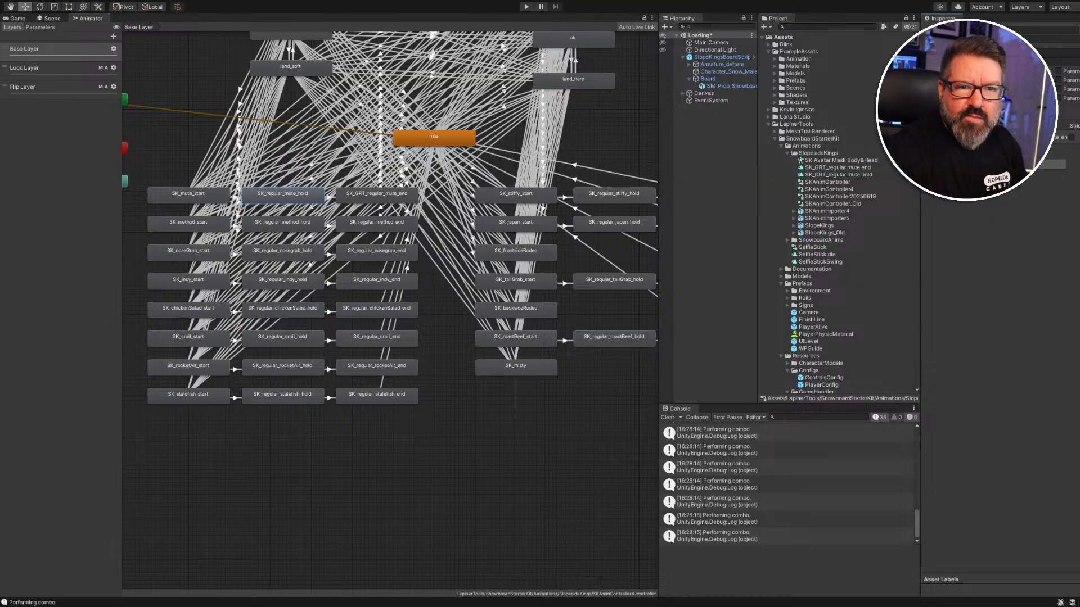
left_click(1017, 34)
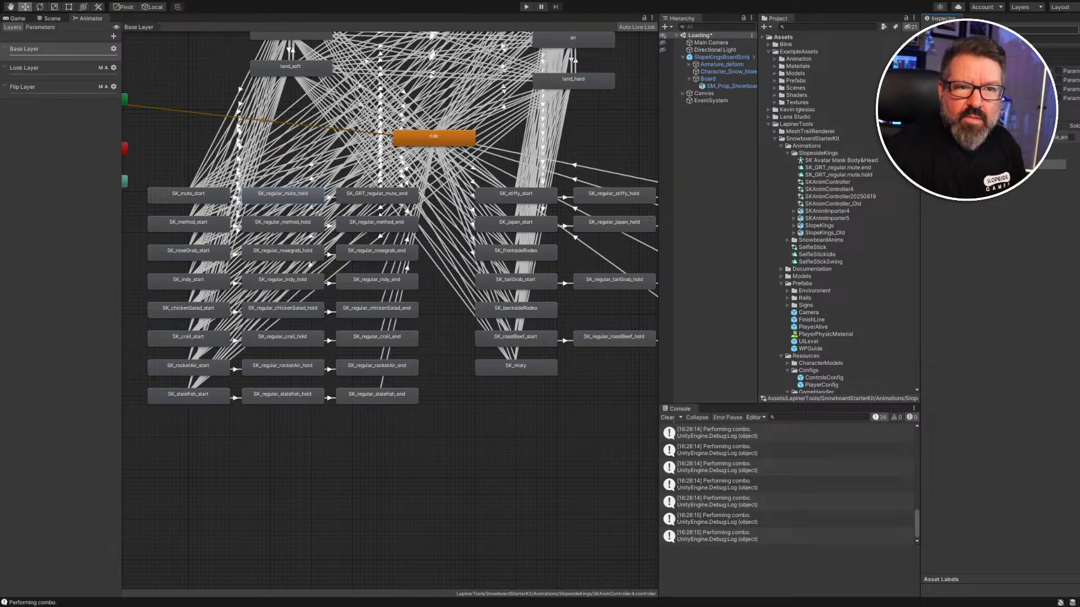
left_click_drag(1015, 34, 1017, 53)
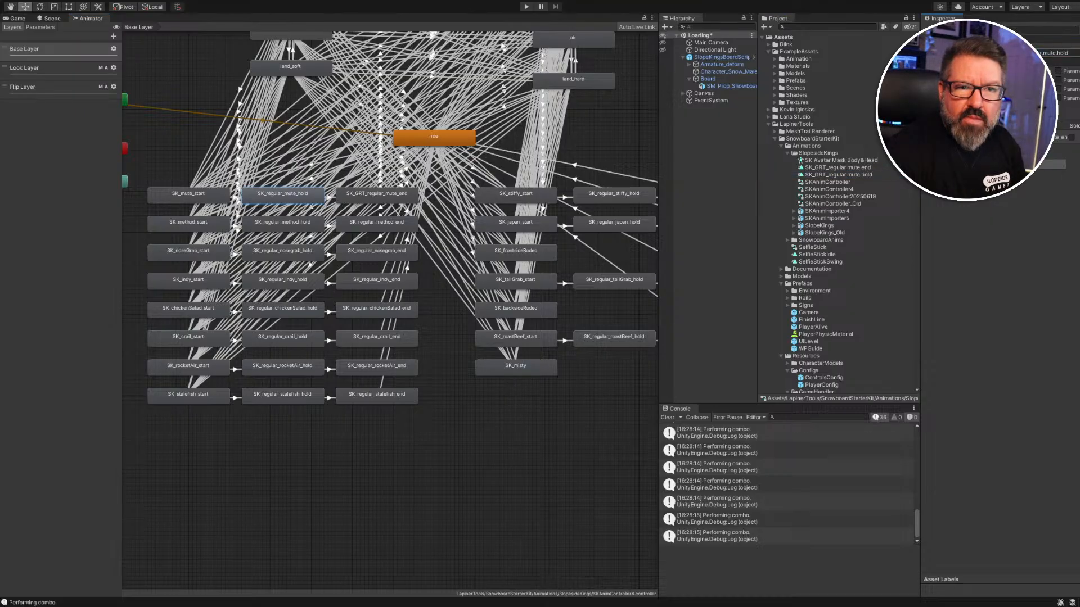
Review the mute_end state and duplicate SK_GRT_regular.mute.start from SnowboardAnims as a standalone clip.
left_click(365, 201)
left_click_drag(818, 176, 1012, 53)
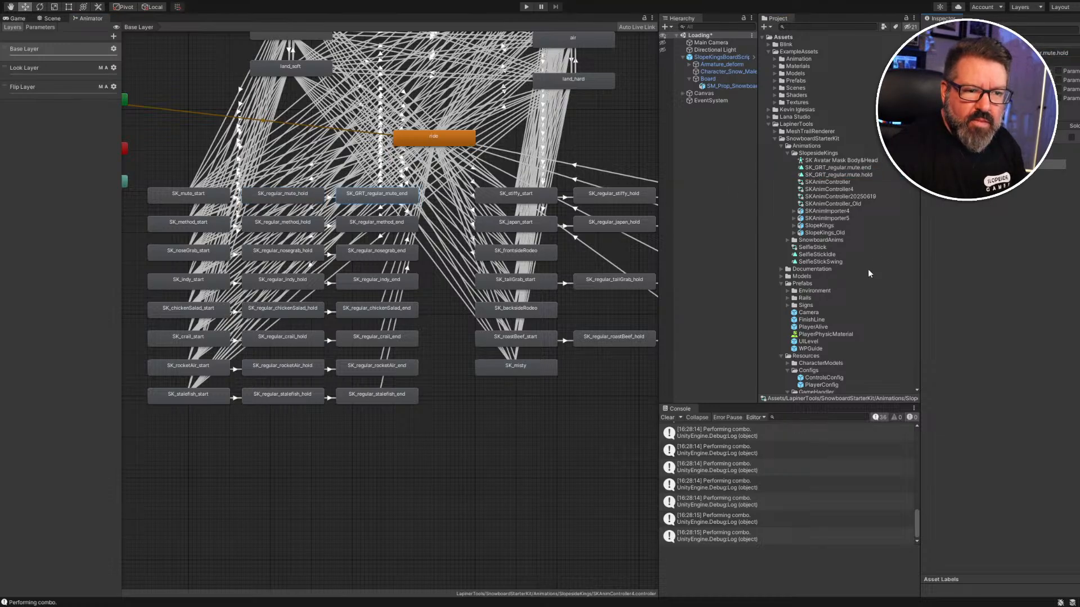
scroll(835, 337, "down", 2)
scroll(835, 338, "down", 8)
scroll(837, 337, "up", 8)
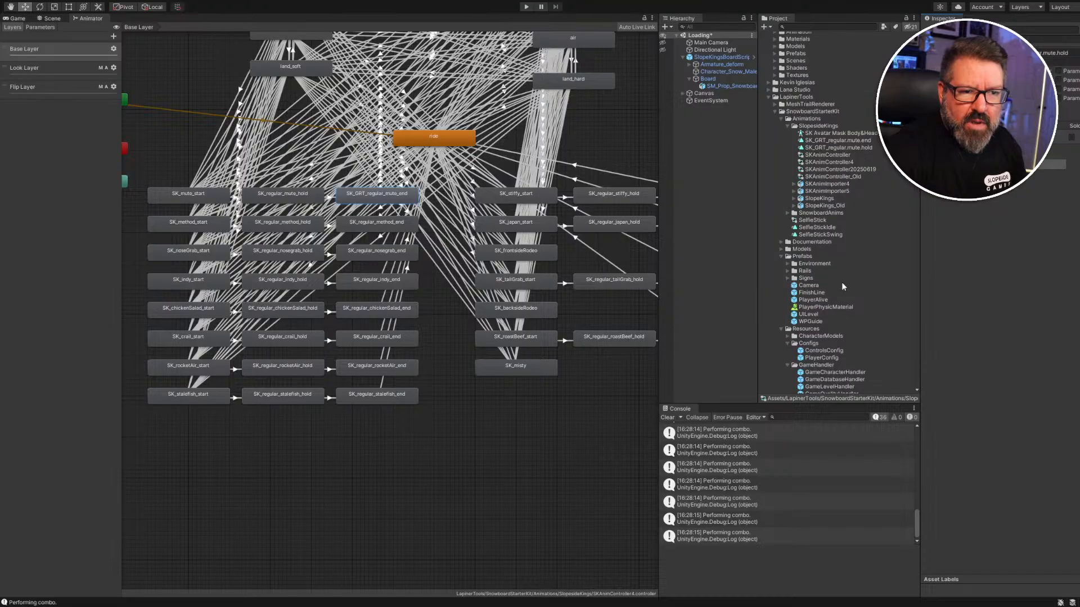
left_click(788, 212)
scroll(842, 272, "down", 10)
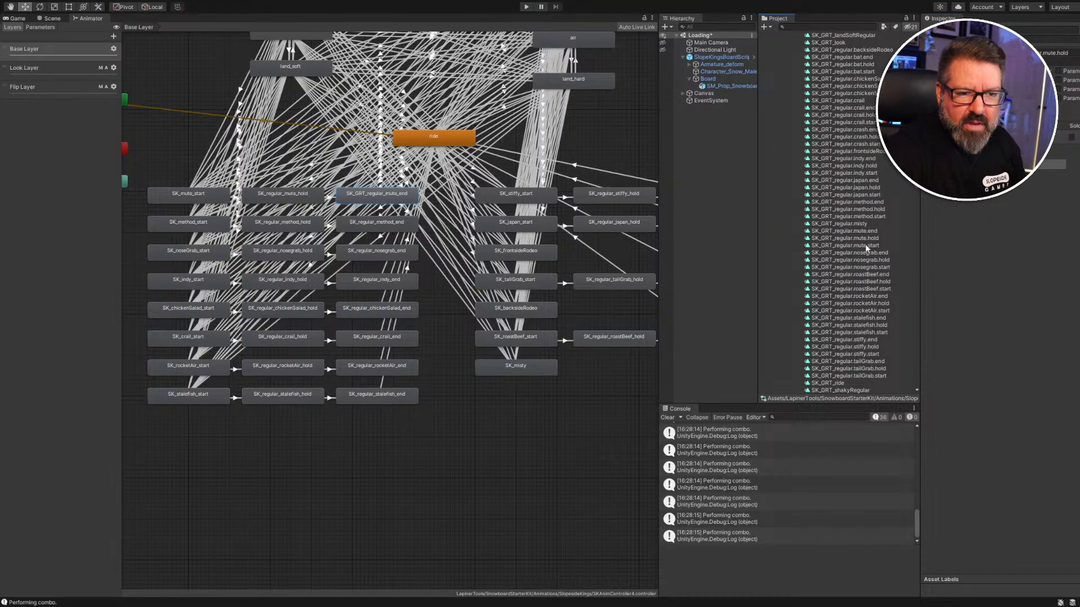
left_click(865, 246)
scroll(865, 249, "up", 7)
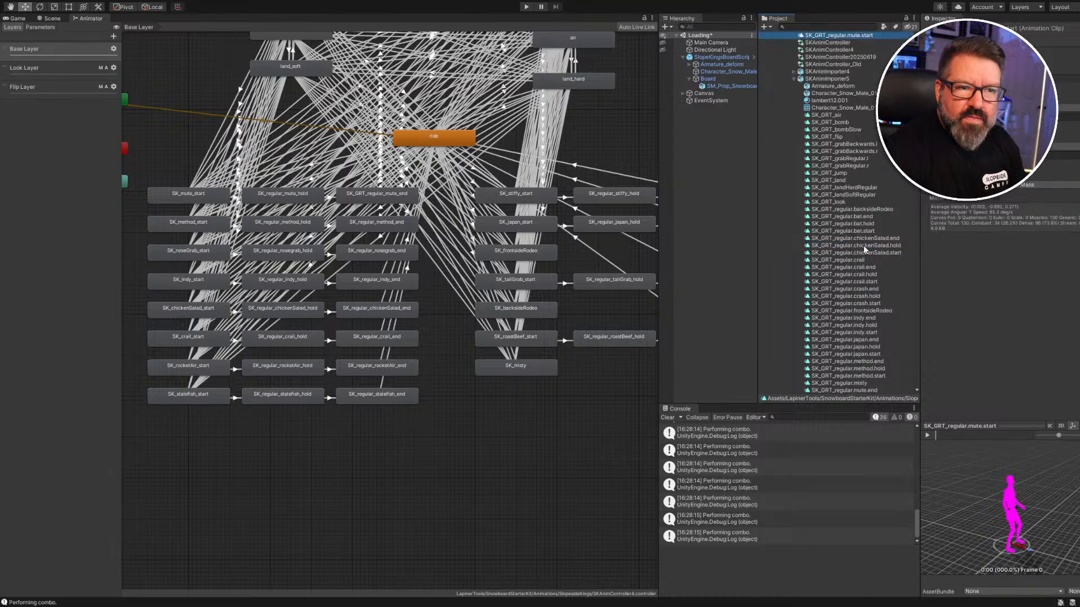
scroll(842, 101, "up", 6)
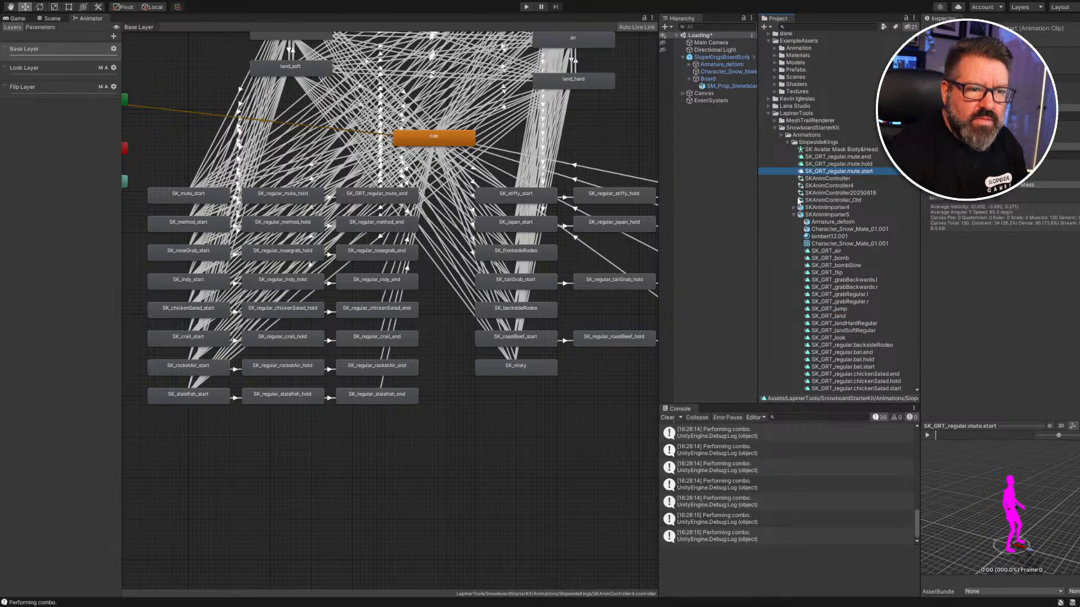
left_click(194, 196)
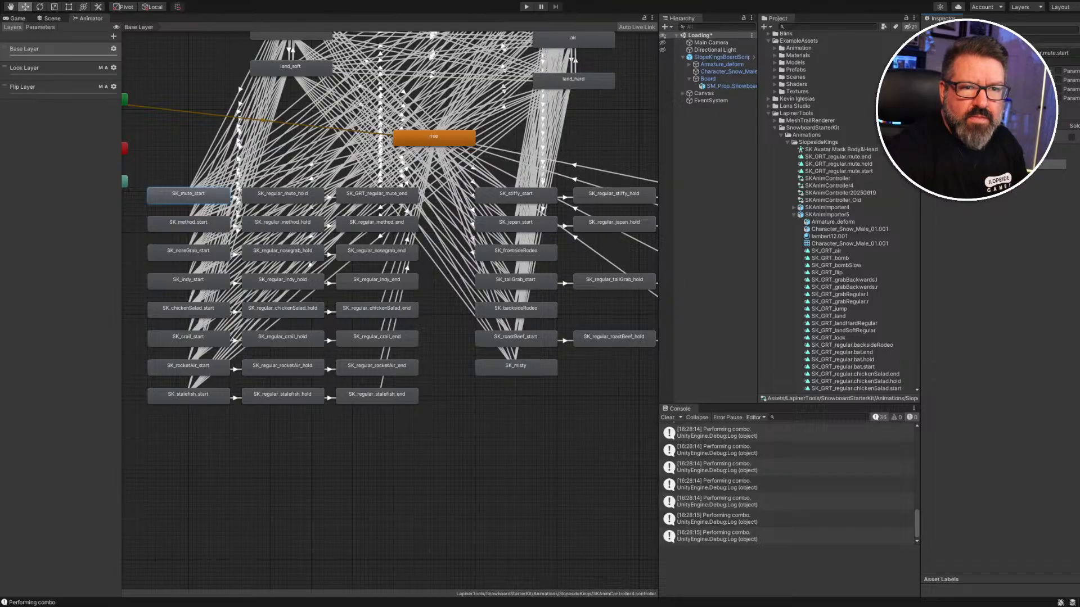
left_click(51, 19)
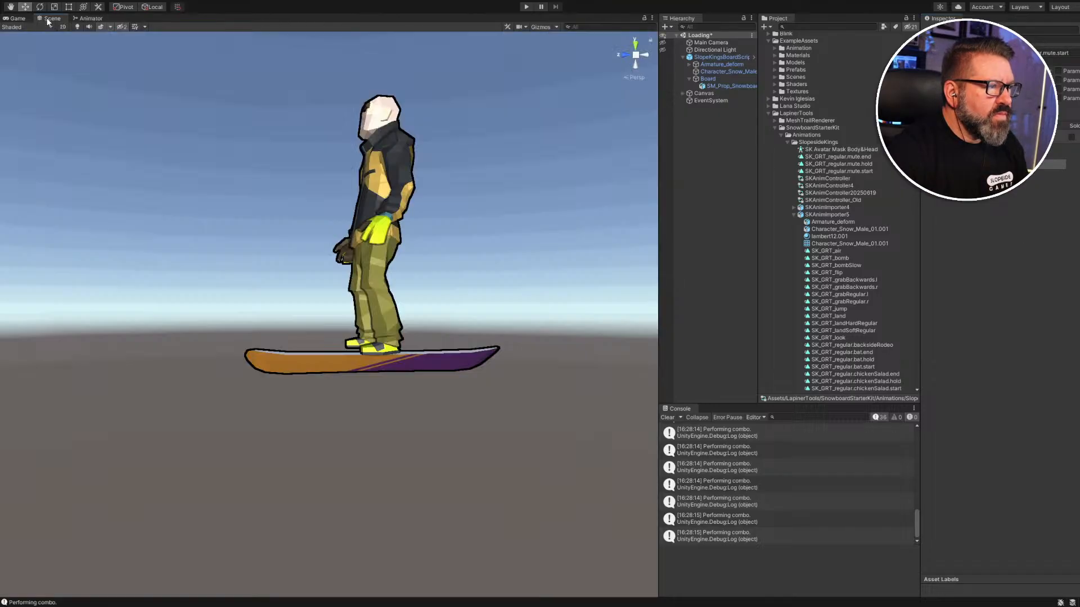
Play the game with Ctrl+P, then orbit and fly the Scene camera up to the snowboarder.
left_click(20, 20)
key("ctrl+p")
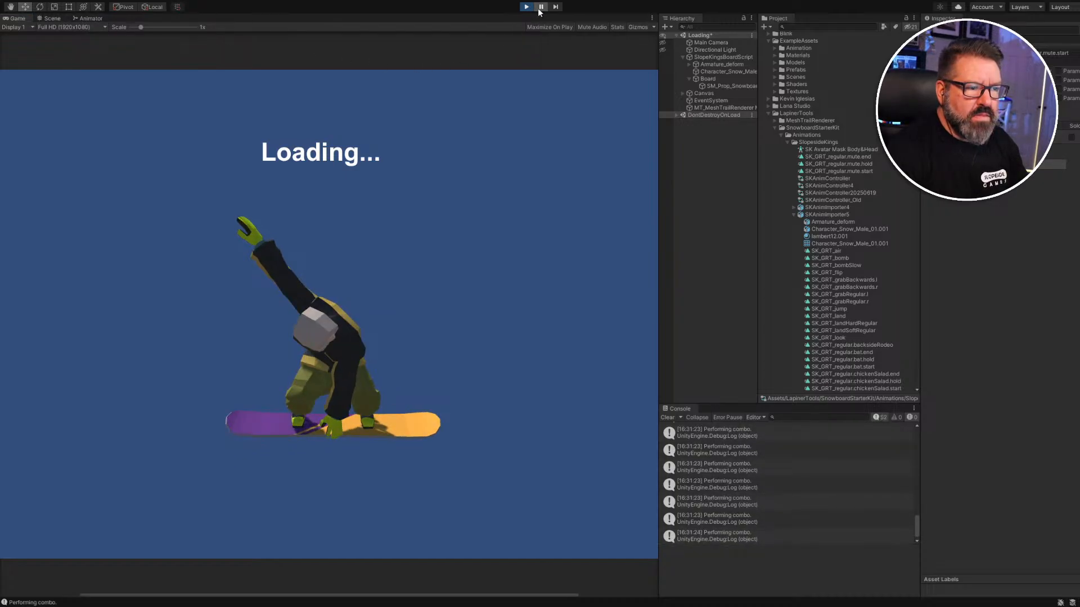
left_click(51, 19)
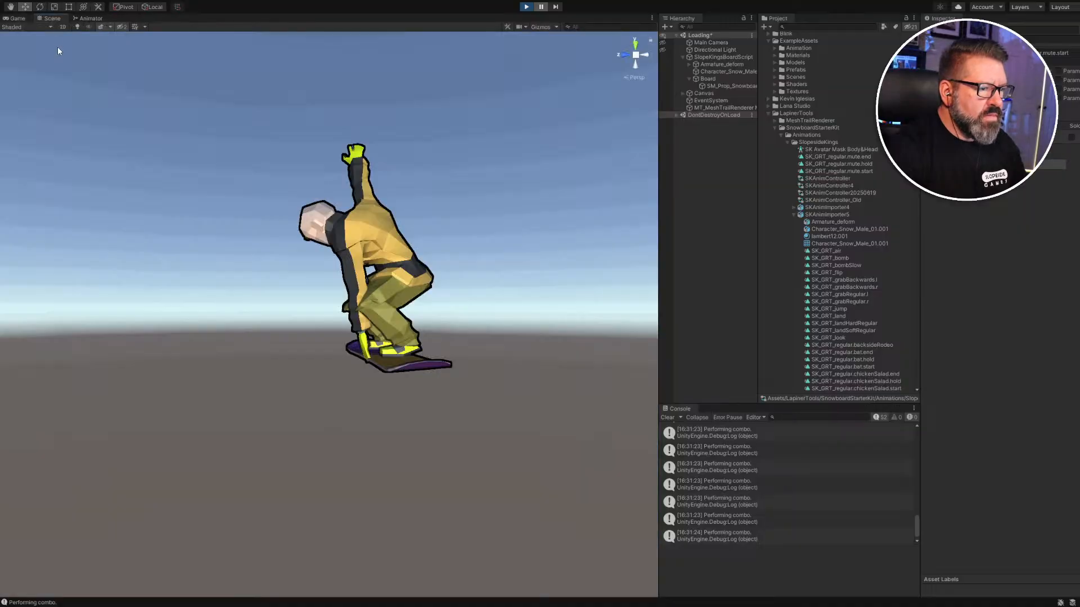
right_click_drag(191, 370, 598, 388)
key("a")
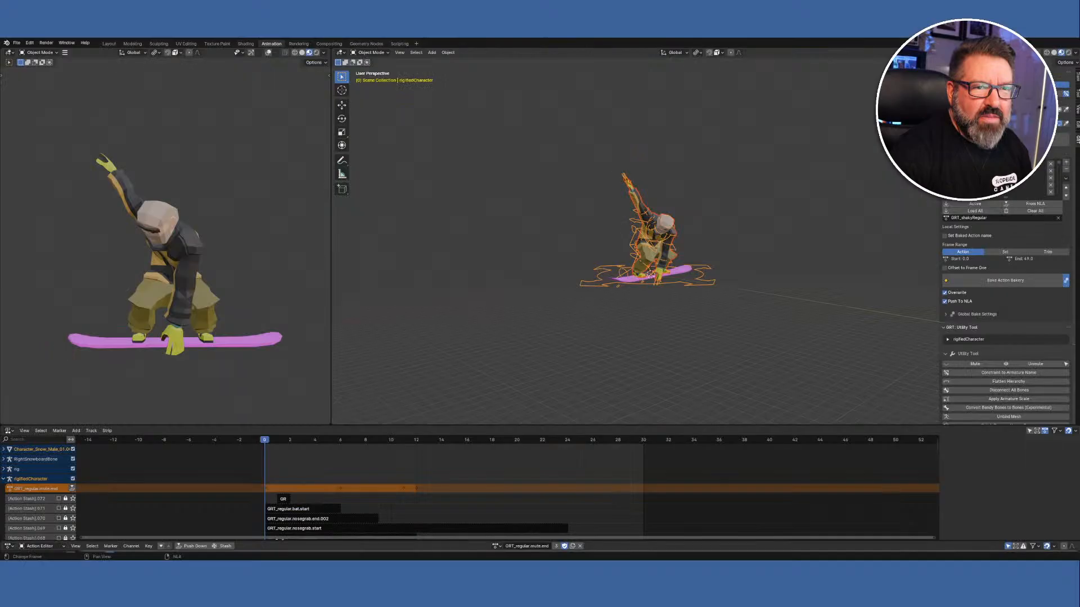
Orbit both Blender viewports to see the rig's mute.end pose from the front.
right_click(562, 321)
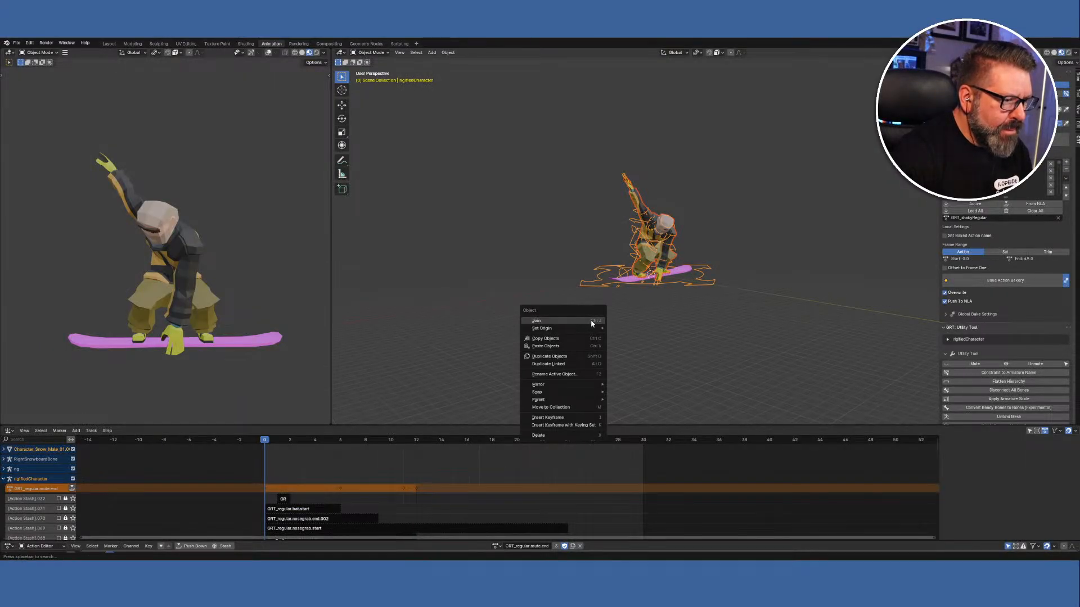
middle_click_drag(670, 331, 654, 334)
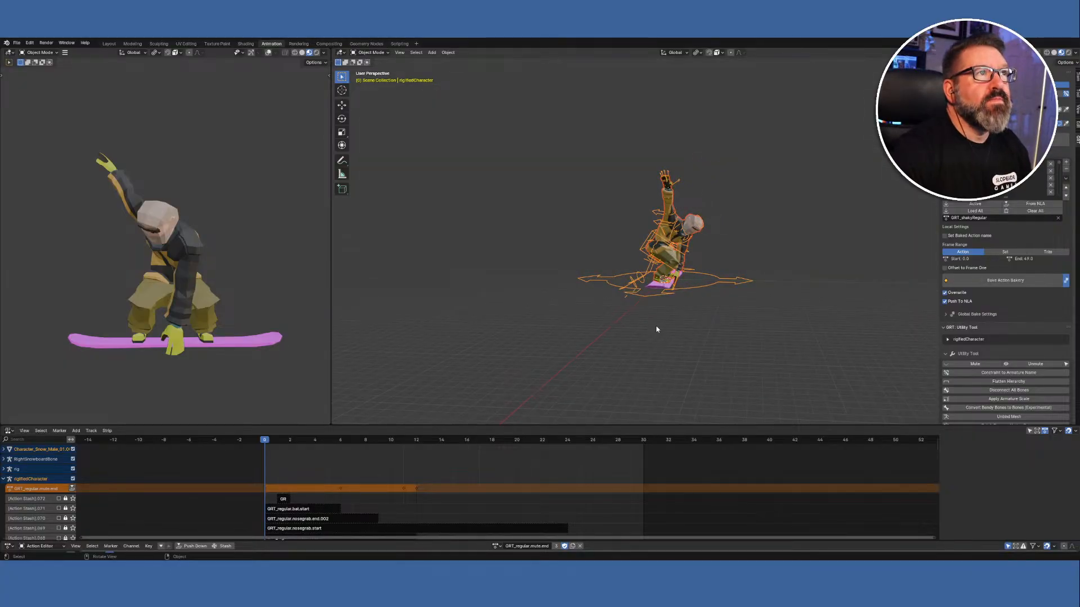
middle_click_drag(280, 332, 1, 339)
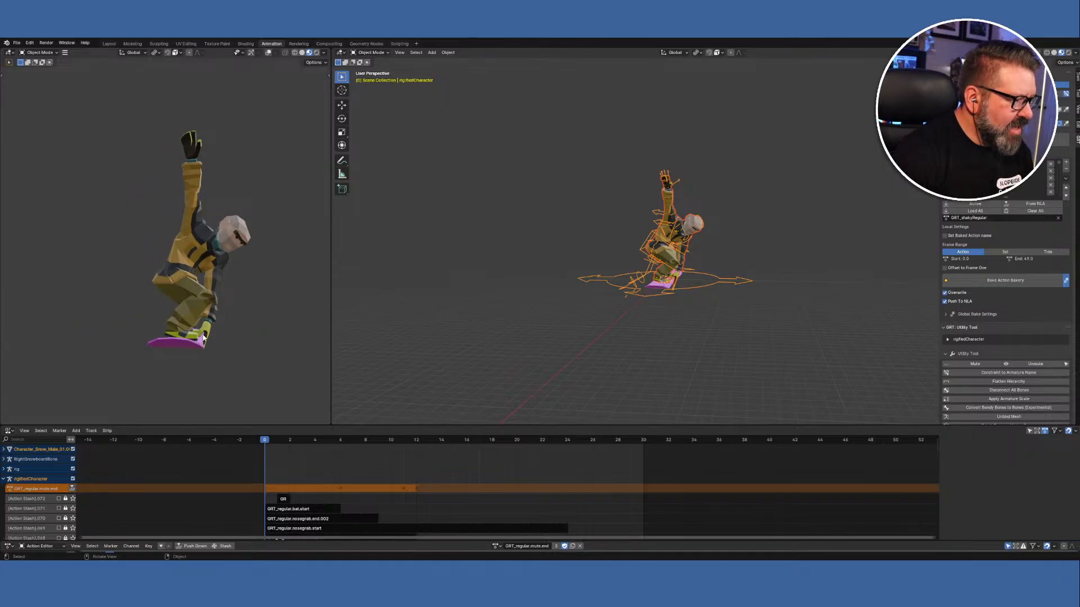
middle_click_drag(228, 354, 160, 355)
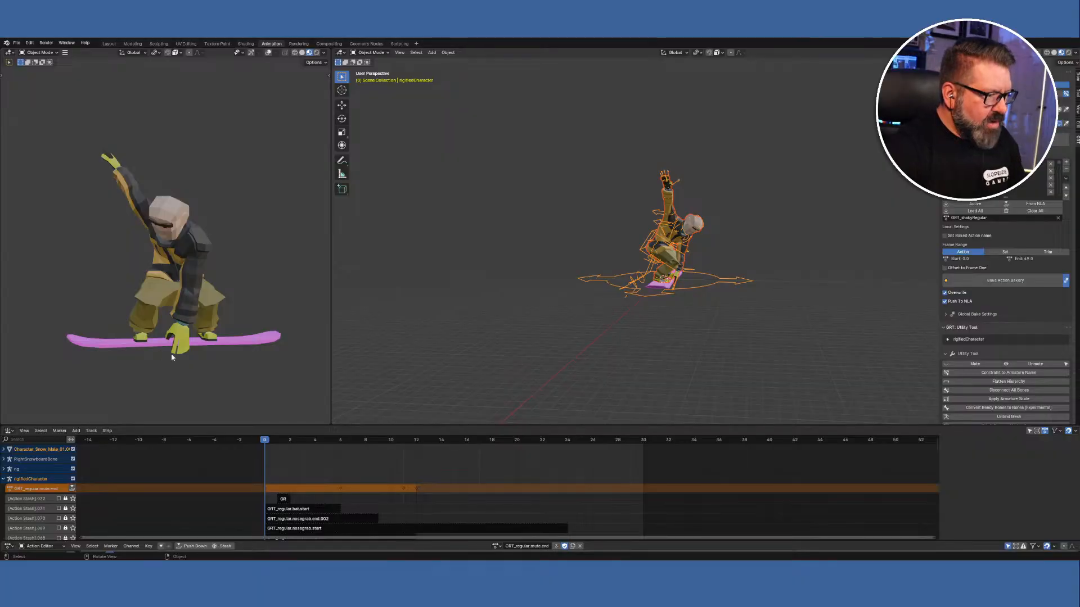
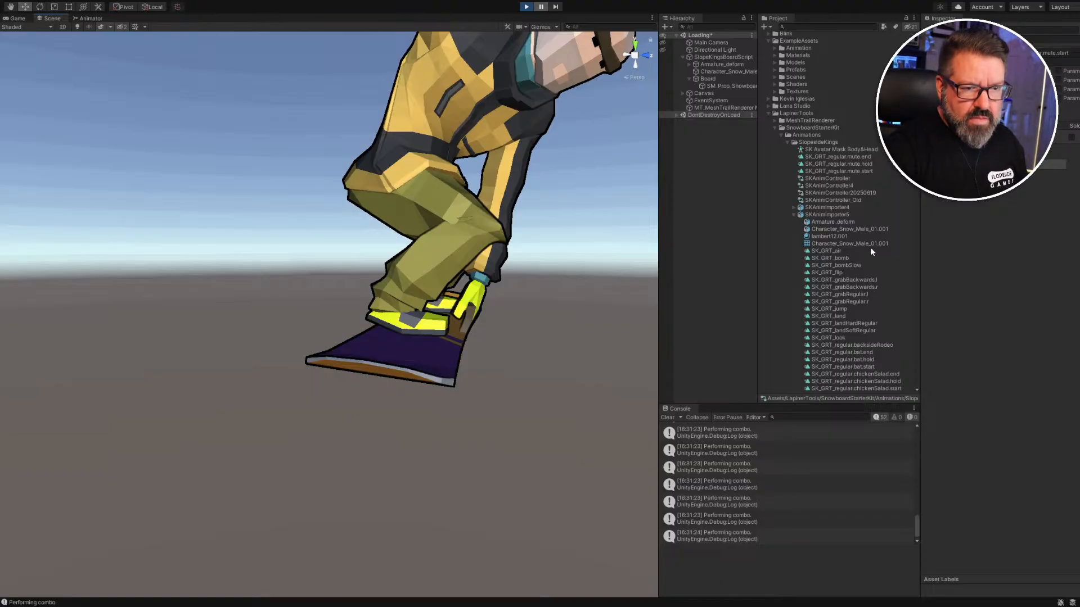
Preview the SK_GRT_regular method.end, method.hold and method.start clips in the Inspector.
scroll(859, 273, "down", 10)
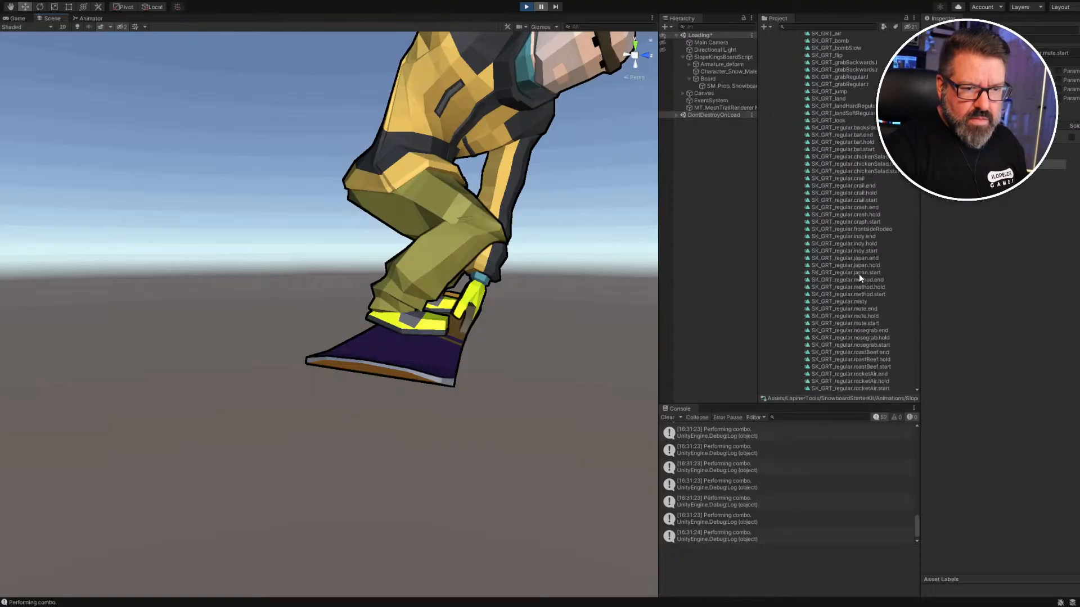
scroll(859, 274, "down", 5)
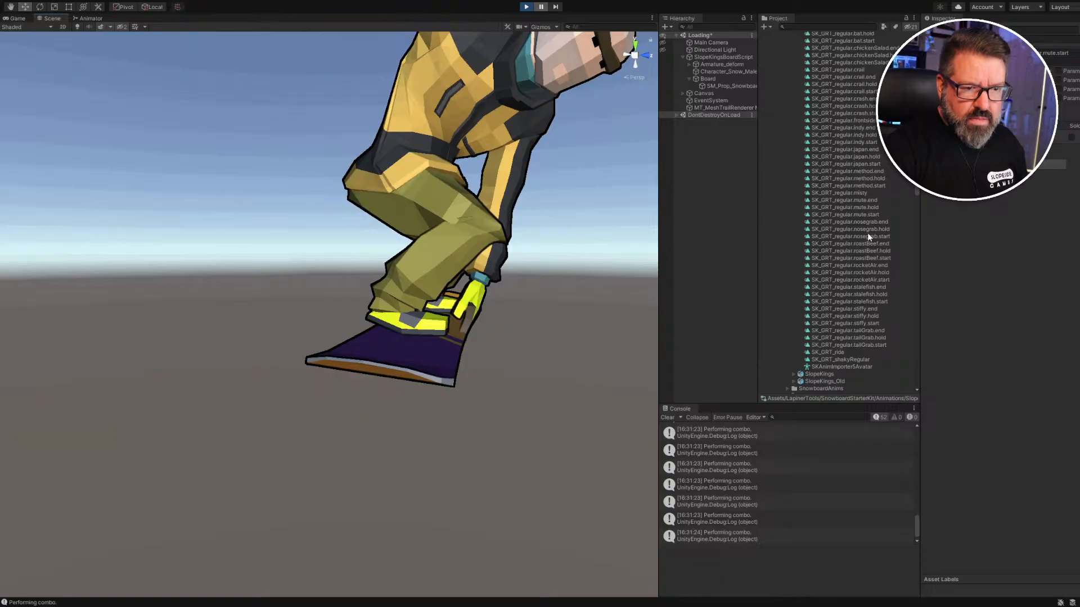
scroll(855, 278, "up", 1)
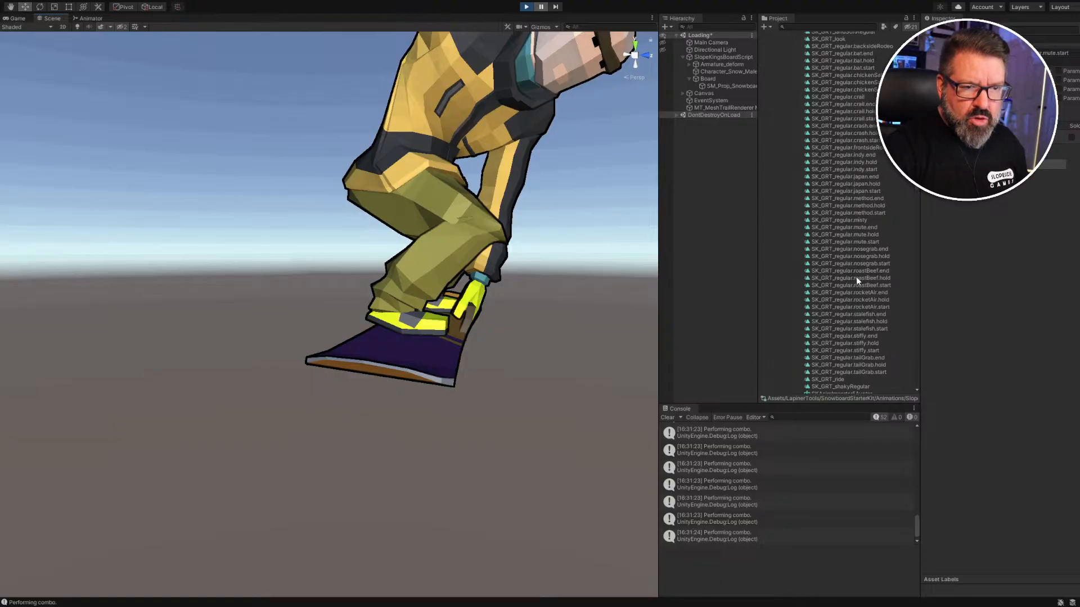
left_click(860, 199)
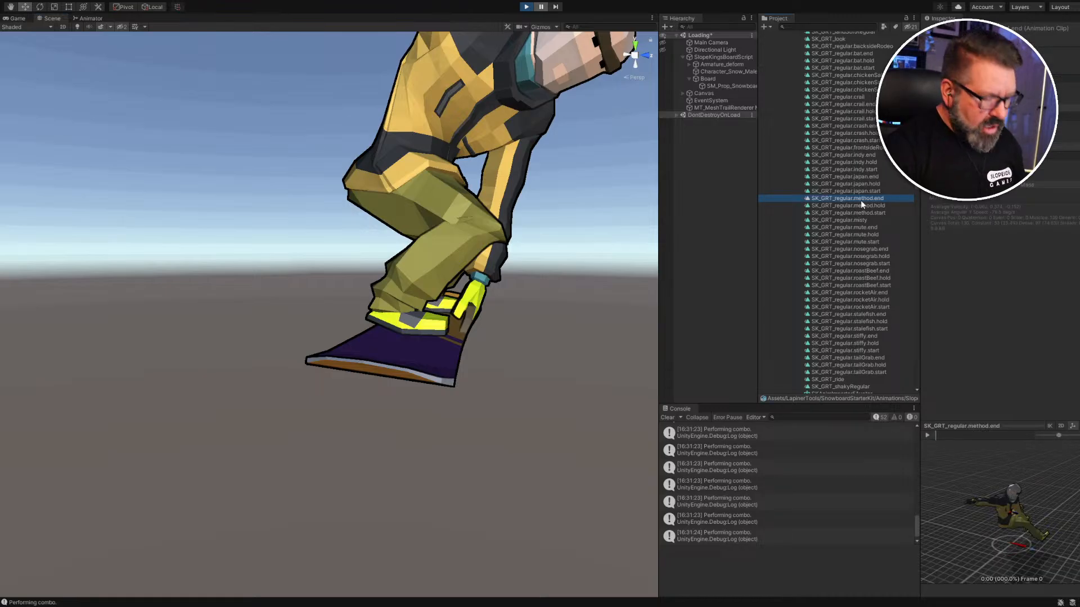
scroll(860, 200, "up", 1)
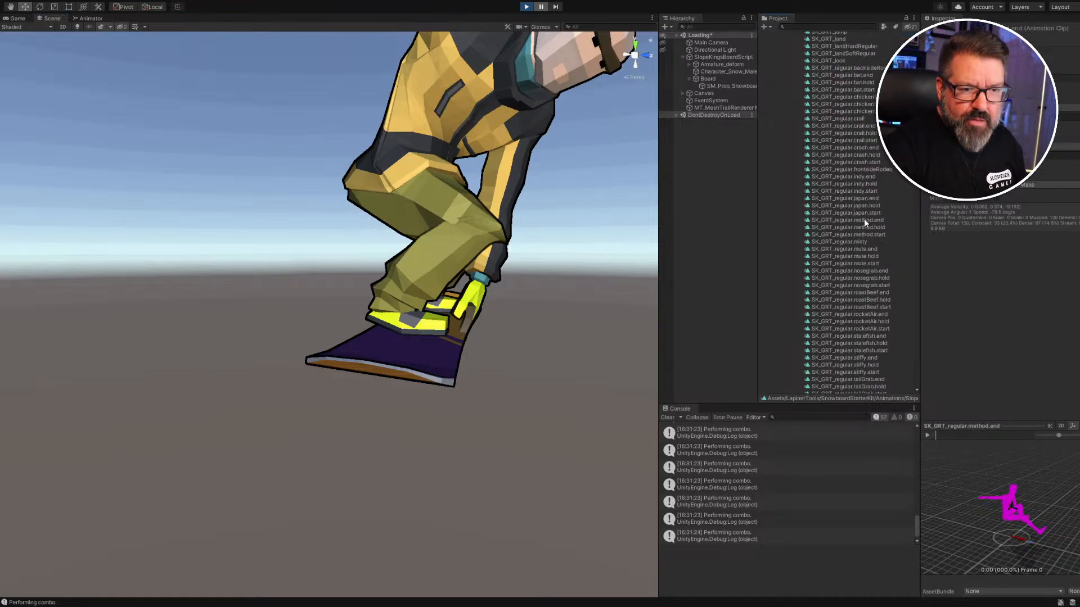
scroll(864, 222, "down", 5)
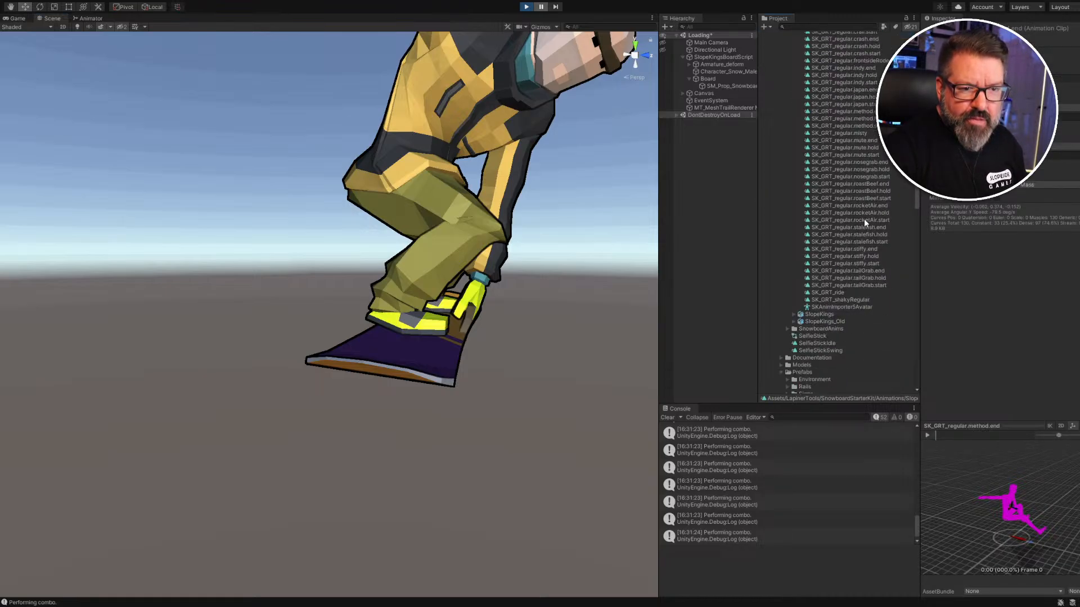
left_click(862, 119)
scroll(863, 120, "up", 5)
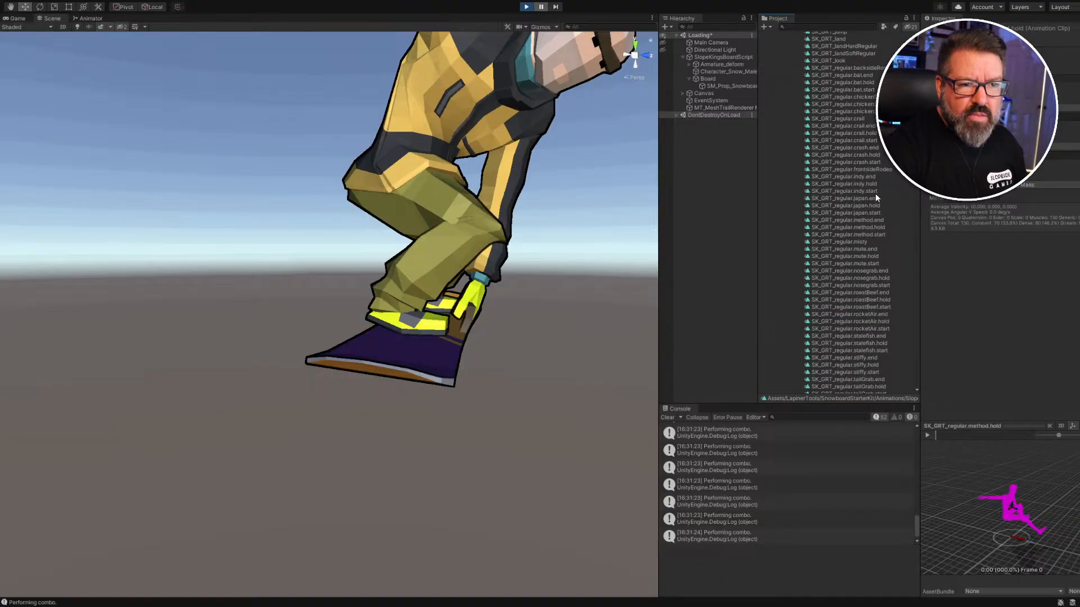
scroll(874, 180, "down", 4)
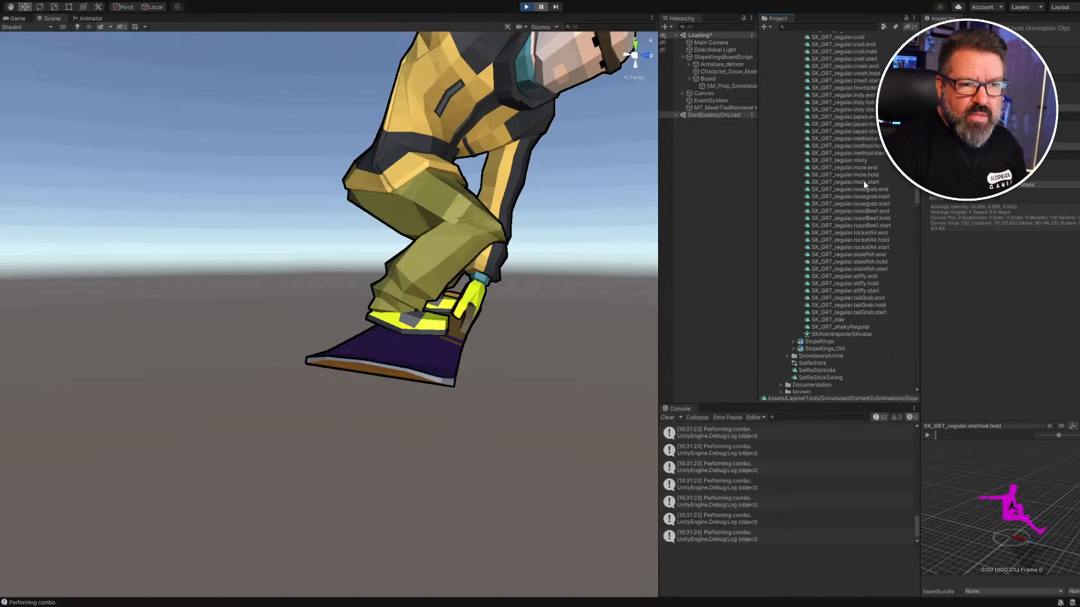
left_click(846, 153)
scroll(859, 187, "up", 5)
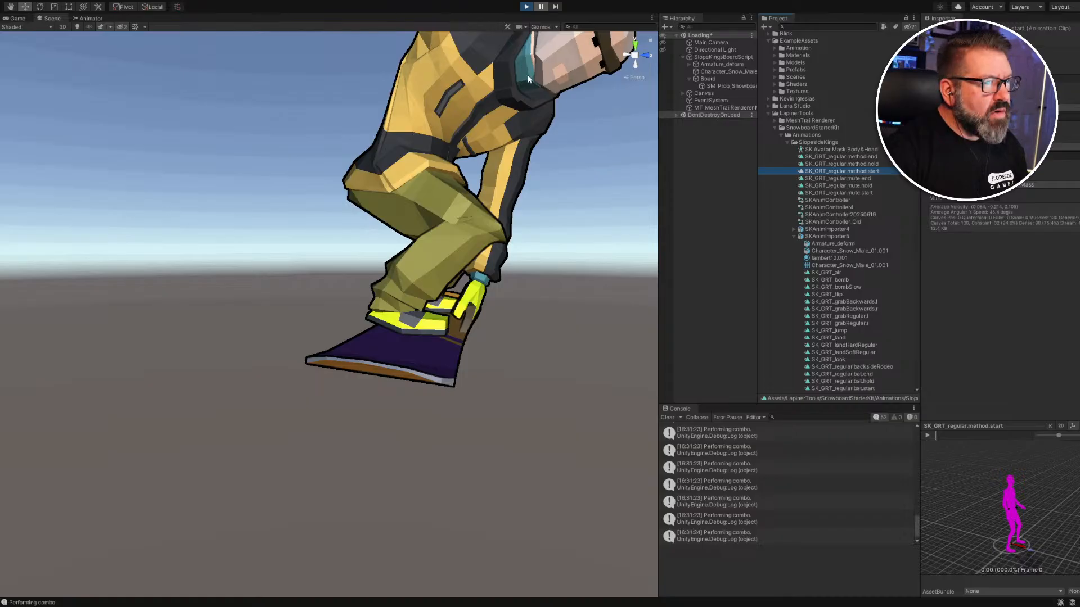
Stop play mode and inspect the SK_method_start, SK_regular_method_hold and SK_regular_method_end animator states.
left_click(526, 6)
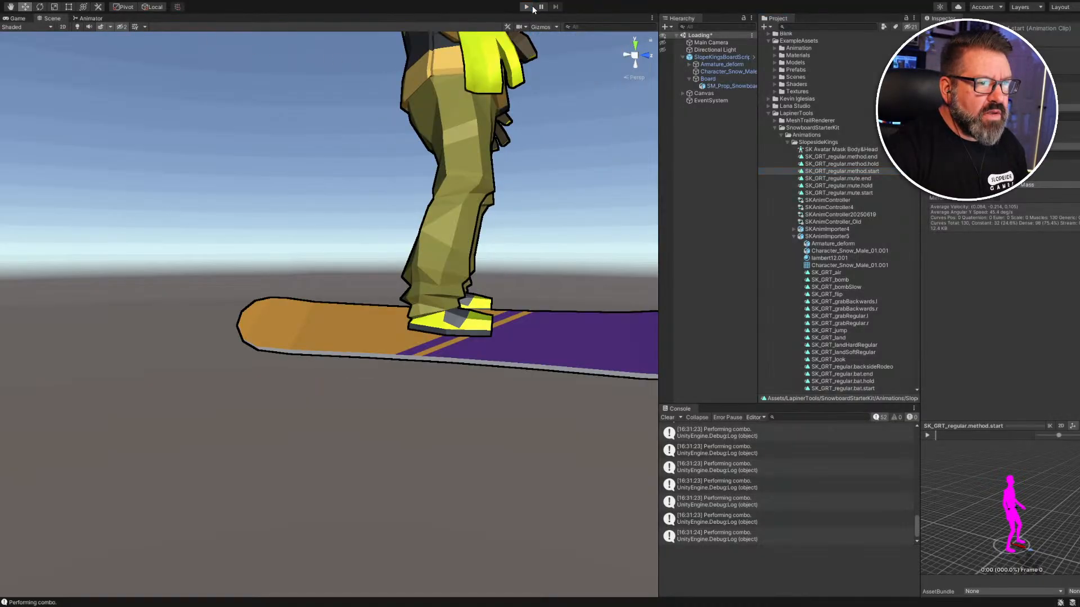
left_click(90, 18)
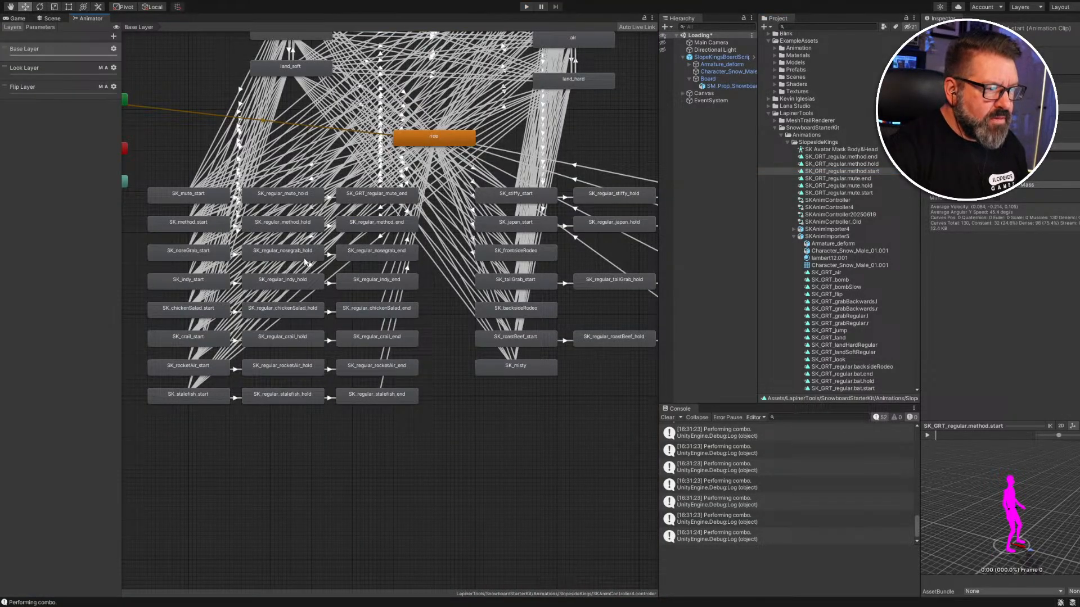
left_click(194, 225)
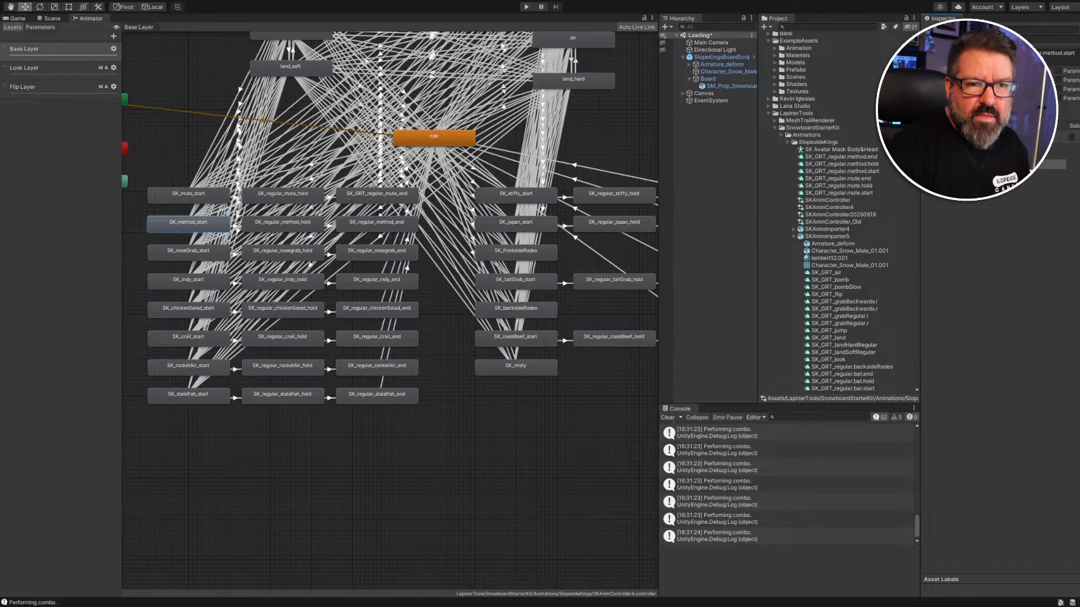
left_click(281, 223)
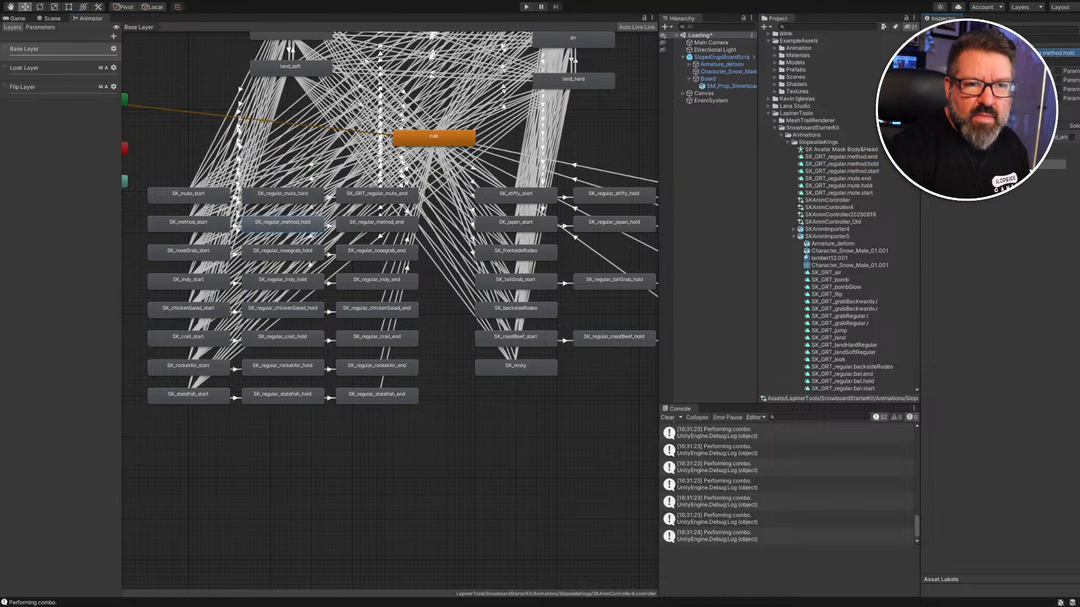
left_click(380, 226)
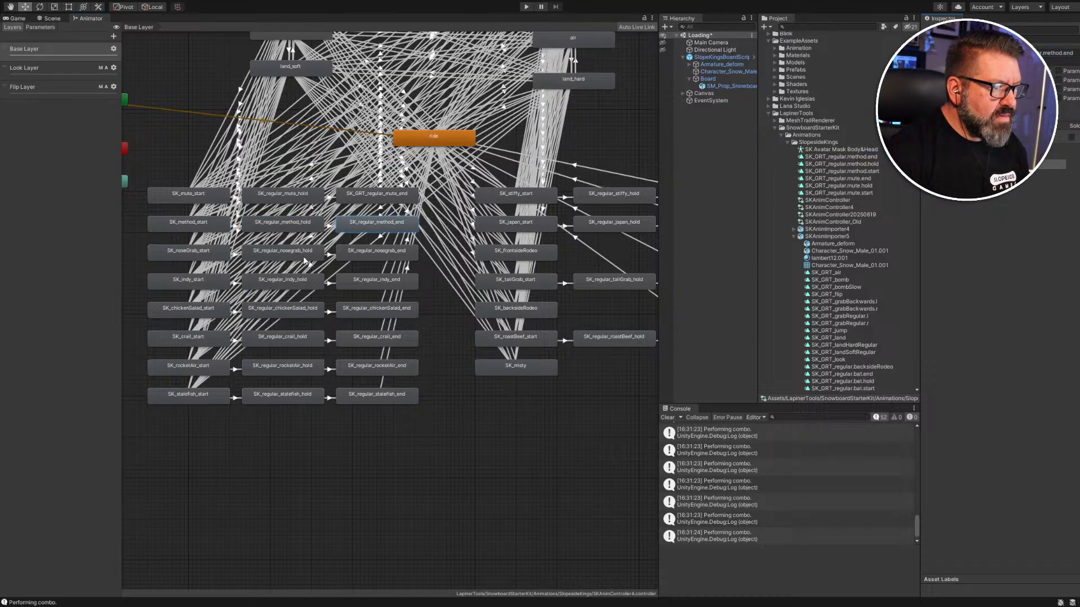
Run the game to test the snowboarder's trick animations, then stop it.
left_click(527, 7)
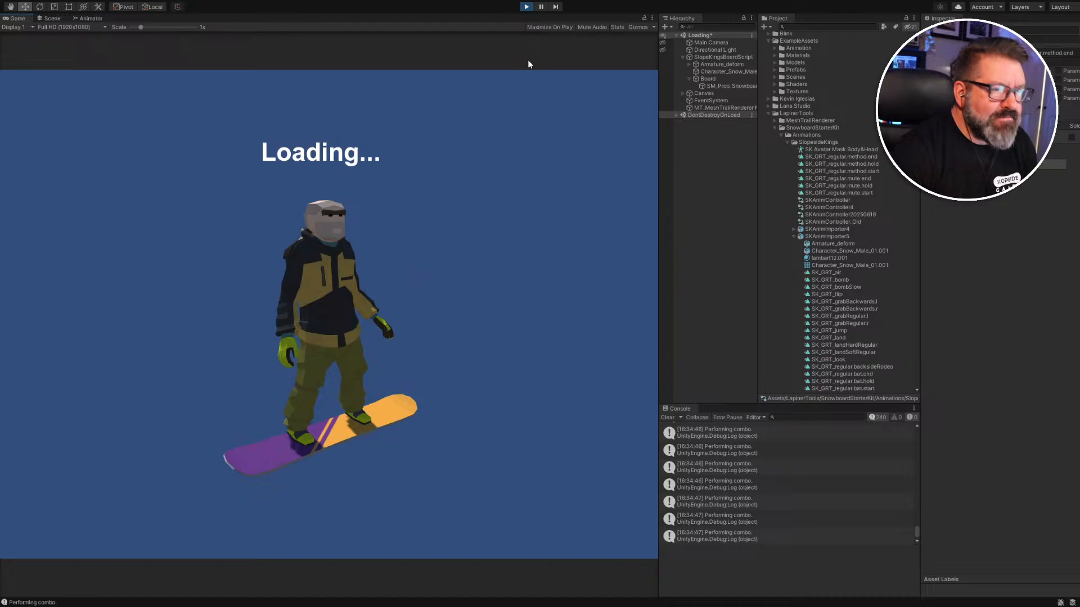
left_click(526, 7)
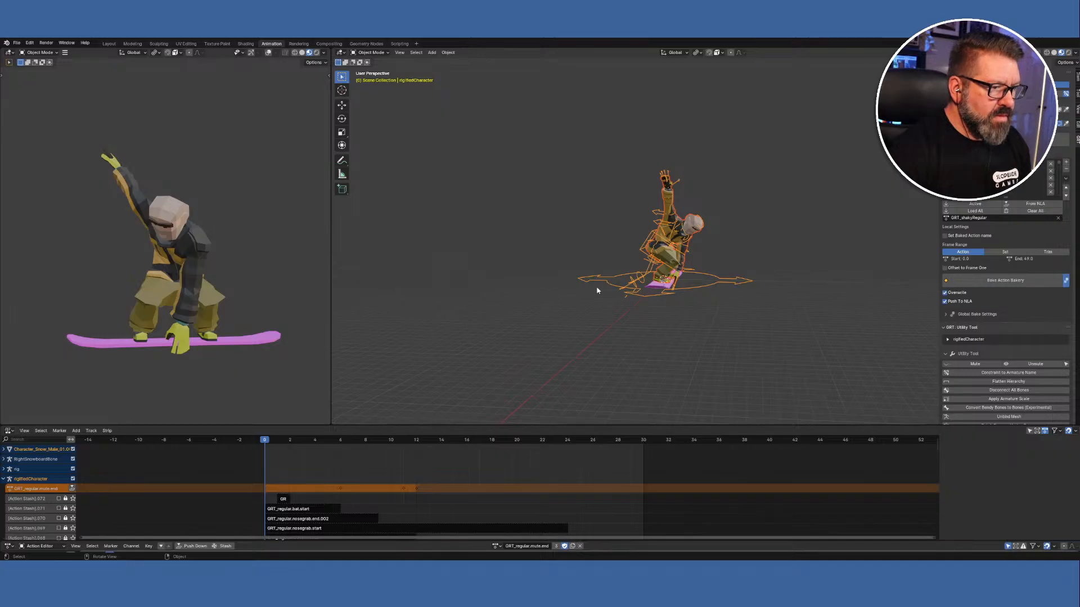
Assign GRT_regular.method.start to the rig, enter Pose Mode, and switch the bottom editor to Timeline.
left_click(495, 546)
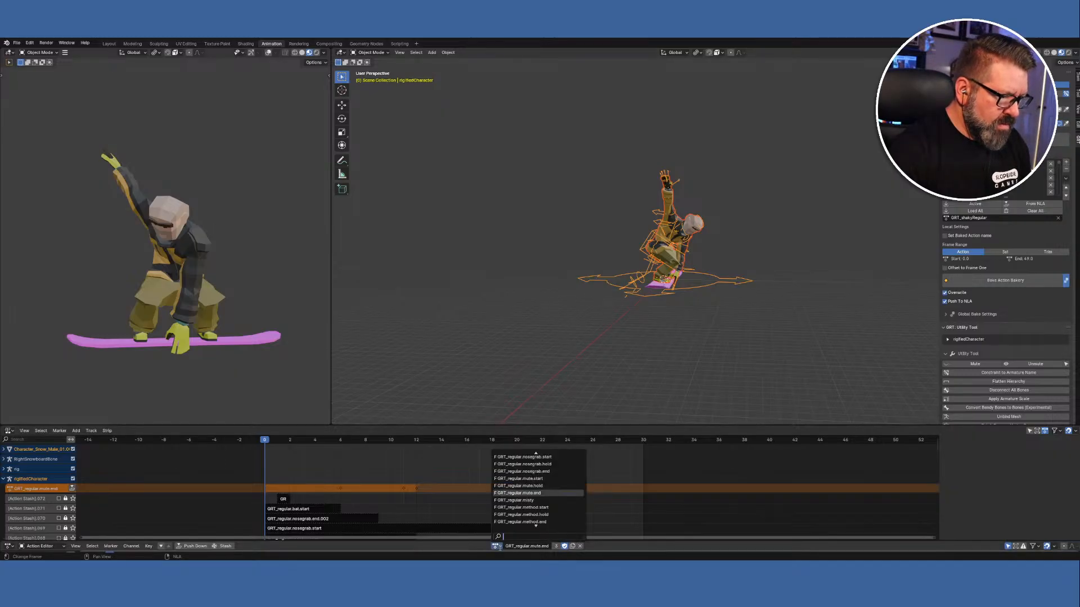
left_click(542, 508)
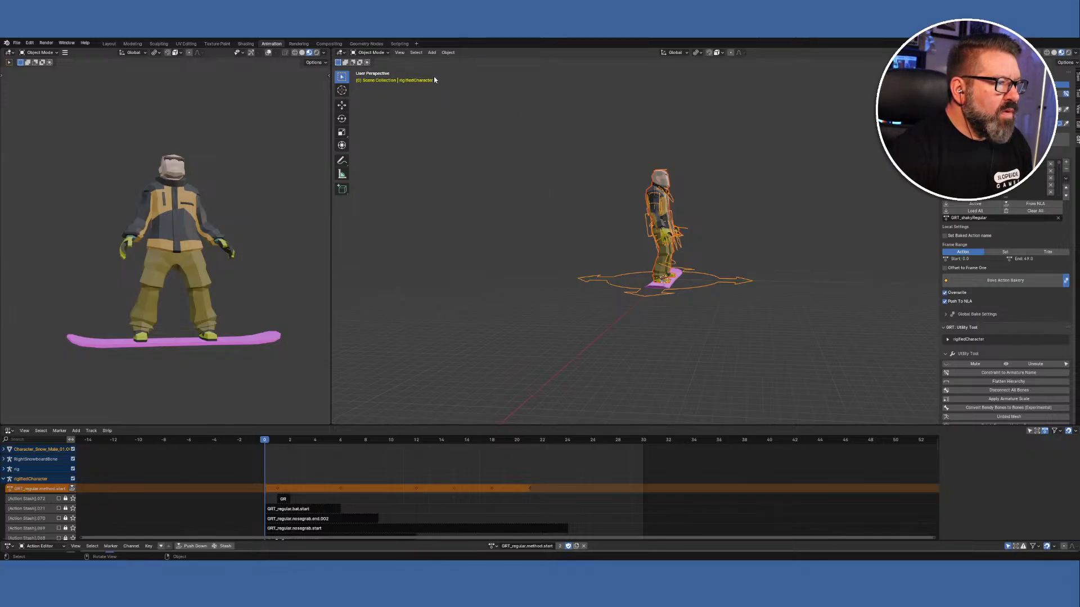
left_click(388, 53)
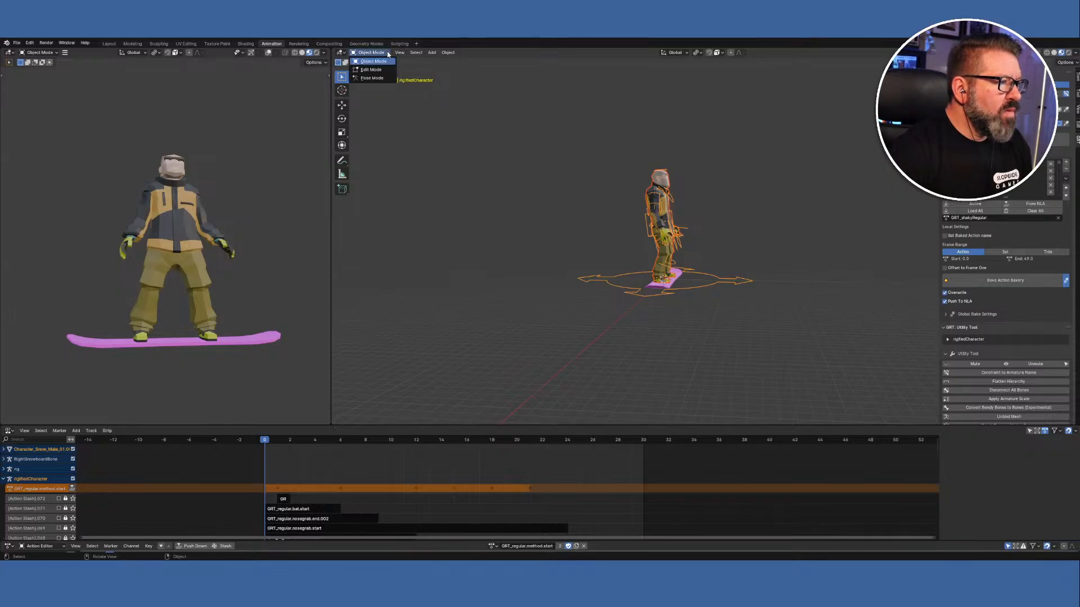
left_click(372, 78)
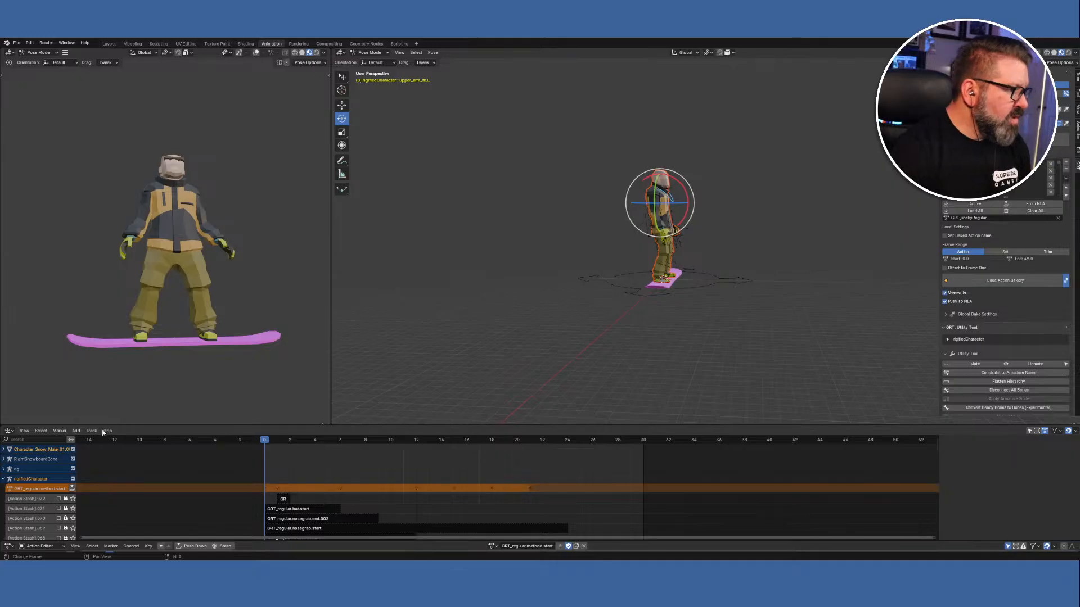
left_click(11, 431)
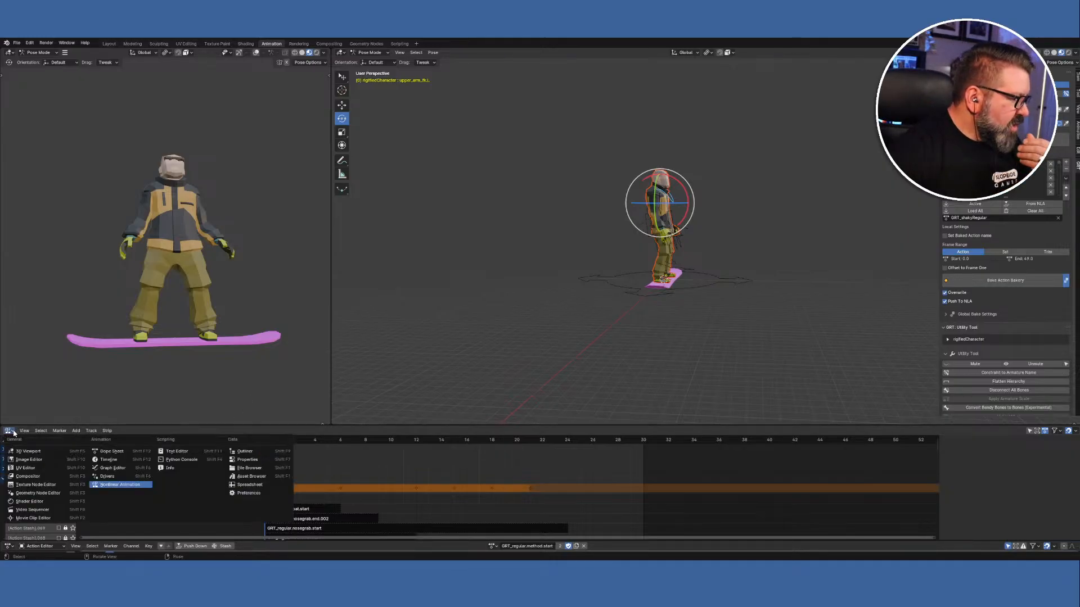
left_click(101, 459)
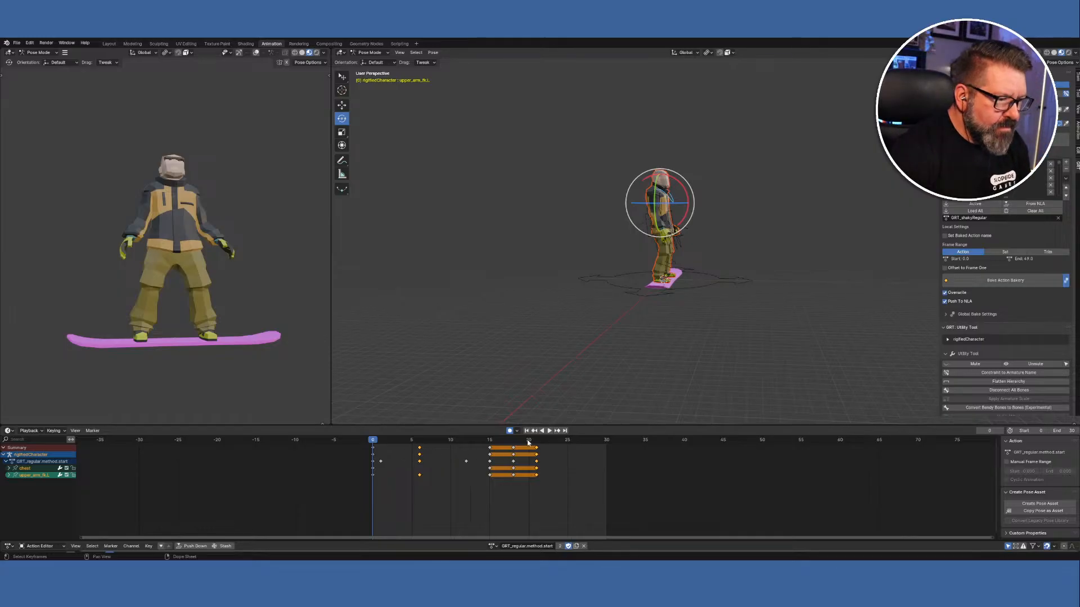
Play the grab animation from frame 21 and orbit in closer to the snowboarder.
left_click_drag(528, 442, 535, 441)
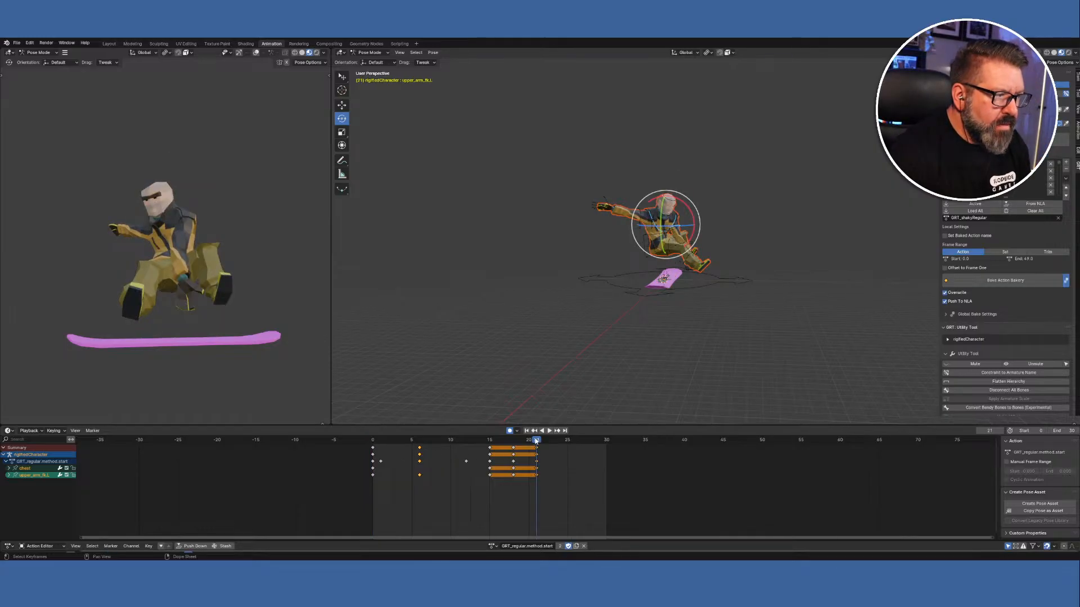
key("space")
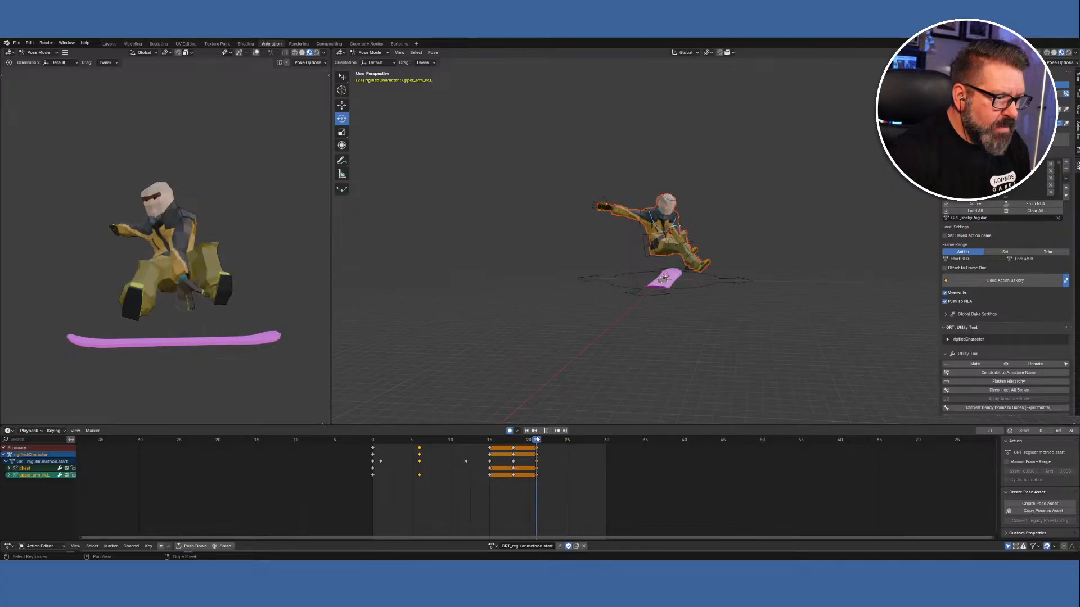
key("space")
mouse_move(681, 343)
middle_mouse_down()
mouse_move(673, 361)
mouse_move(630, 354)
mouse_move(680, 320)
mouse_move(690, 333)
mouse_move(682, 352)
middle_mouse_up()
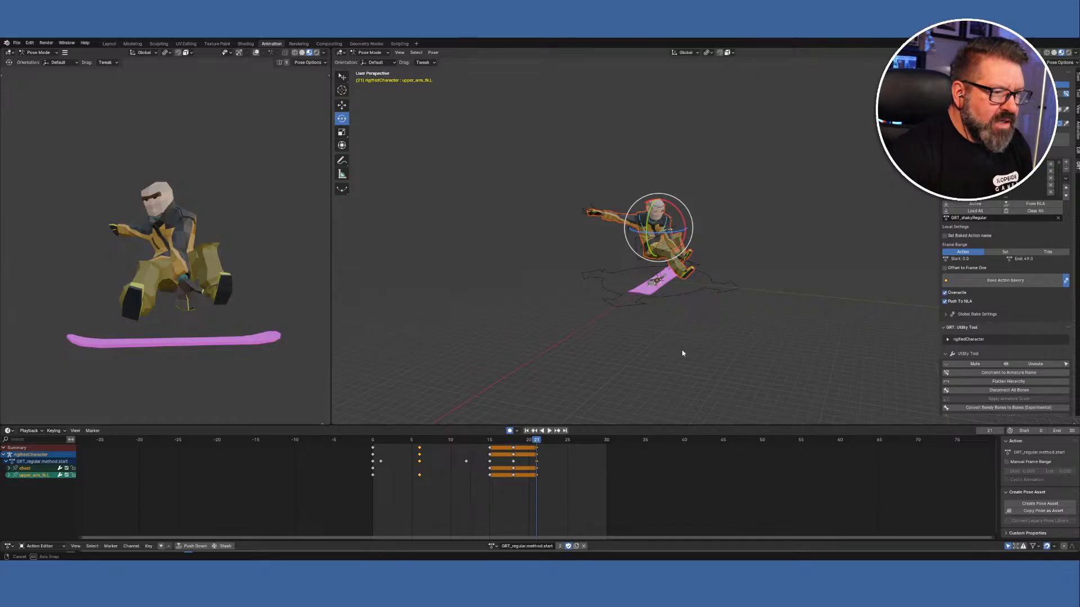
scroll(696, 260, "up", 7)
mouse_move(625, 287)
middle_mouse_down()
mouse_move(636, 289)
mouse_move(613, 299)
middle_mouse_up()
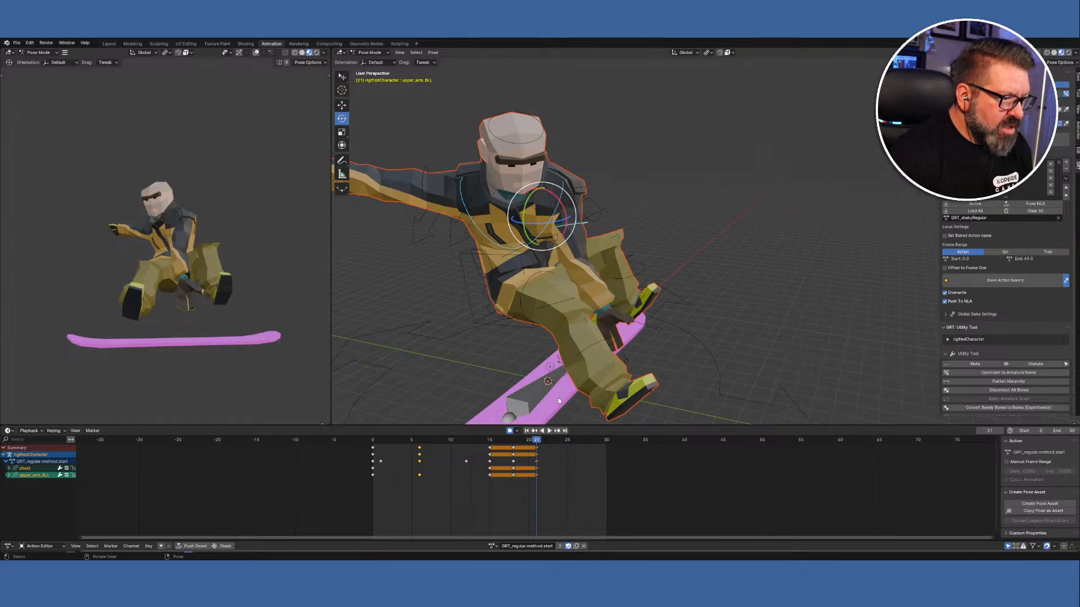
Select the chest bone, replay the trick and scrub back to frame 15.
left_click(471, 224)
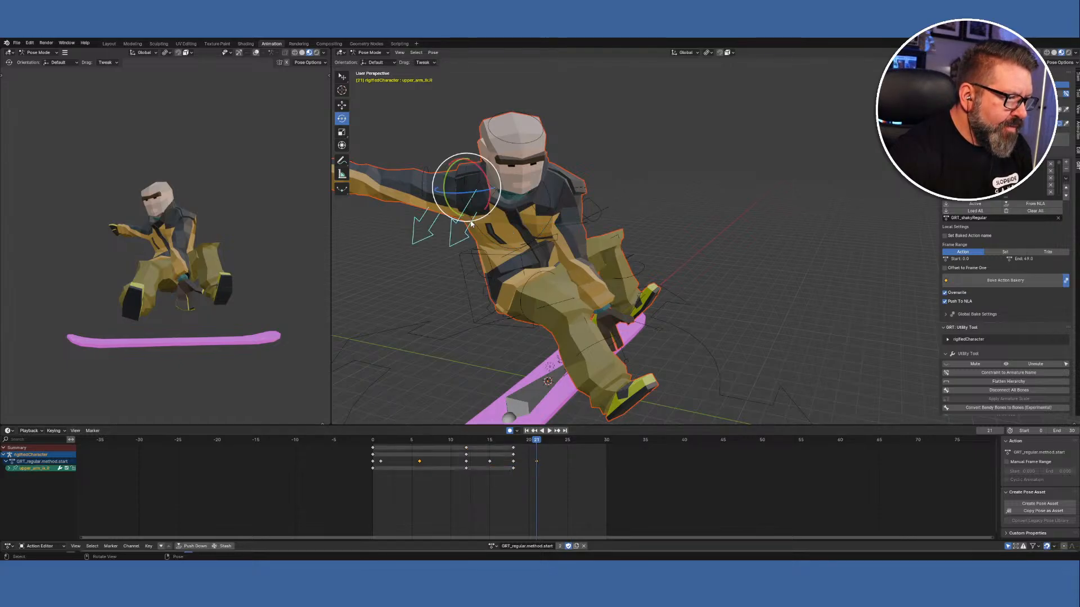
left_click(478, 228)
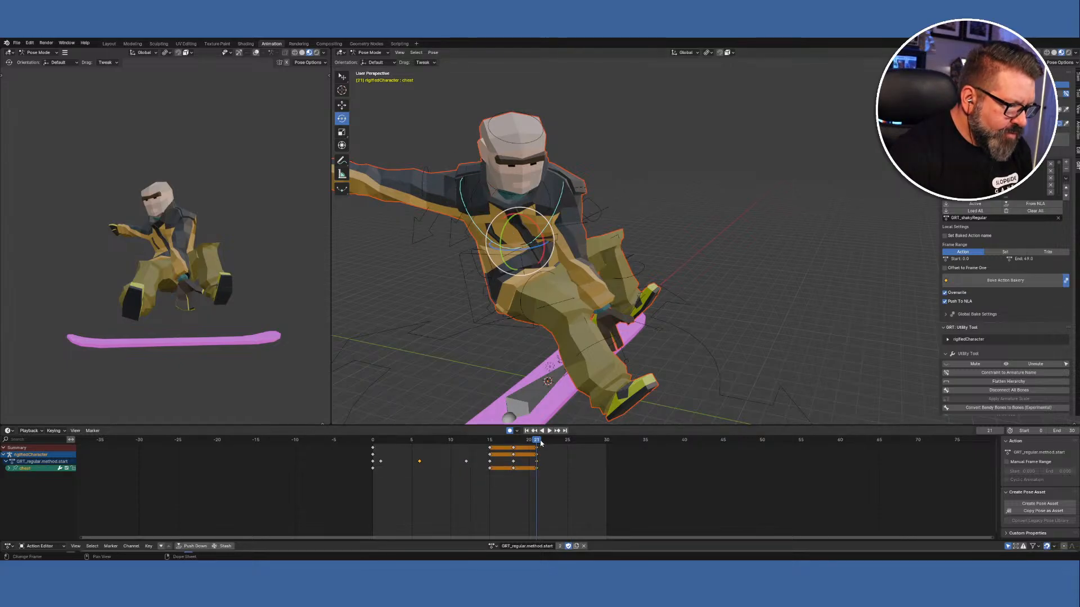
key("space")
mouse_move(510, 442)
left_mouse_down()
mouse_move(491, 442)
mouse_move(534, 446)
mouse_move(516, 447)
left_mouse_up()
Scrub and replay frames 15 to 23 to compare the chest pose from several angles.
left_click(514, 447)
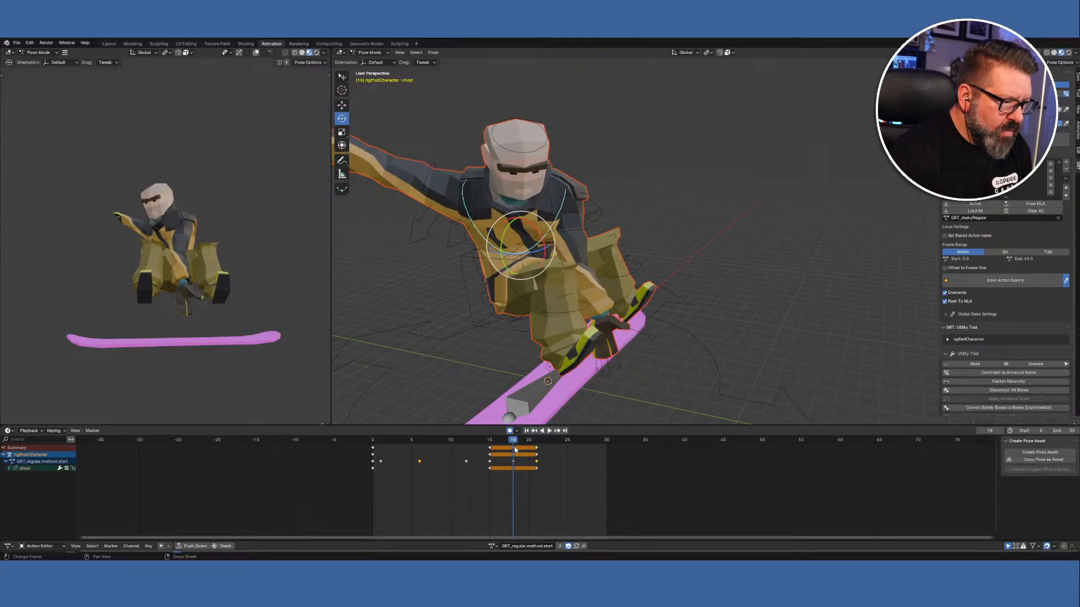
left_click(534, 446)
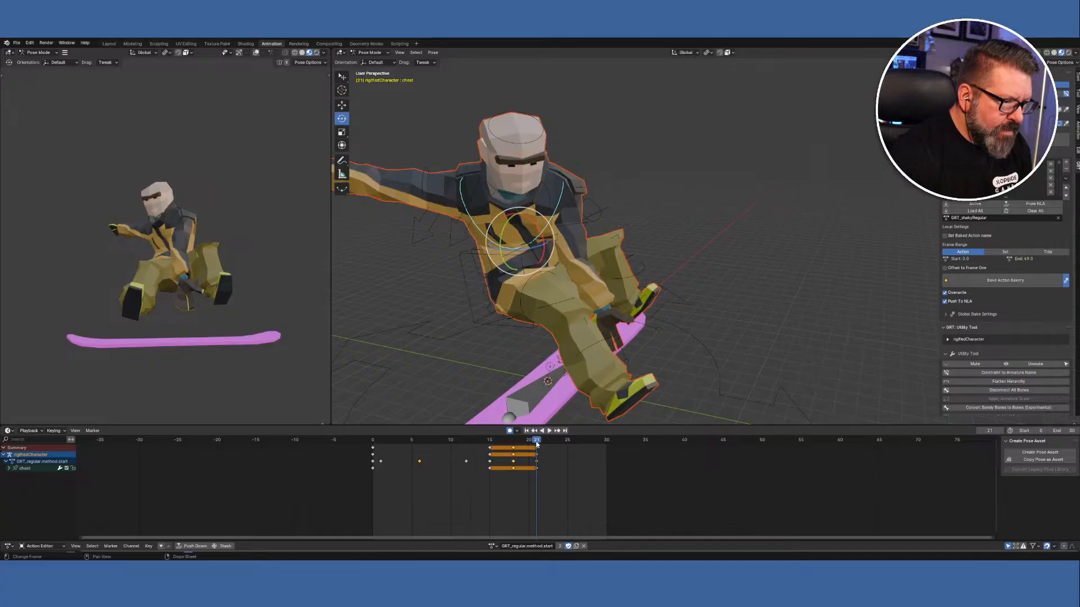
mouse_move(520, 445)
left_mouse_down()
mouse_move(491, 445)
mouse_move(511, 447)
left_mouse_up()
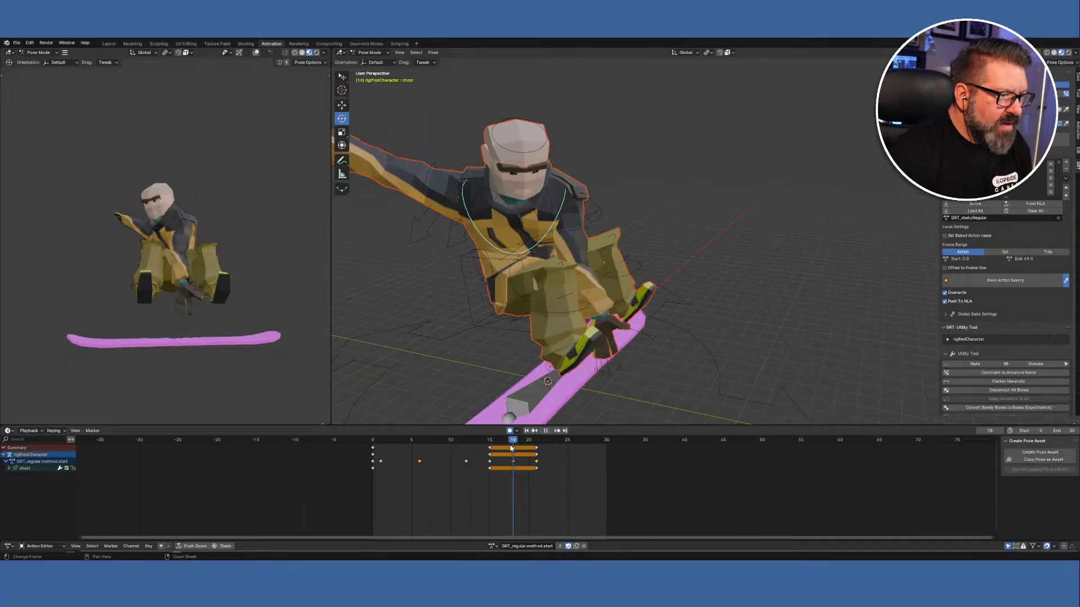
left_click_drag(512, 448, 493, 448)
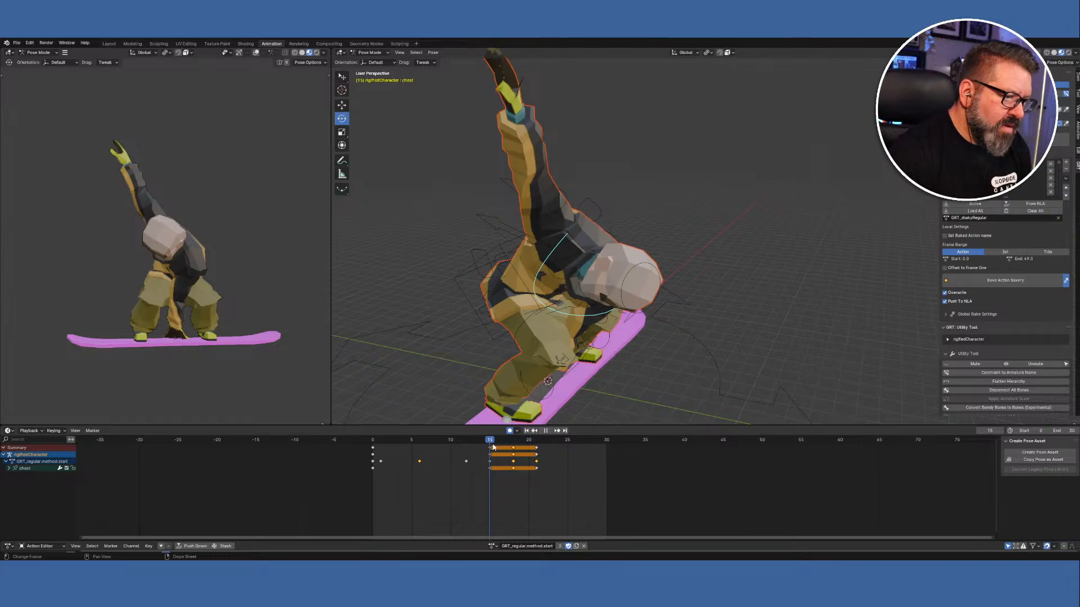
mouse_move(493, 447)
left_mouse_down()
mouse_move(527, 453)
mouse_move(496, 450)
mouse_move(514, 451)
left_mouse_up()
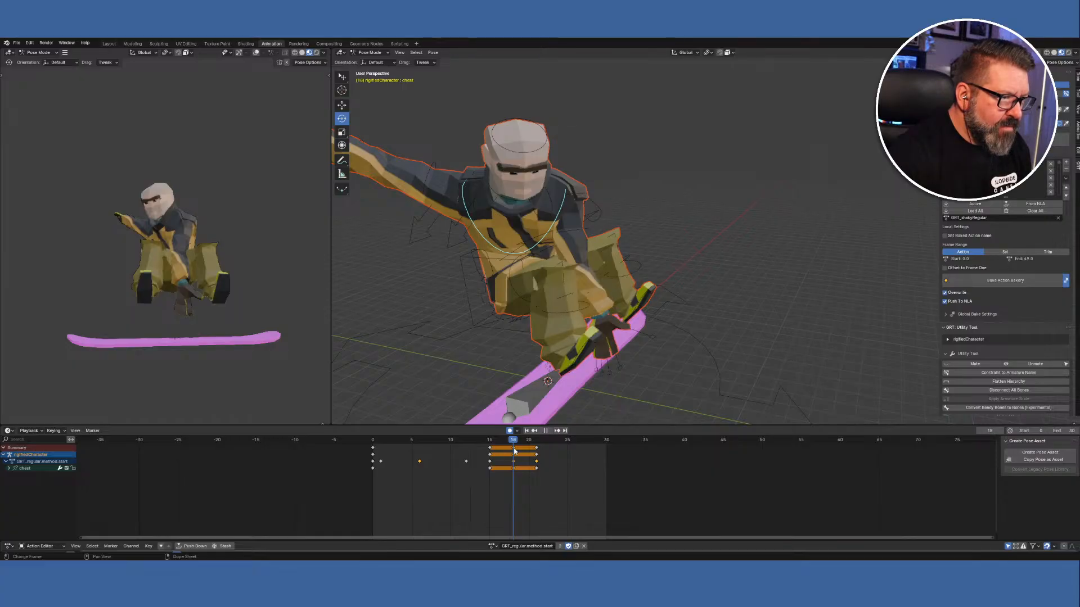
left_click_drag(514, 451, 492, 449)
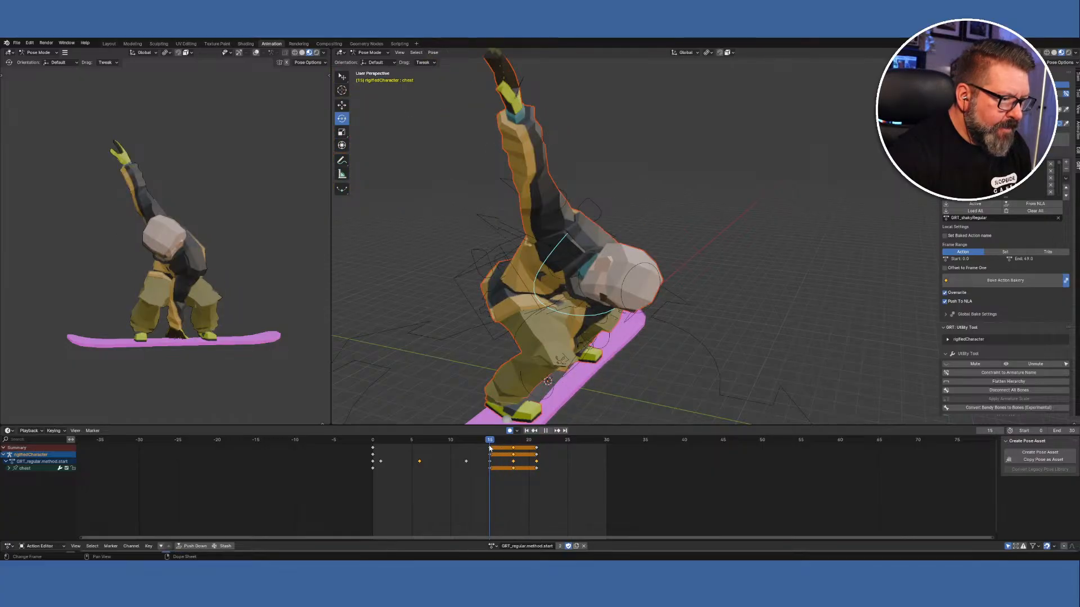
mouse_move(475, 390)
middle_mouse_down()
mouse_move(534, 379)
mouse_move(554, 350)
mouse_move(508, 369)
mouse_move(554, 377)
mouse_move(564, 366)
mouse_move(487, 363)
mouse_move(496, 389)
middle_mouse_up()
key("space")
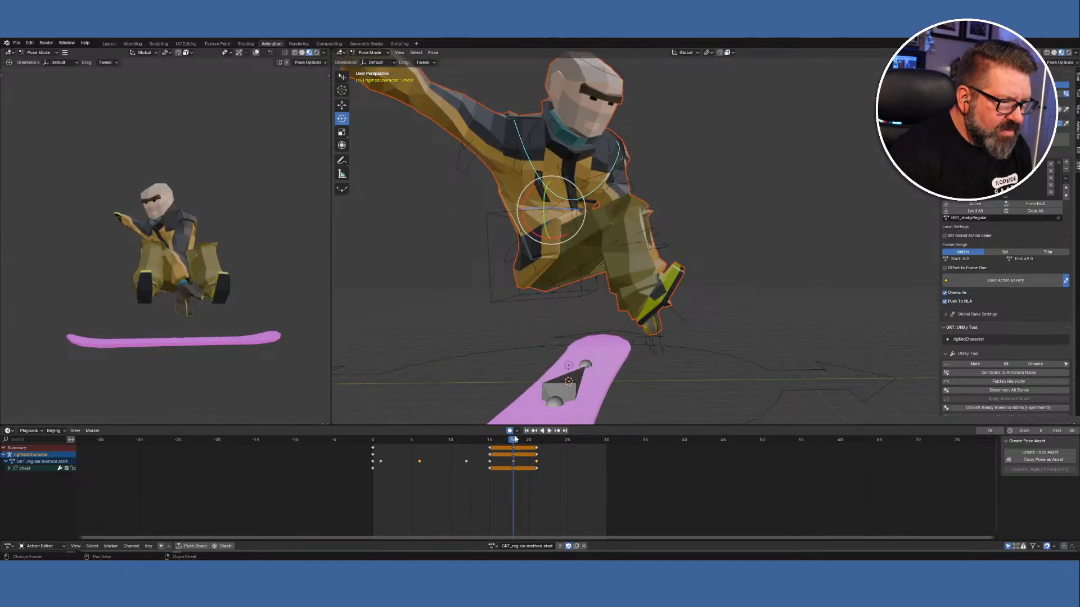
left_click_drag(544, 442, 512, 438)
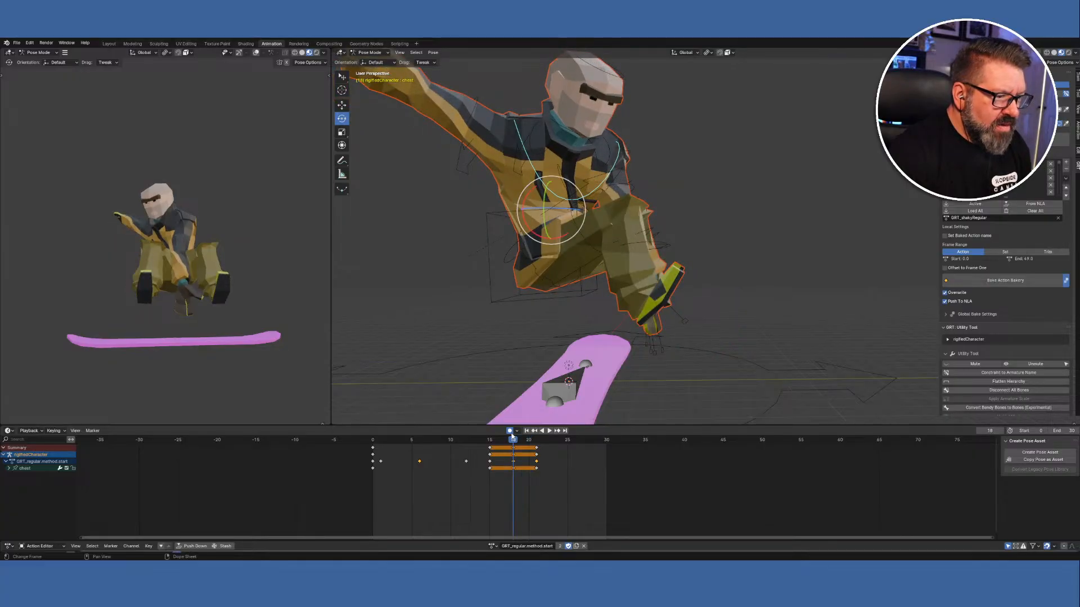
middle_click_drag(565, 323, 548, 350)
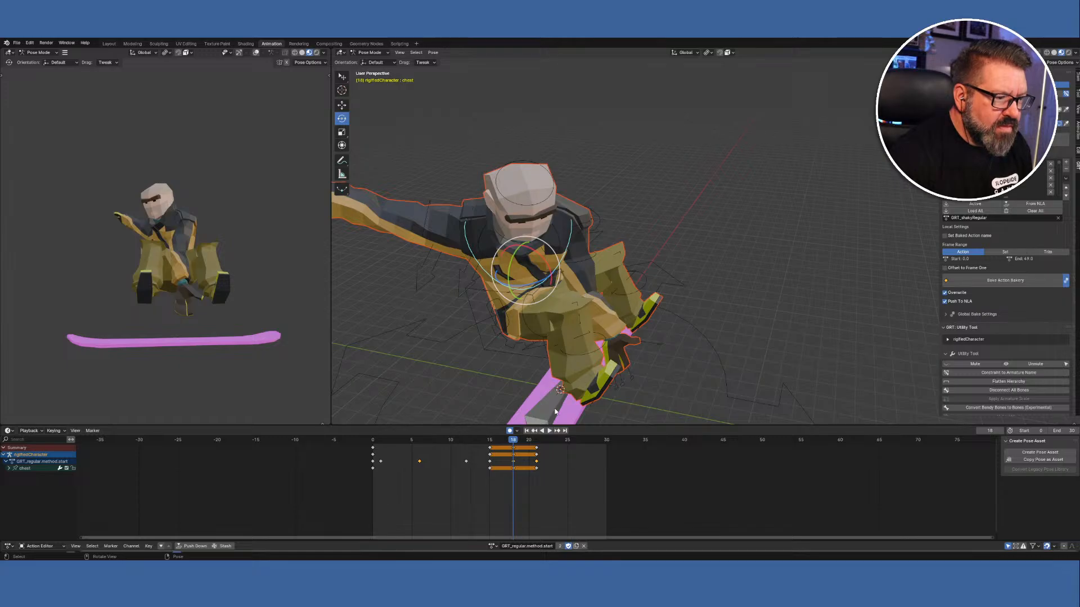
At frame 21, rotate the chest bone about 9 degrees further into the grab.
left_click(537, 443)
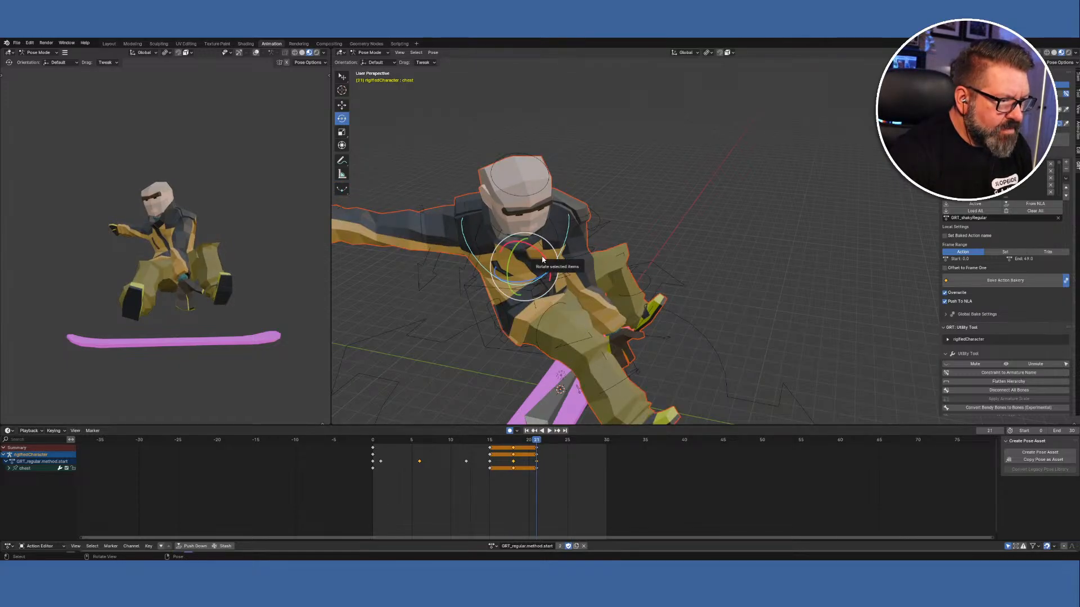
left_click_drag(543, 257, 547, 262)
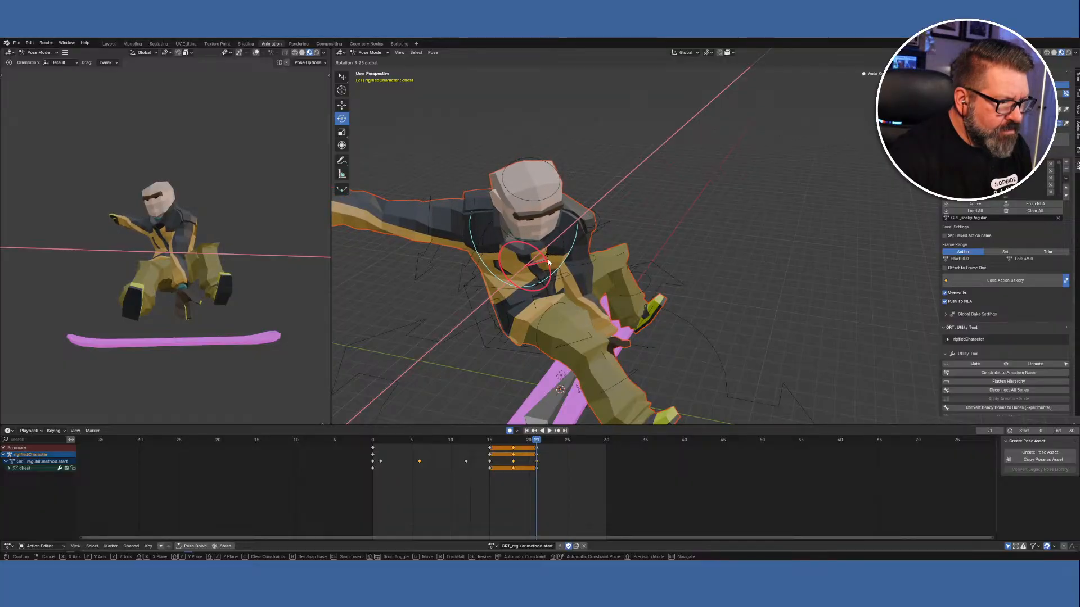
left_click_drag(549, 262, 549, 262)
left_click(589, 266)
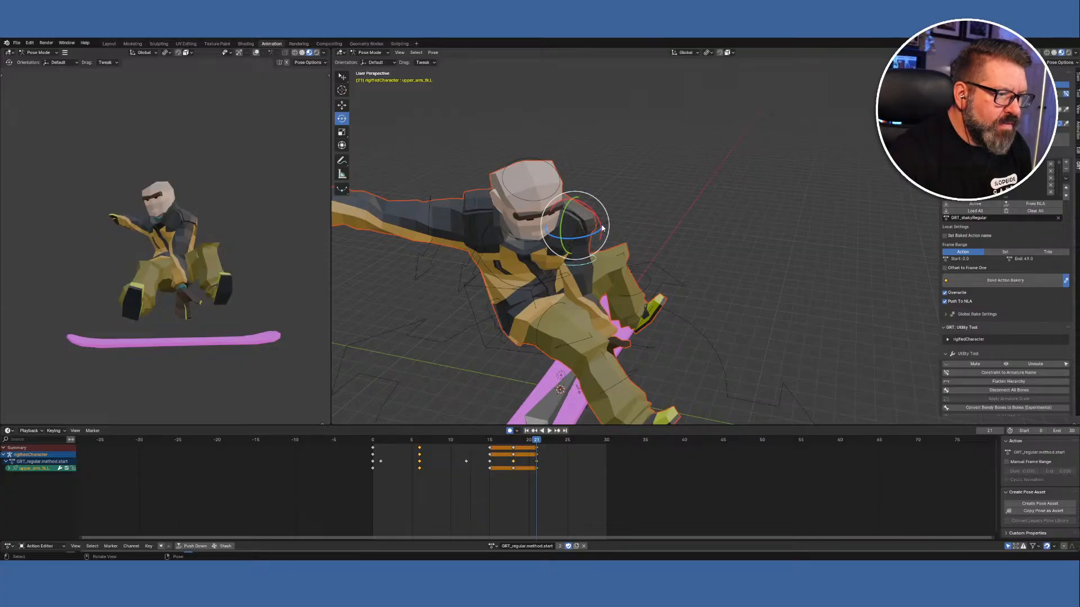
Key the left upper arm at frame 21 and swing it up about 56 degrees on X.
left_click_drag(600, 226, 598, 217)
right_click(667, 358)
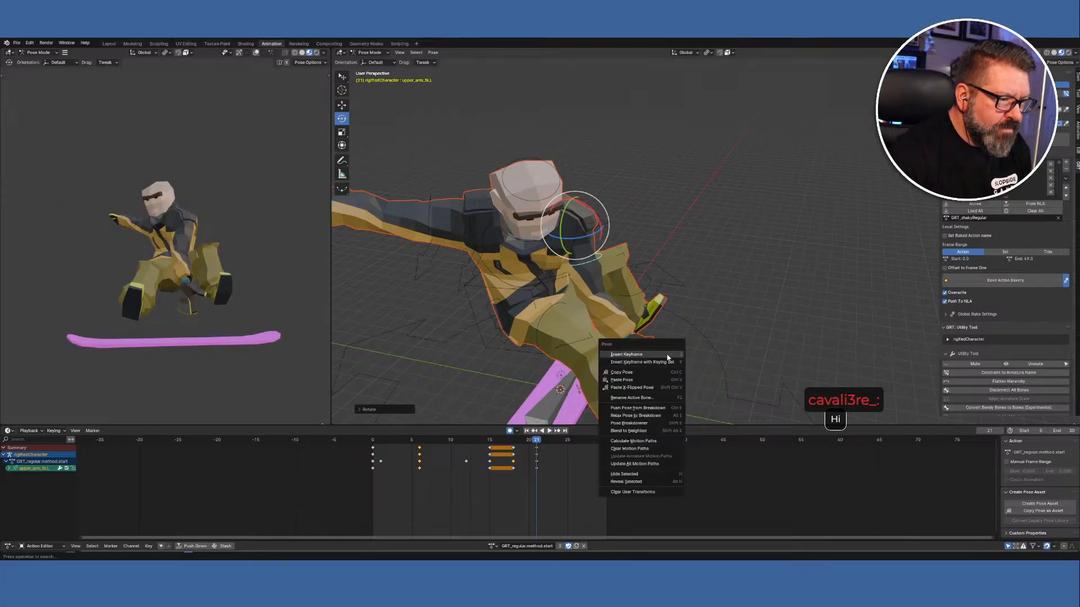
left_click(667, 356)
middle_click_drag(669, 357, 678, 329)
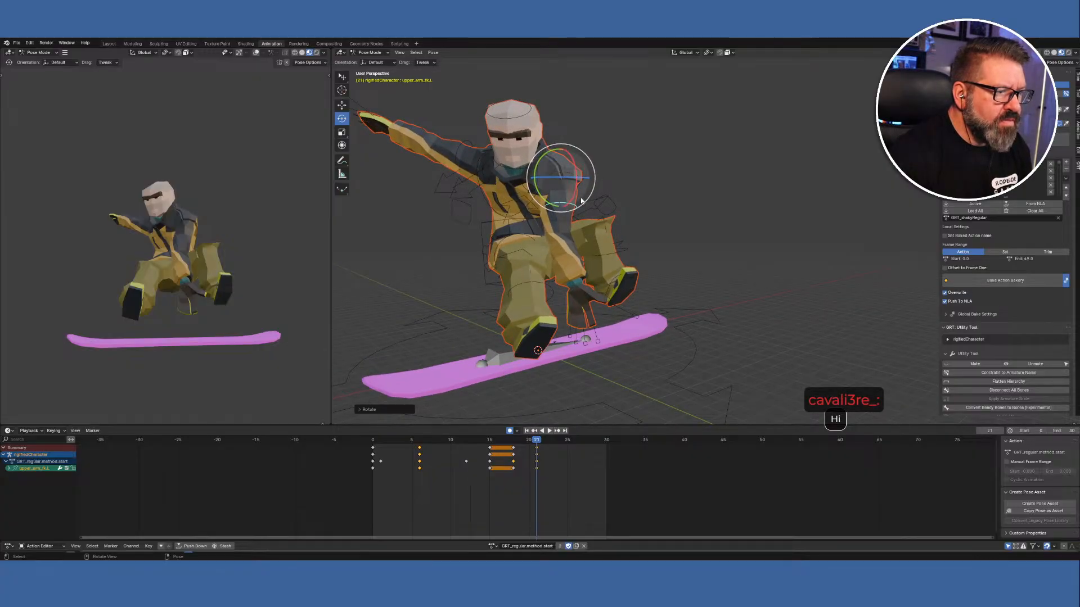
left_click_drag(574, 198, 624, 262)
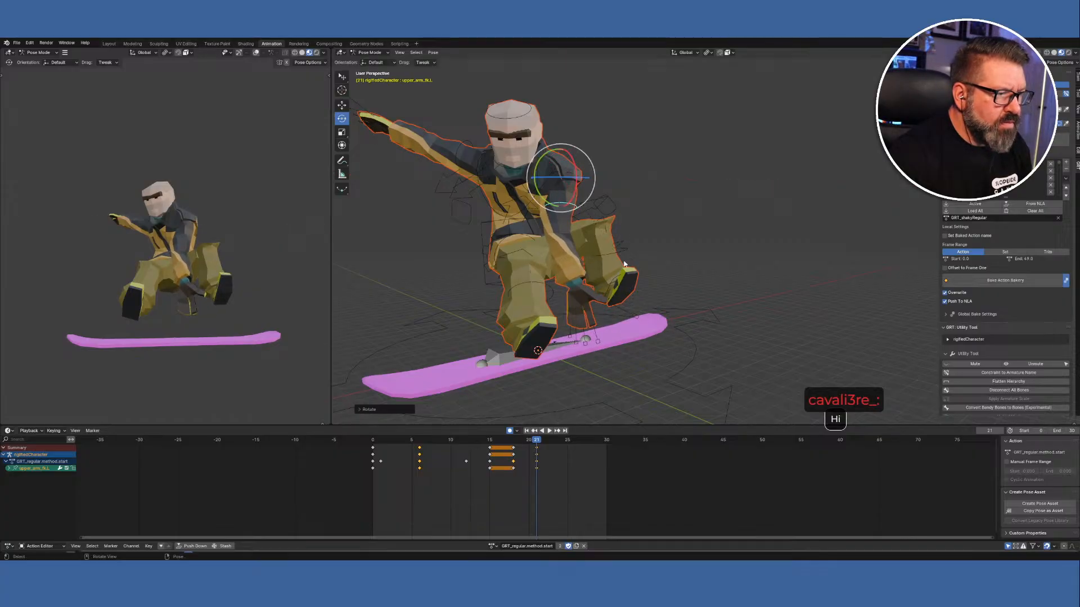
Orbit around the snowboarder to check the raised arm and add the chest bone to the selection.
middle_click_drag(602, 329, 1045, 302)
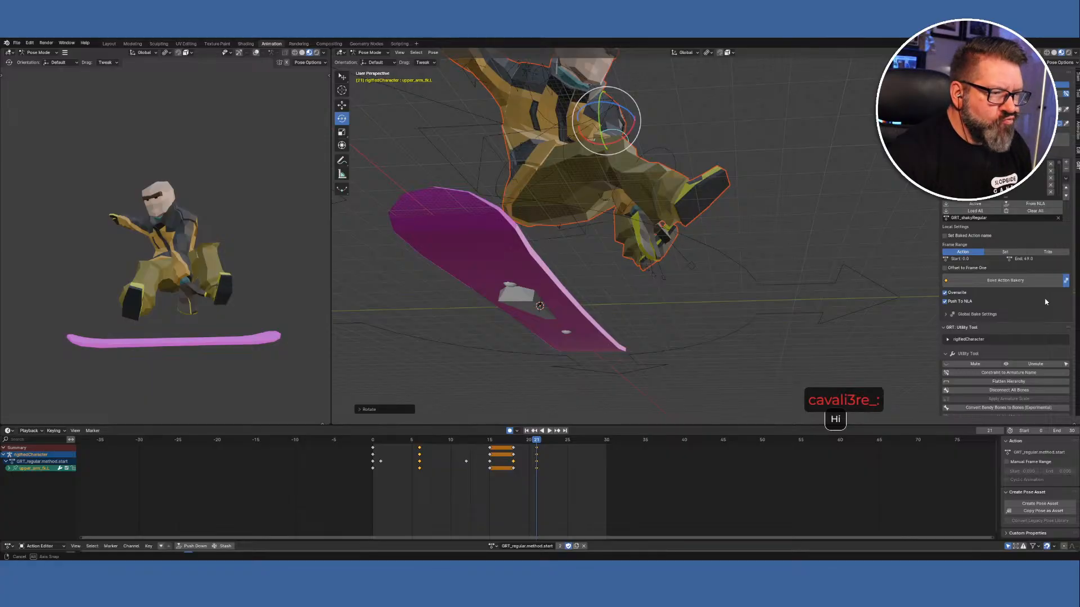
middle_click_drag(1045, 302, 1045, 302)
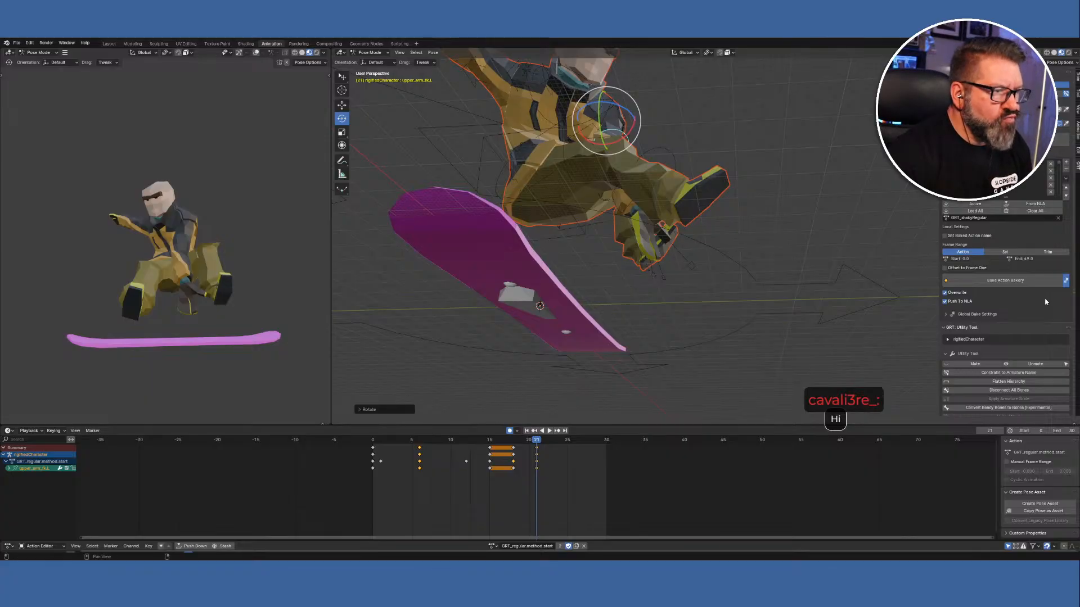
middle_click_drag(867, 273, 828, 304)
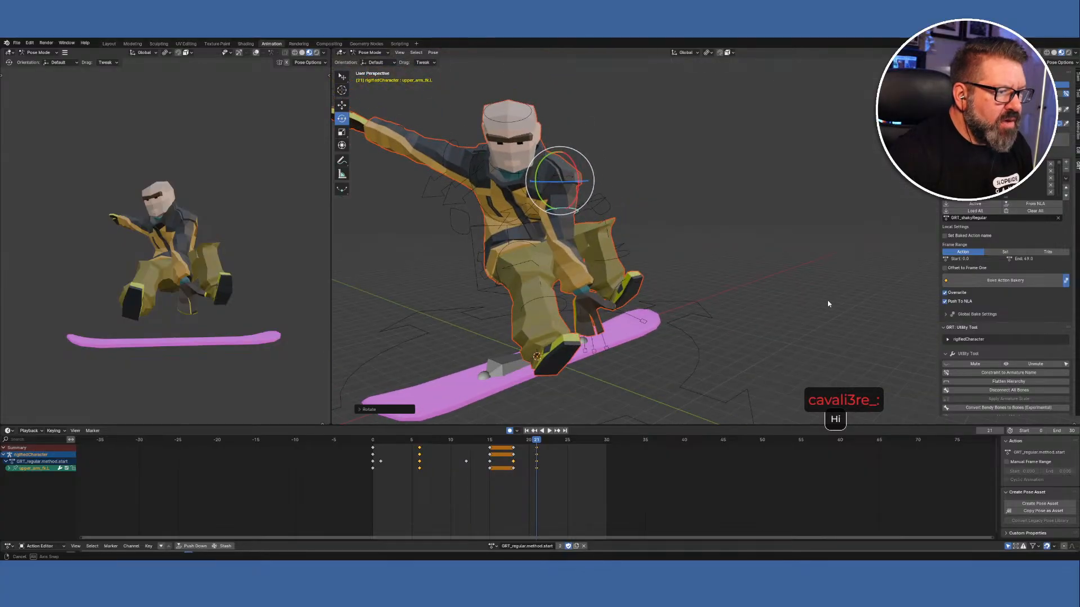
left_click(490, 216, "shift")
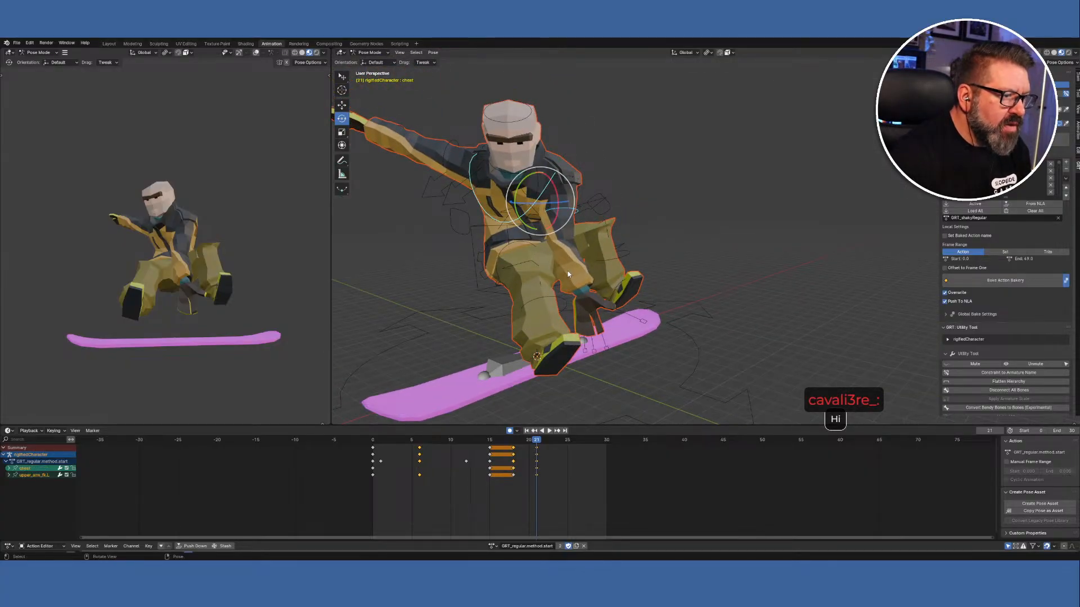
mouse_move(568, 271)
middle_mouse_down()
mouse_move(612, 259)
mouse_move(526, 260)
mouse_move(544, 257)
mouse_move(596, 207)
mouse_move(575, 213)
mouse_move(543, 287)
mouse_move(577, 266)
mouse_move(556, 277)
middle_mouse_up()
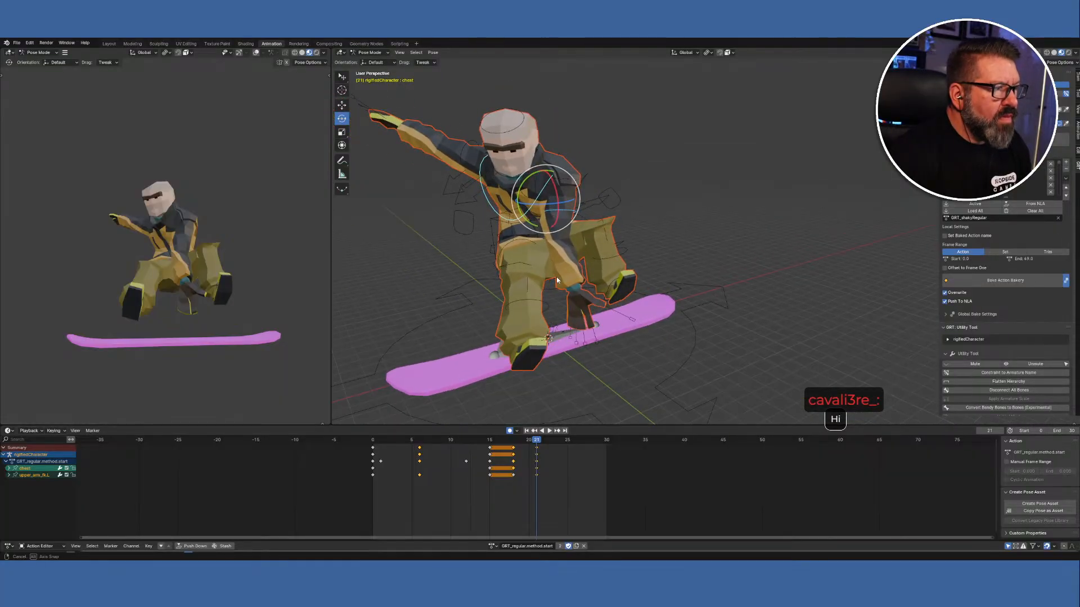
left_click(388, 53)
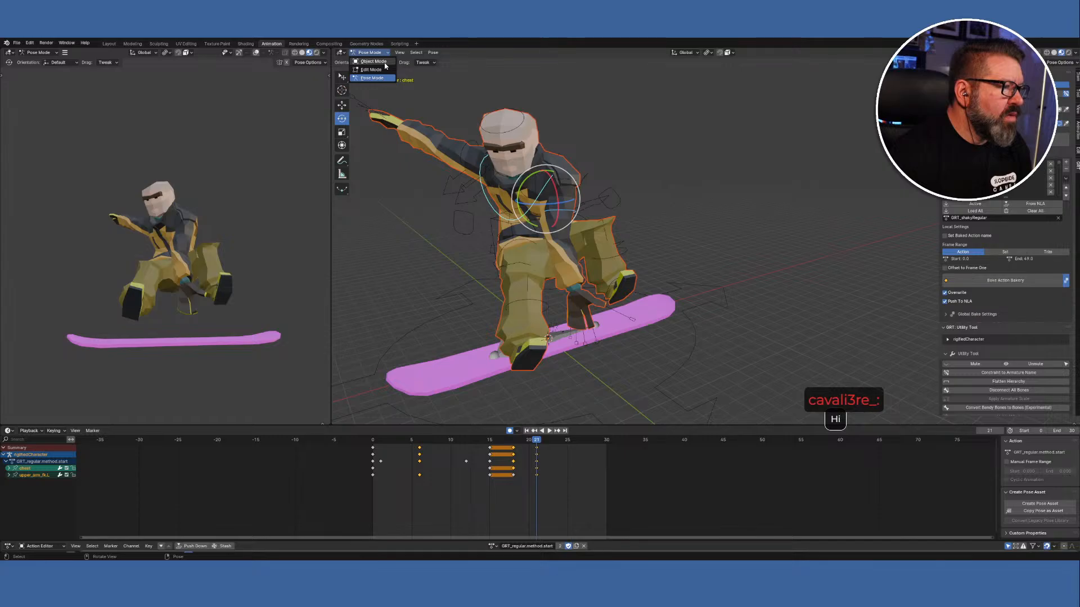
Make RightSnowboardBone the active rig in Pose Mode with the Move tool.
left_click(374, 61)
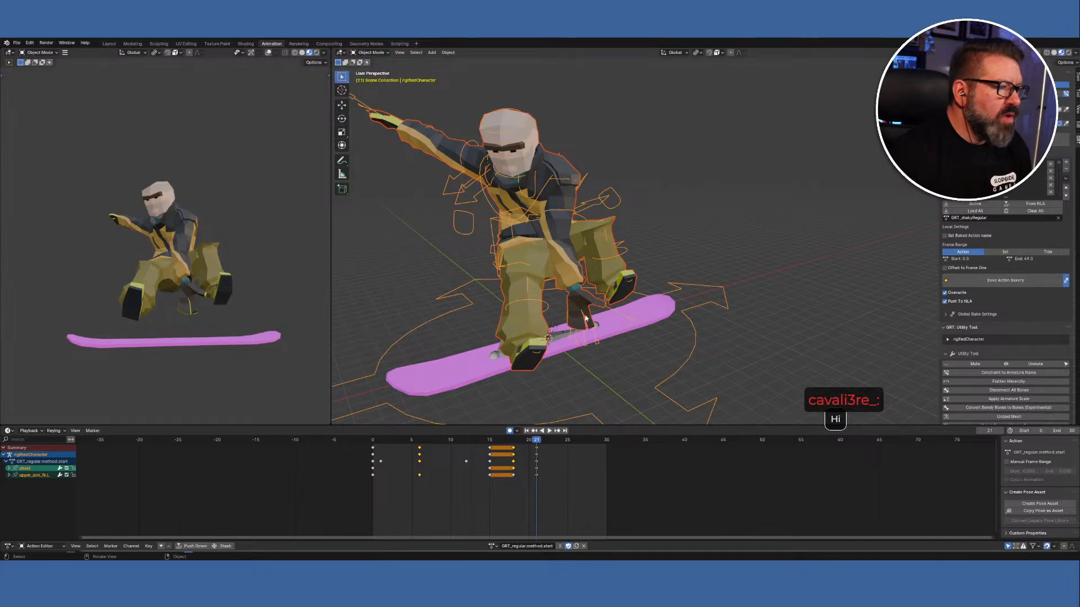
left_click(493, 355)
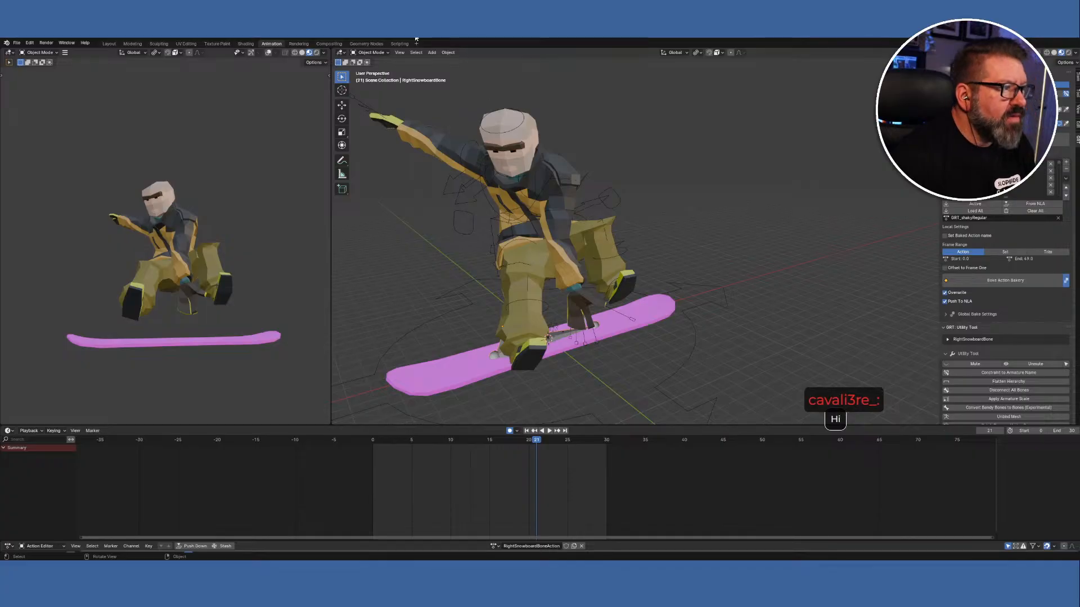
left_click(371, 52)
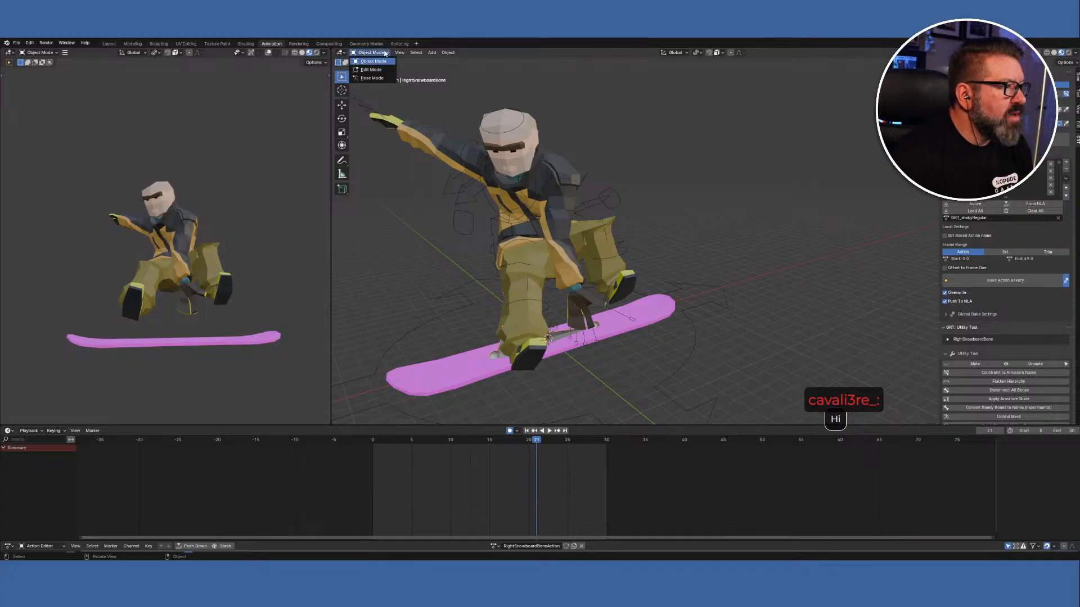
left_click(373, 78)
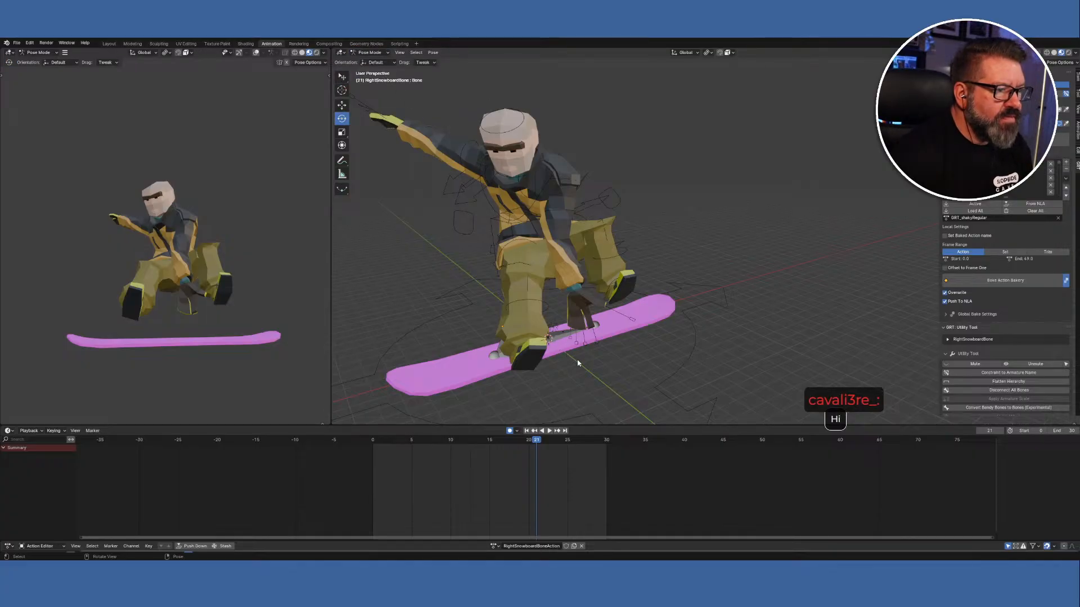
middle_click_drag(424, 232, 349, 158)
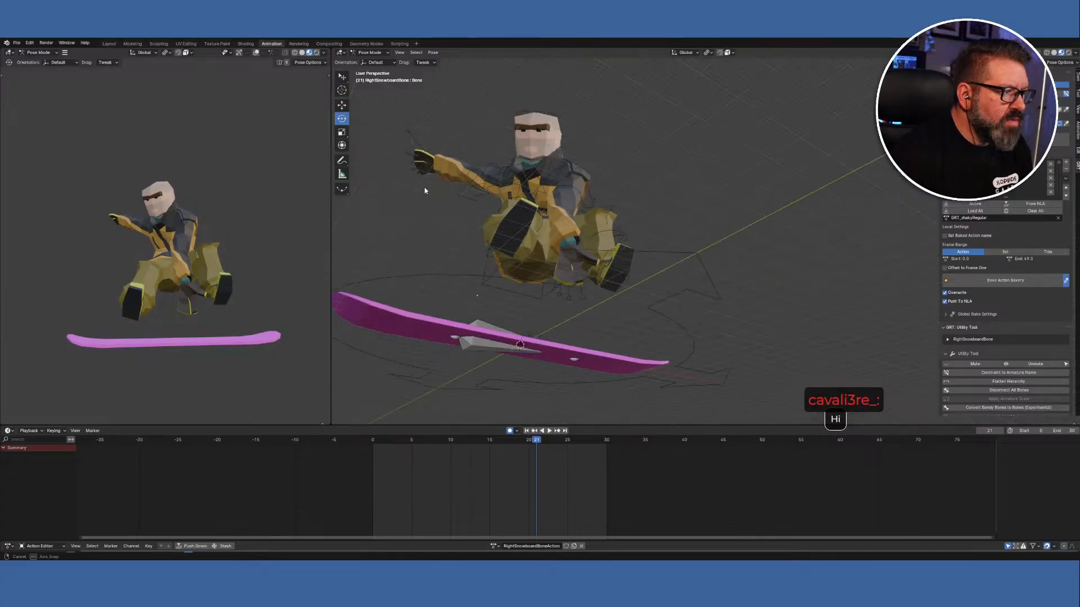
left_click(342, 106)
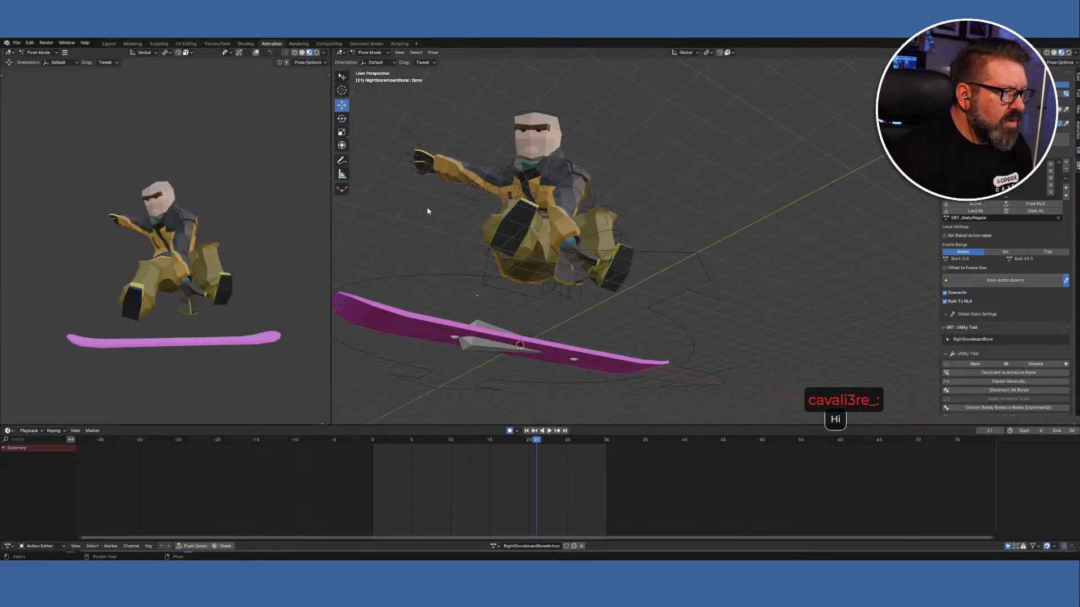
Slide the snowboard bone sideways along Y and raise it up toward the rider's boots.
middle_click_drag(428, 211, 647, 308)
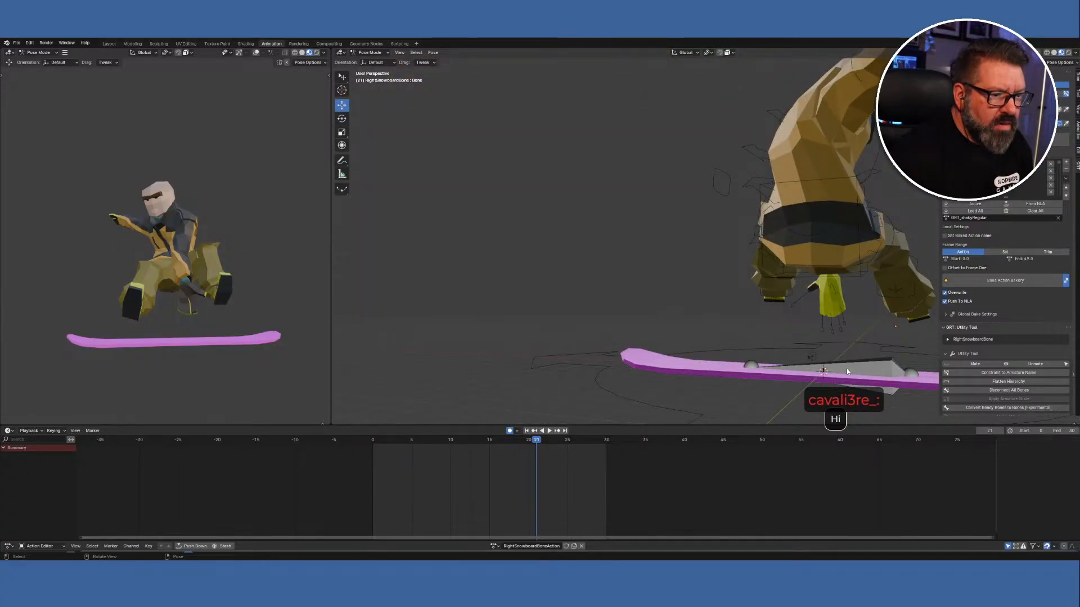
left_click(872, 368)
middle_click_drag(861, 390, 613, 384)
left_click_drag(536, 399, 704, 393)
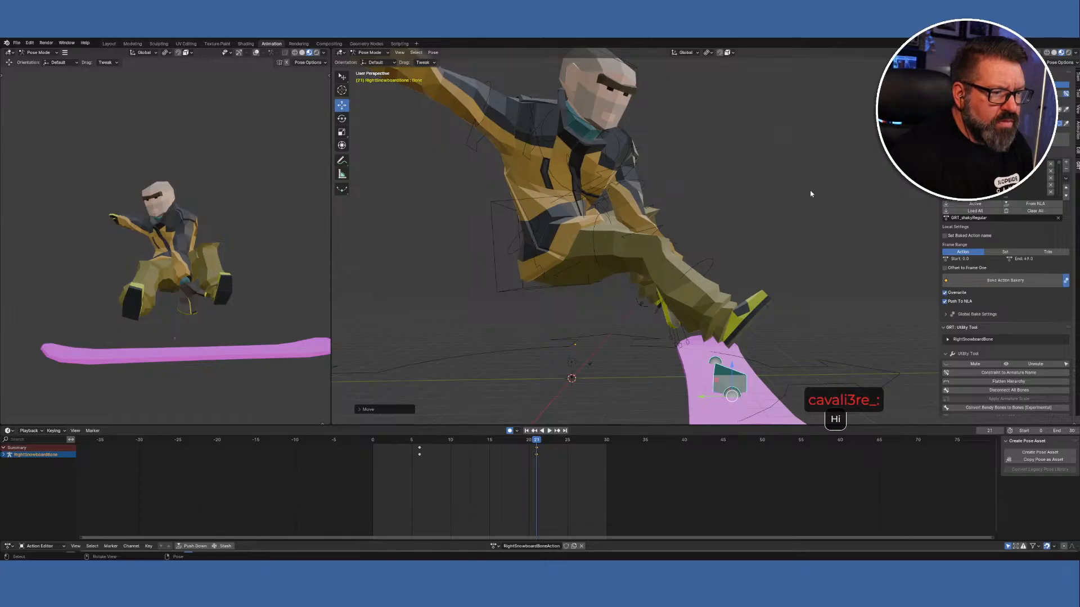
middle_click_drag(850, 250, 758, 263)
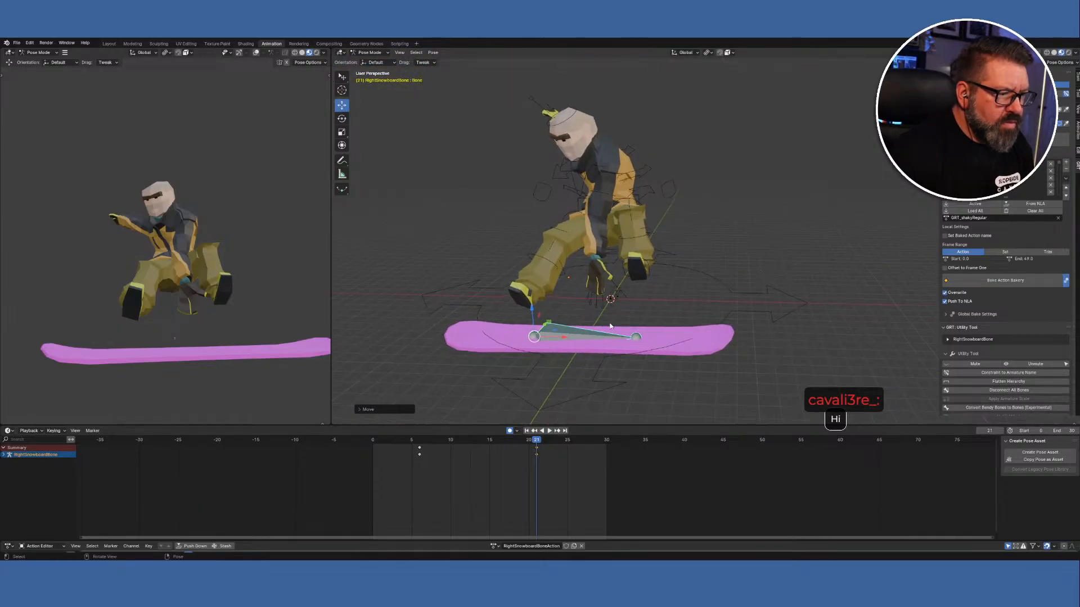
left_click_drag(531, 313, 530, 280)
middle_click_drag(576, 373, 661, 353)
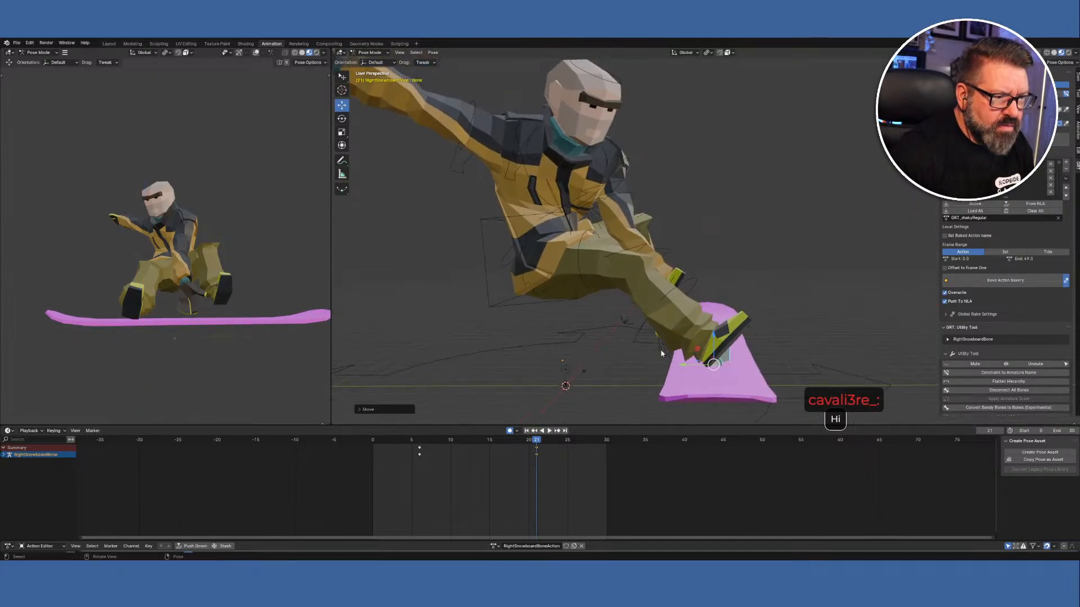
Tilt the snowboard bone steeply on X and rotate it further so the board angles up.
left_click(341, 118)
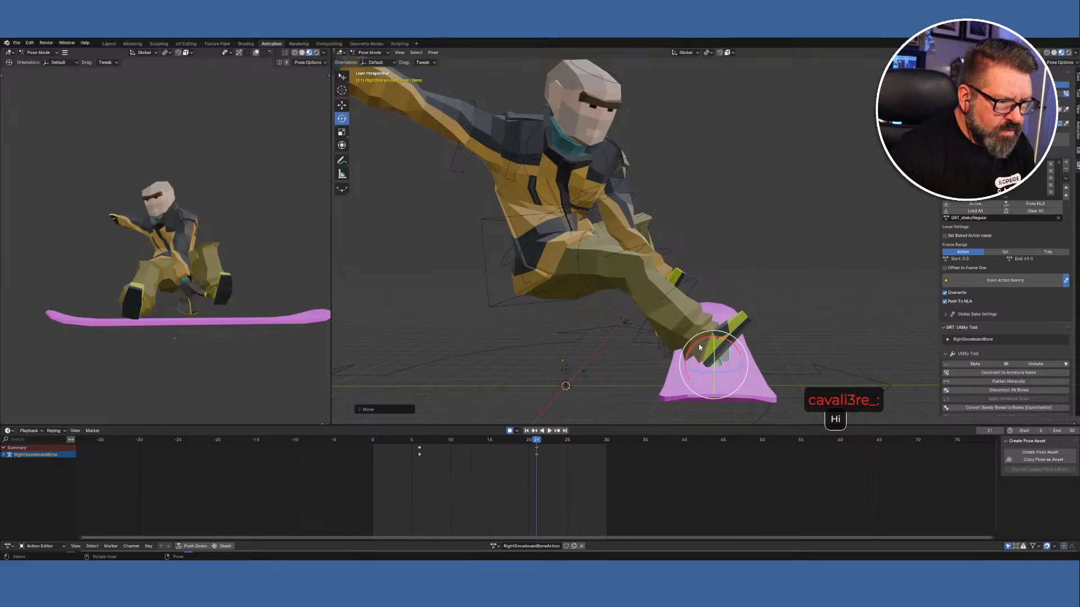
left_click_drag(693, 349, 687, 356)
left_click_drag(576, 322, 472, 361)
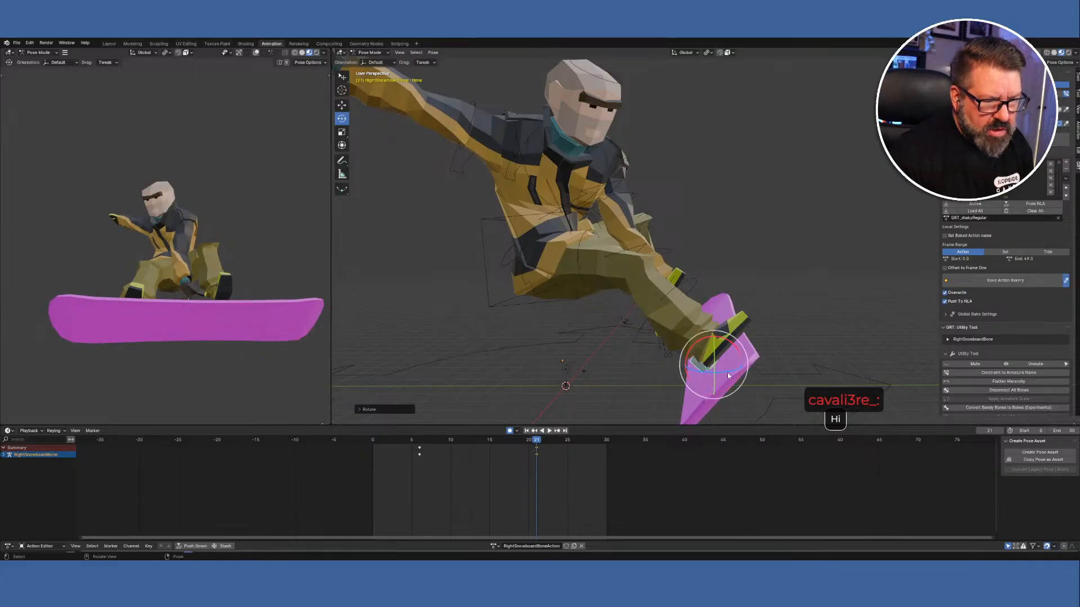
middle_click_drag(802, 379, 787, 338)
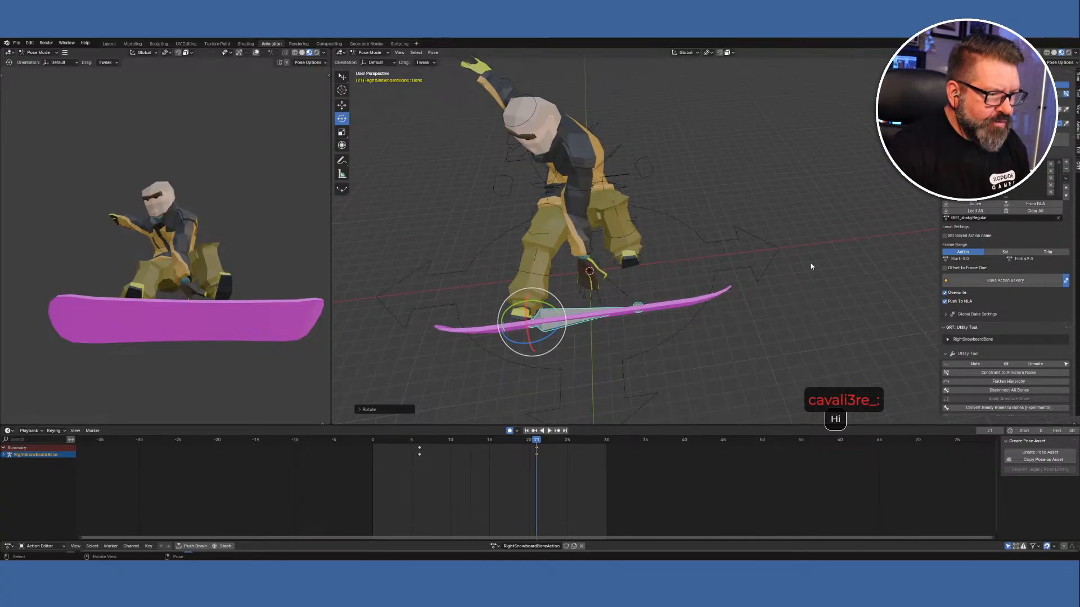
key("r")
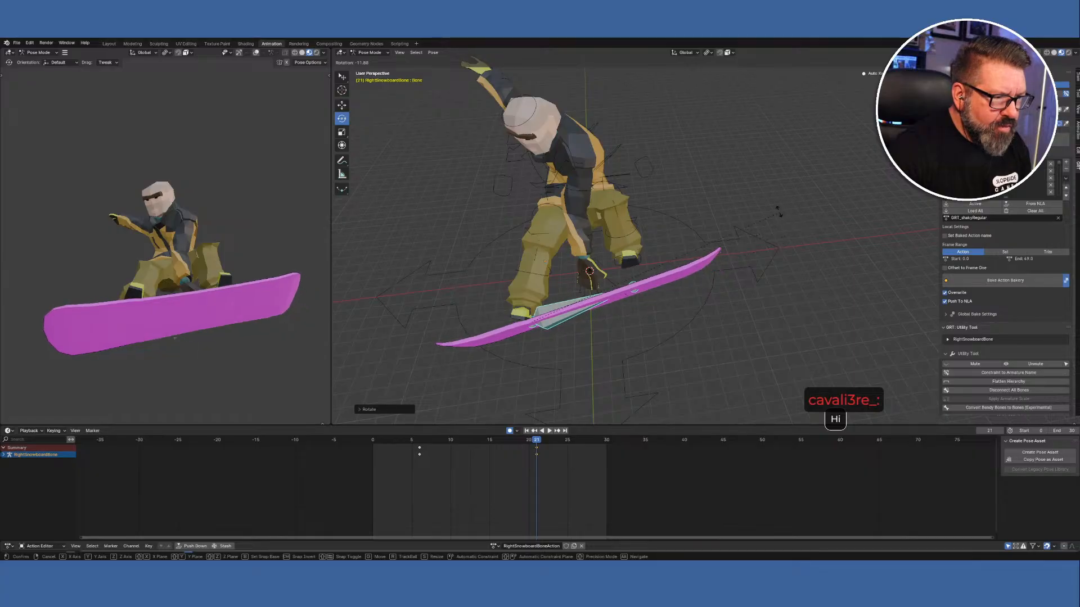
left_click(750, 180)
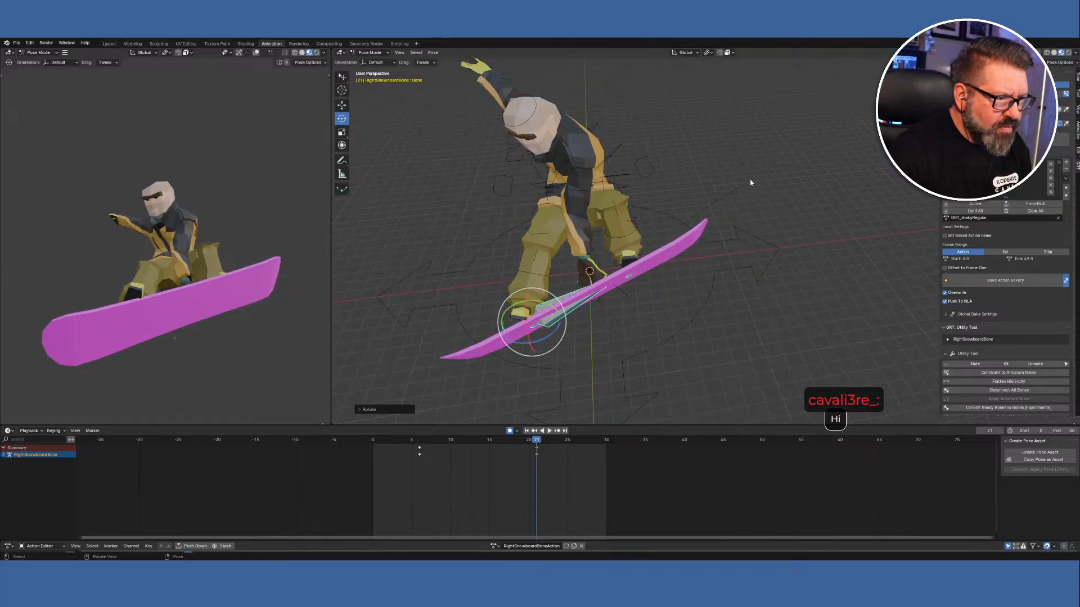
middle_click_drag(678, 371, 765, 320)
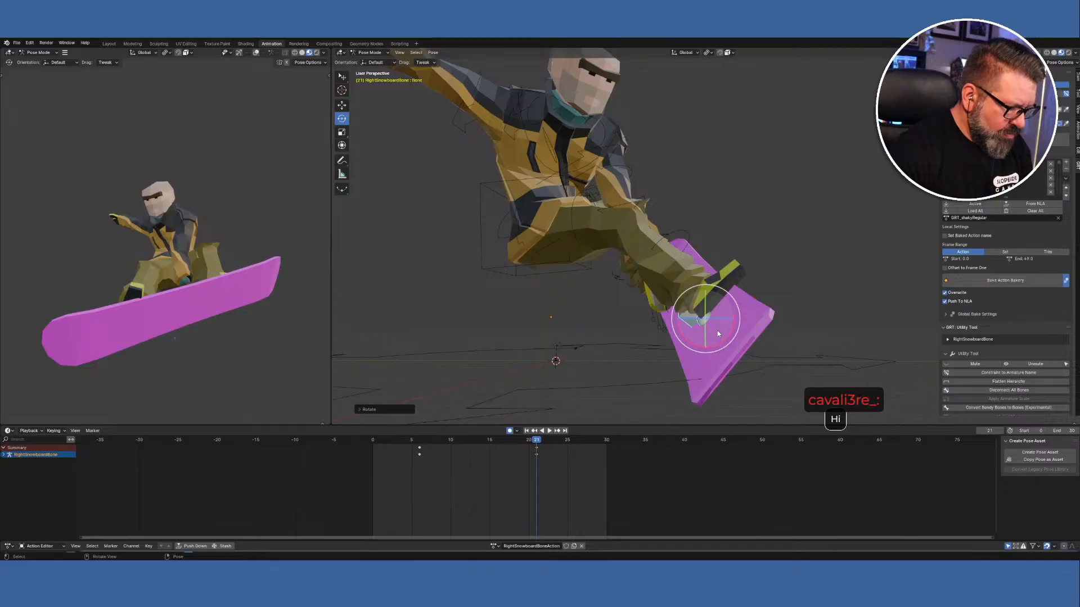
Lift the tilted board bone higher under the rider's feet, then switch to Unity.
left_click(342, 105)
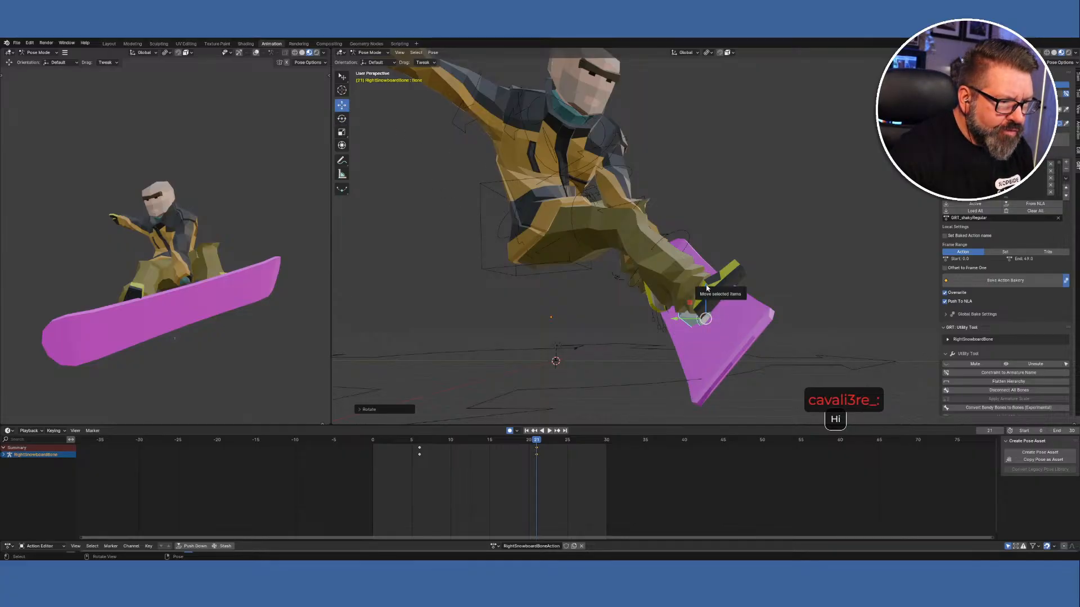
mouse_move(707, 285)
left_mouse_down()
mouse_move(711, 264)
mouse_move(705, 286)
mouse_move(686, 287)
mouse_move(721, 272)
left_mouse_up()
middle_click_drag(831, 338, 694, 423)
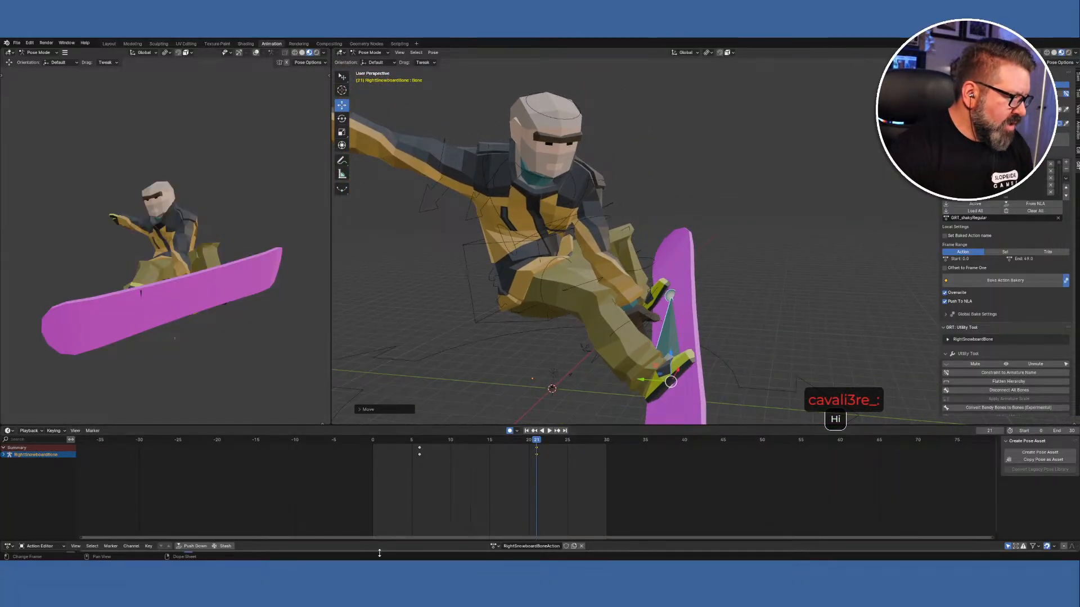
key("alt+Tab")
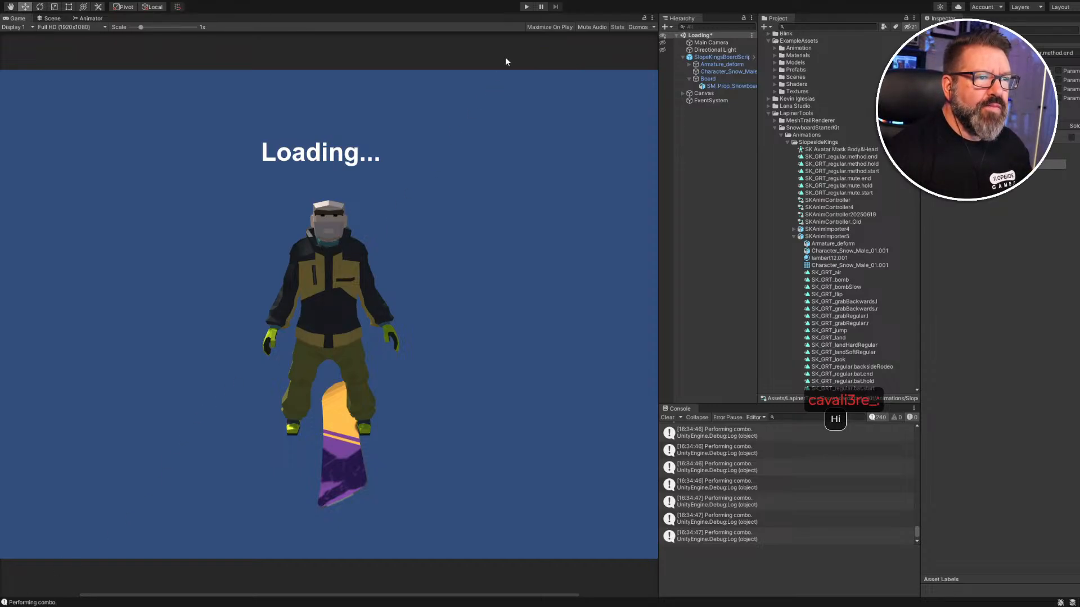
Start play mode and switch to the Scene view of the snowboarder.
left_click(527, 7)
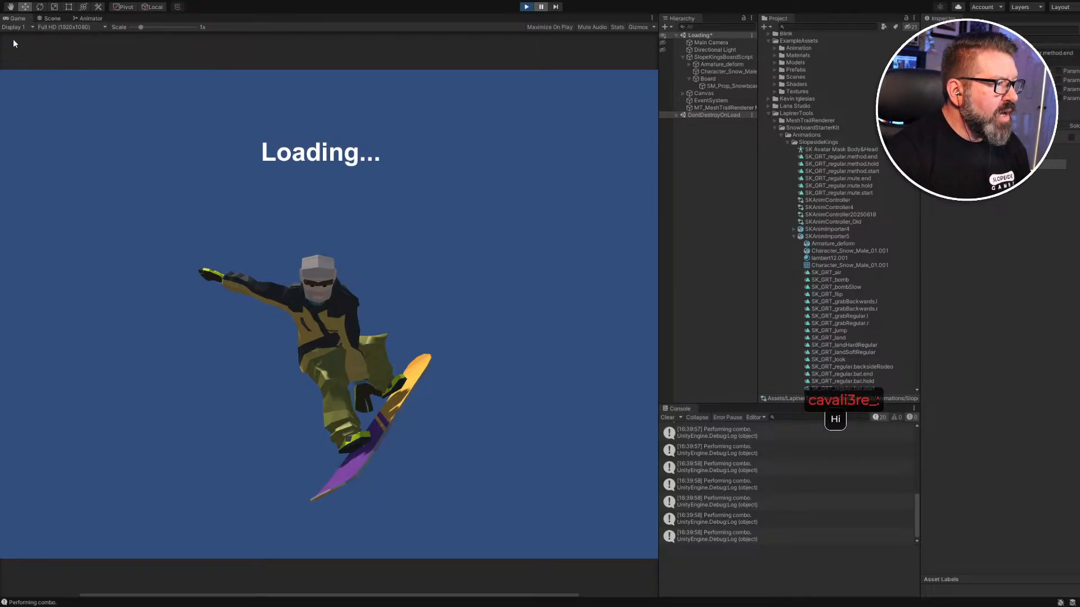
left_click(53, 19)
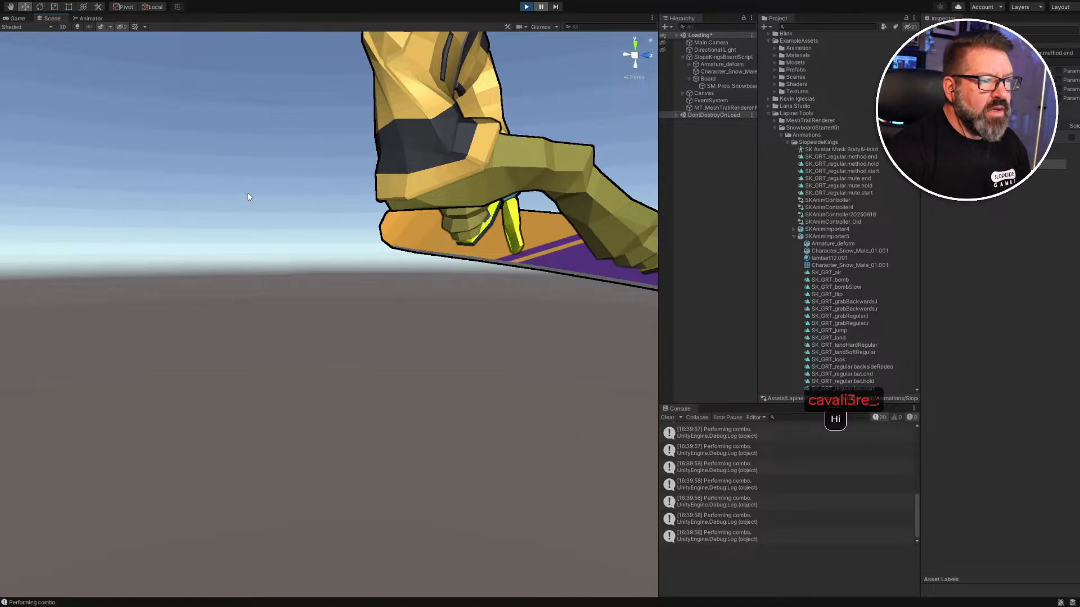
scroll(235, 163, "down", 6)
scroll(235, 164, "up", 3)
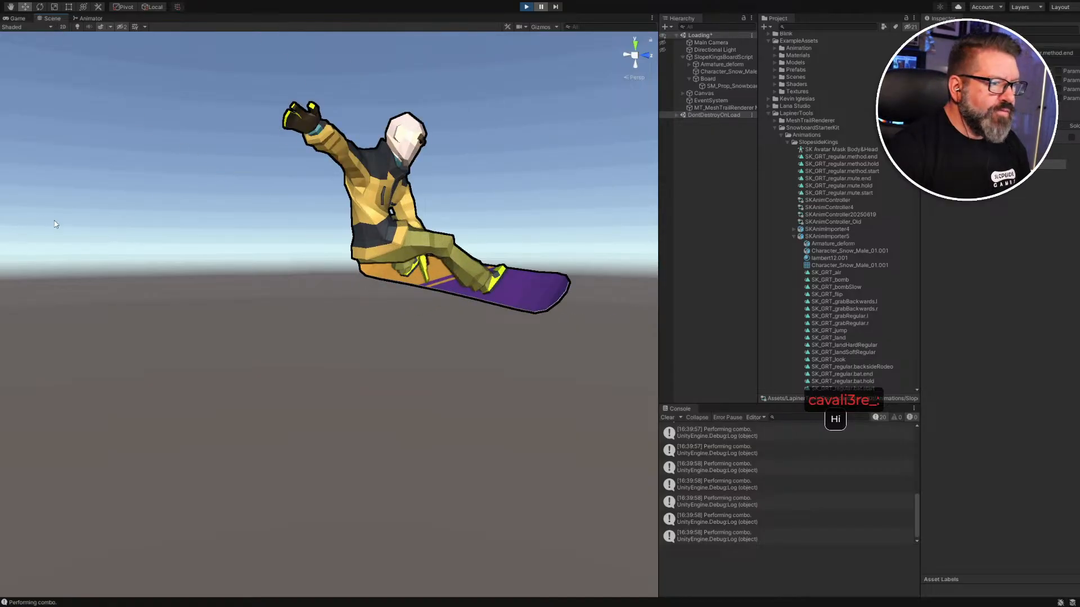
Fly the scene camera in close around the rider to inspect the new grab pose.
middle_click_drag(187, 230, 176, 239)
right_click_drag(177, 240, 82, 273)
key("a")
key("d")
key("w")
key("s")
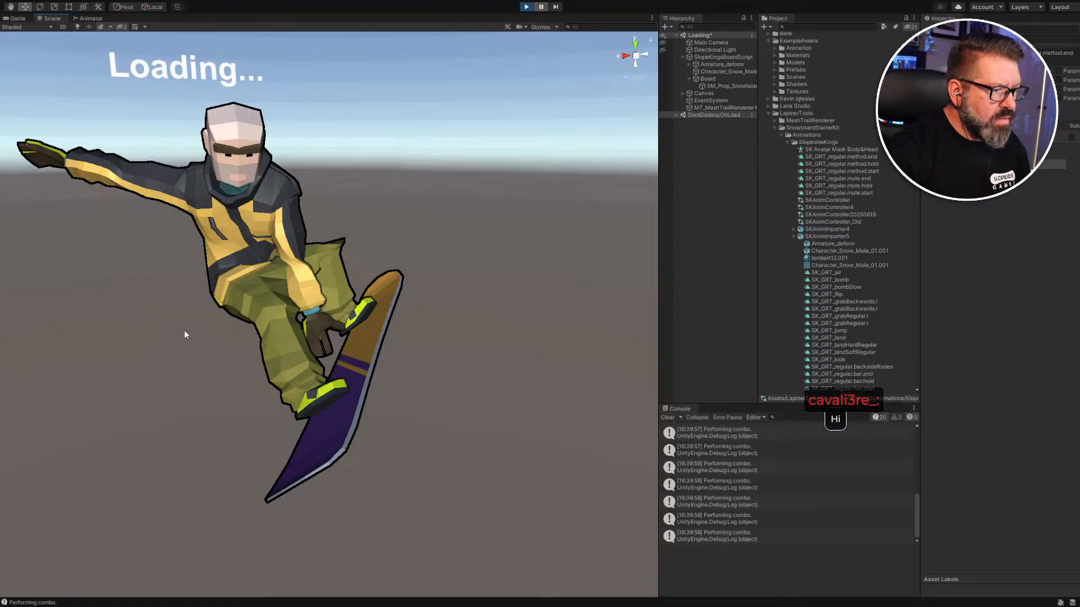
key("a")
right_click_drag(187, 334, 277, 319)
key("w")
mouse_move(289, 324)
middle_mouse_down()
mouse_move(289, 306)
mouse_move(281, 329)
middle_mouse_up()
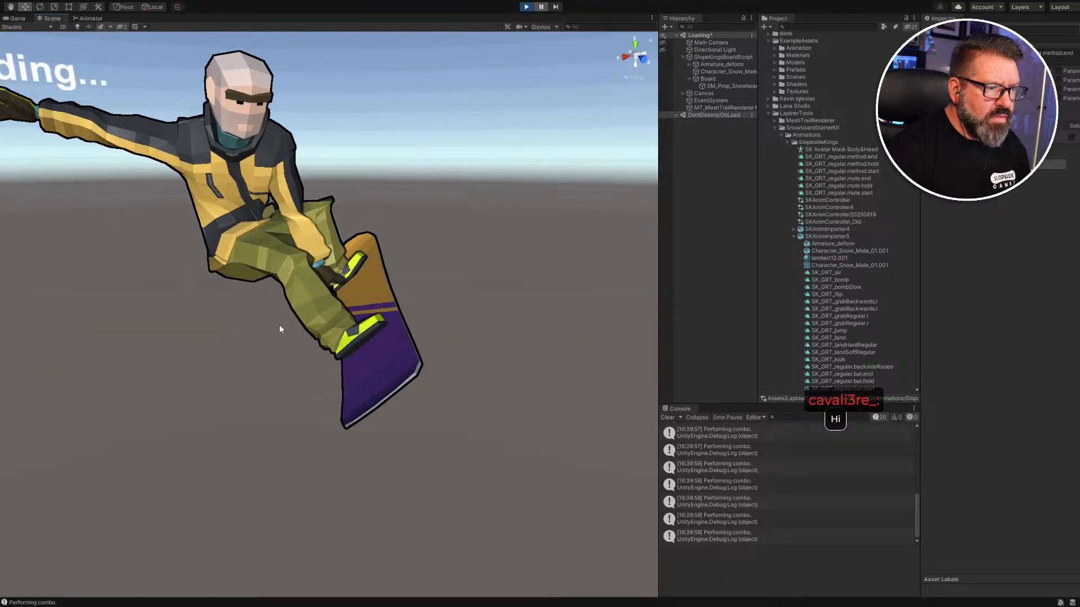